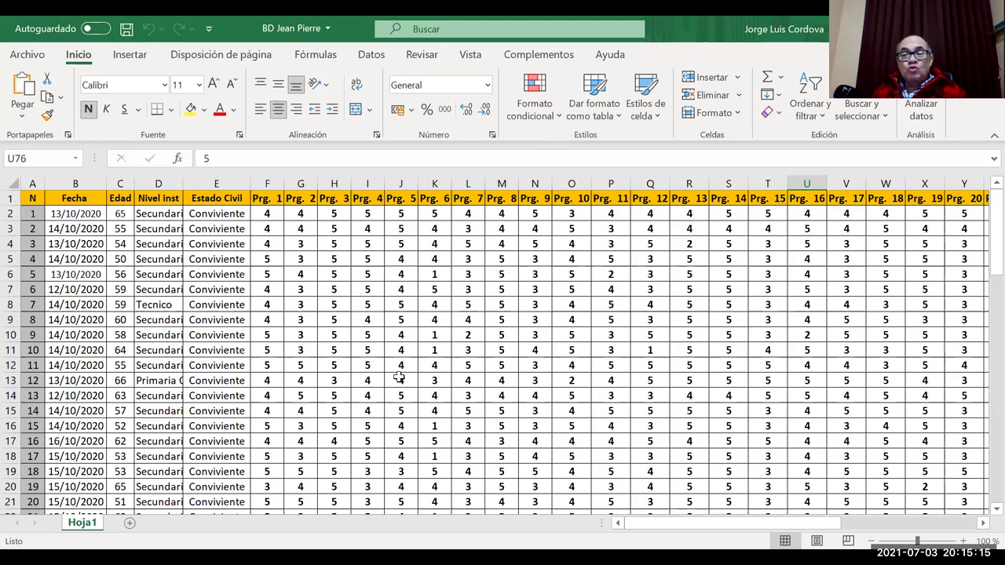
Step: Examine the survey database in Hoja1 across all columns through Prg. 34 and down through its records
left_click_drag(660, 528, 824, 526)
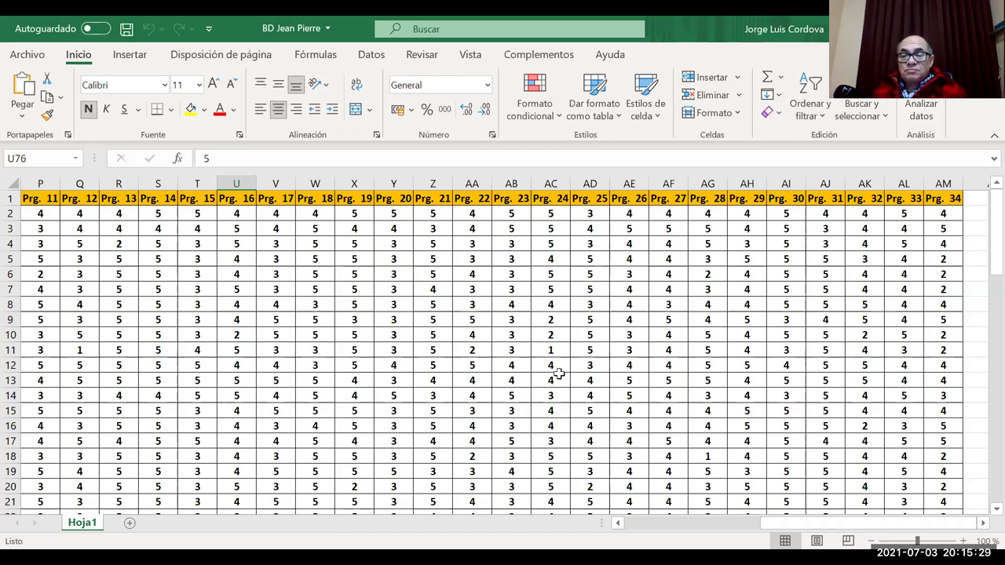
left_click_drag(796, 531, 661, 532)
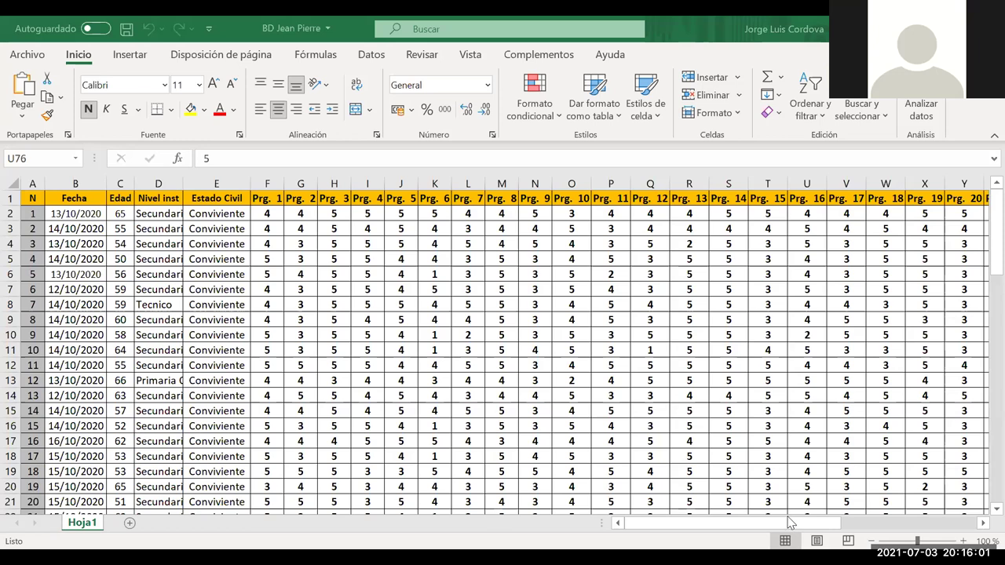
scroll(788, 515, "down", 4)
scroll(788, 515, "down", 5)
scroll(788, 509, "down", 7)
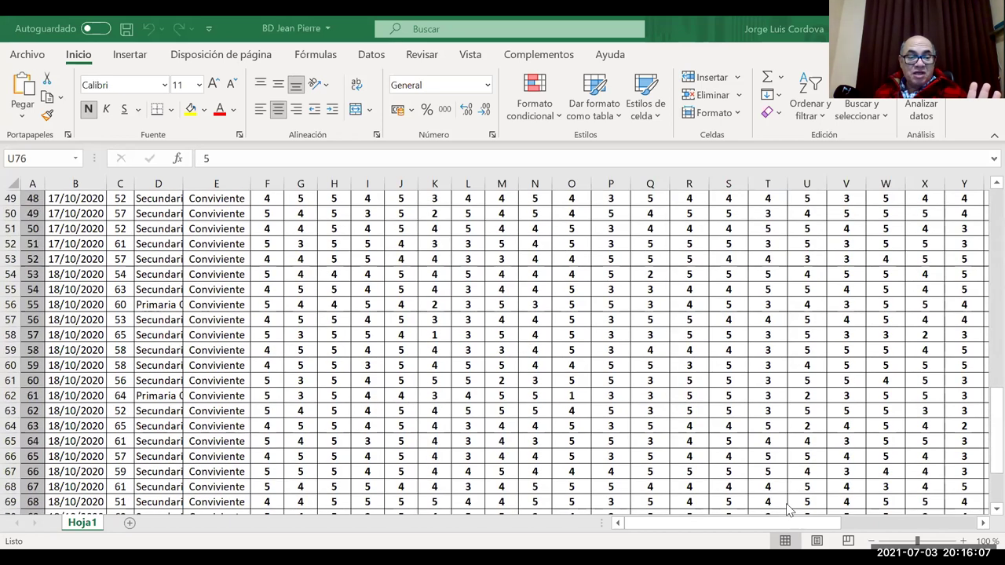
scroll(788, 508, "down", 6)
scroll(788, 506, "up", 8)
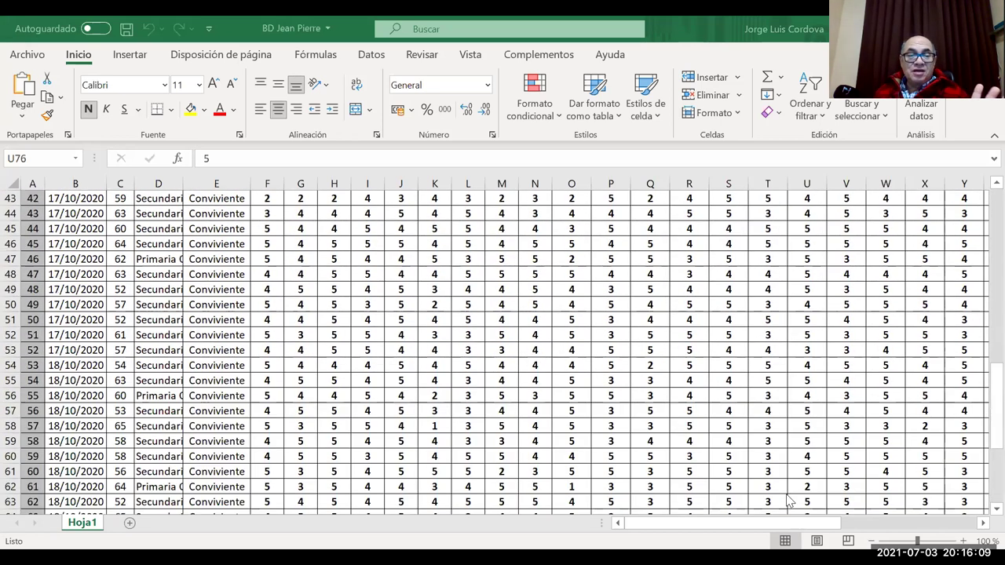
scroll(787, 502, "up", 8)
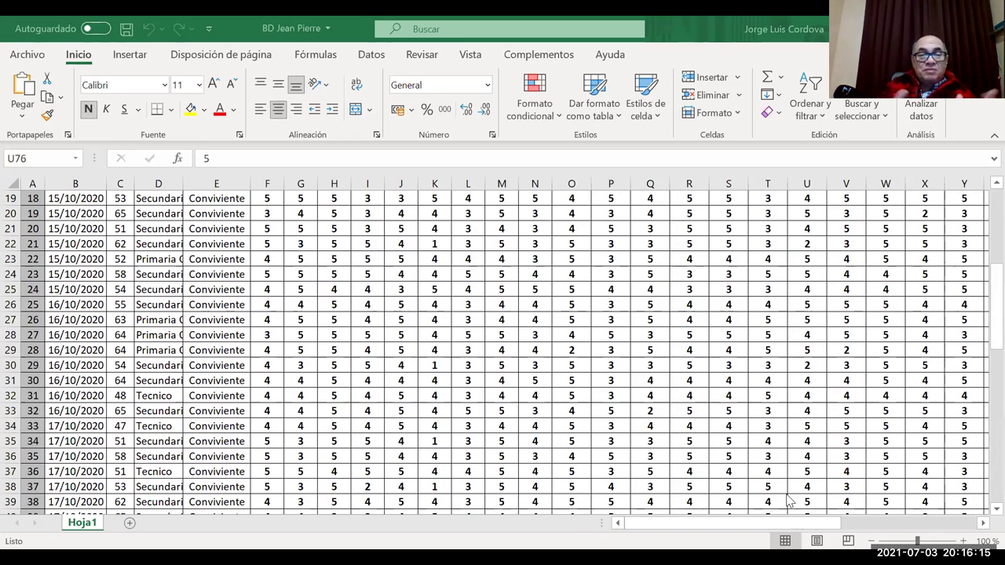
scroll(788, 502, "up", 3)
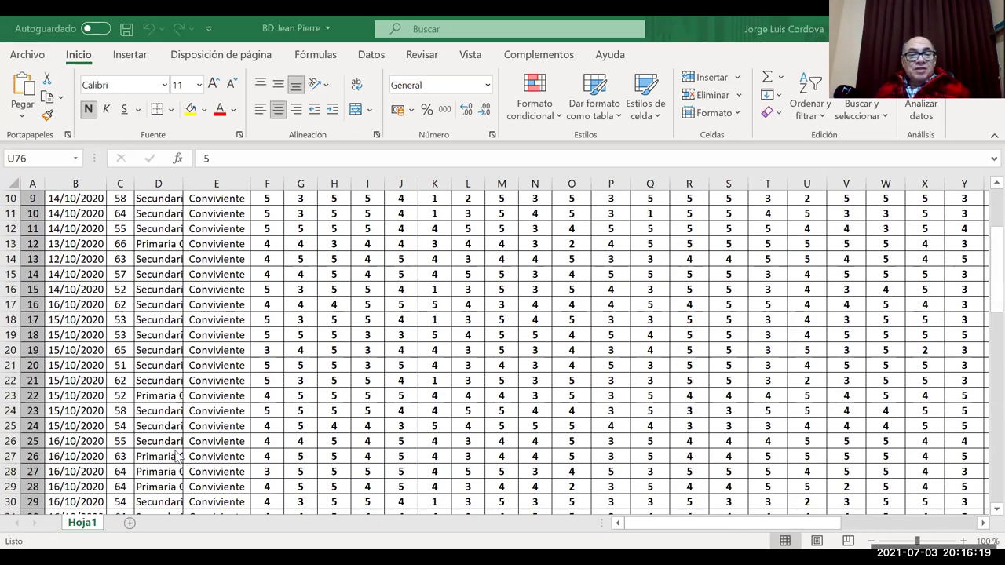
scroll(176, 455, "up", 3)
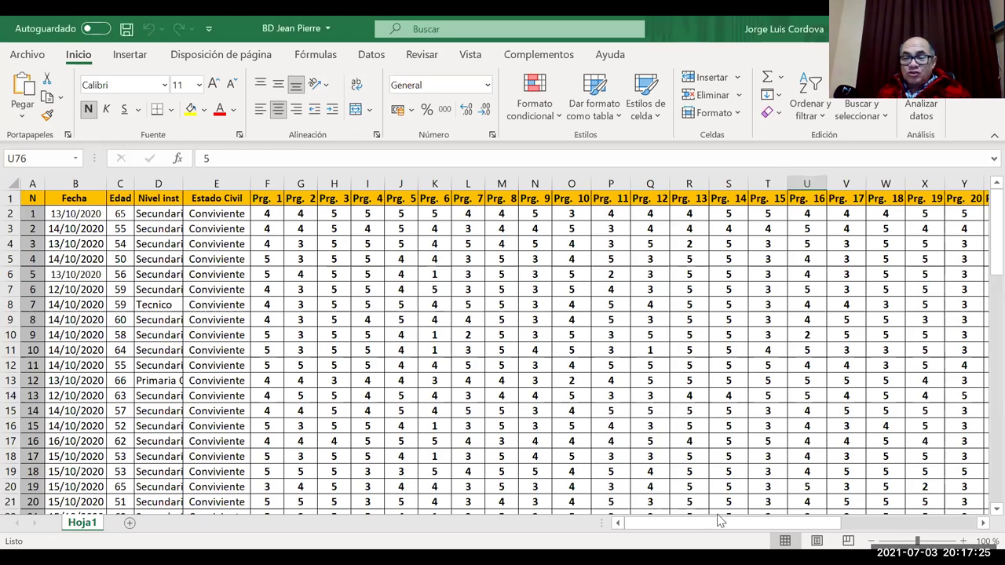
left_click_drag(839, 522, 977, 522)
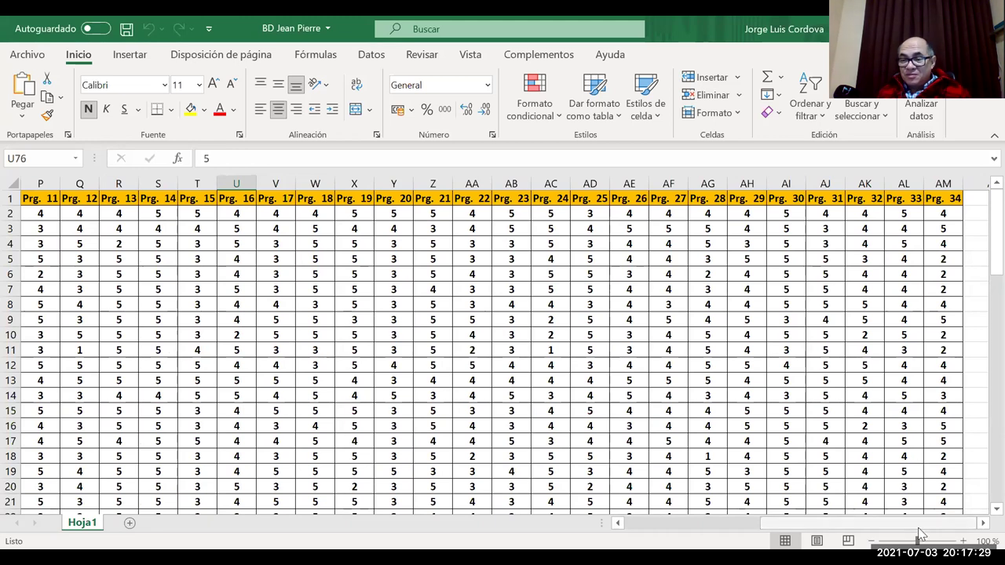
left_click_drag(919, 522, 643, 522)
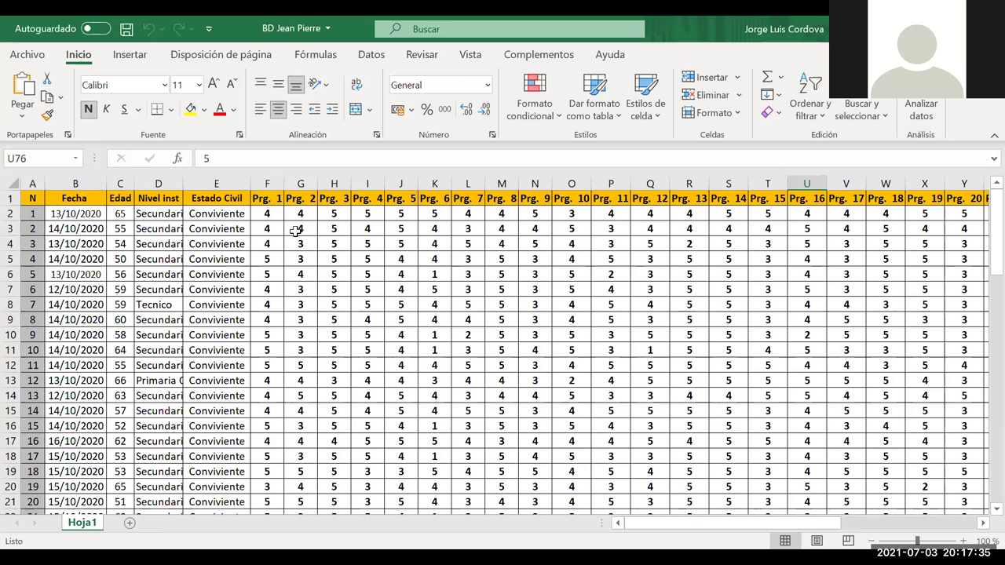
Step: Review the second respondent's record in row 3 and the final record number in cell A76
left_click_drag(84, 229, 956, 225)
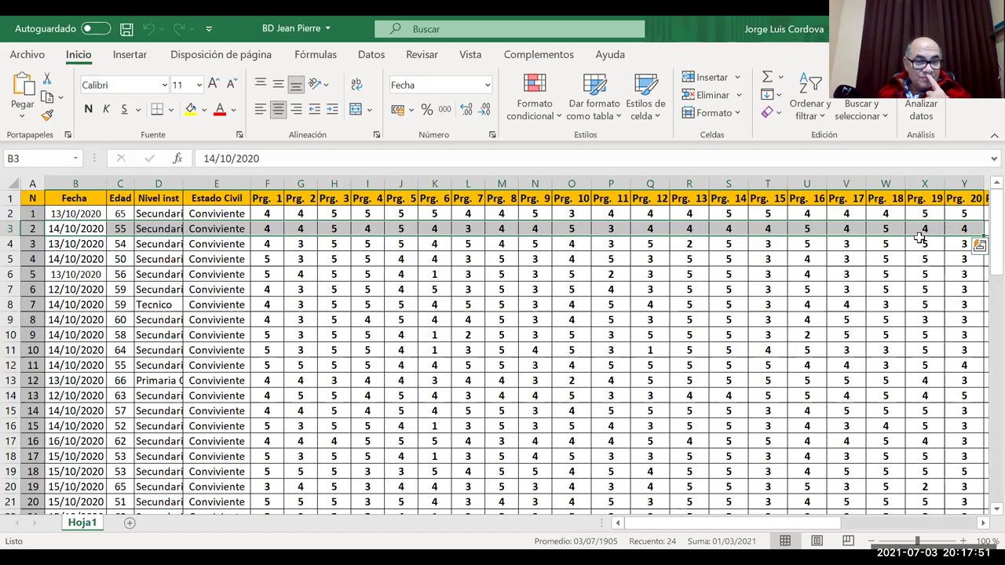
scroll(130, 284, "down", 8)
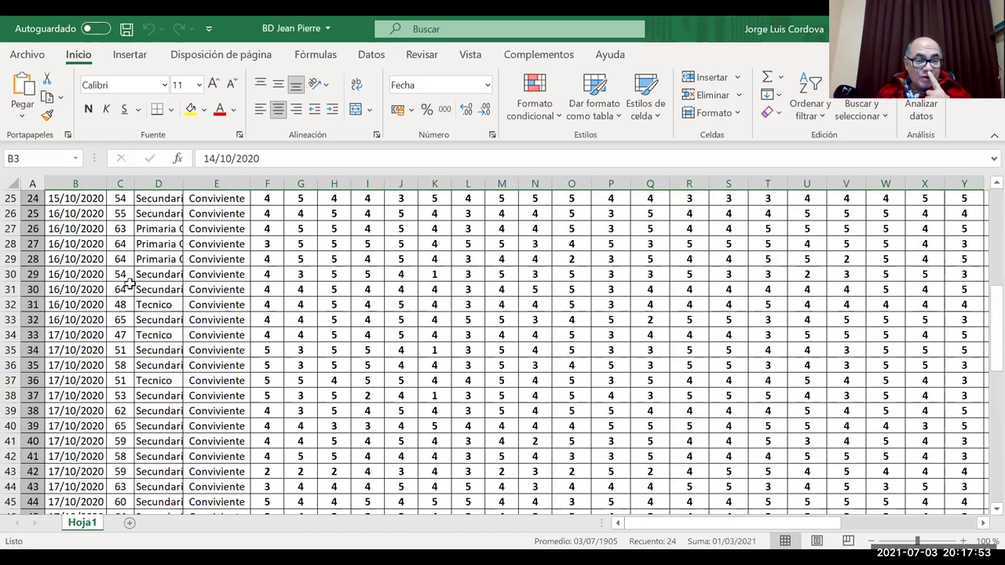
scroll(130, 284, "down", 14)
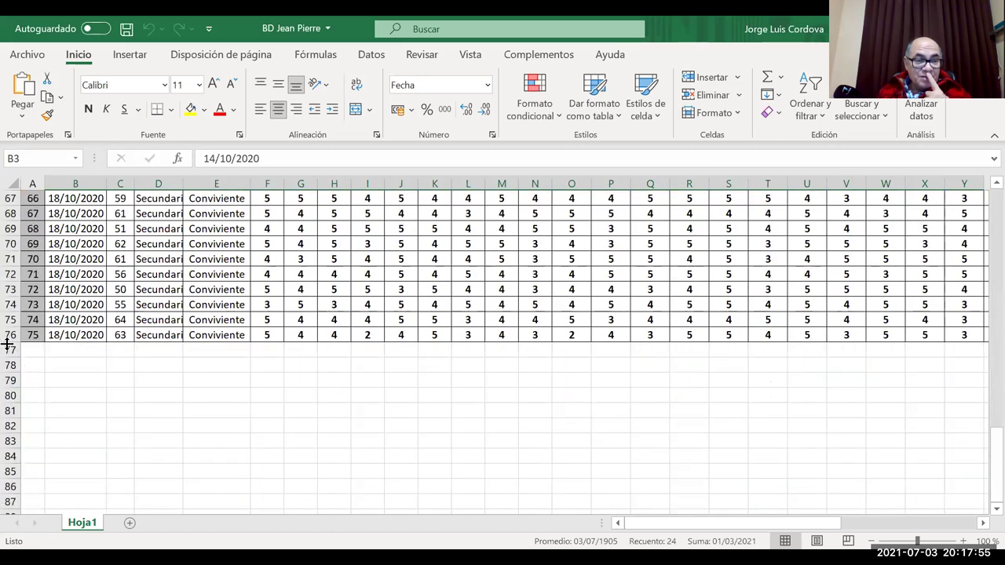
left_click(10, 334)
left_click(33, 332)
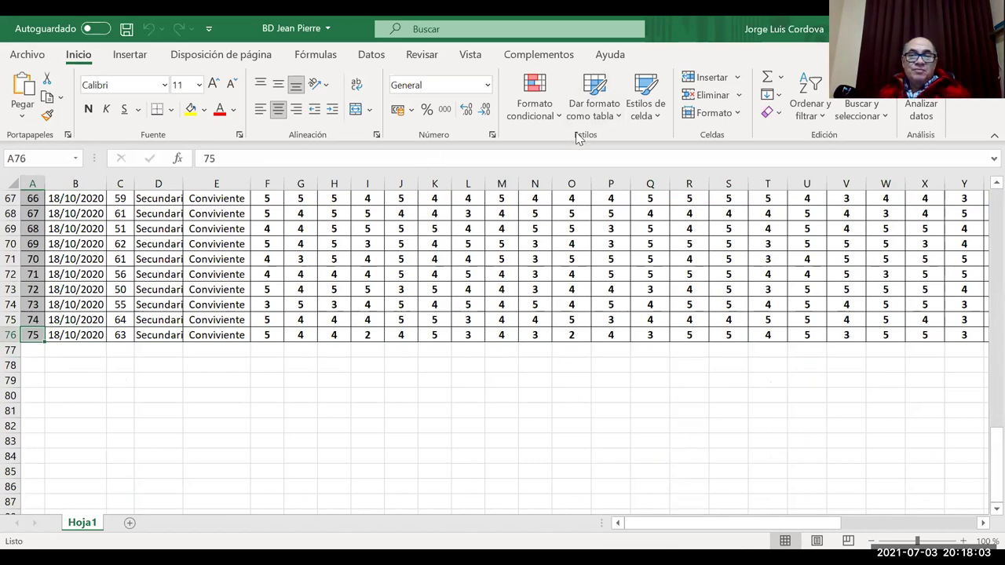
Step: Widen the Nivel inst column so the full education levels fit, and return to the header row
scroll(448, 347, "up", 7)
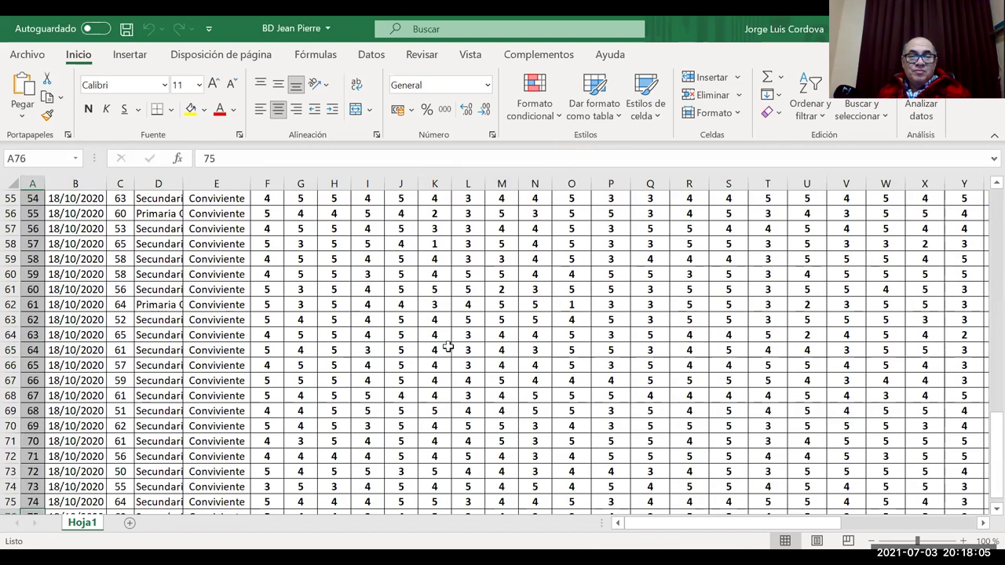
scroll(446, 346, "up", 13)
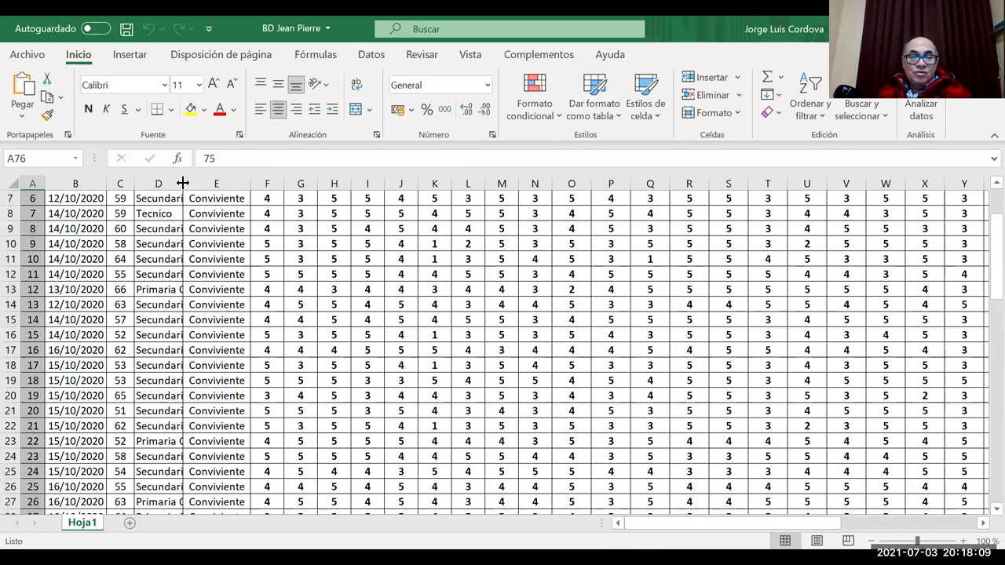
left_click_drag(182, 183, 253, 180)
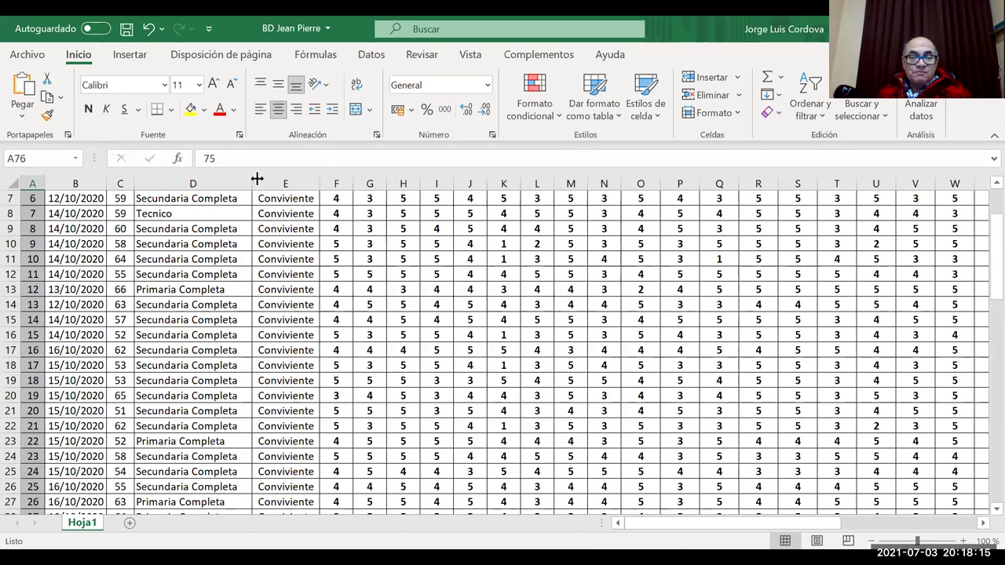
left_click(430, 335)
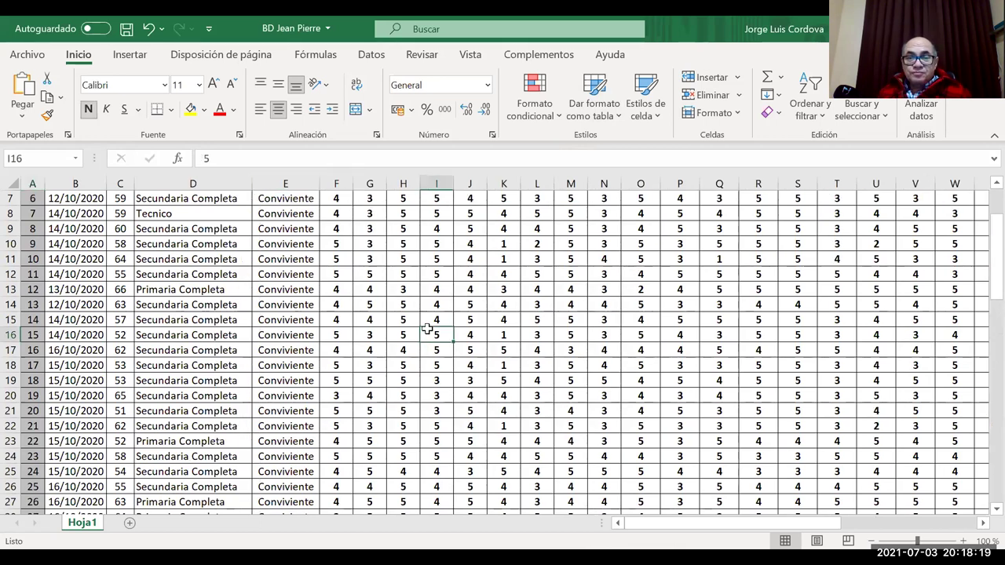
scroll(427, 328, "up", 2)
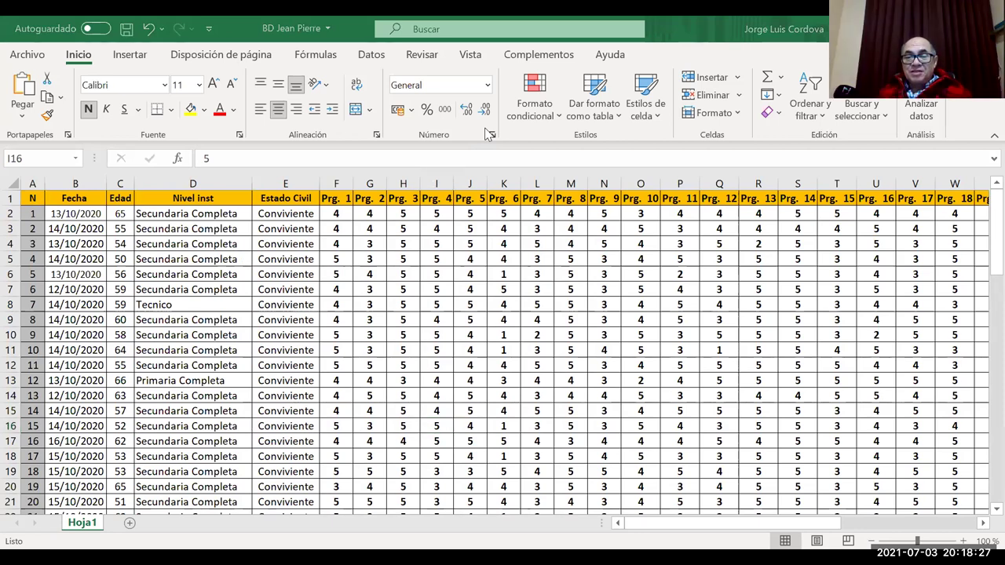
Step: Switch to the SPSS dataset, turn off value labels, and review the numeric codes from Fecha to the dimension variables
key("alt+Tab")
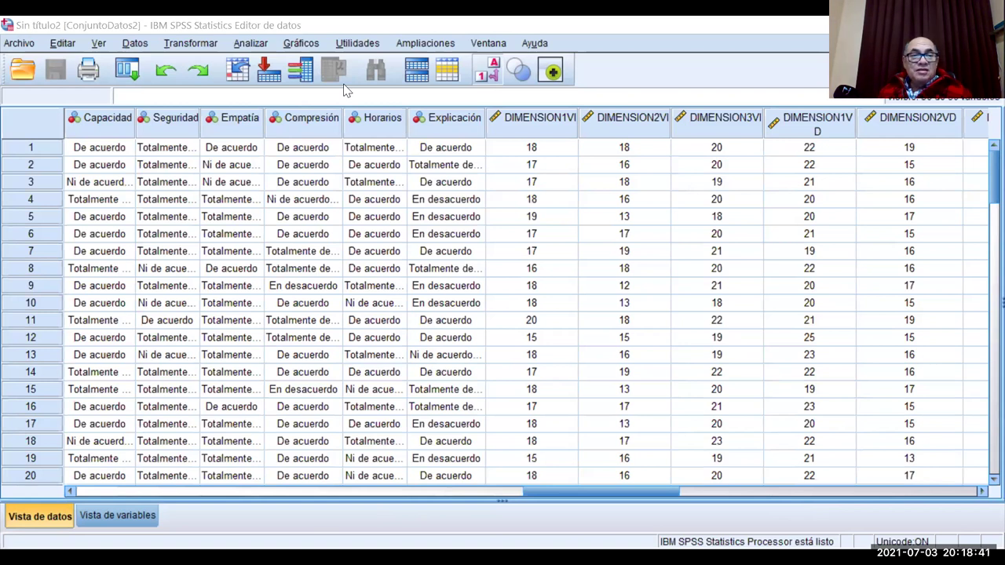
left_click(98, 44)
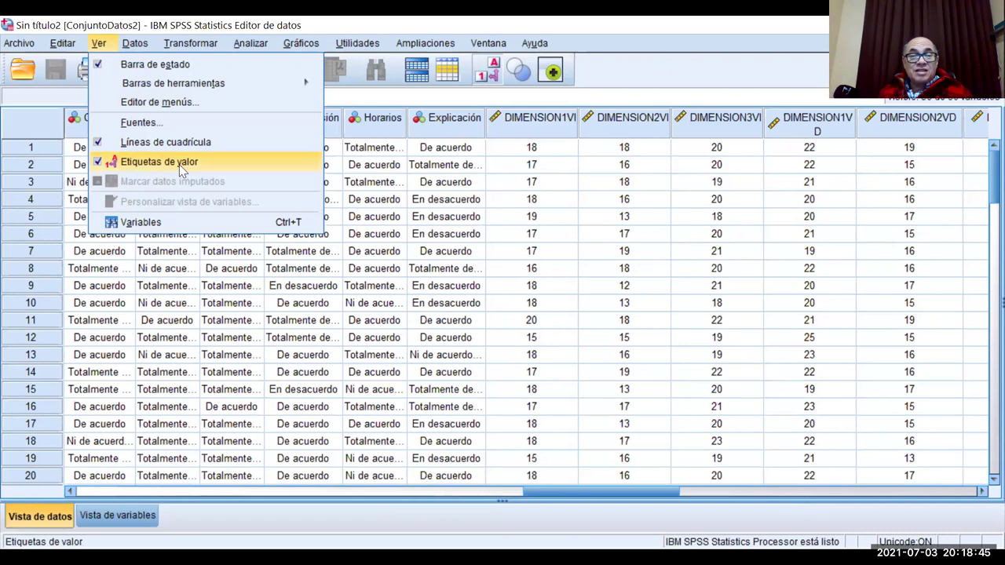
left_click(104, 162)
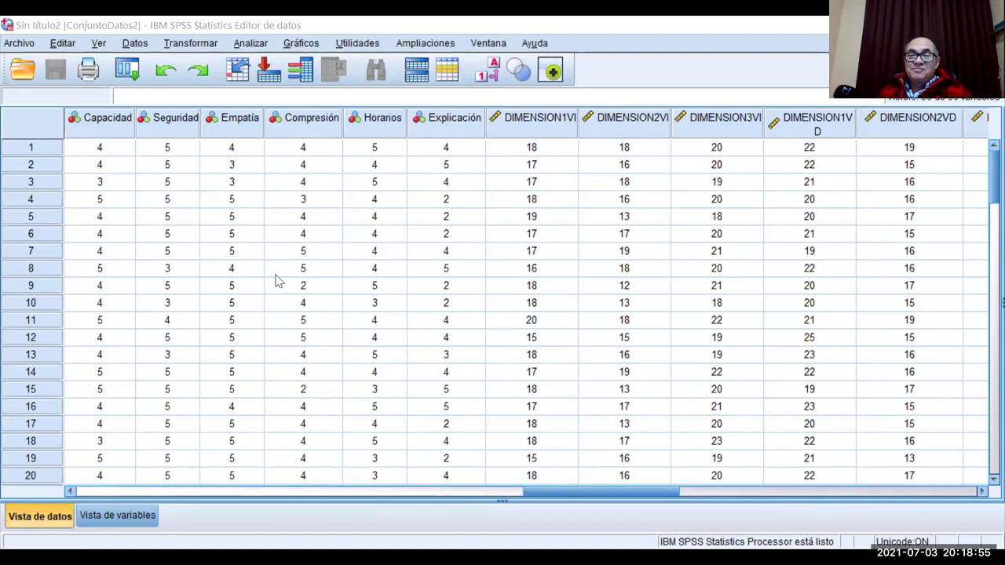
scroll(276, 281, "down", 2)
scroll(276, 279, "up", 2)
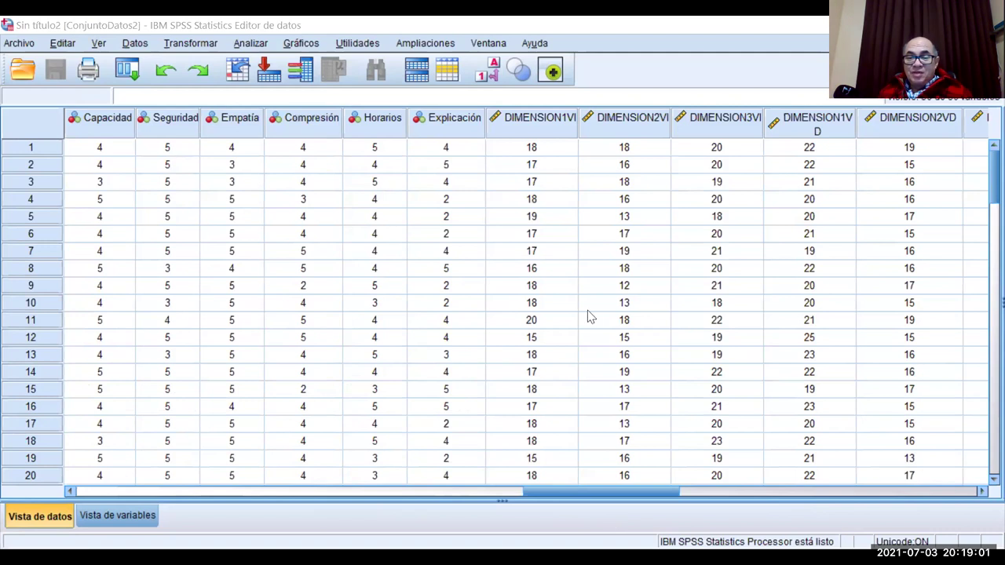
left_click_drag(578, 489, 104, 492)
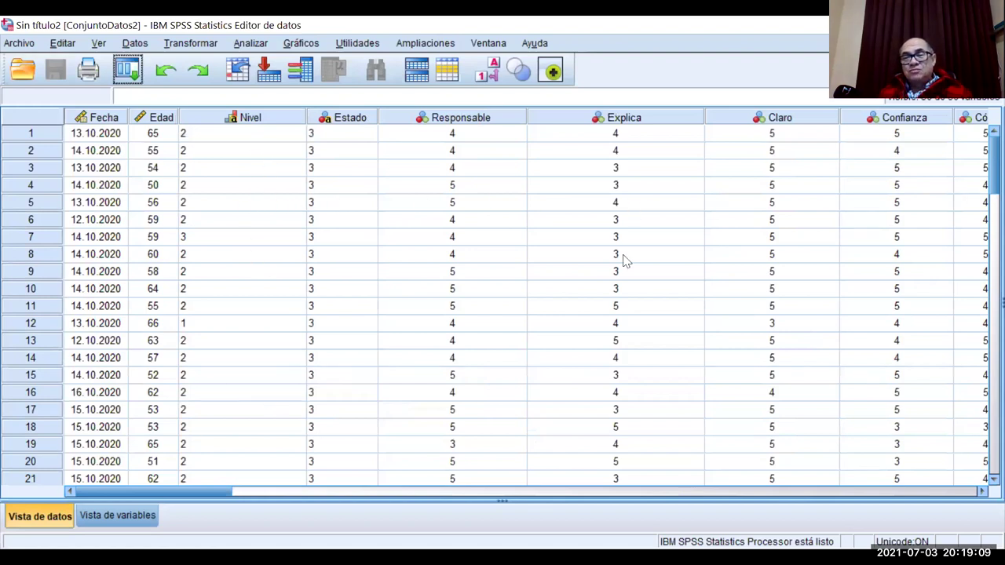
left_click_drag(205, 491, 553, 489)
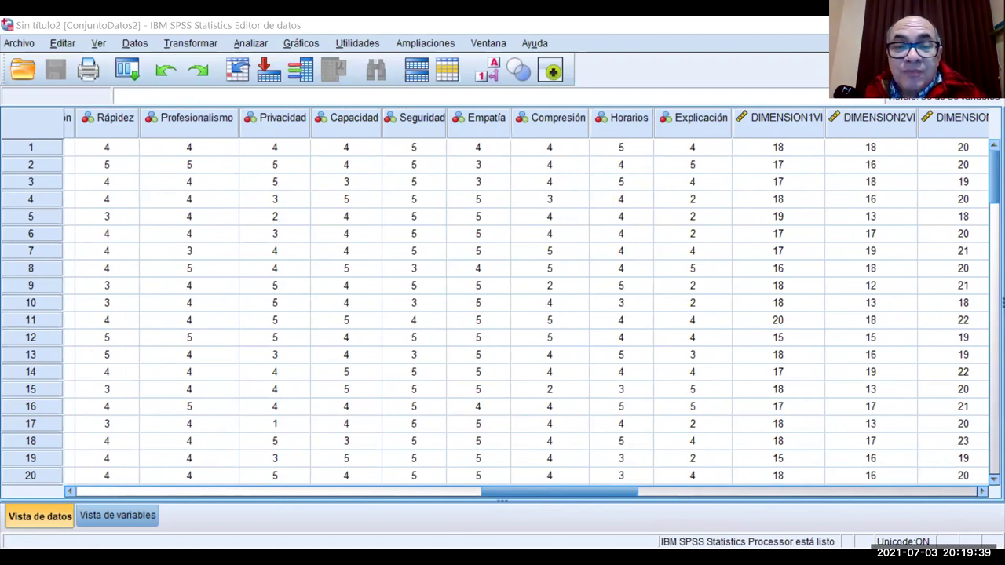
Step: Minimize the Excel database and the Word questionnaire behind the empty SPSS data editor
key("alt+Tab")
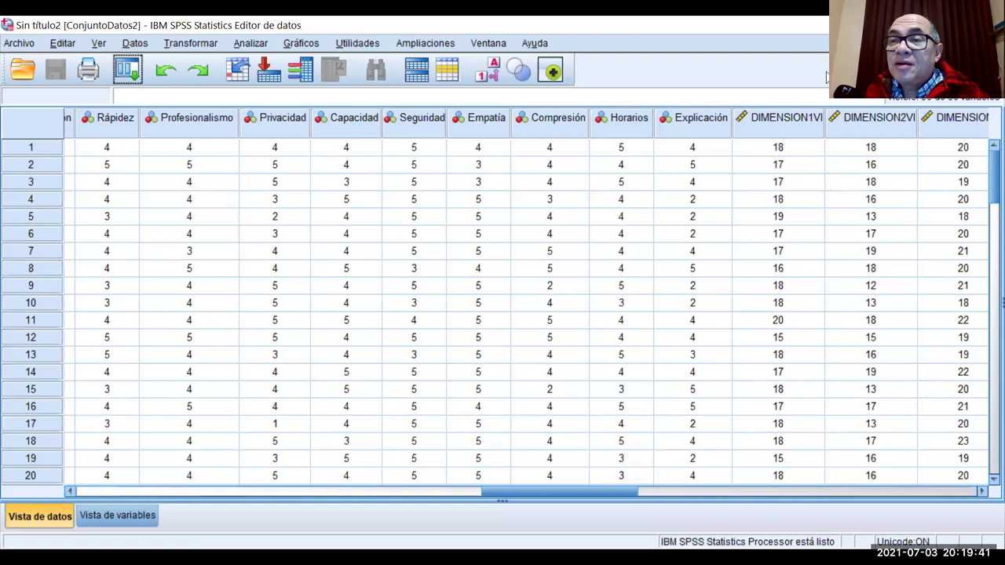
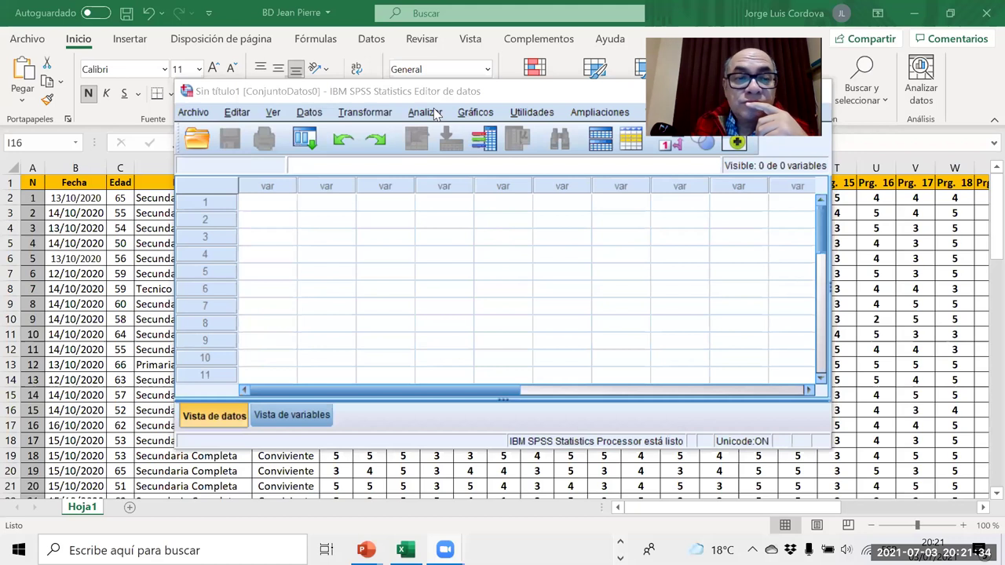
left_click(910, 17)
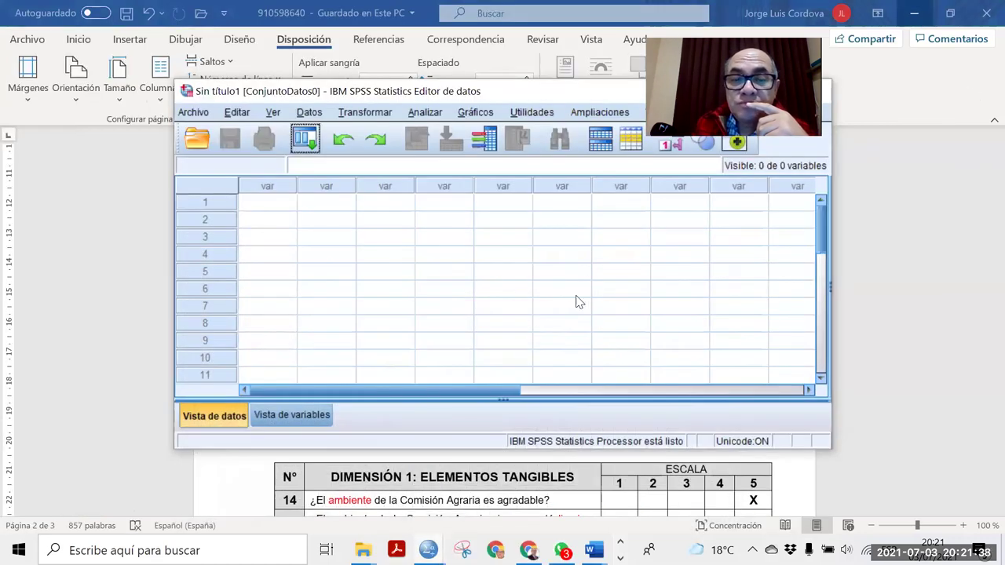
left_click_drag(576, 299, 634, 318)
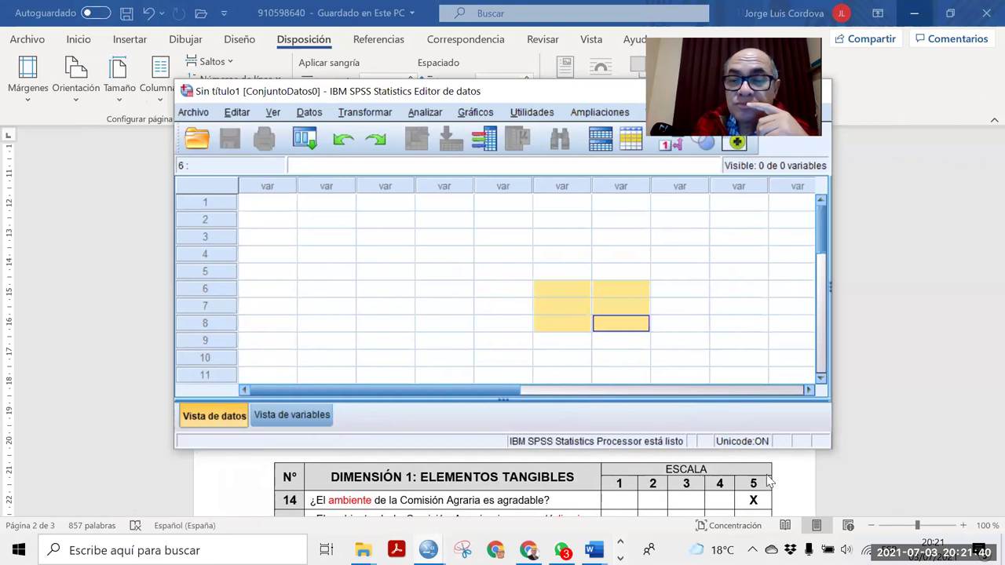
left_click(796, 478)
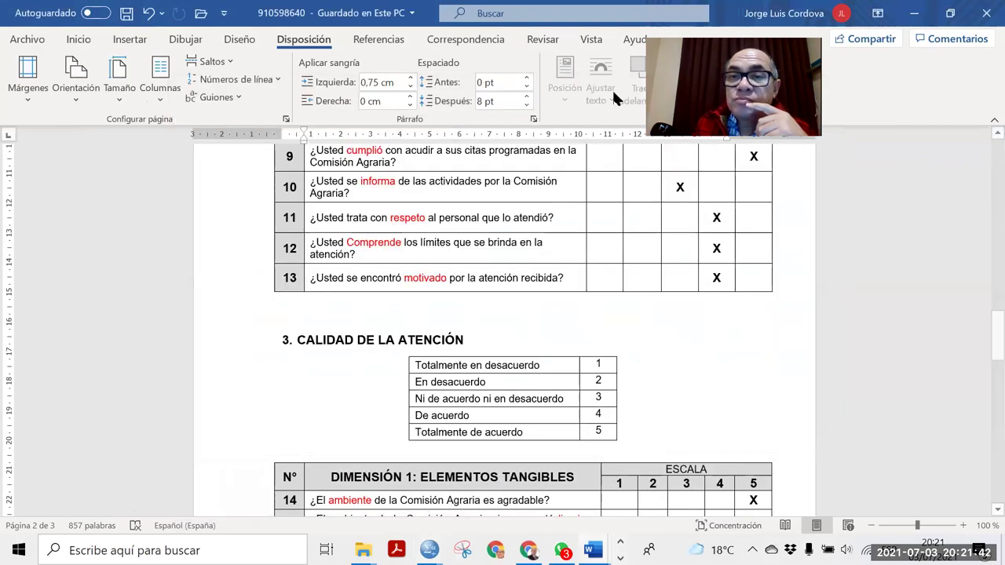
left_click(914, 14)
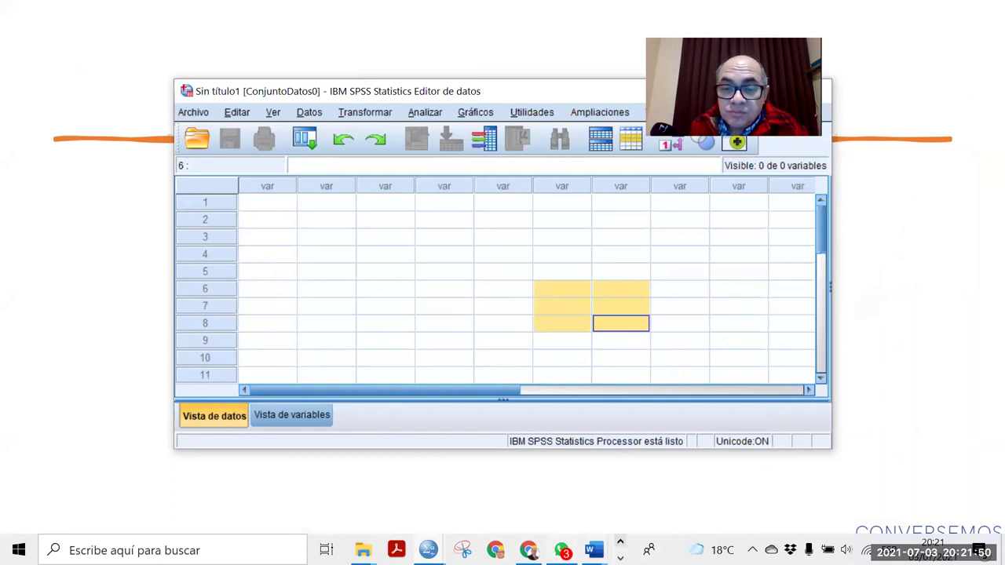
mouse_move(528, 549)
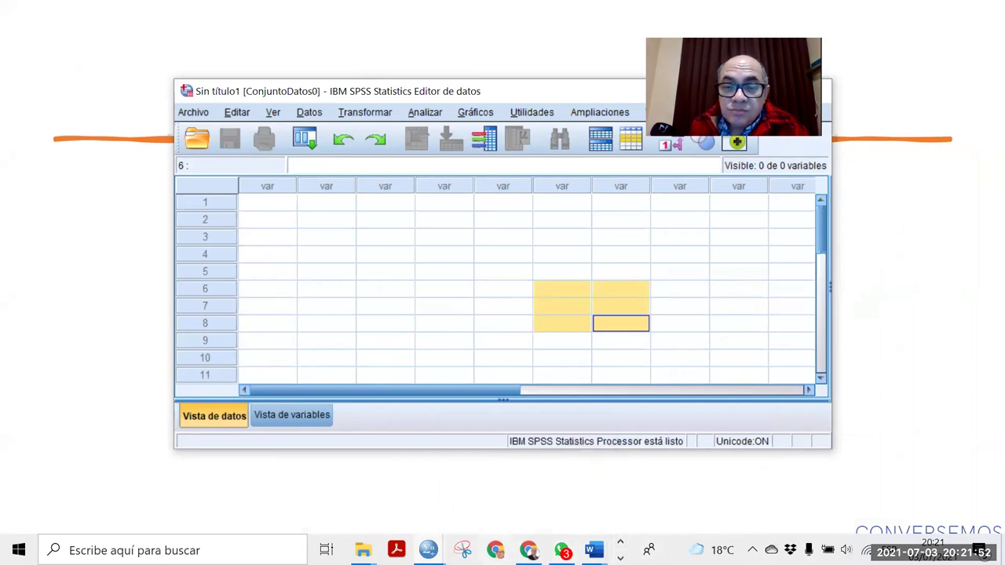
mouse_move(594, 550)
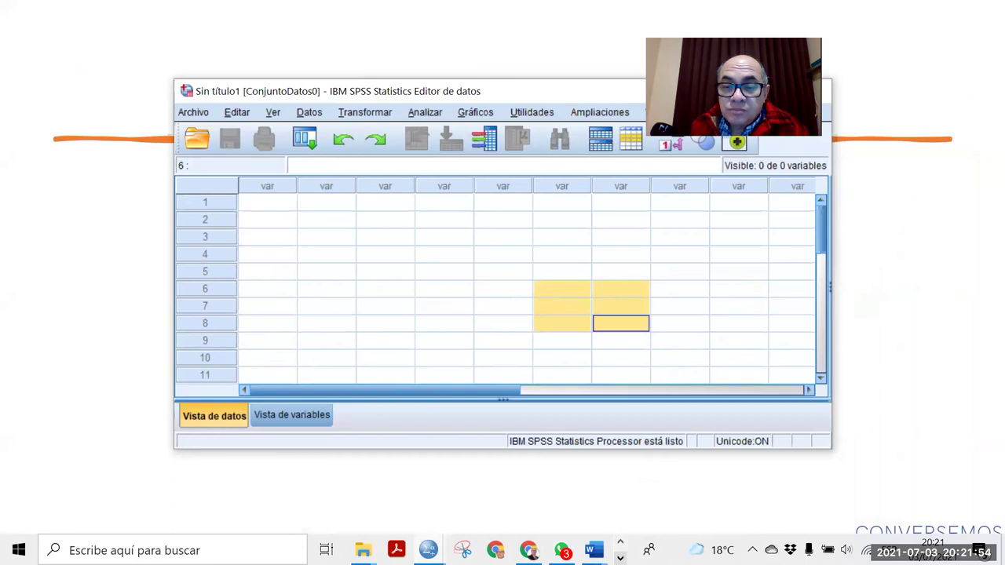
left_click(620, 558)
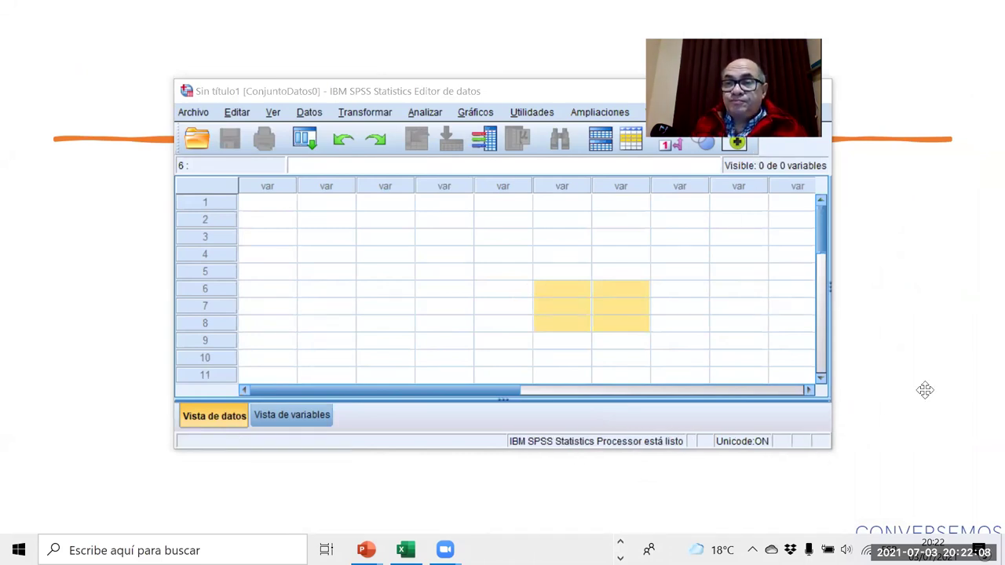
Step: Maximize the empty SPSS data editor and show its variable view
left_click(776, 91)
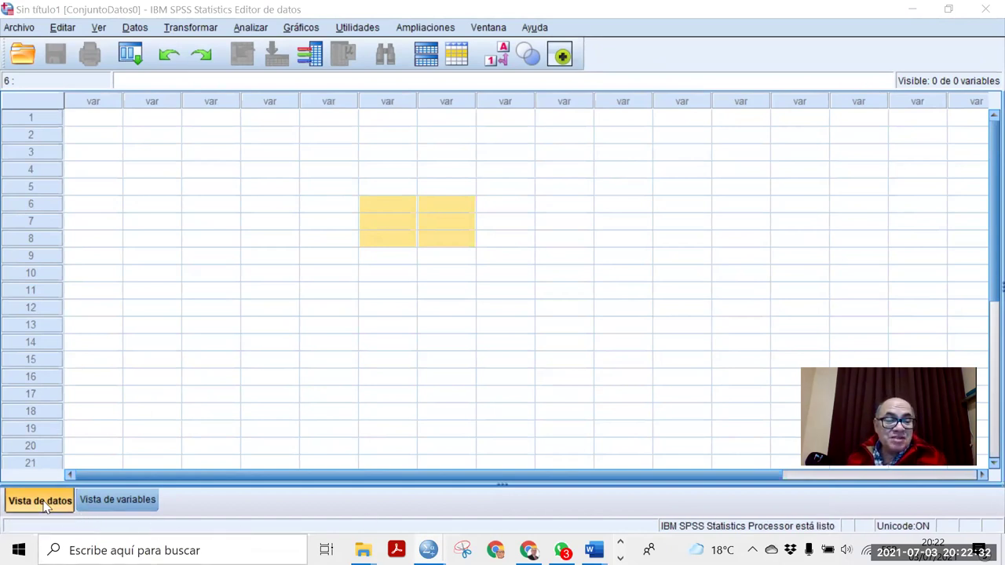
left_click(130, 506)
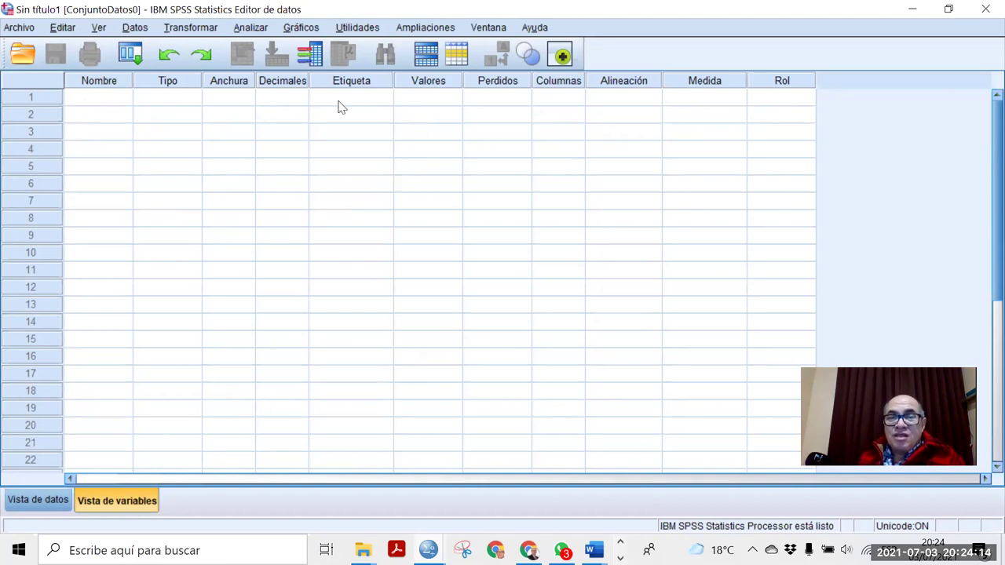
Step: Name the first variable Edad, with only the initial letter capitalised
left_click(107, 99)
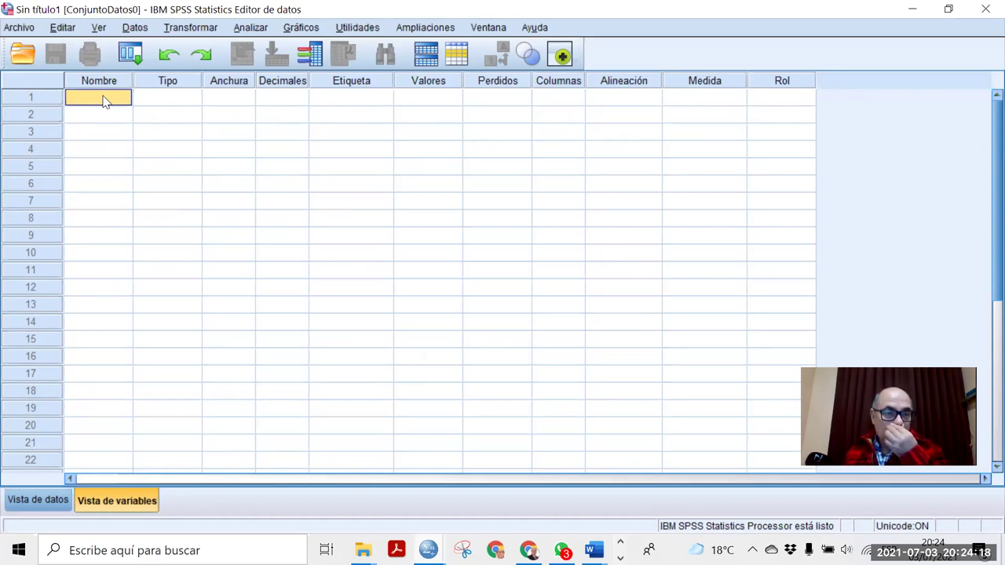
type("EDAD")
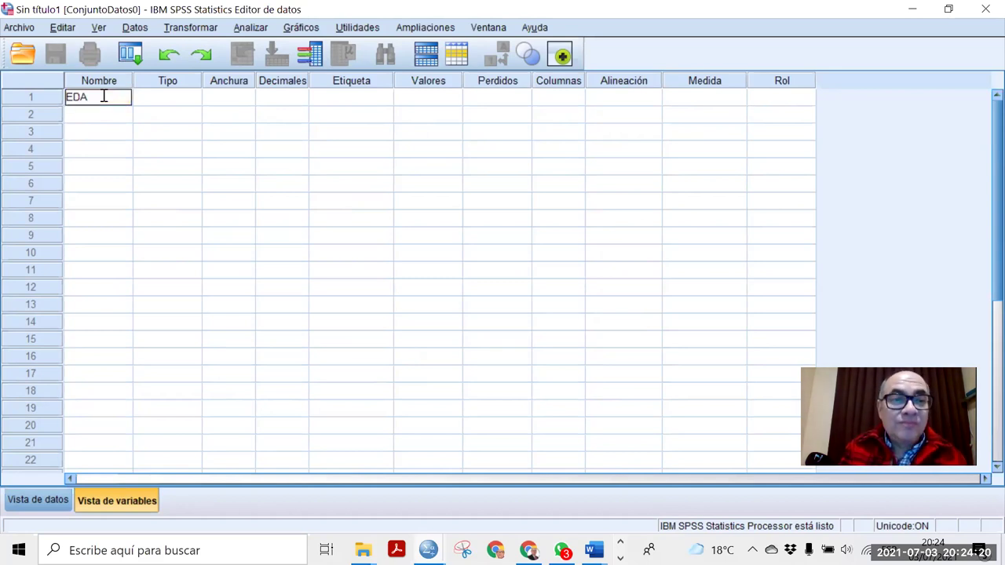
key("BackSpace")
key("BackSpace")
key("BackSpace")
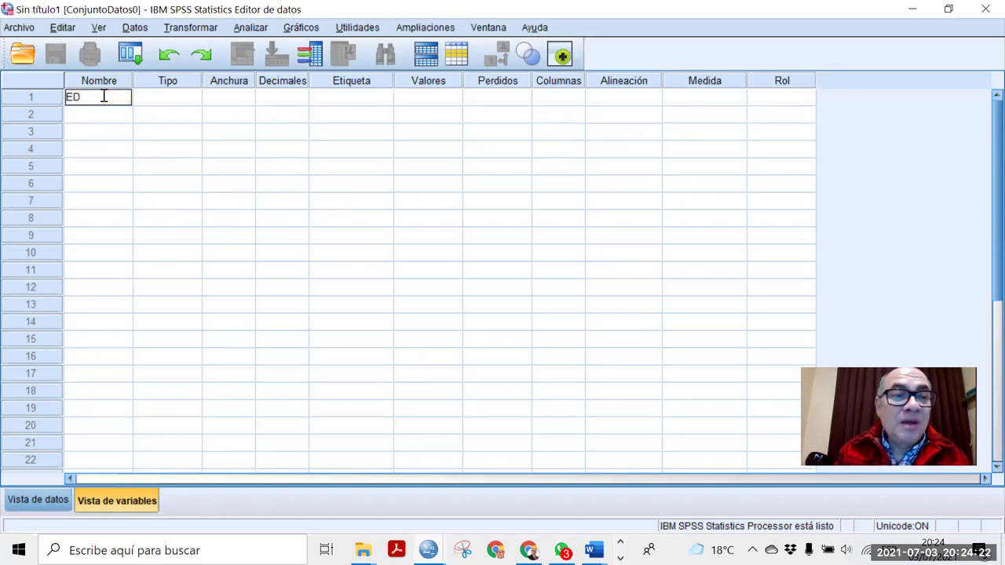
type("DAD")
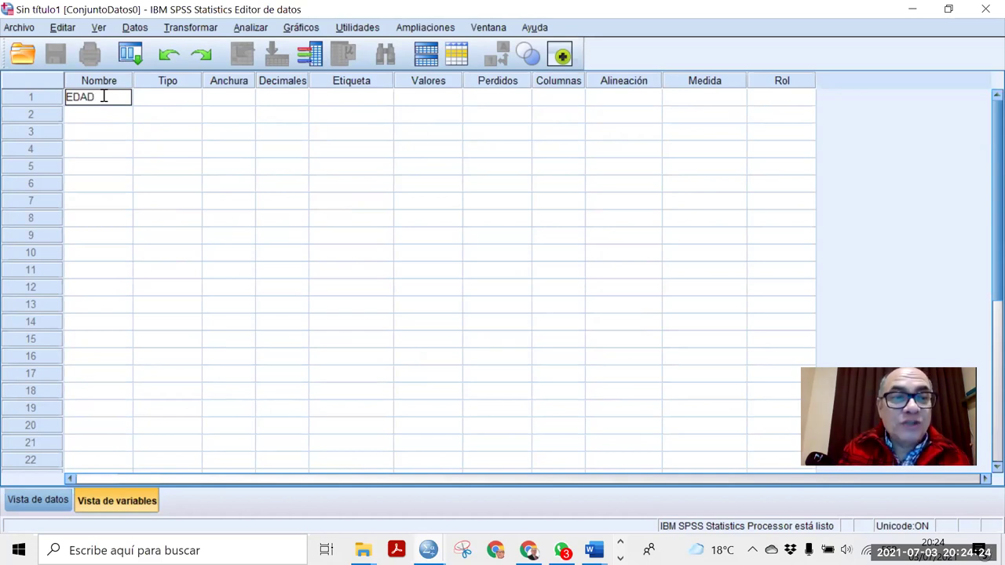
key("BackSpace")
key("BackSpace")
key("BackSpace")
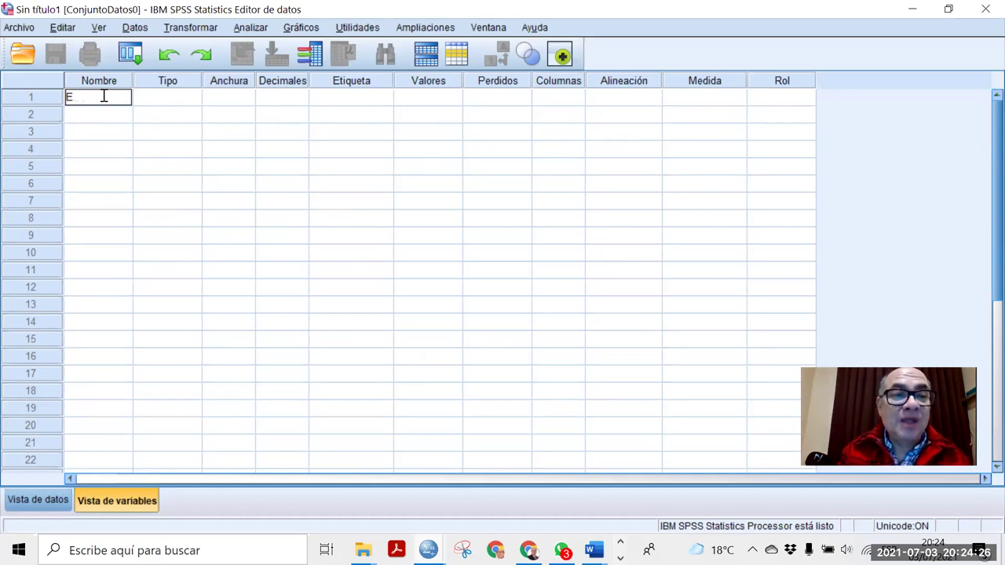
type("dad")
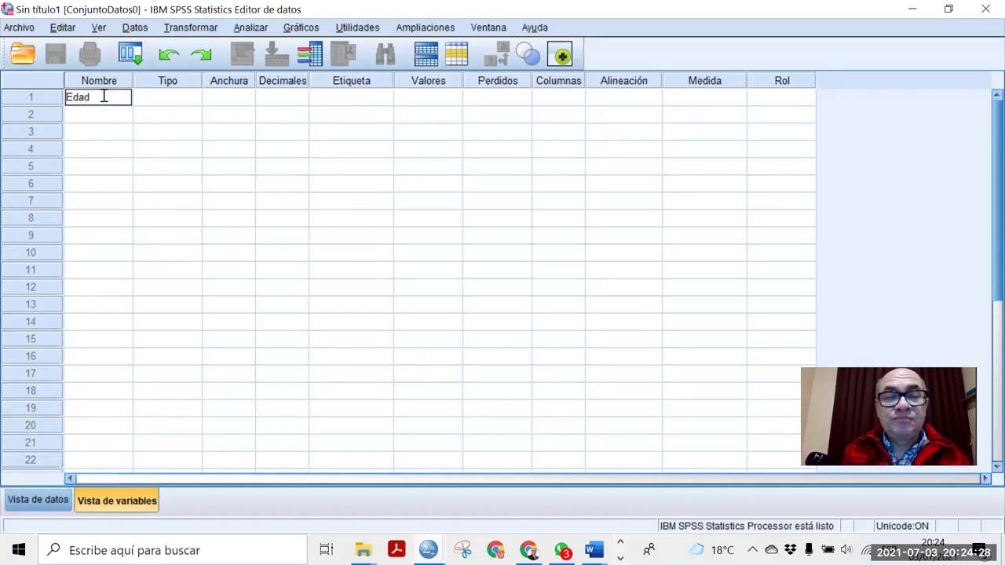
Step: Keep the Edad variable's type as Numérico and set its decimal places to 0
left_click(176, 100)
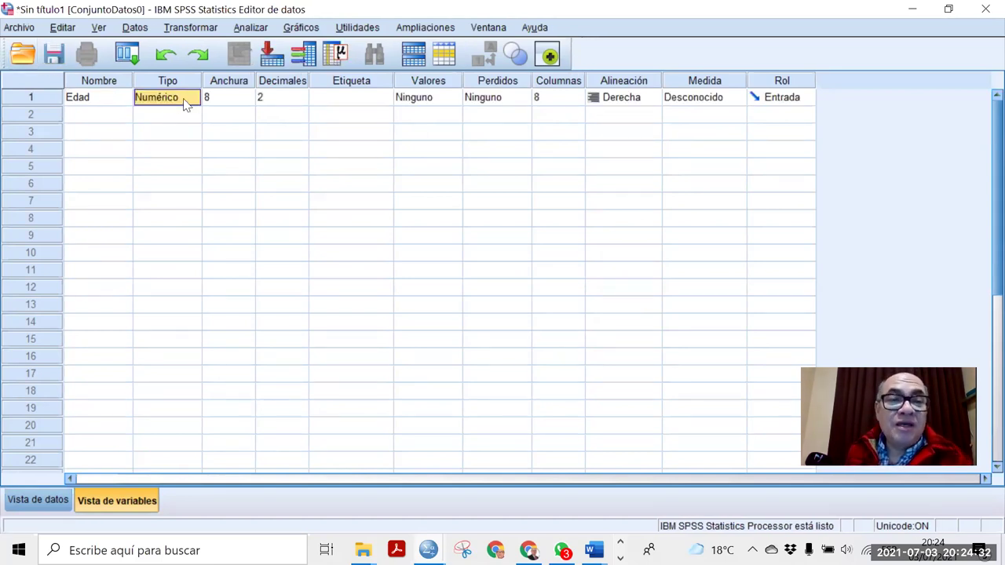
left_click(197, 107)
left_click(192, 99)
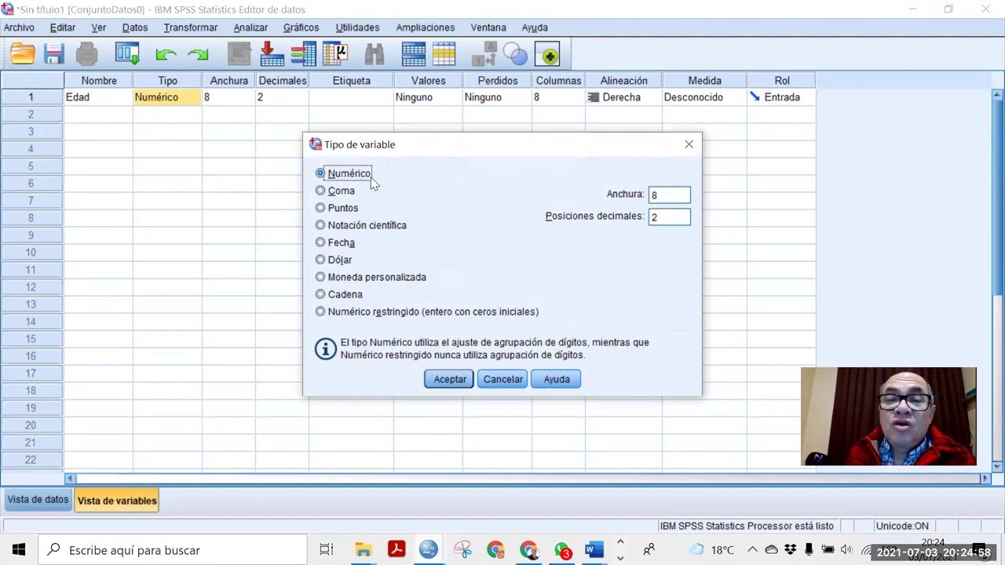
left_click(674, 225)
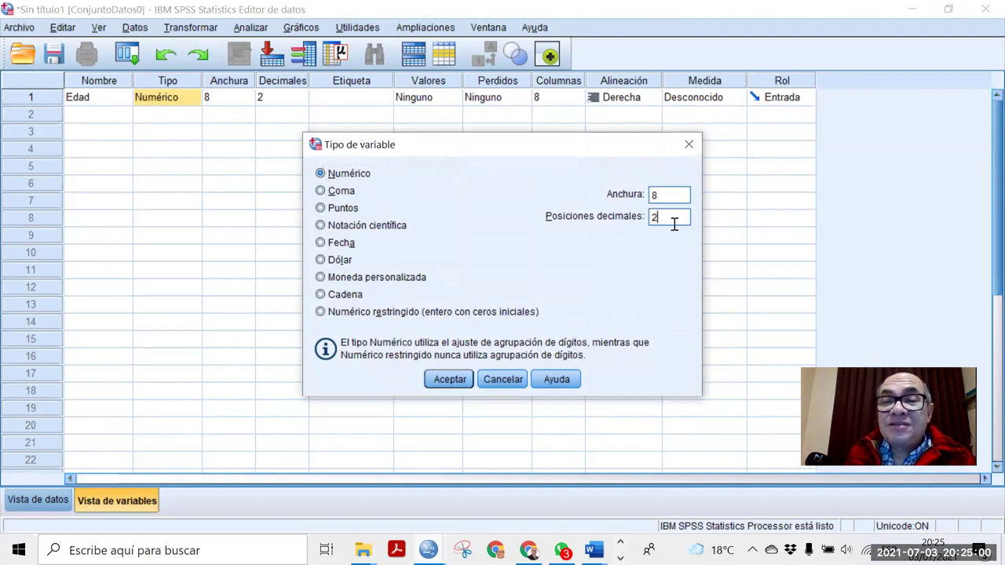
key("BackSpace")
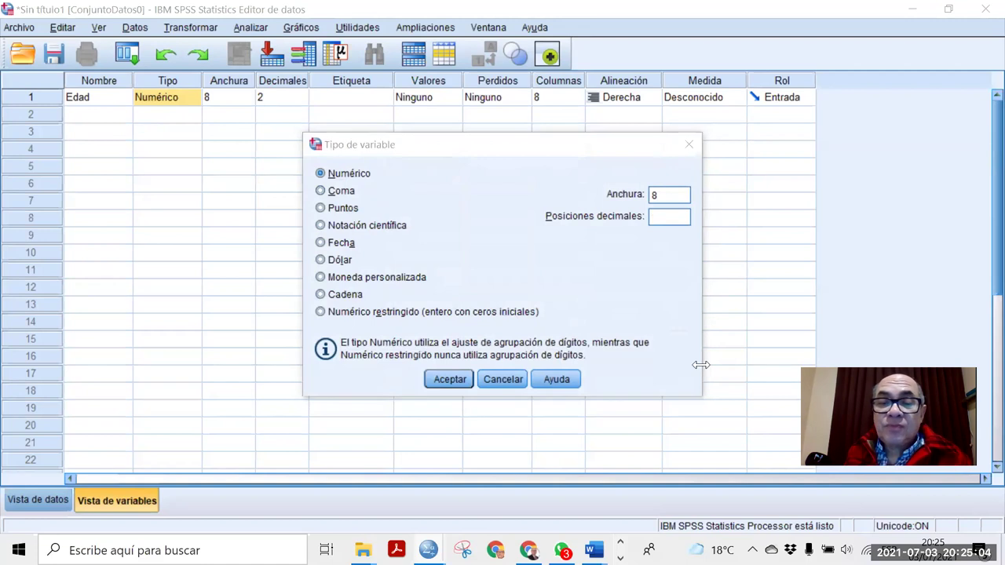
left_click(447, 380)
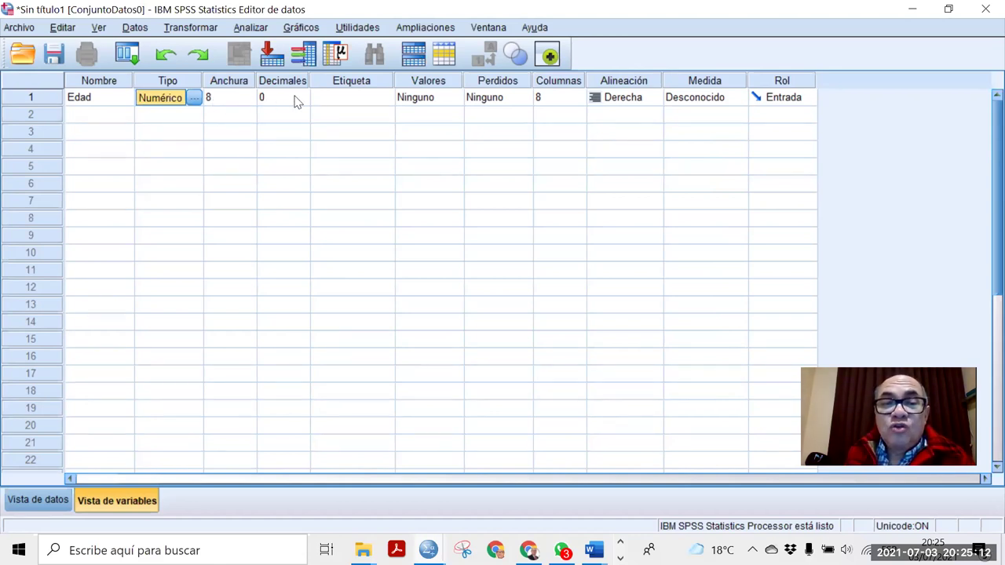
Step: Enter the label "Edad del trabajador" for Edad and widen the Etiqueta column so the whole label fits
left_click(336, 106)
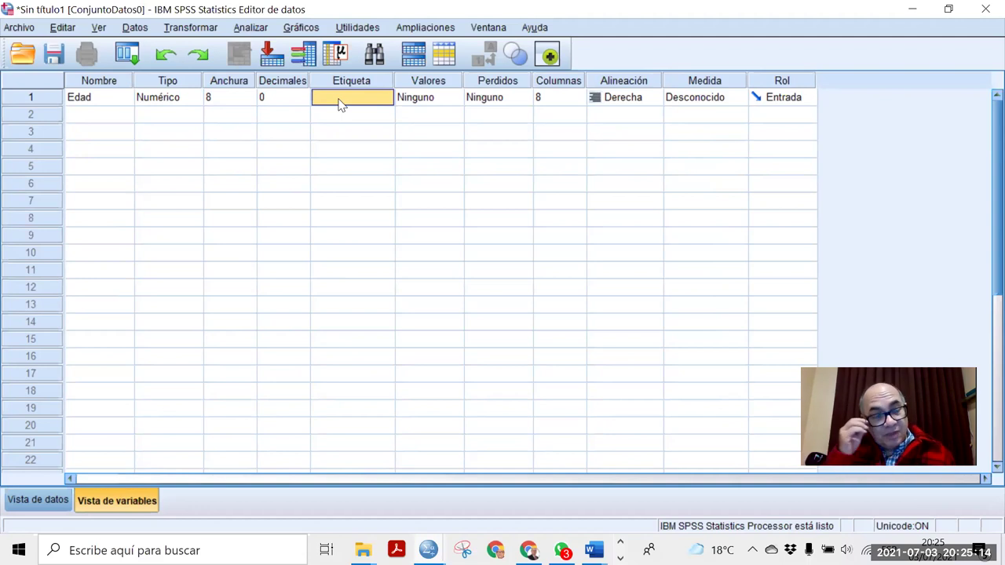
left_click(339, 102)
type("E")
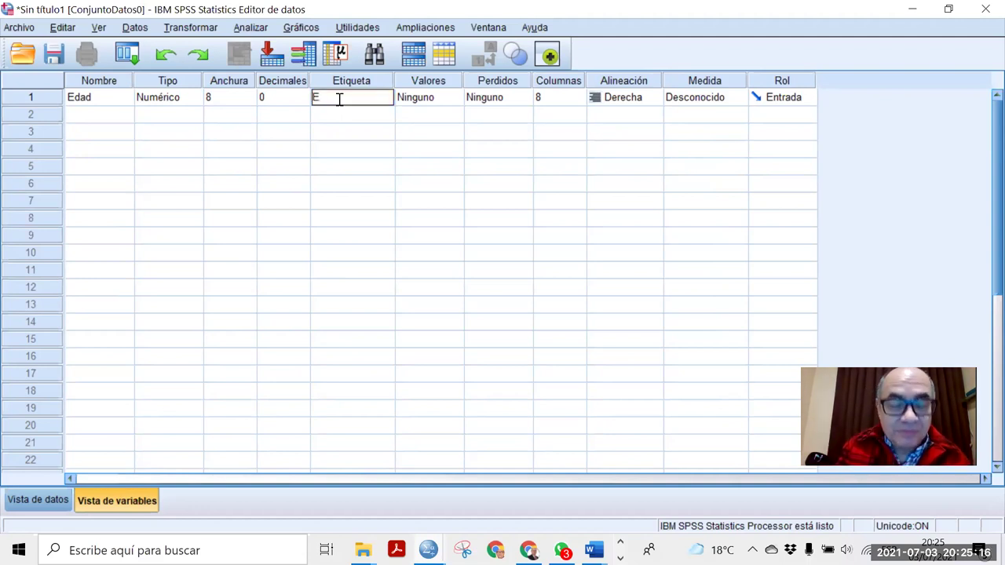
type("dad de")
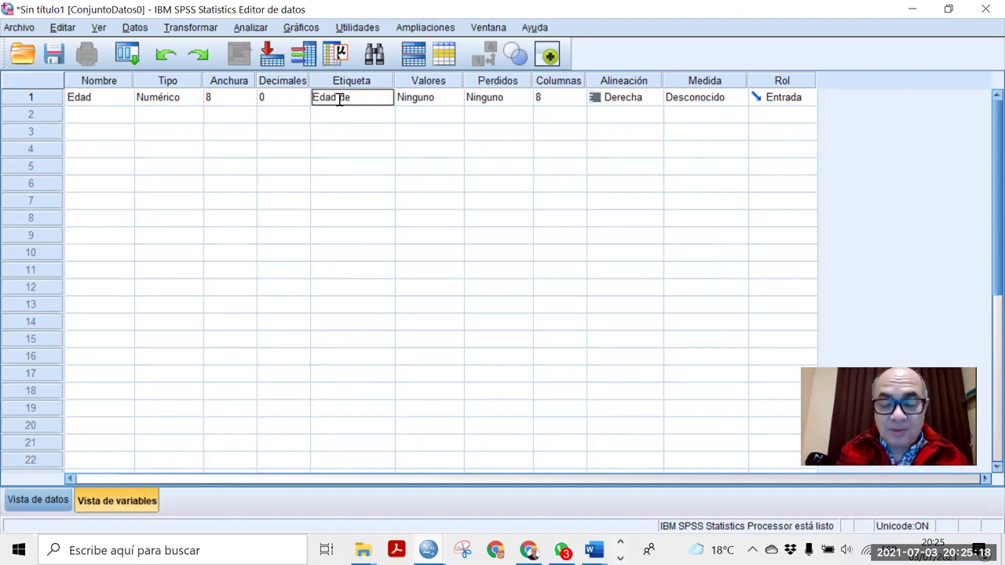
type("l trabajadir")
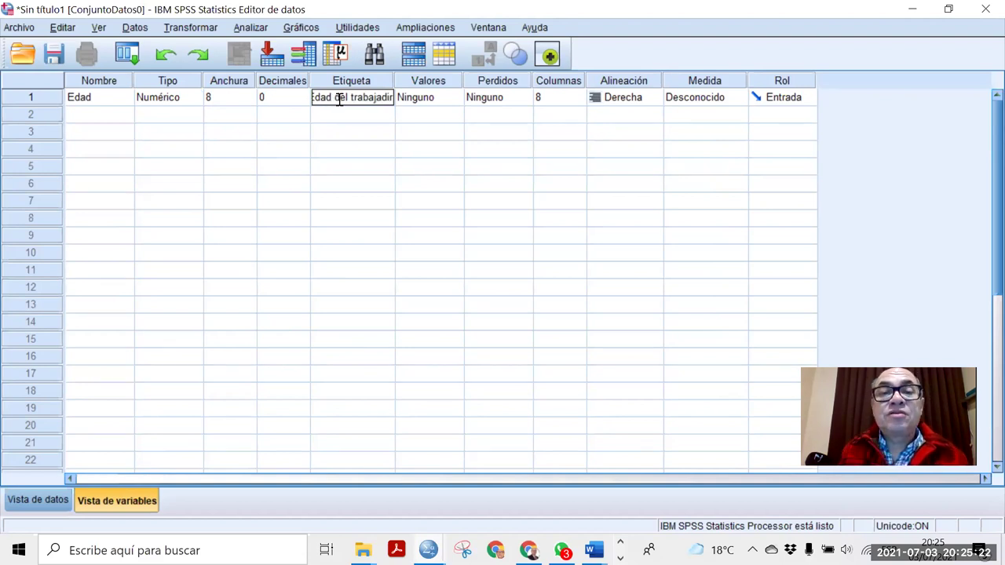
left_click(339, 98)
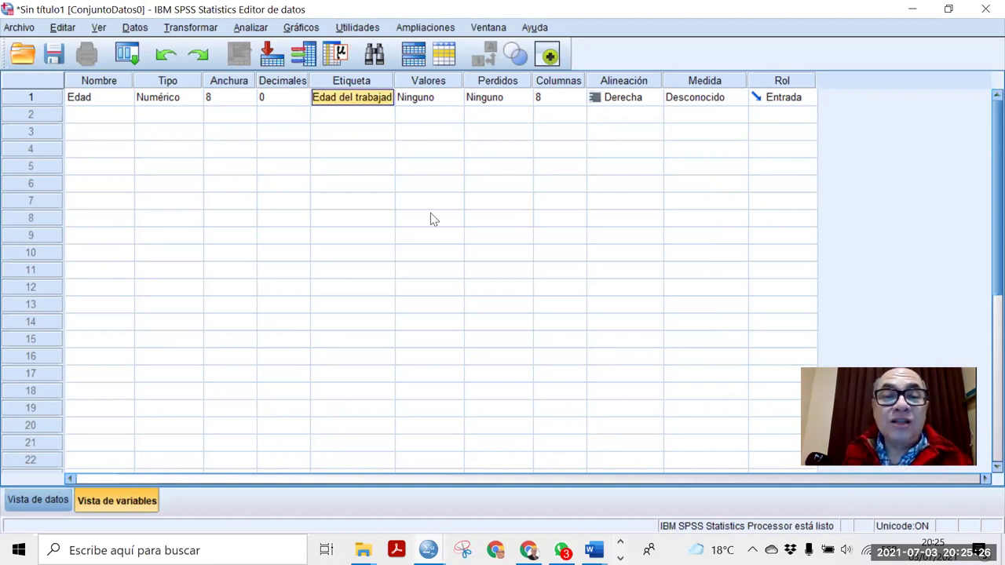
left_click_drag(394, 80, 431, 80)
left_click(403, 97)
type("or")
left_click(429, 169)
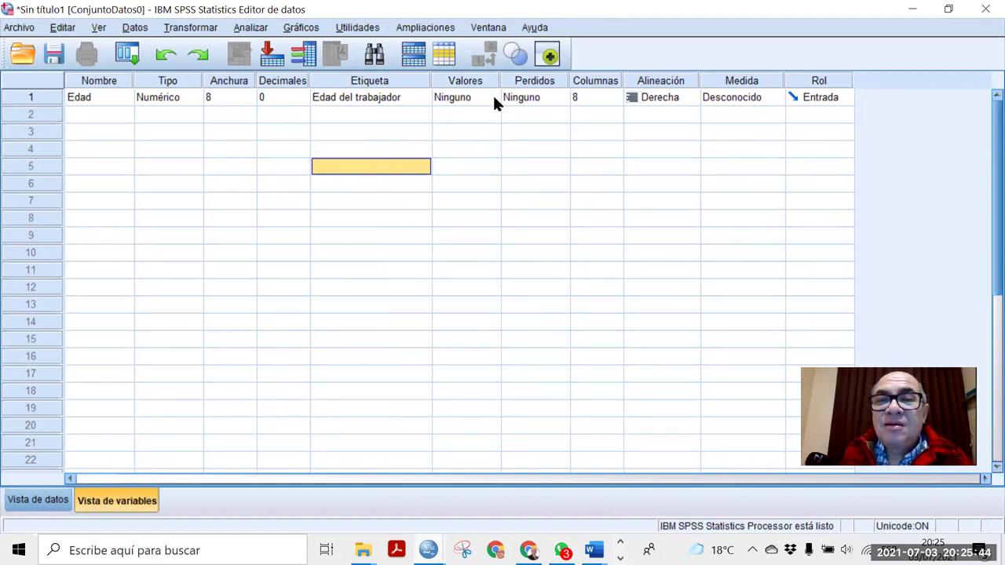
Step: Define 99 as a discrete missing value for the Edad variable
left_click(562, 100)
left_click(562, 100)
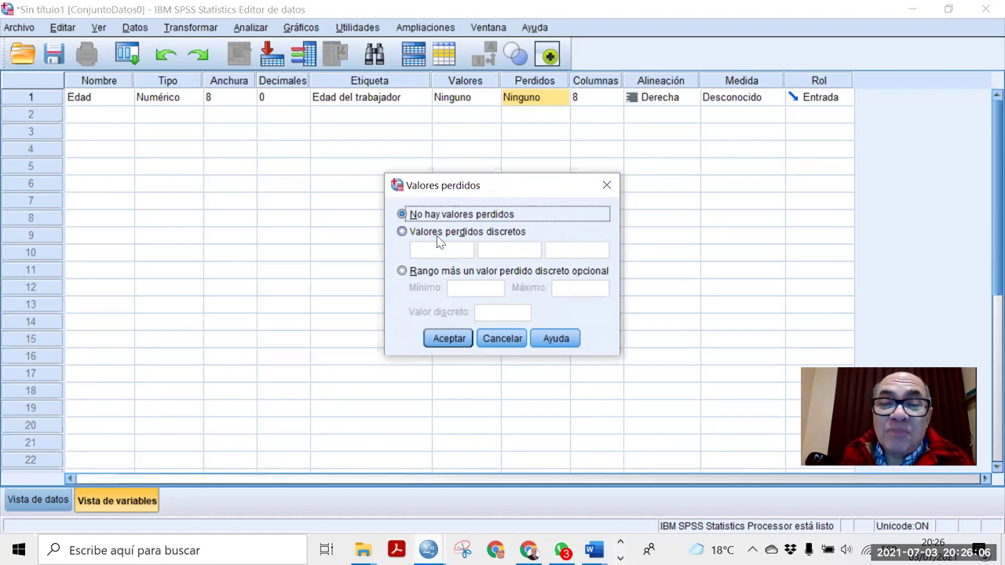
left_click(401, 233)
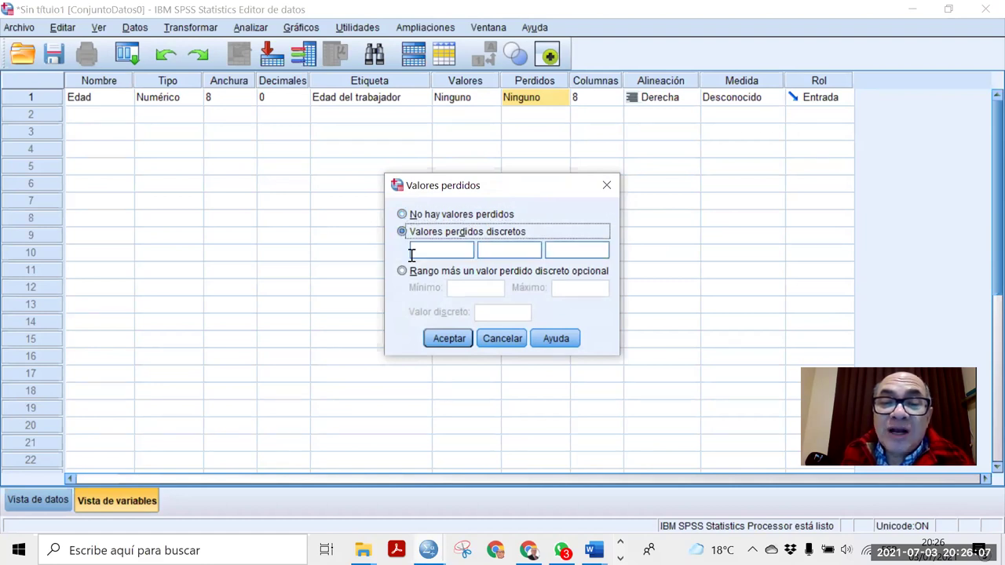
left_click(461, 252)
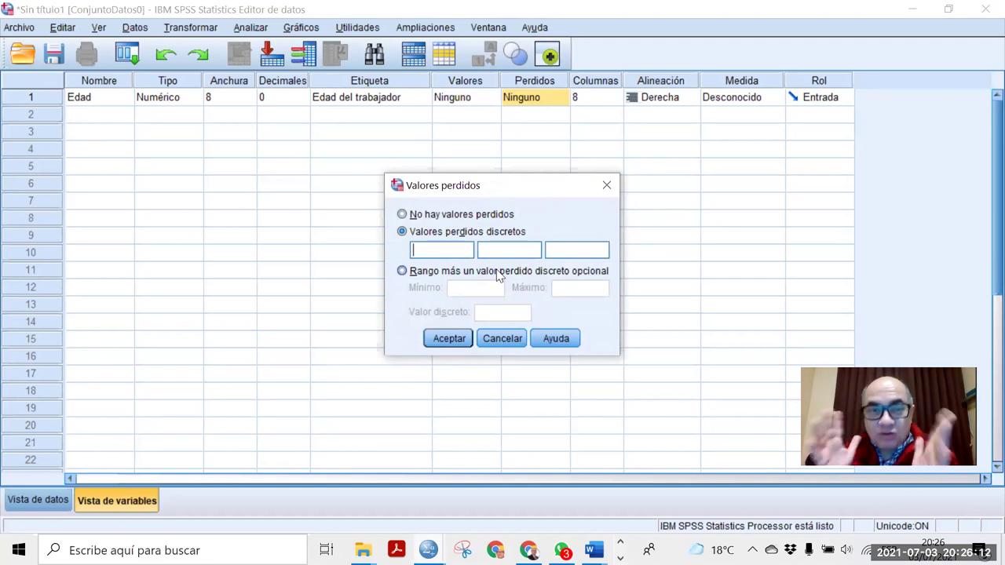
type("99")
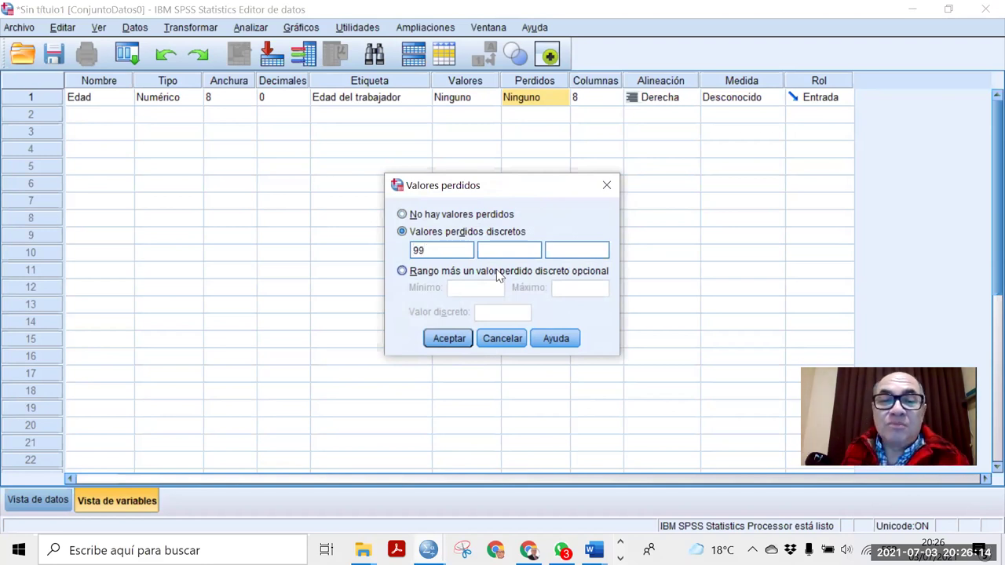
left_click(451, 342)
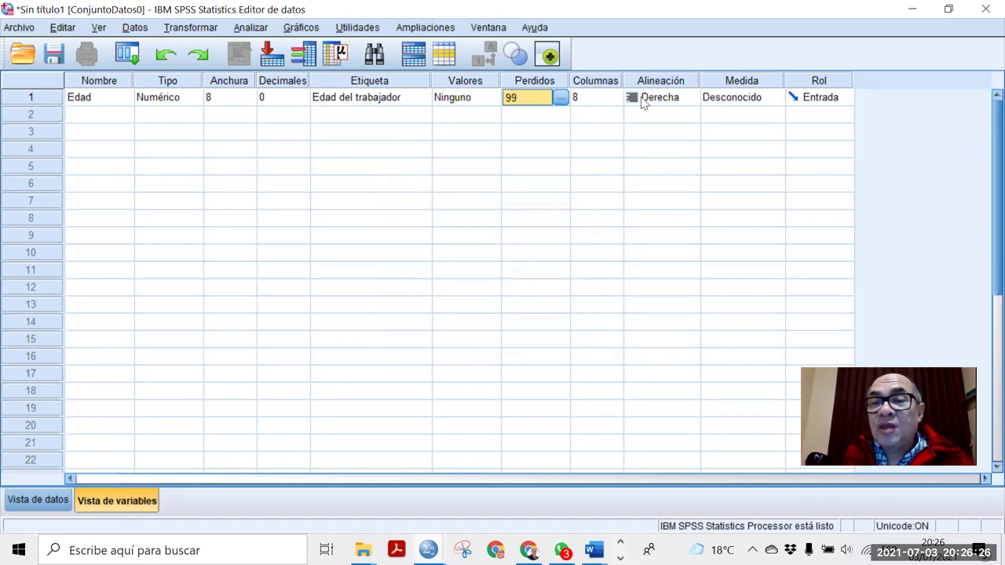
Step: Set the Edad variable's alignment to Centrado and its measurement level to Escala
left_click(688, 97)
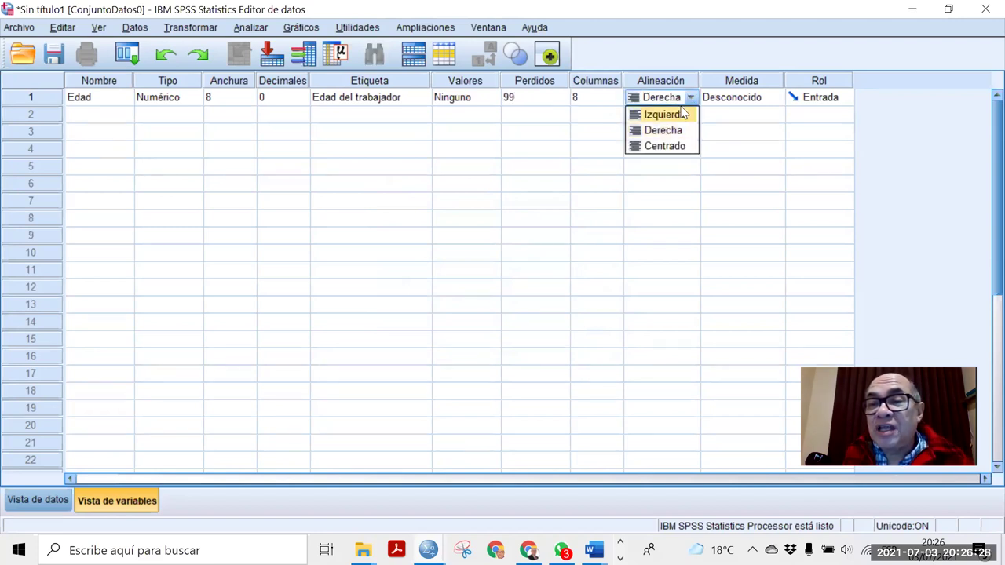
left_click(678, 147)
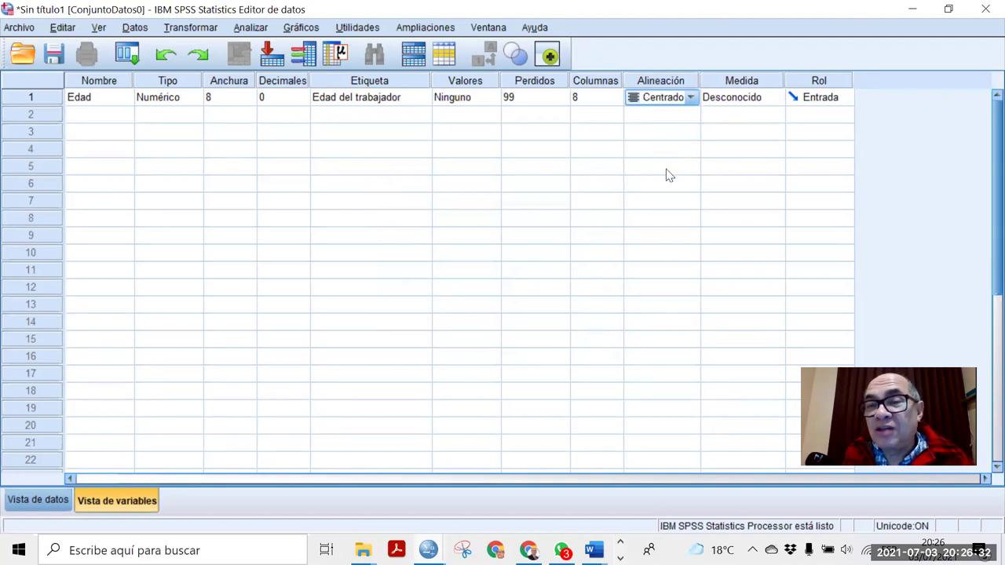
left_click(777, 100)
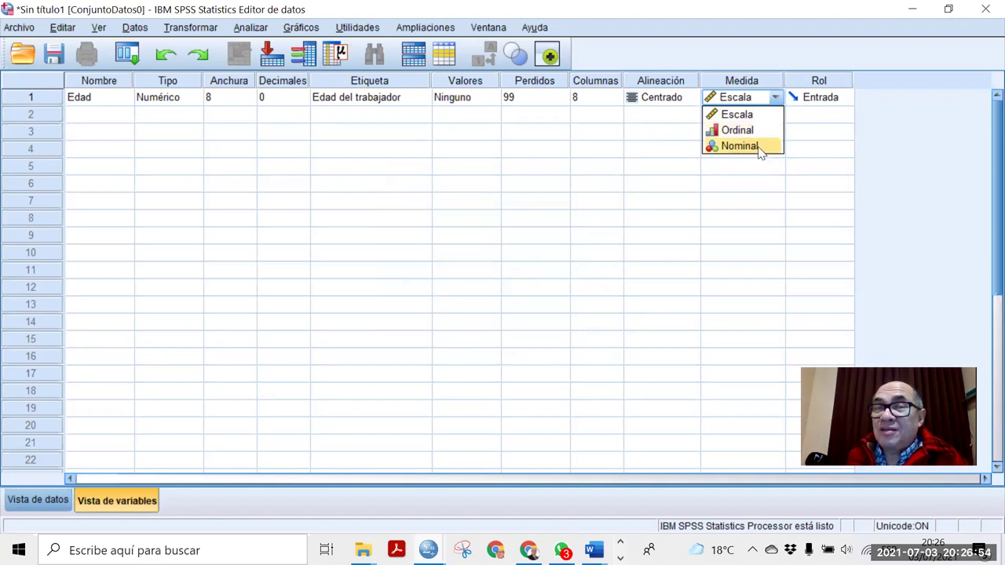
left_click(764, 118)
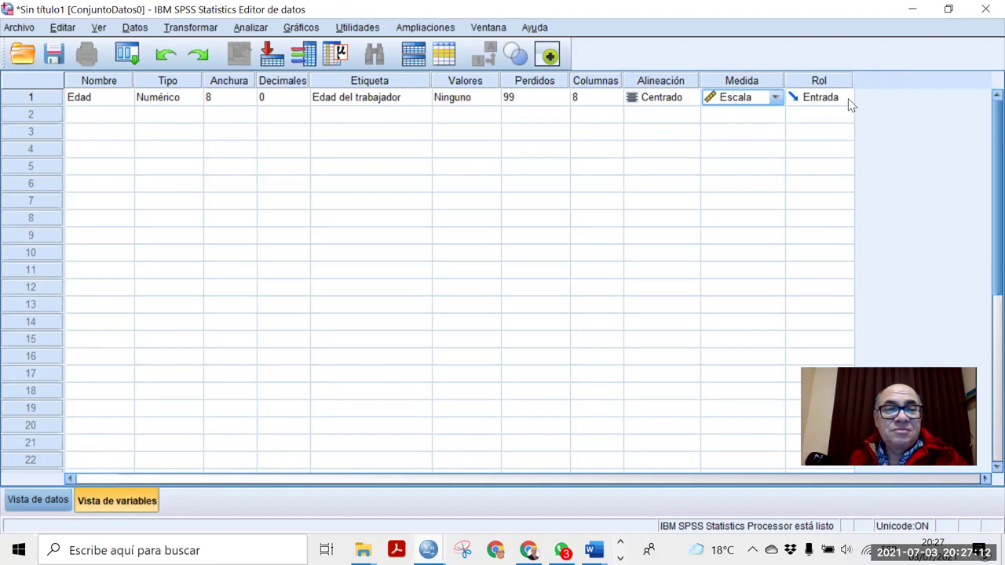
Step: Add a second variable named Profesión in the row below Edad
left_click(114, 116)
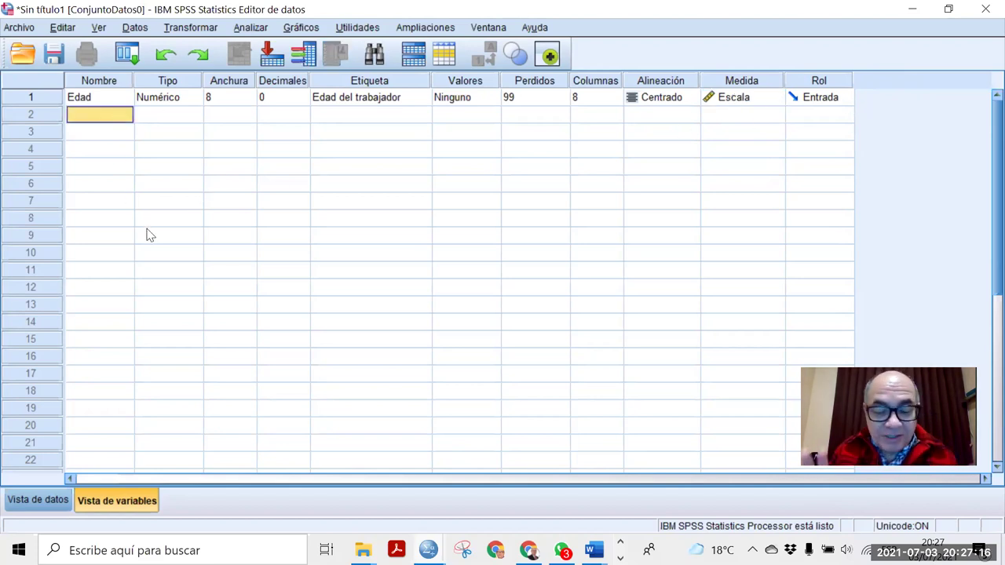
type("Pro")
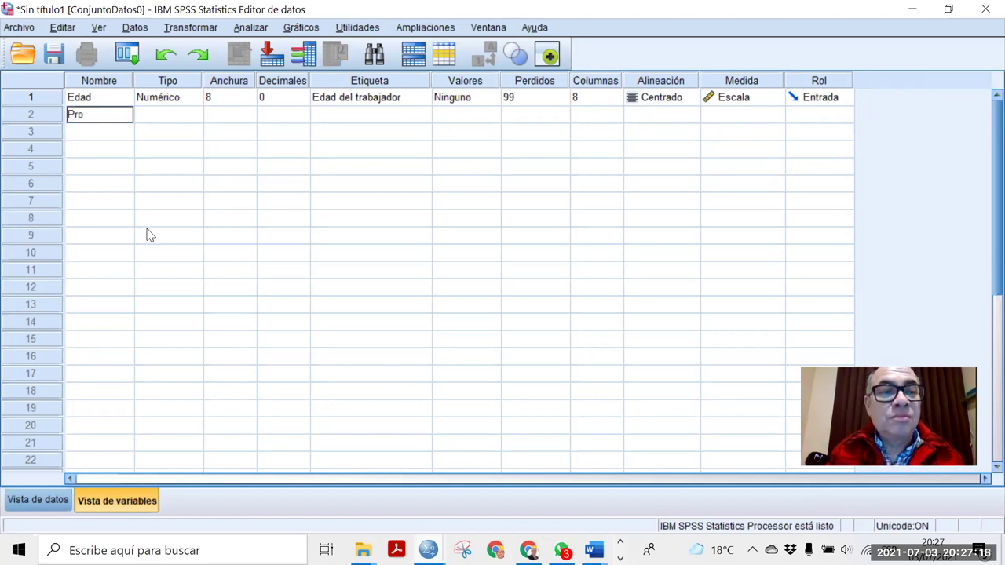
type("fesión")
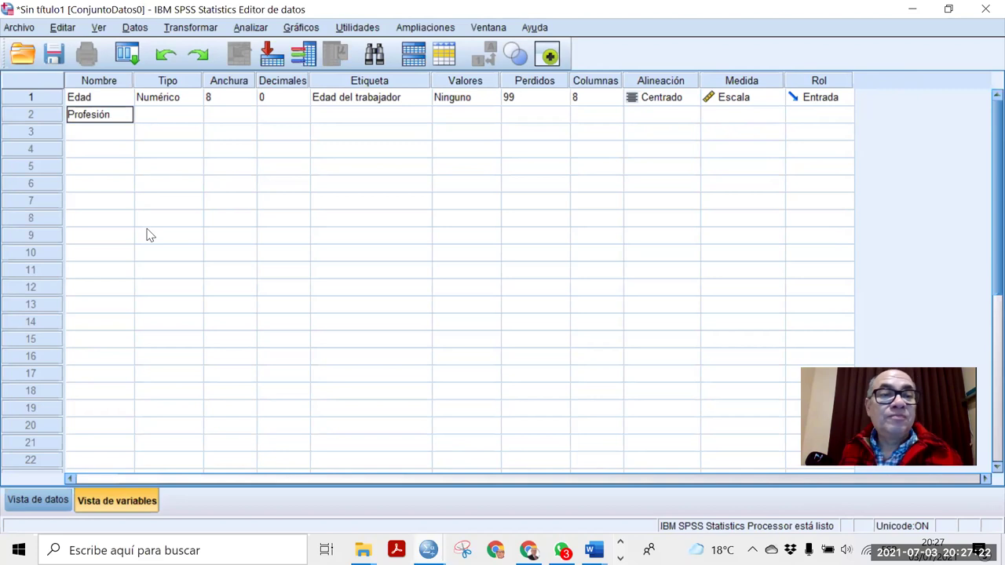
Step: Set the Profesión variable's type to Cadena, and check its character length without changing it
left_click(168, 118)
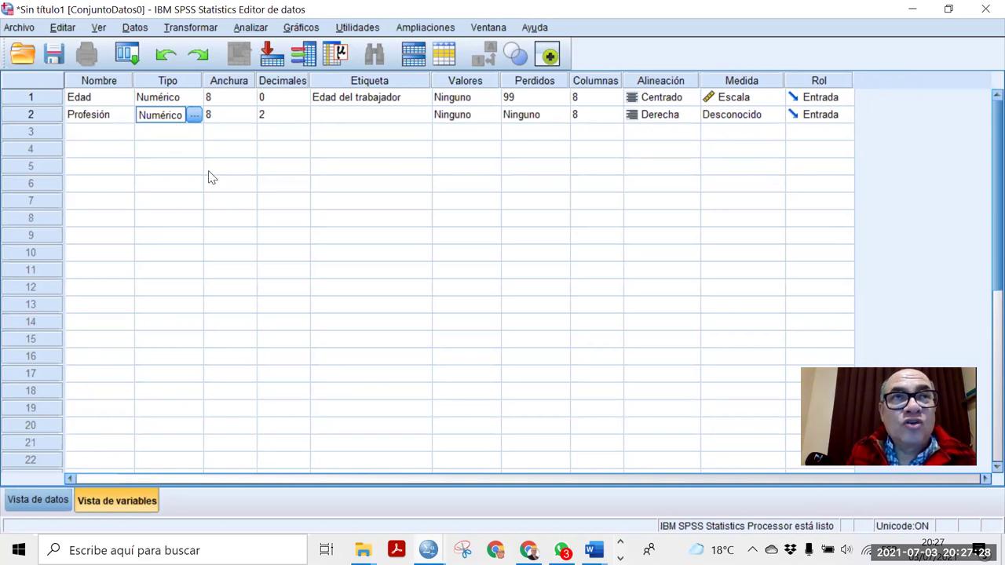
left_click(192, 115)
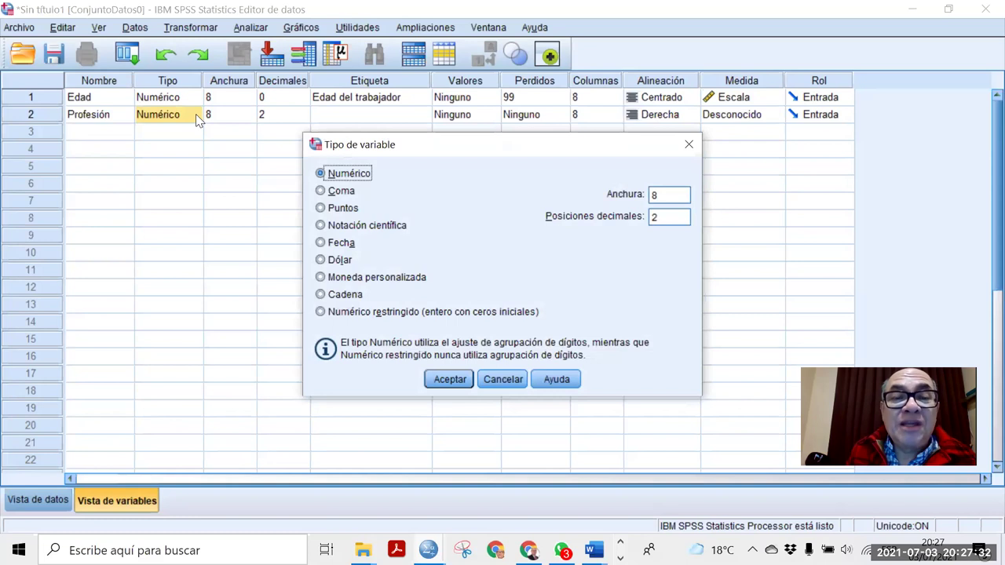
left_click(319, 294)
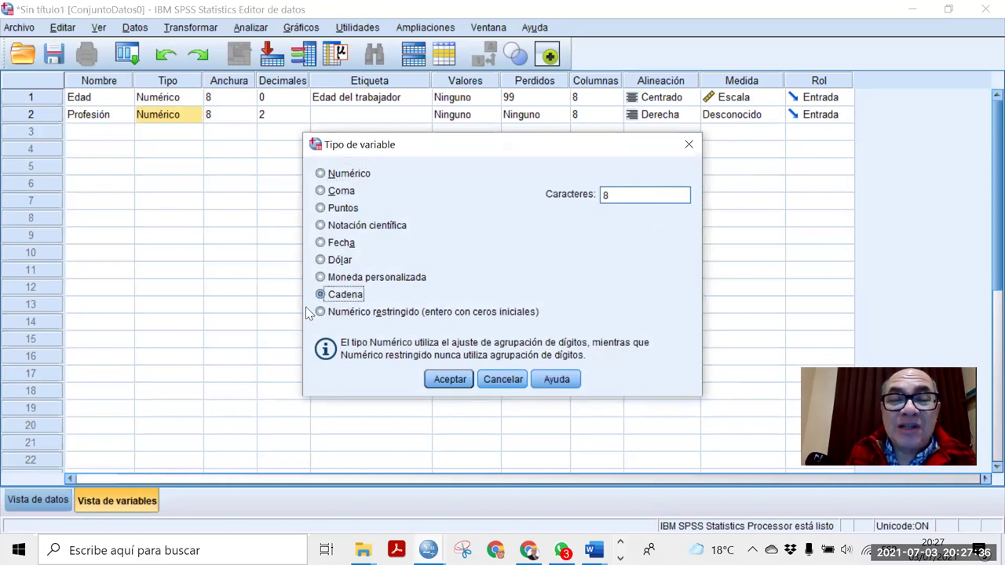
left_click(444, 379)
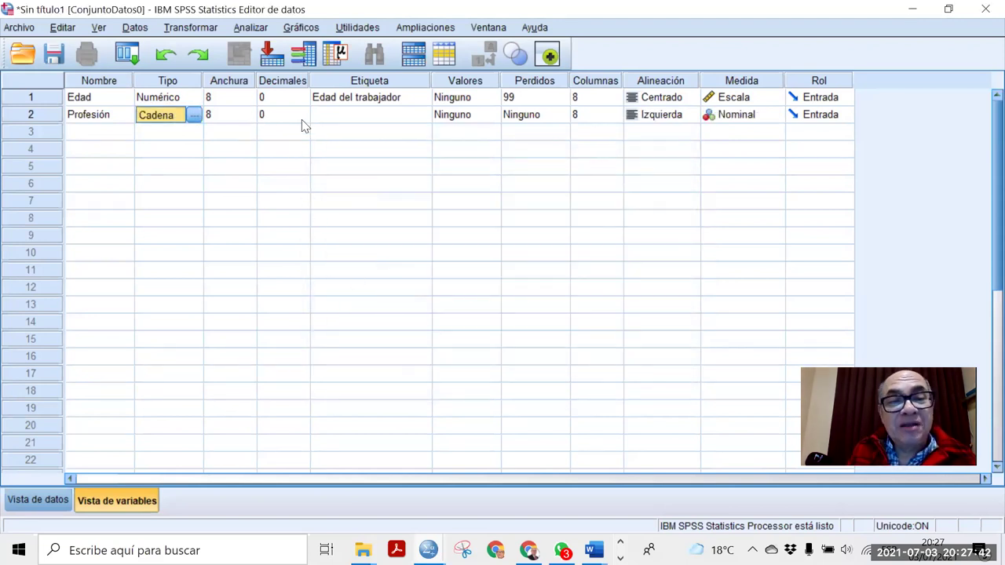
left_click(193, 115)
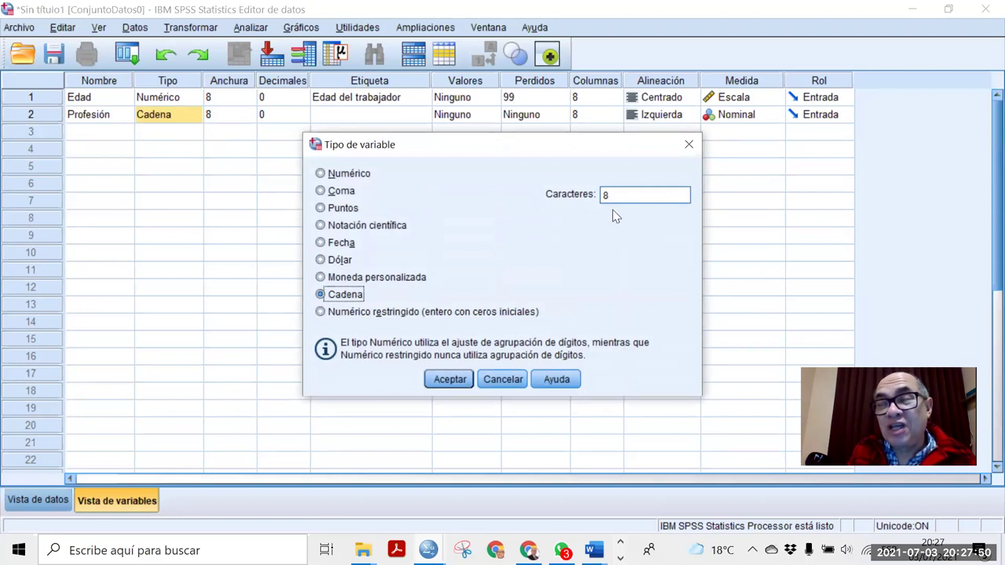
left_click(503, 380)
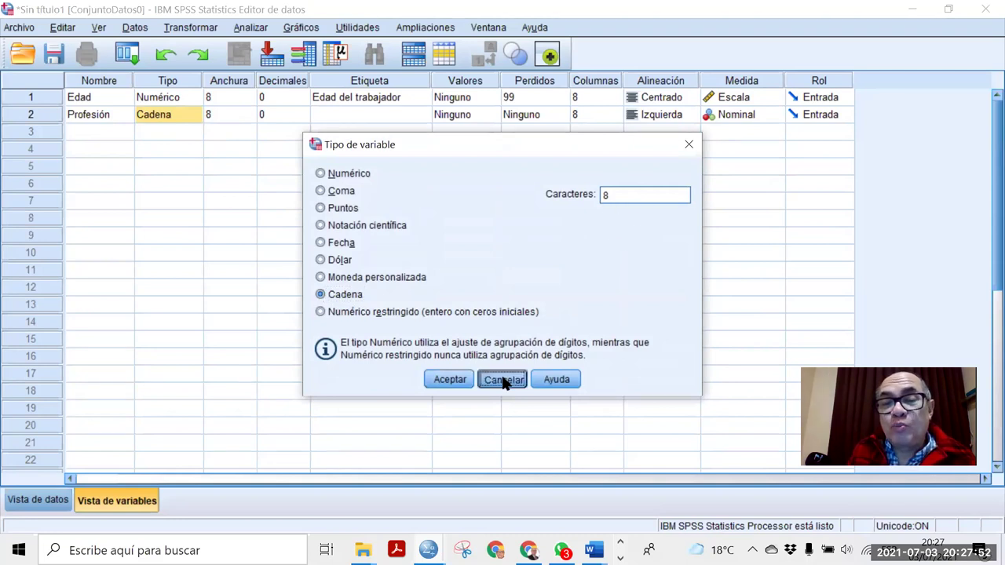
Step: Check the width and decimal settings in the Edad variable's type definition without changing them
left_click(281, 229)
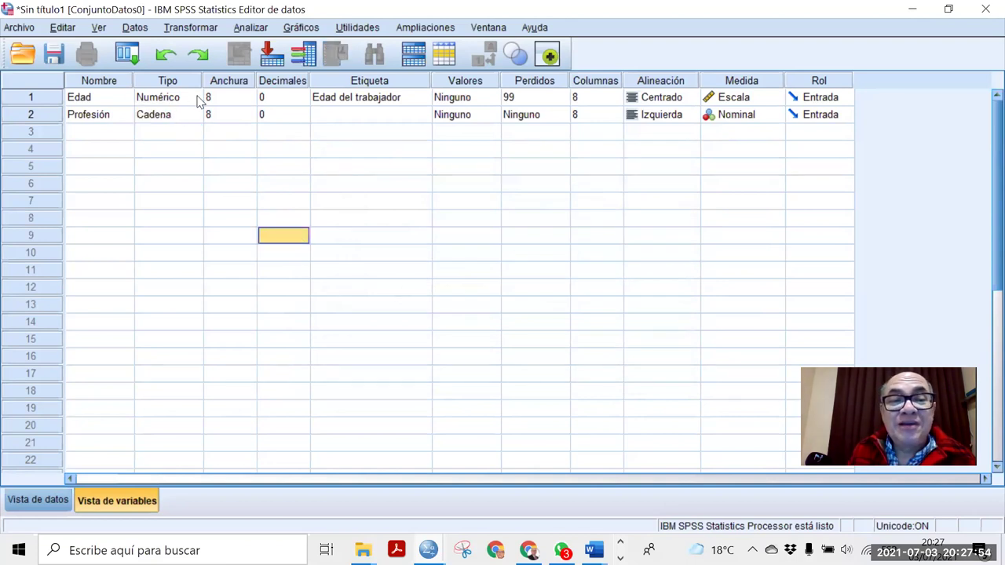
left_click(195, 95)
left_click(196, 95)
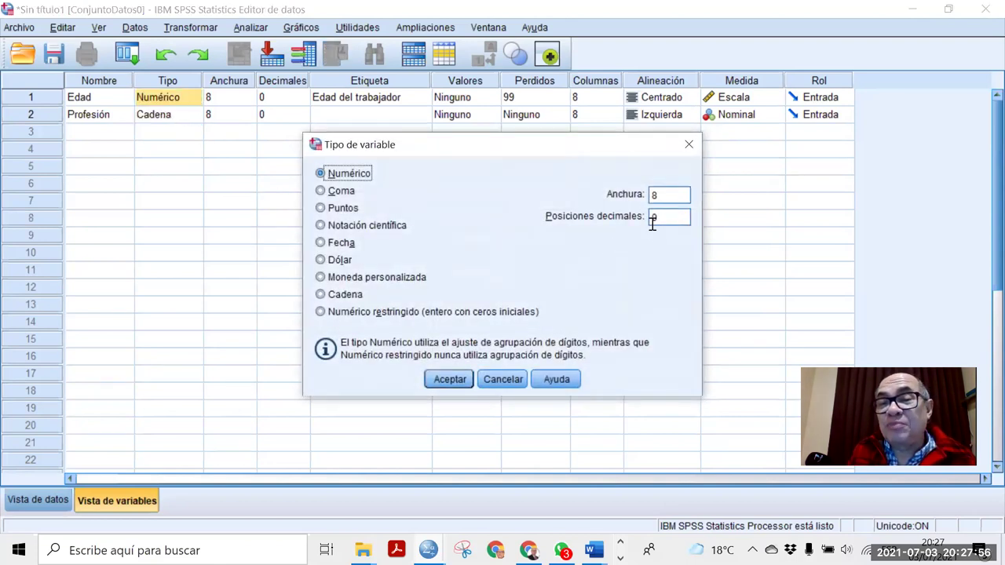
left_click(502, 379)
Step: Enter "Profesión del trabajador" as the label of the Profesión variable
left_click(318, 118)
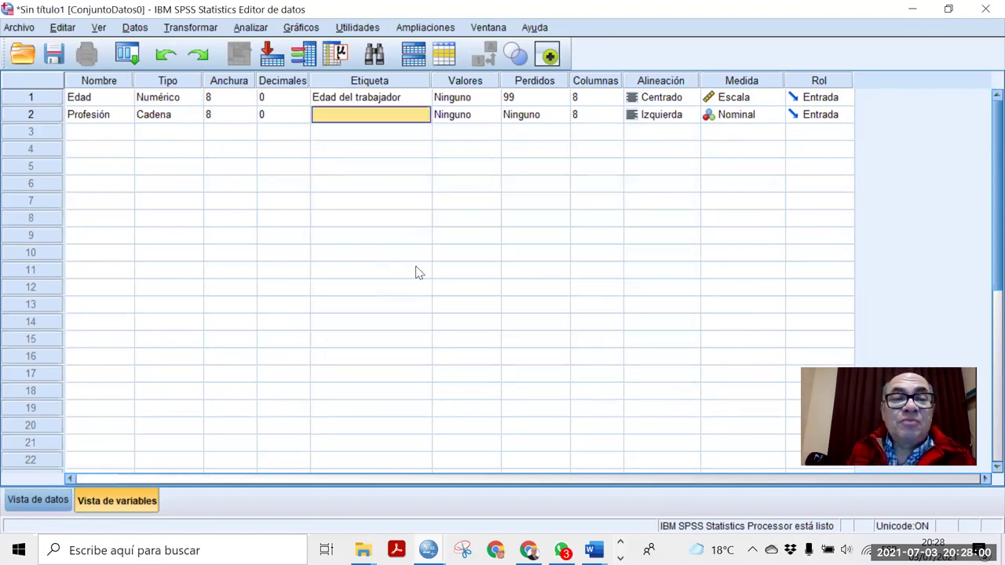
type("Profesión")
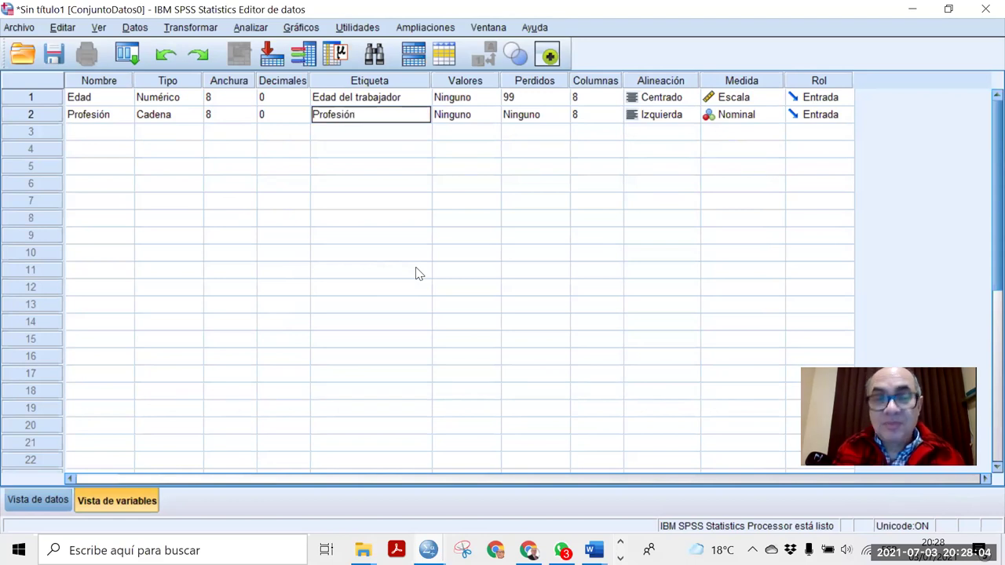
type(" del tr")
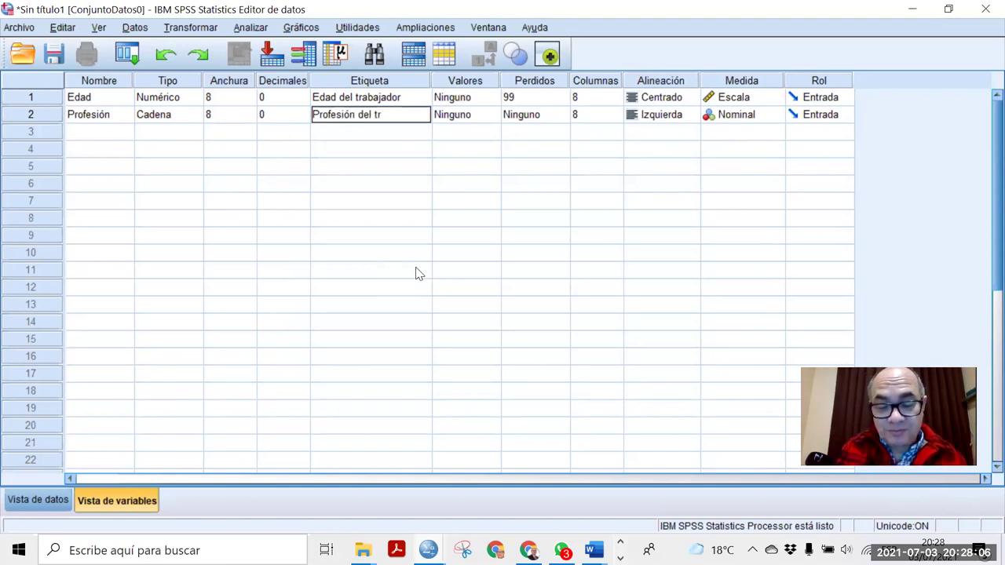
type("abajador")
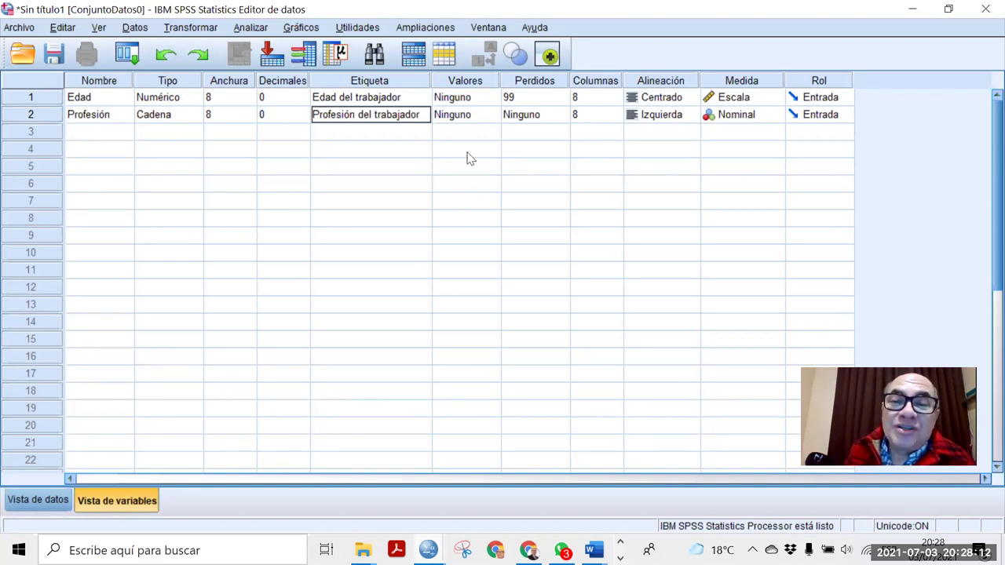
Step: Add a value label to the Profesión variable that codes 1 as "Contador Publico"
left_click(492, 115)
left_click(491, 115)
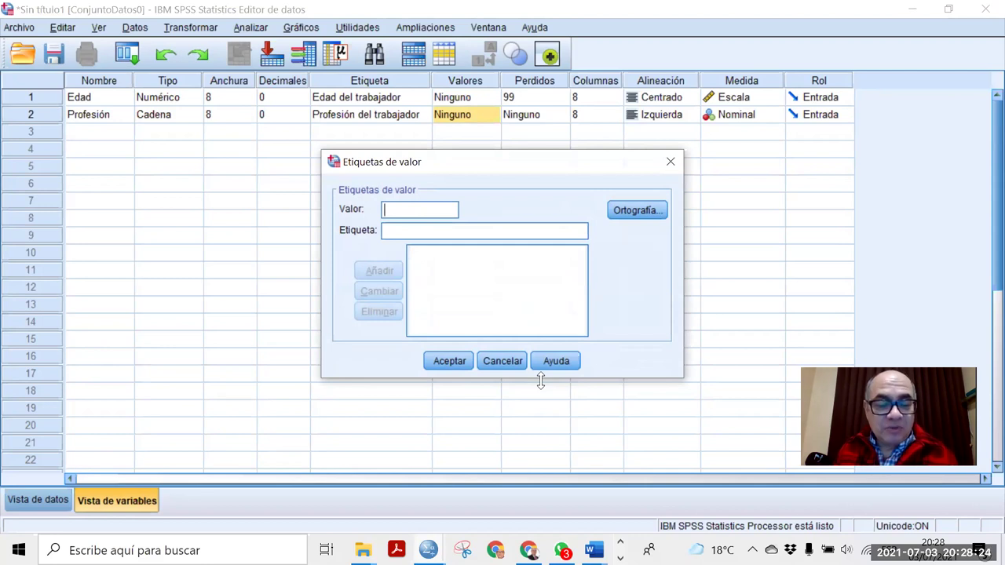
type("1")
left_click(390, 228)
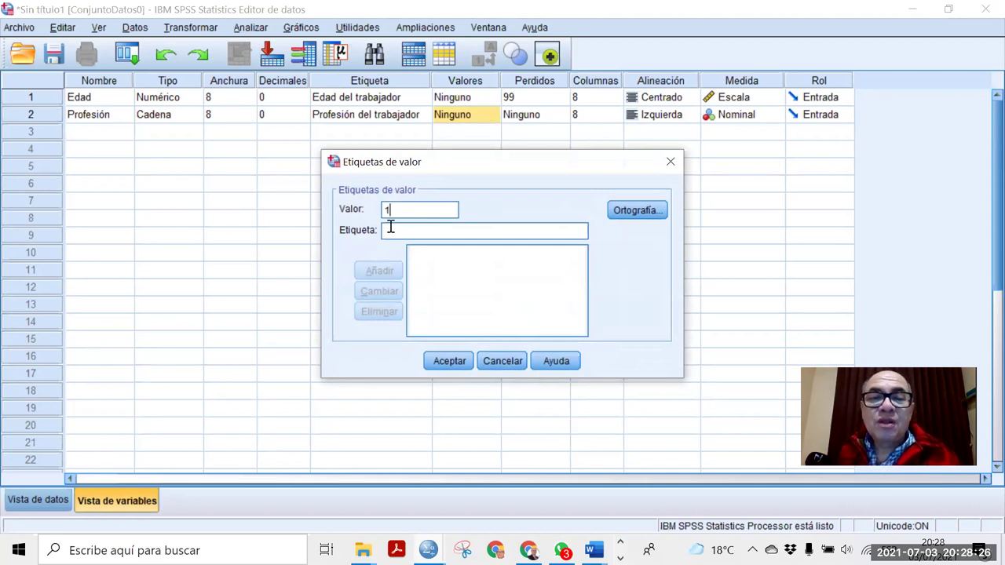
type("C")
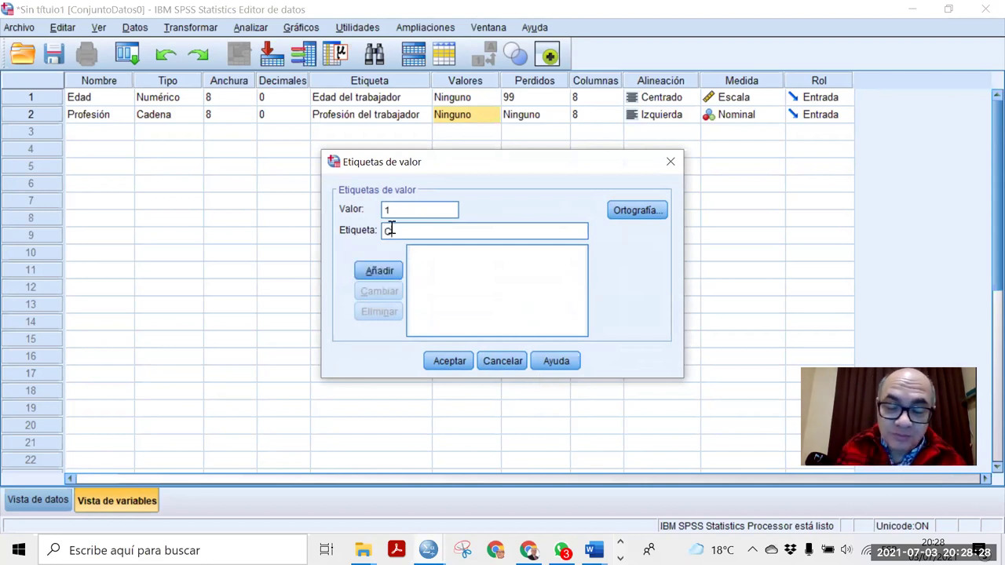
type("ontador")
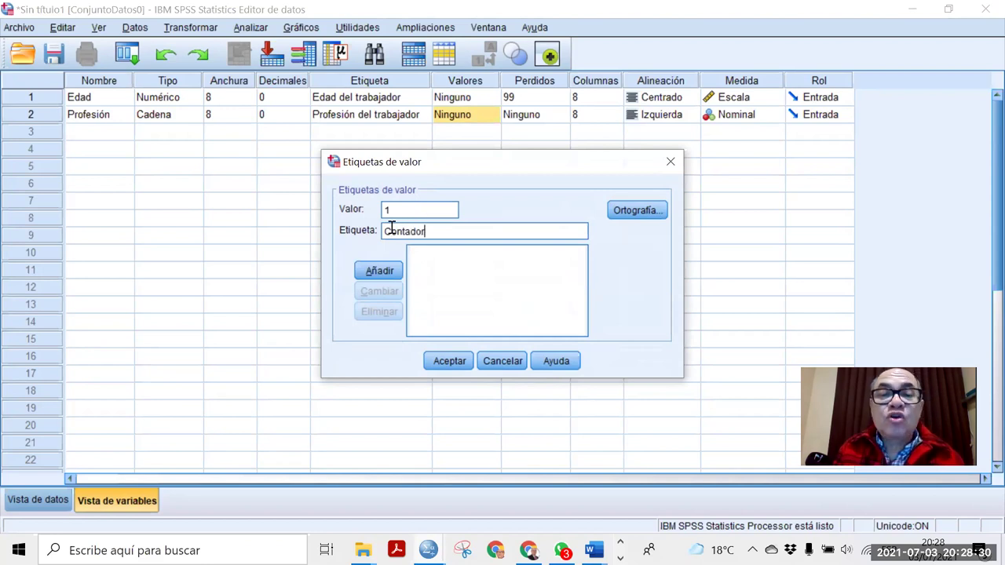
type(" Publico")
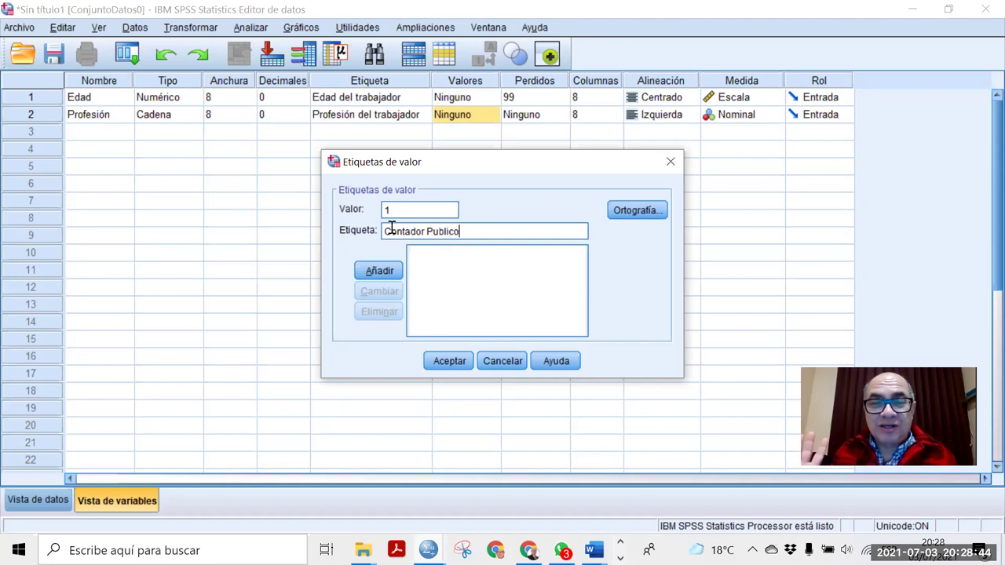
left_click(379, 270)
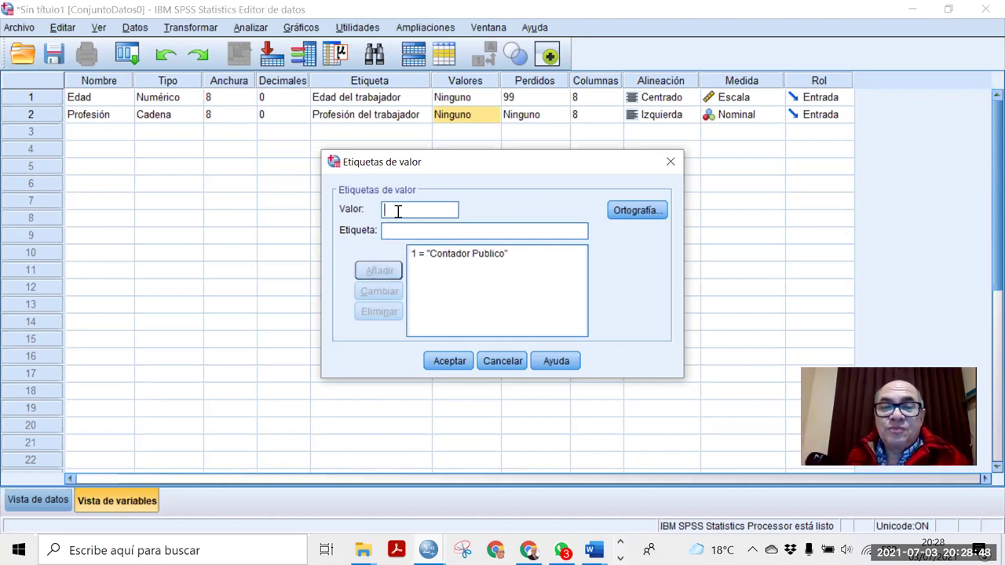
Step: Add a second Profesión value label that codes 2 as "Ingeniero civil"
type("2")
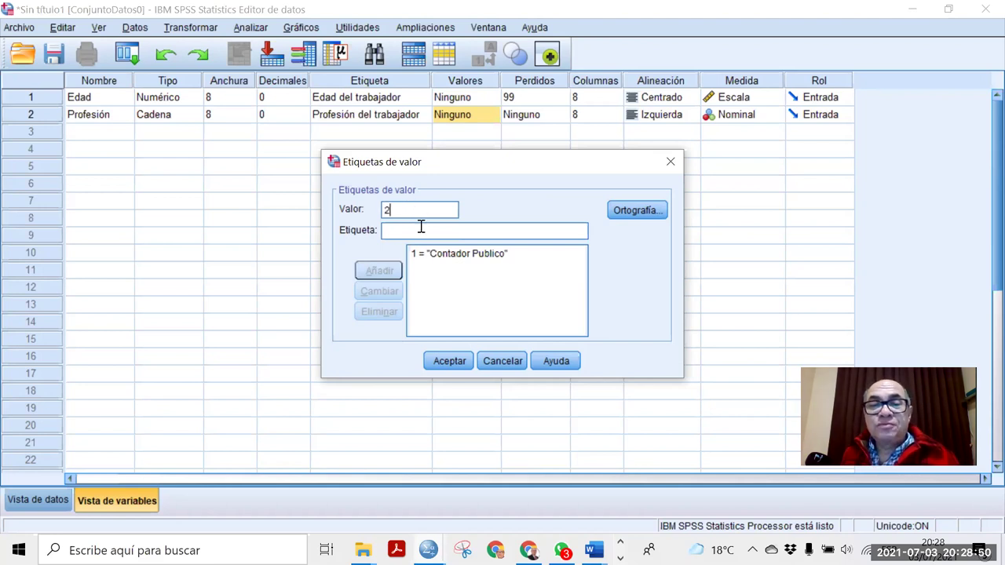
type("In")
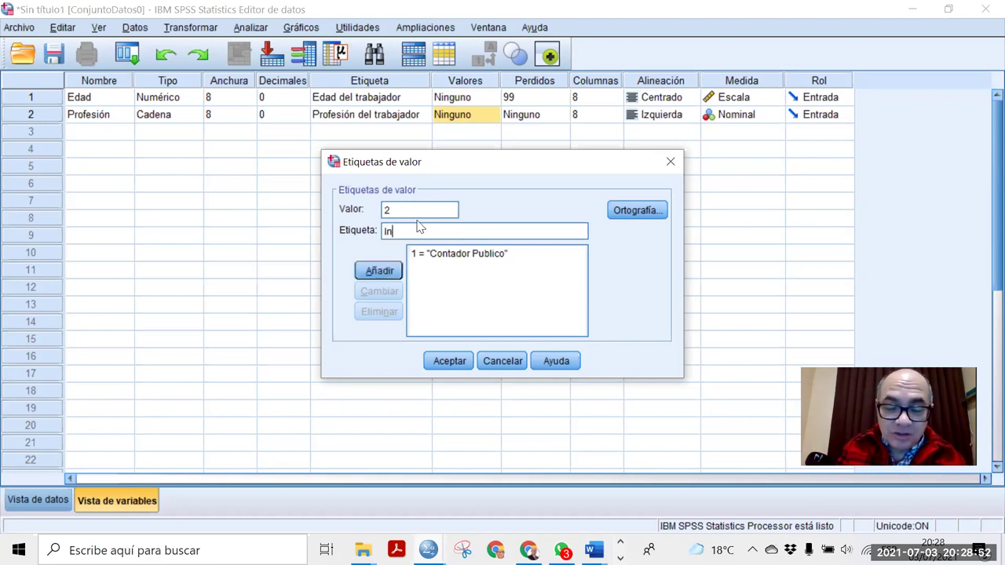
type("geniero civil")
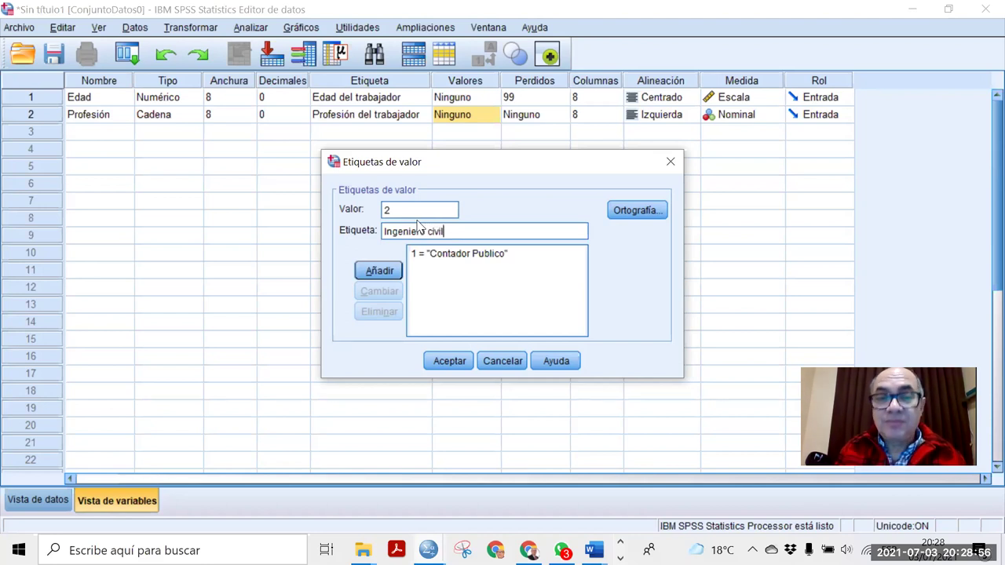
left_click(379, 270)
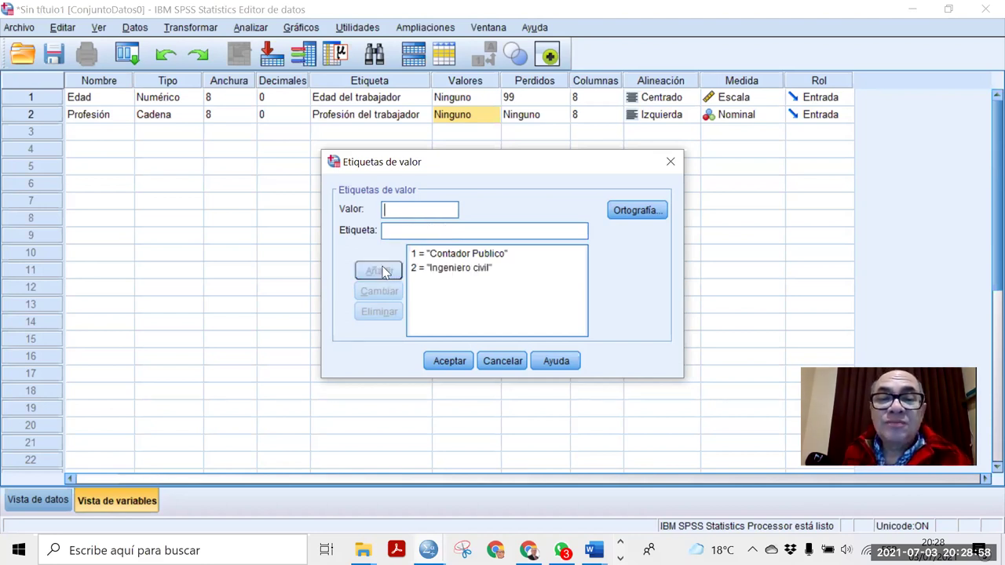
Step: Add a third Profesión value label coding 3 as "Licenciado en administración", and apply the value labels
left_click(397, 211)
type("3")
left_click(405, 229)
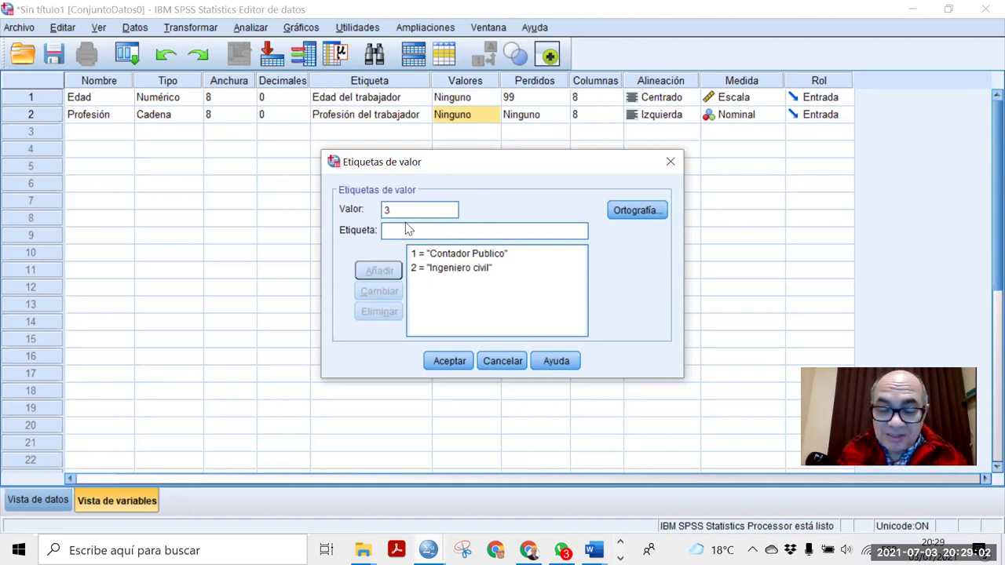
type("Licen")
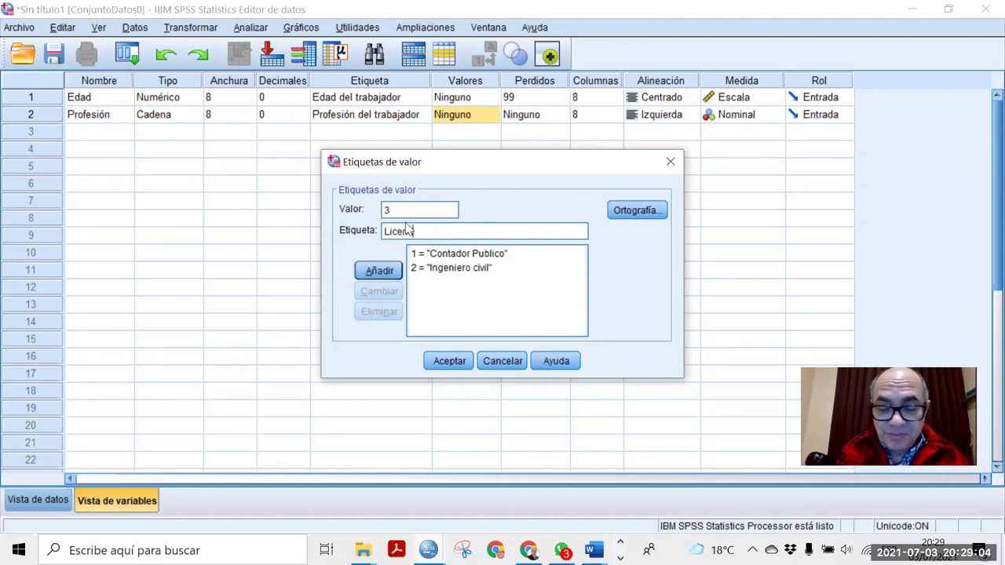
type("ciado en")
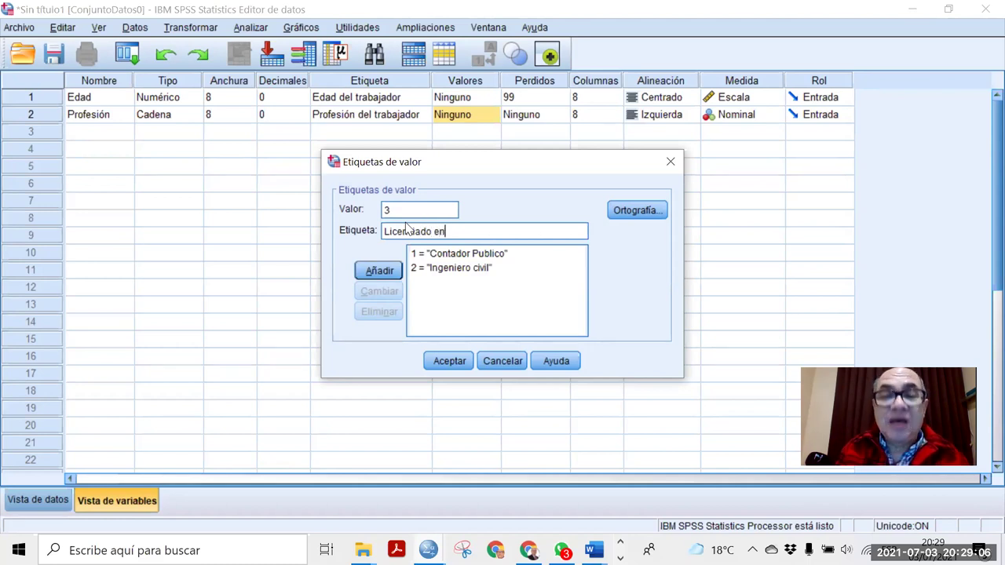
type(" adminis")
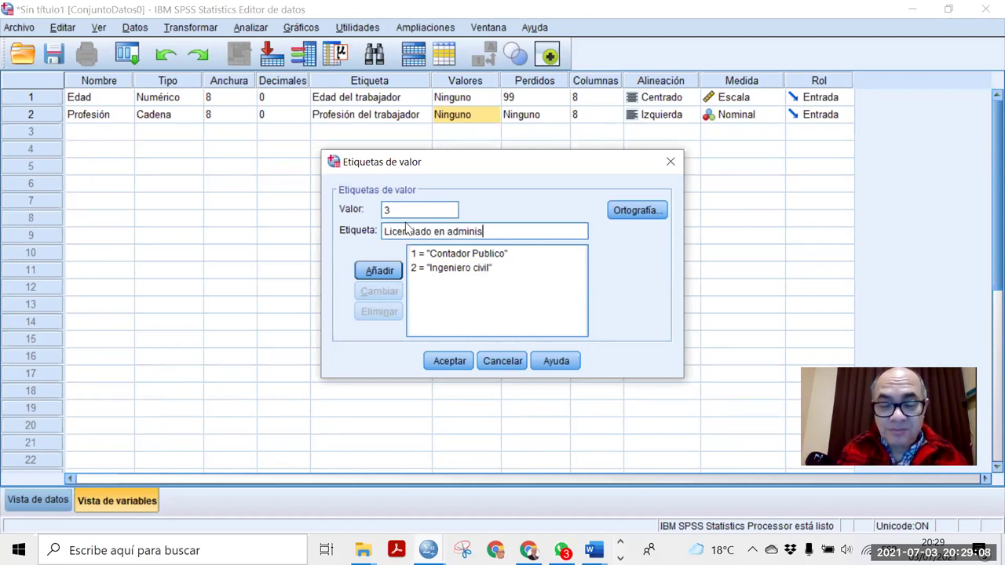
type("tración")
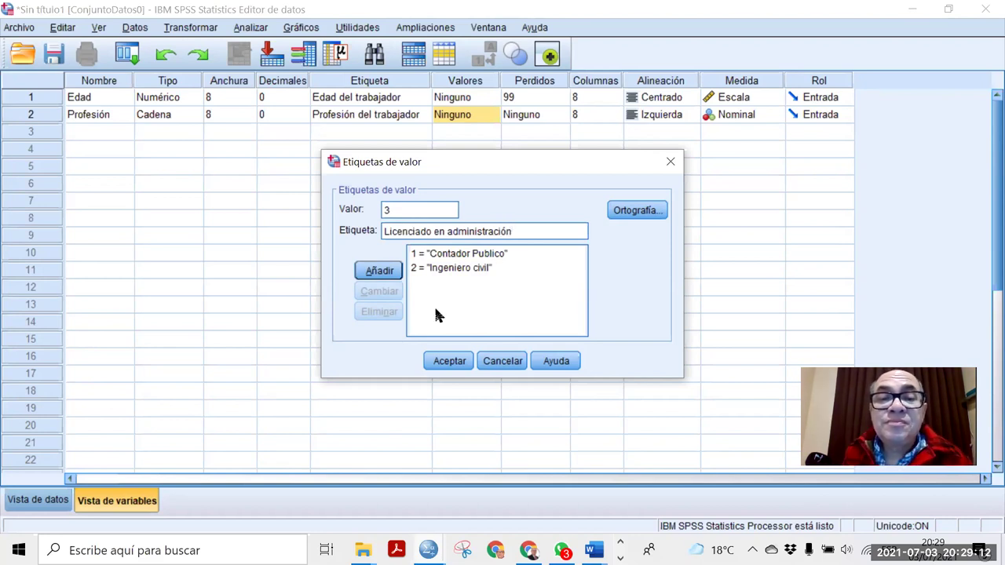
left_click(396, 277)
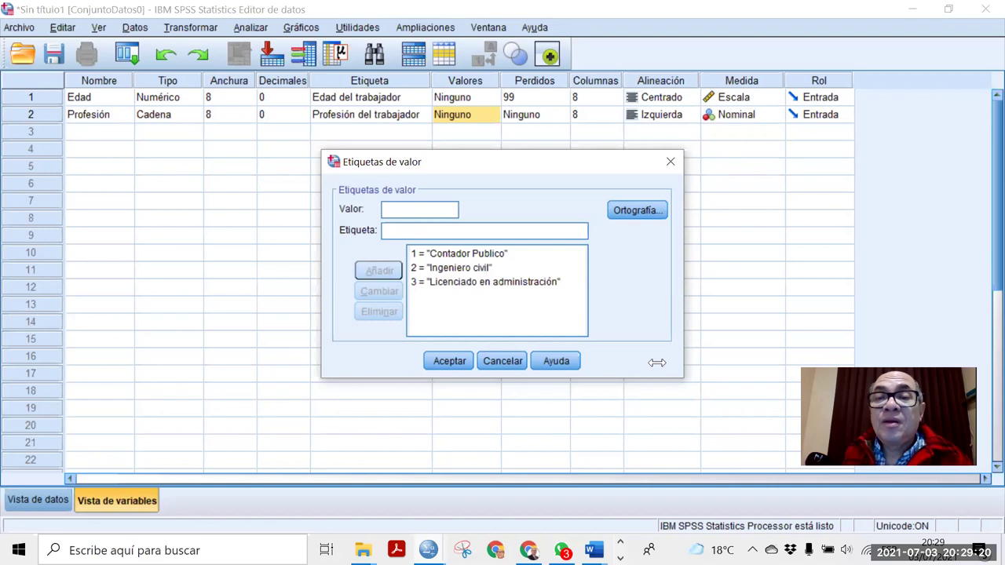
left_click(448, 361)
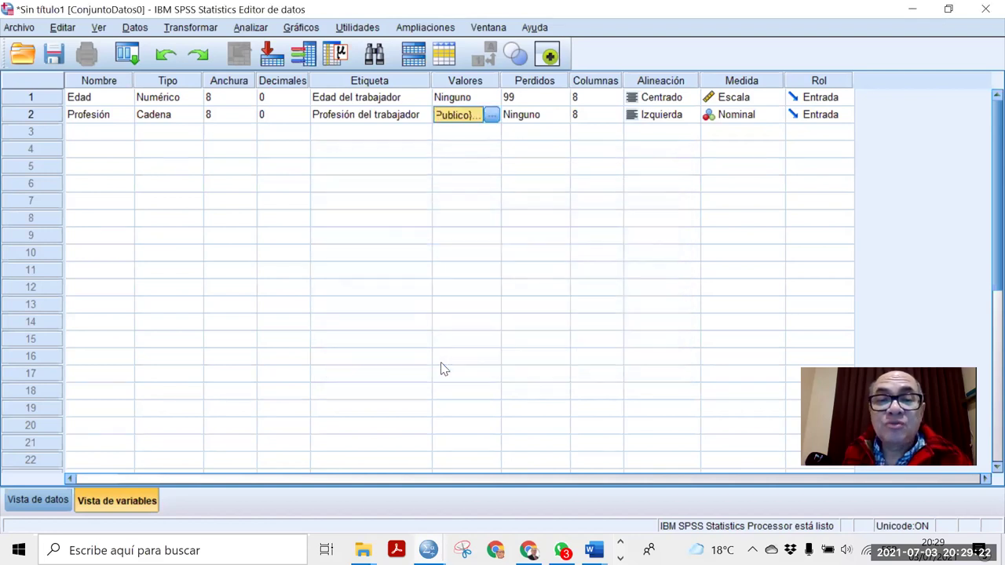
Step: Review the Profesión variable's value labels and its missing-values settings without changing them
left_click(490, 114)
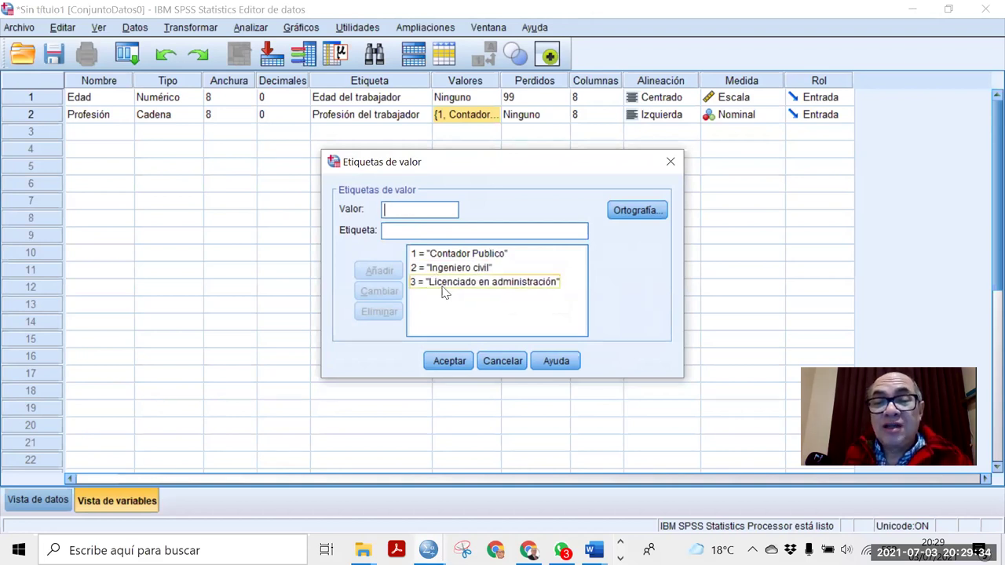
left_click(450, 361)
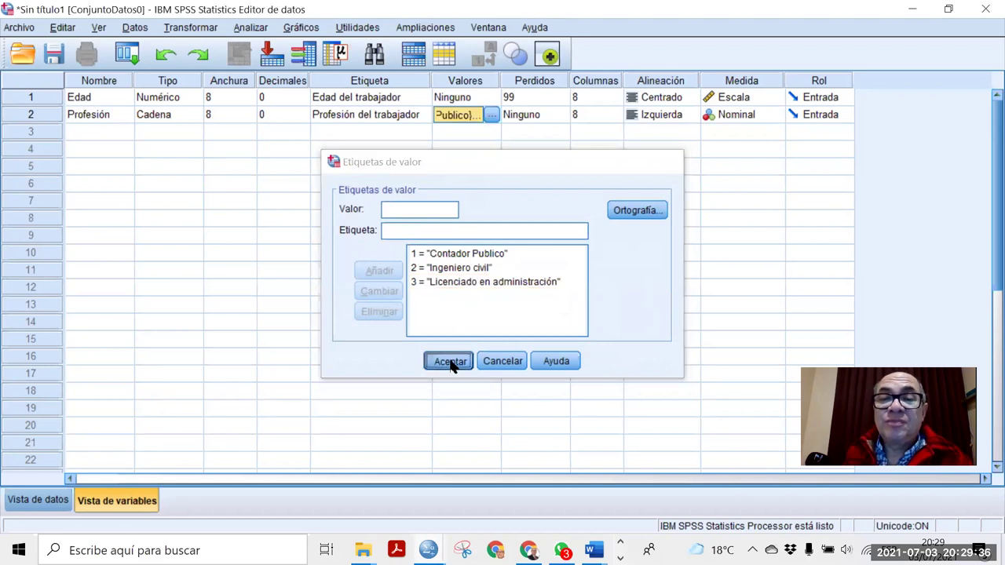
left_click(562, 116)
left_click(560, 115)
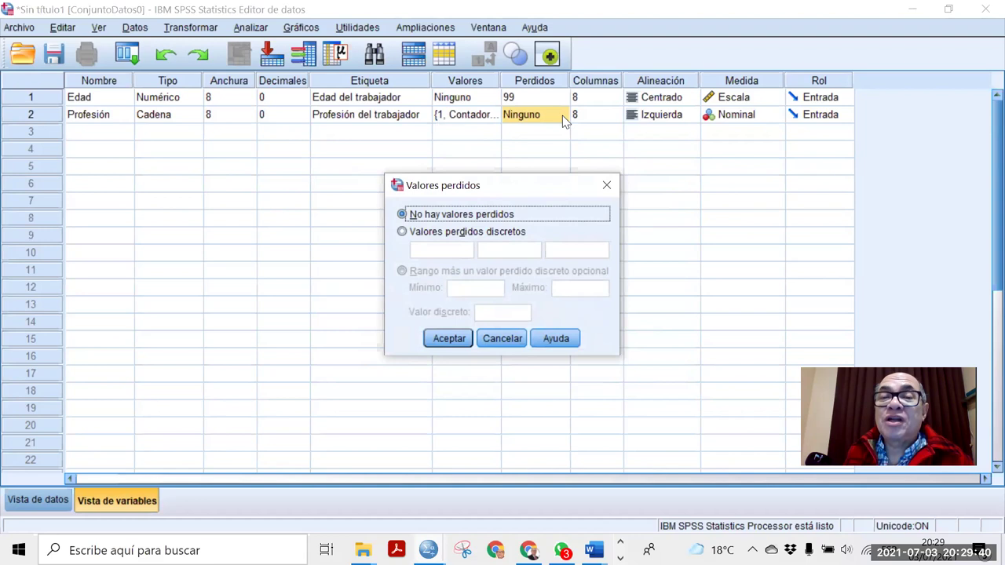
left_click(505, 340)
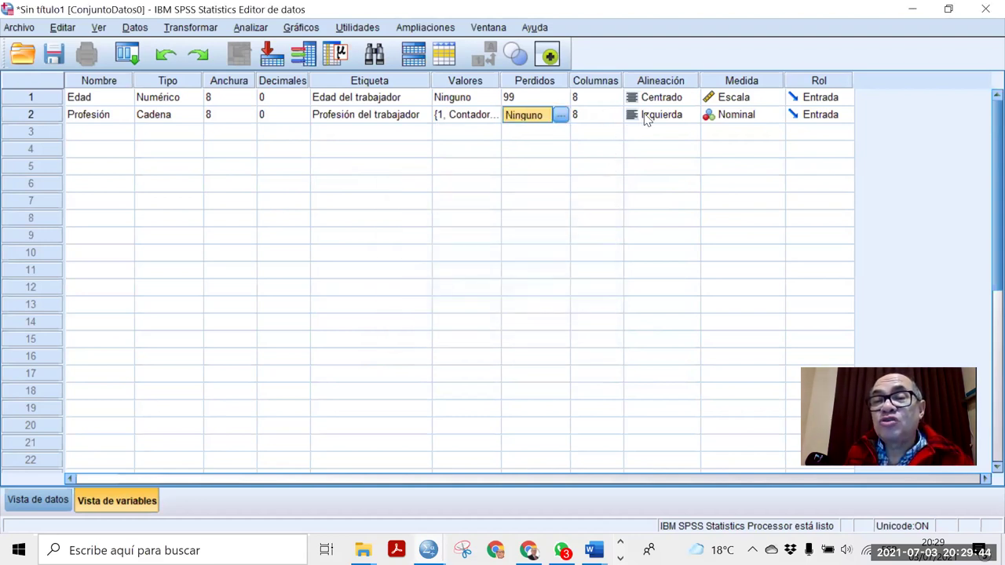
Step: Set the Profesión variable's alignment to Centrado and its measurement level to Nominal
left_click(685, 118)
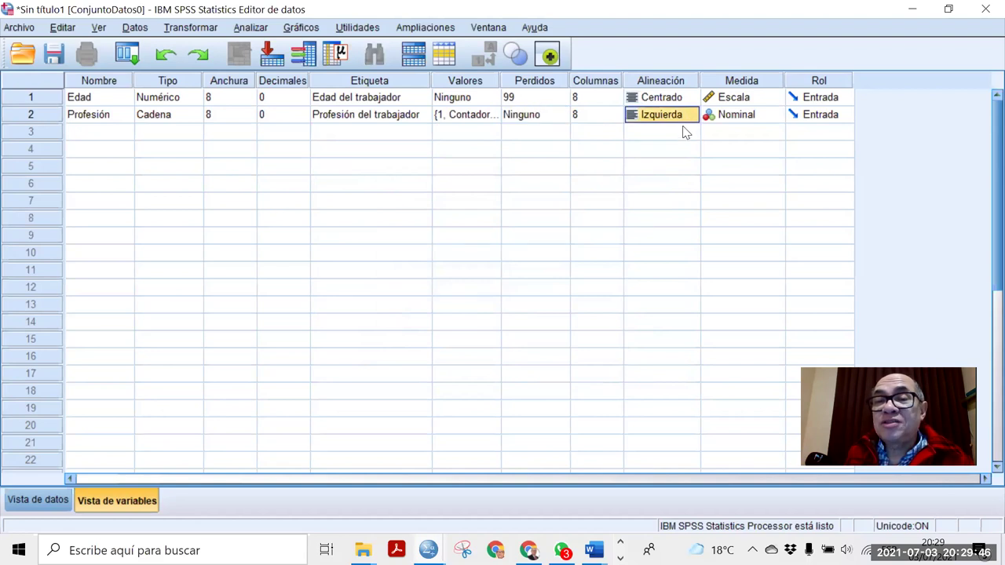
left_click(686, 113)
left_click(675, 165)
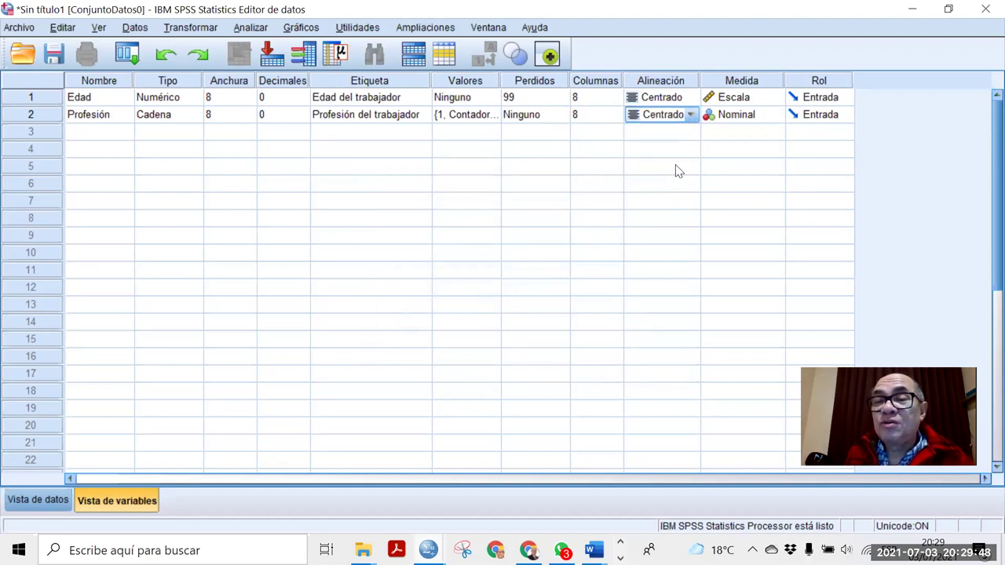
left_click(774, 116)
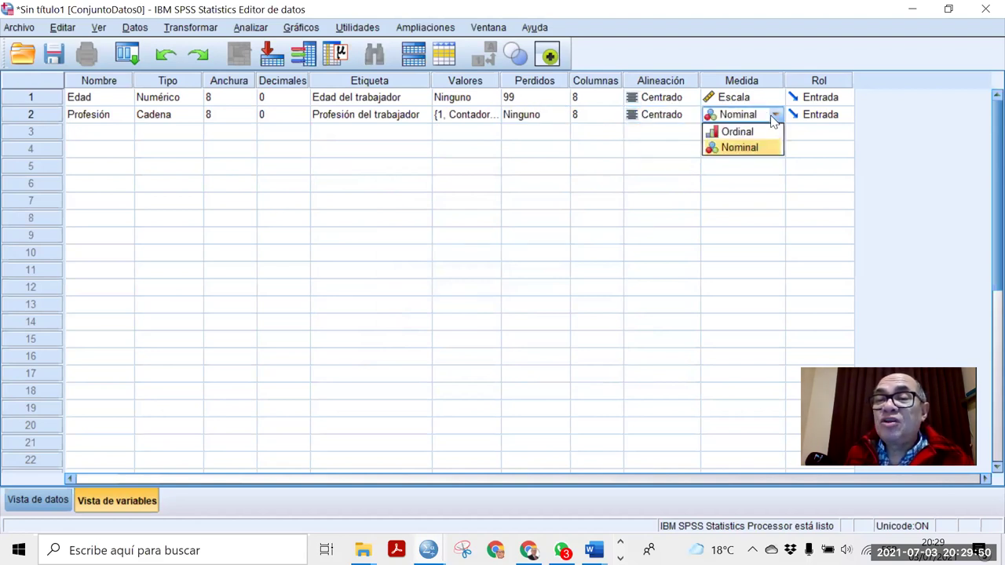
left_click(766, 149)
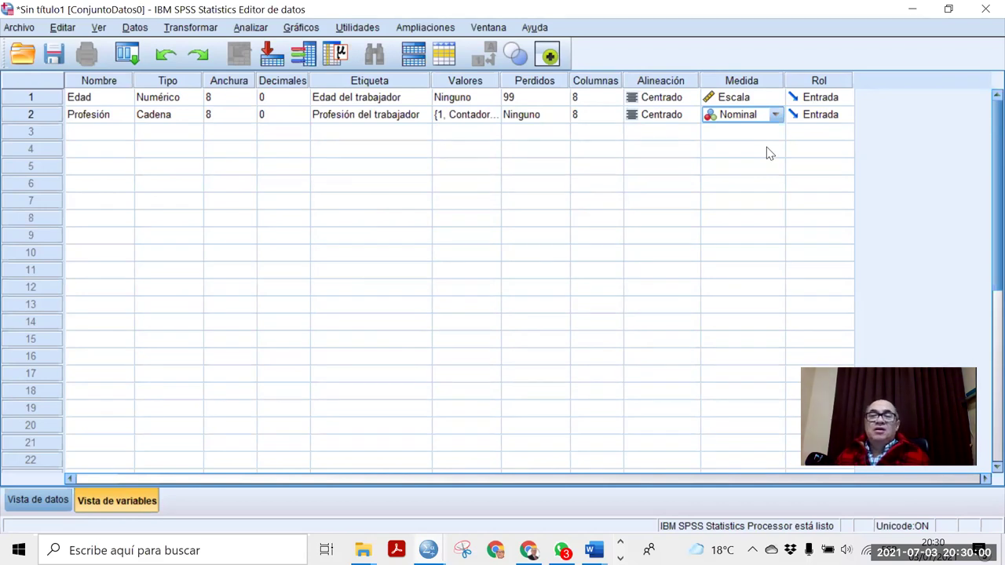
left_click(588, 248)
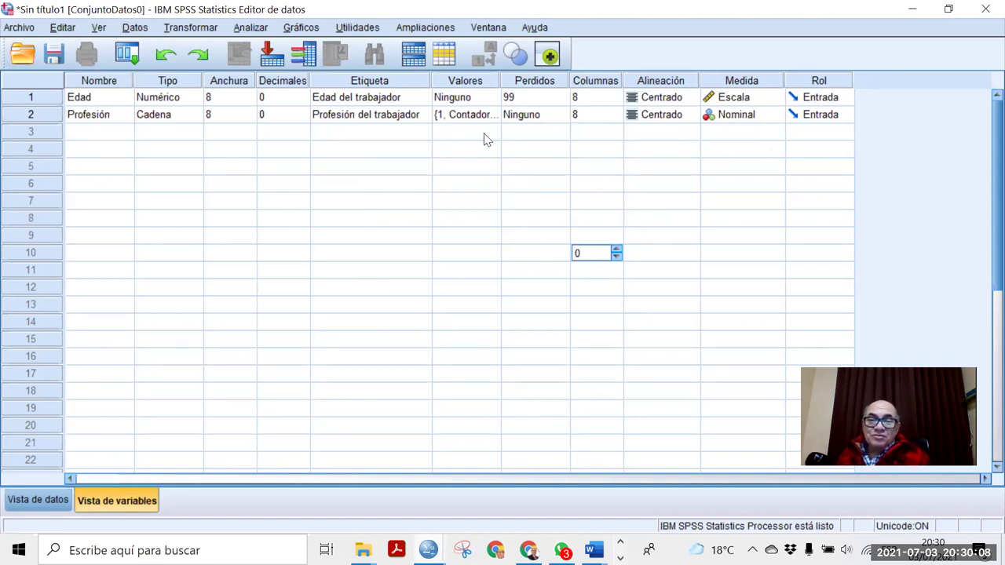
Step: Enter Calidad as the name of a third variable in the row below Profesión
left_click(101, 132)
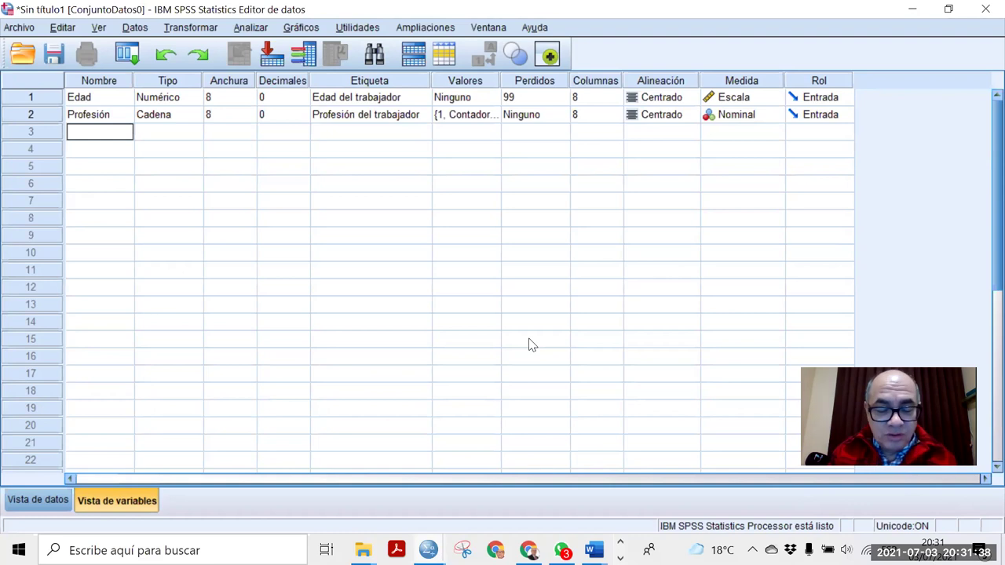
type("C")
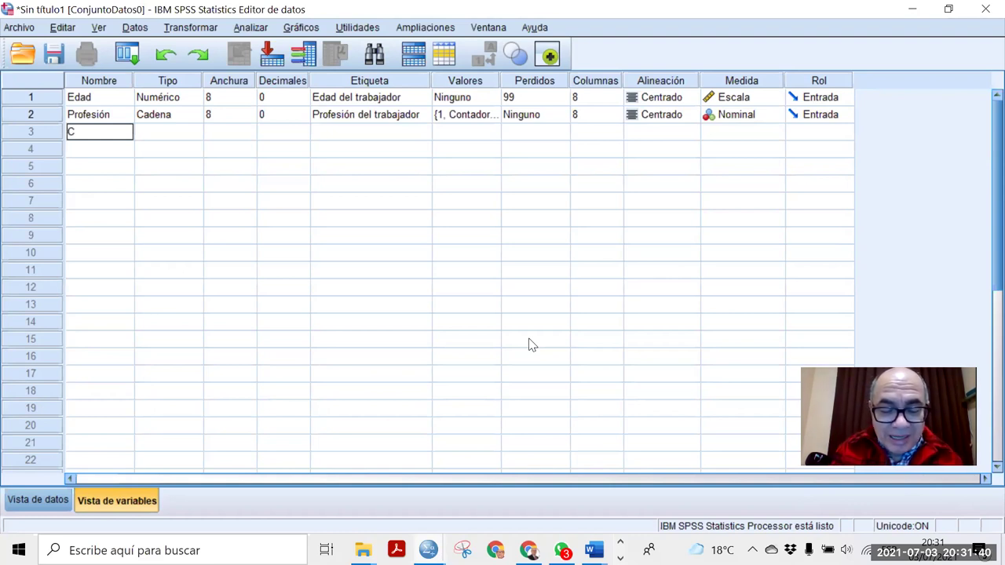
type("alidad")
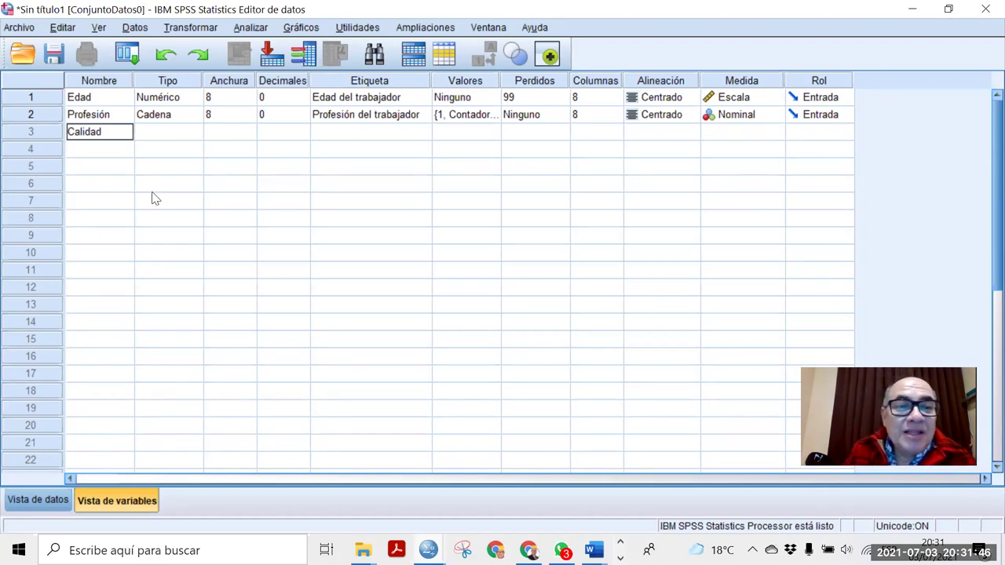
left_click(197, 139)
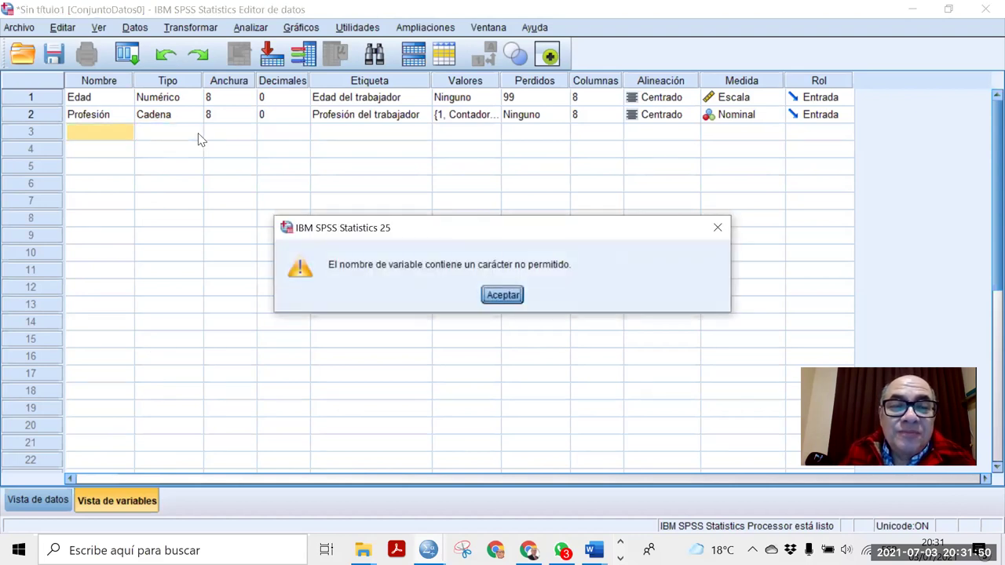
left_click(511, 296)
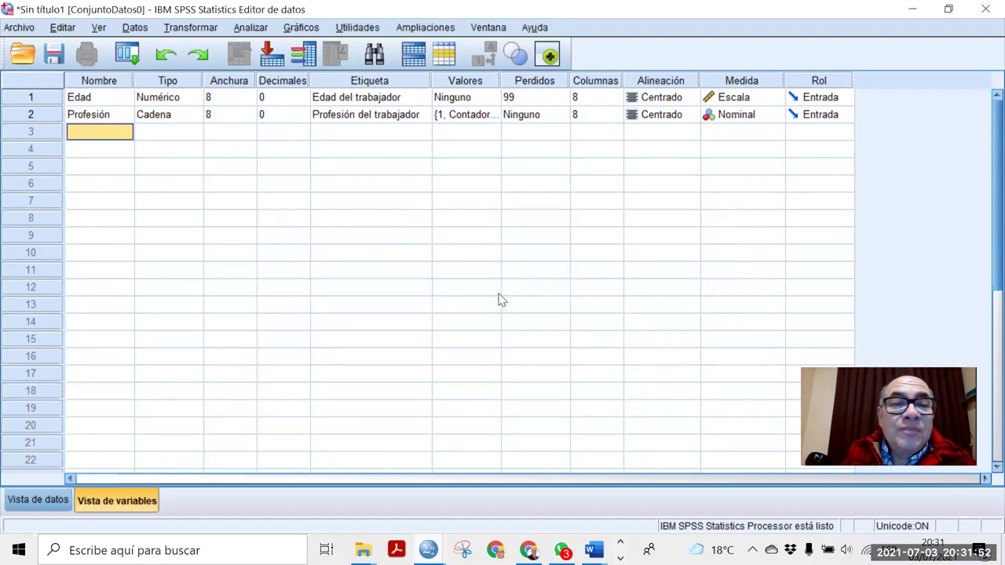
left_click(248, 240)
type("Cali")
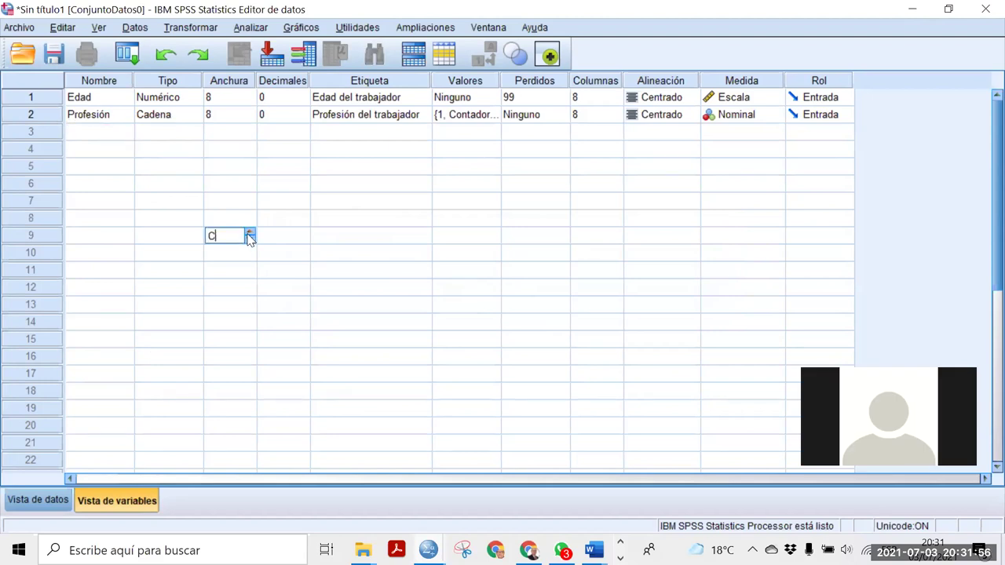
key("BackSpace")
key("BackSpace")
key("BackSpace")
key("BackSpace")
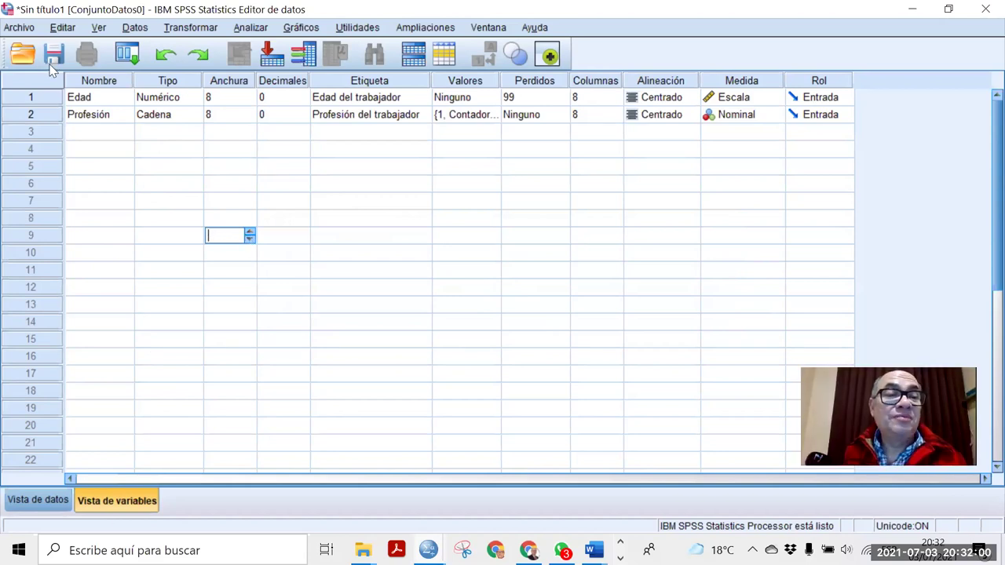
left_click(88, 135)
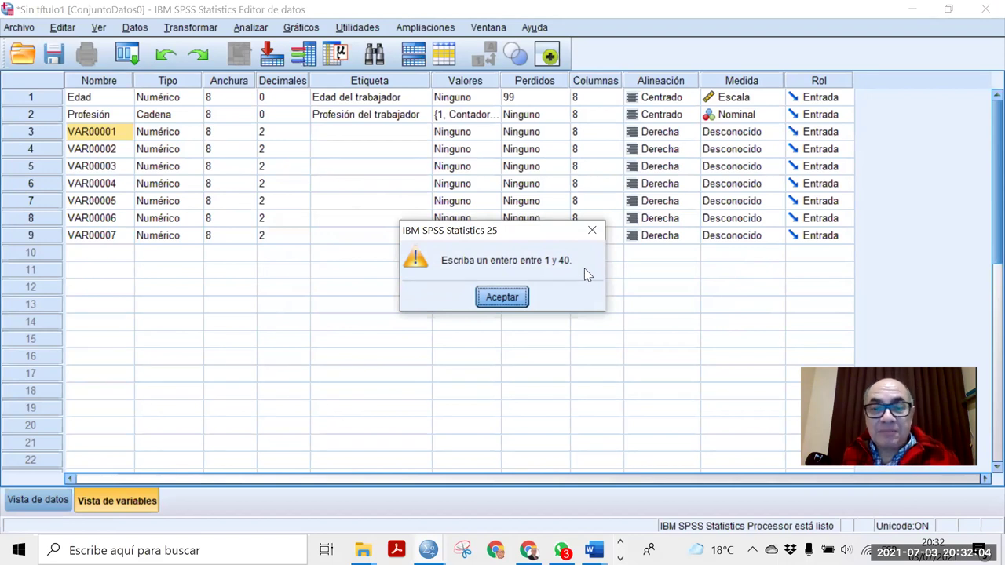
left_click(593, 230)
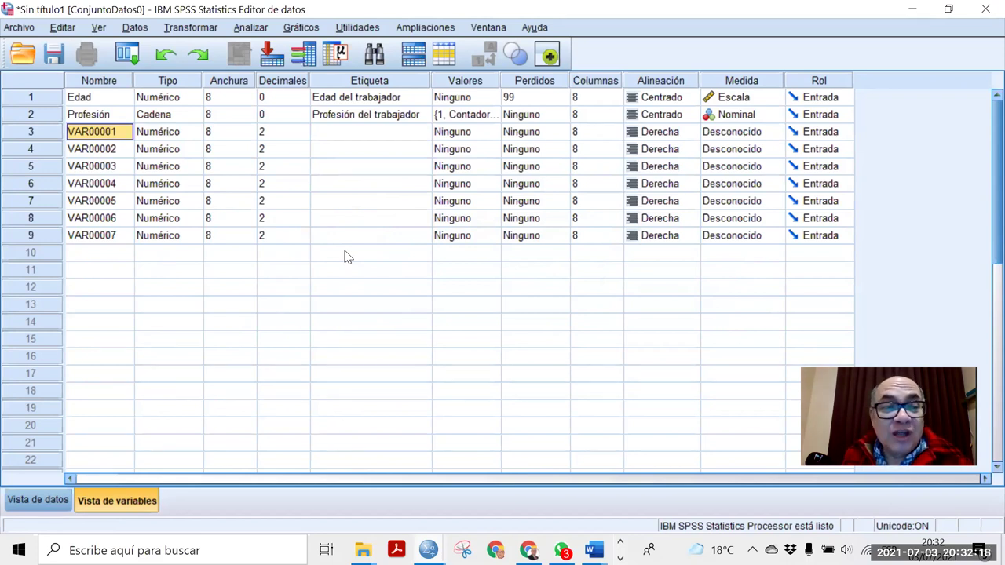
Step: Delete the accidentally created variables VAR00001 to VAR00007 below Profesión
left_click(16, 133)
left_click_drag(16, 135, 16, 234)
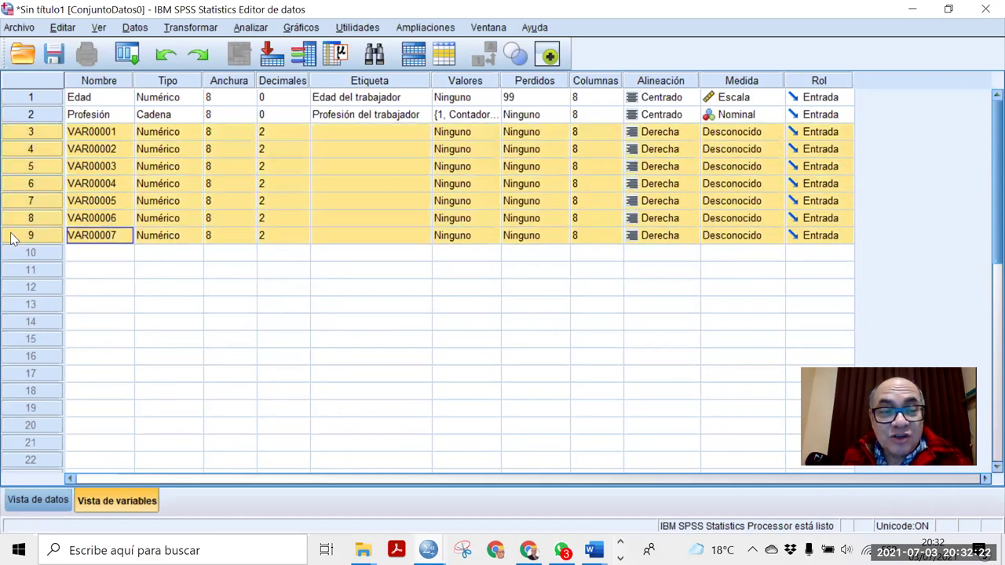
right_click(107, 167)
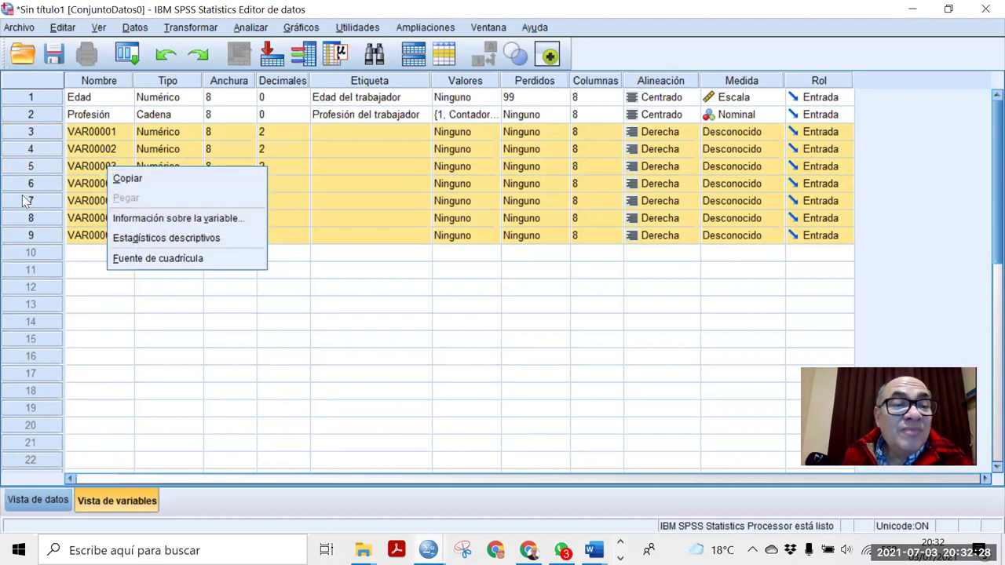
right_click(19, 166)
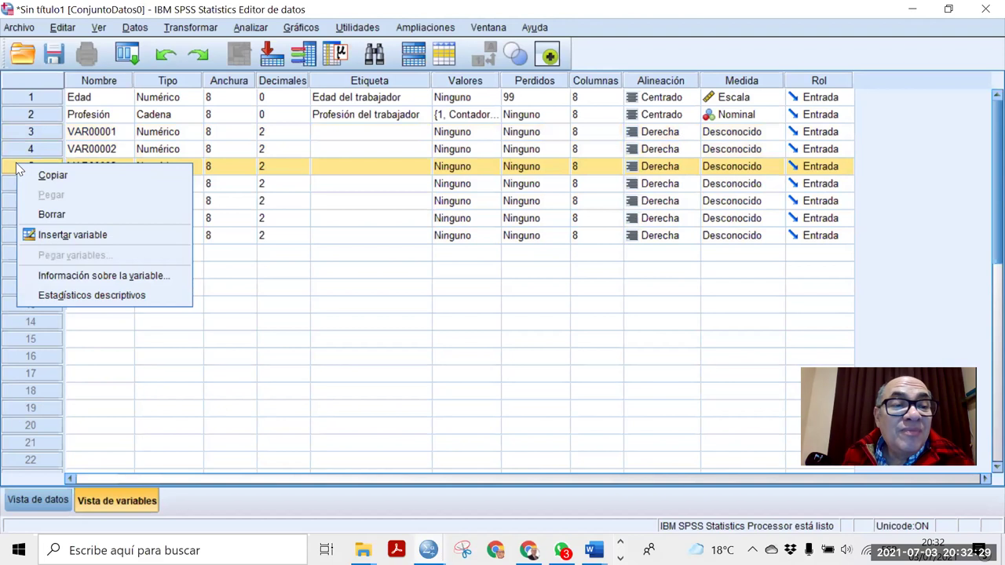
left_click(52, 214)
left_click_drag(37, 142, 45, 212)
right_click(44, 212)
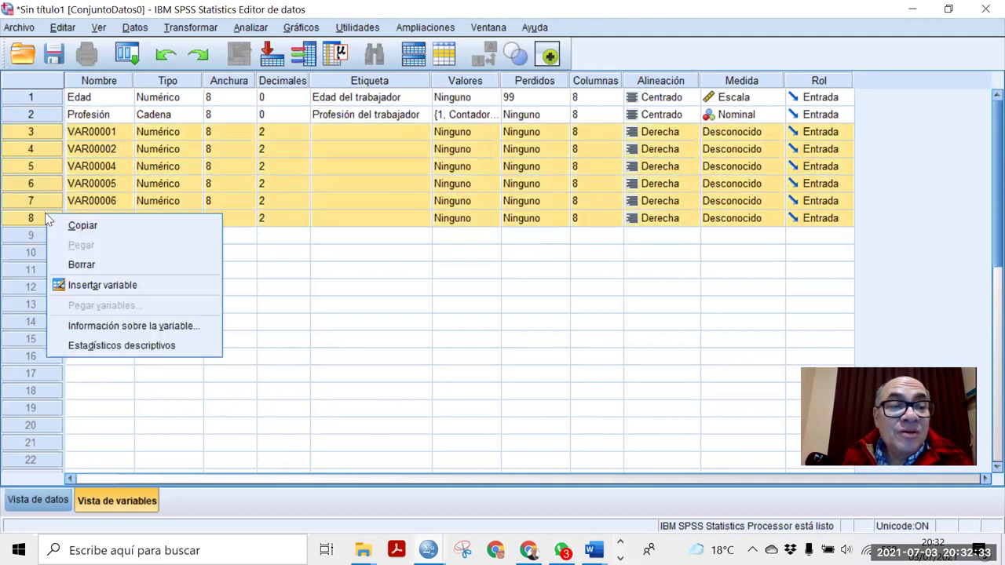
left_click(77, 268)
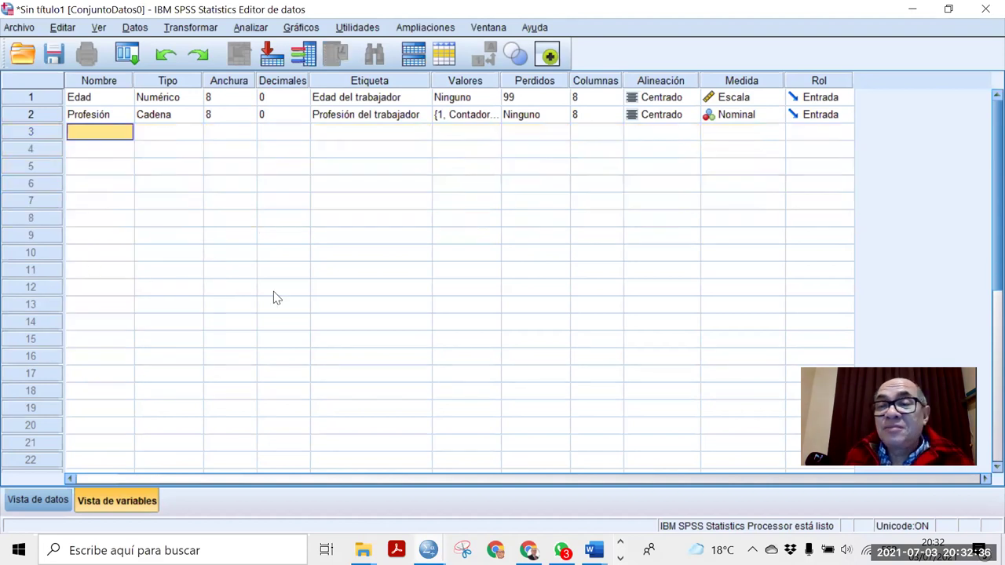
left_click(51, 129)
right_click(51, 129)
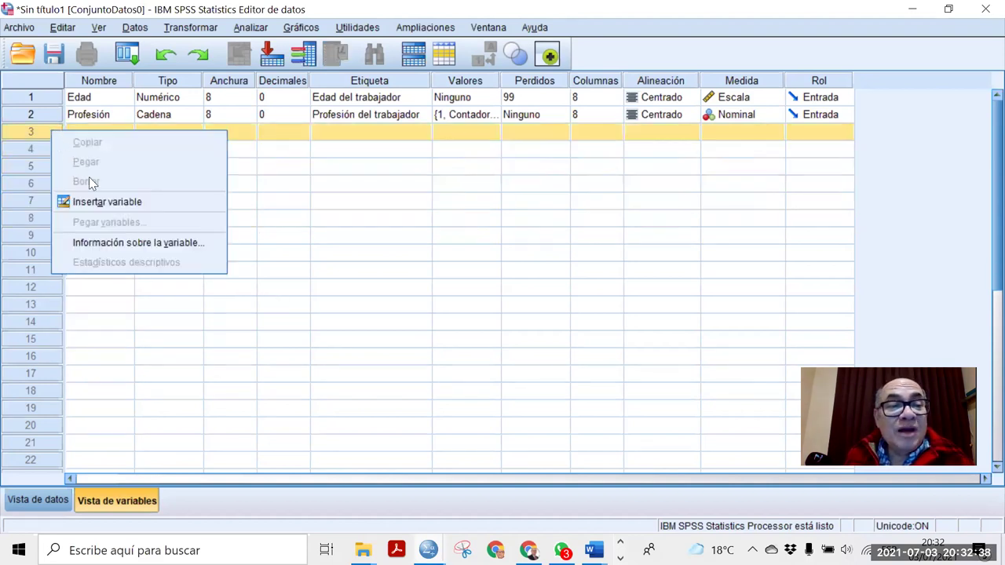
left_click(397, 255)
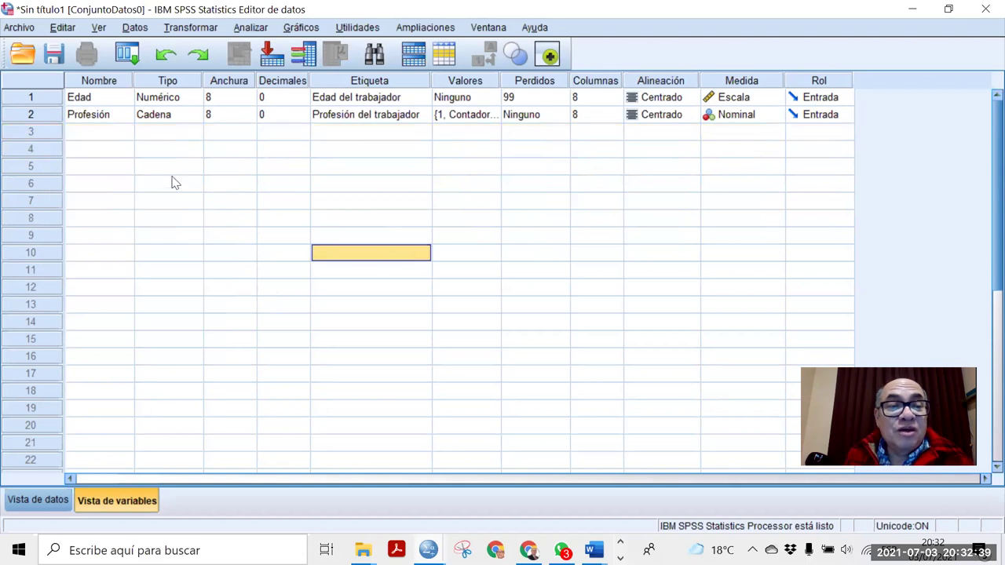
Step: Name the variable in the third row Calidad and set its type to Cadena
left_click(116, 132)
left_click(119, 131)
type("Calidad")
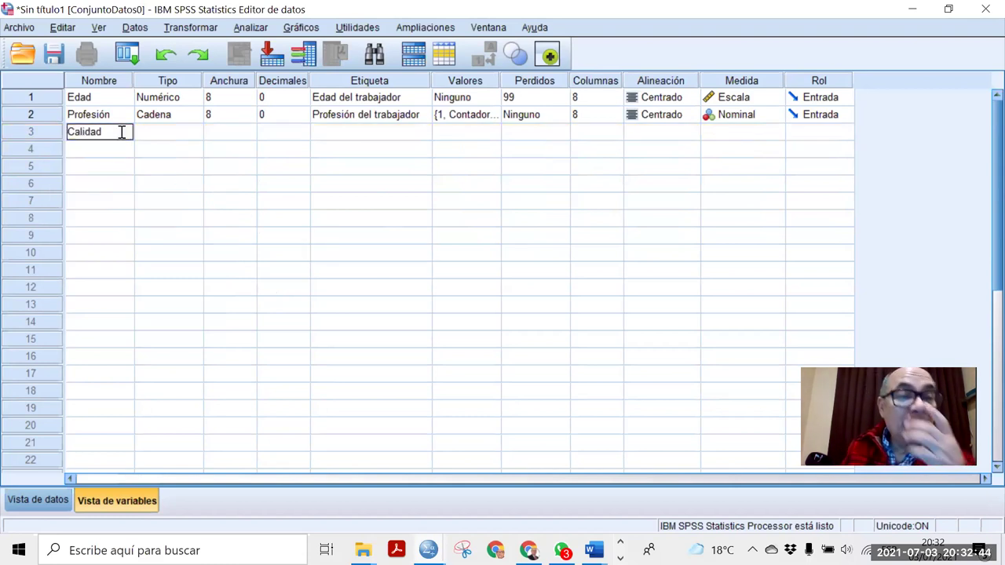
left_click(168, 134)
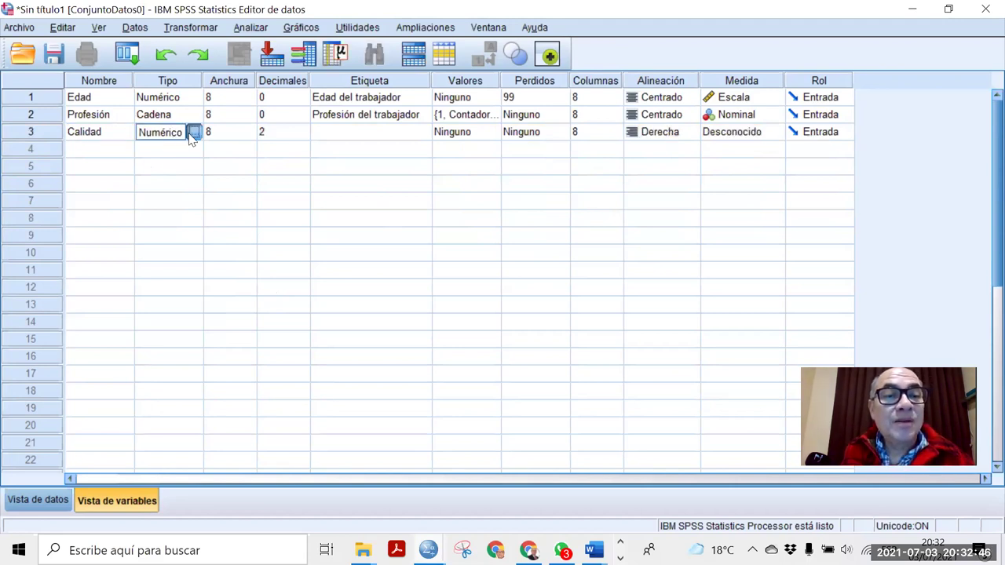
left_click(193, 132)
left_click(355, 295)
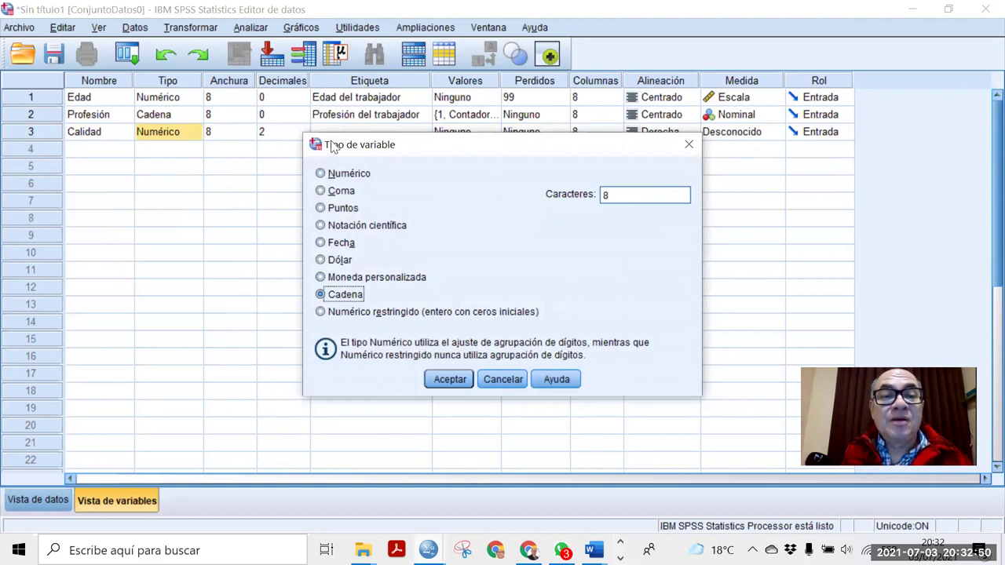
left_click(450, 379)
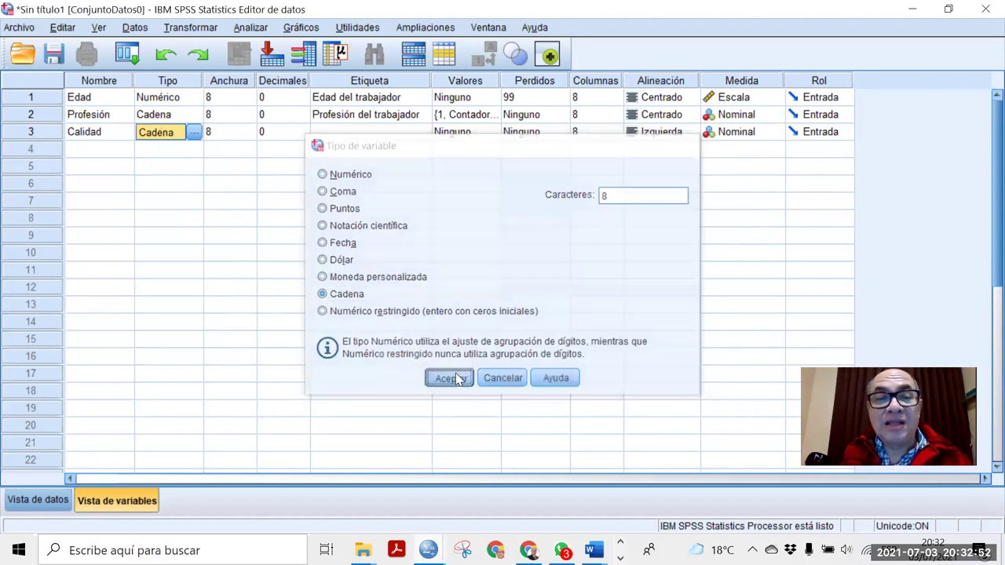
Step: Enter "Calidad de la atención" as the descriptive label of the Calidad variable
left_click(343, 143)
left_click(342, 143)
type("Calidad")
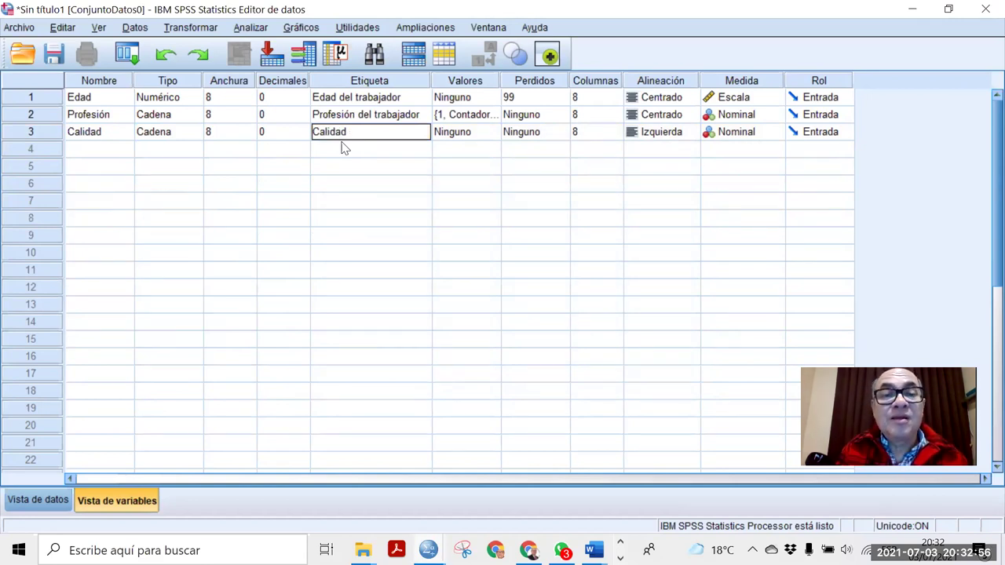
type(" de la a")
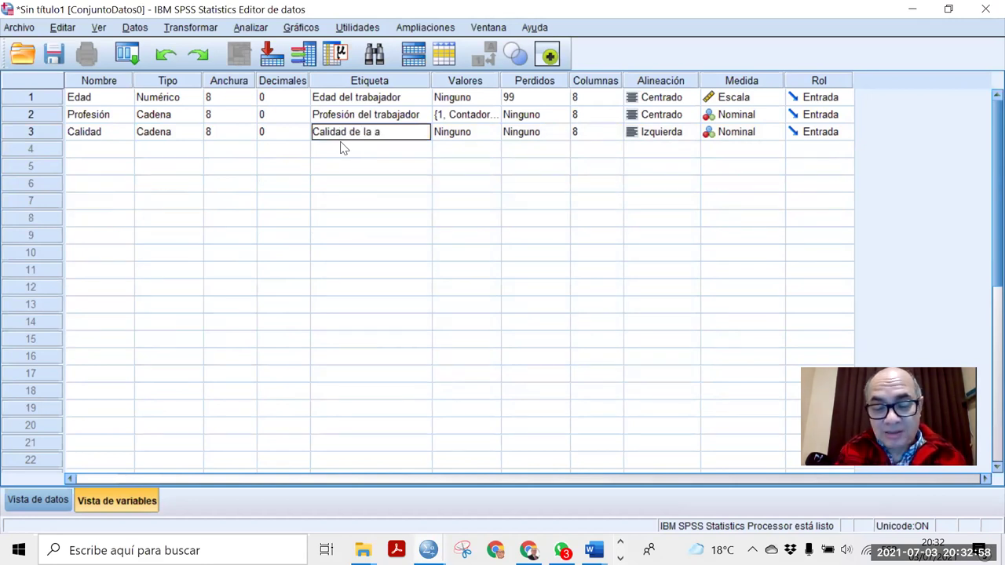
type("tención")
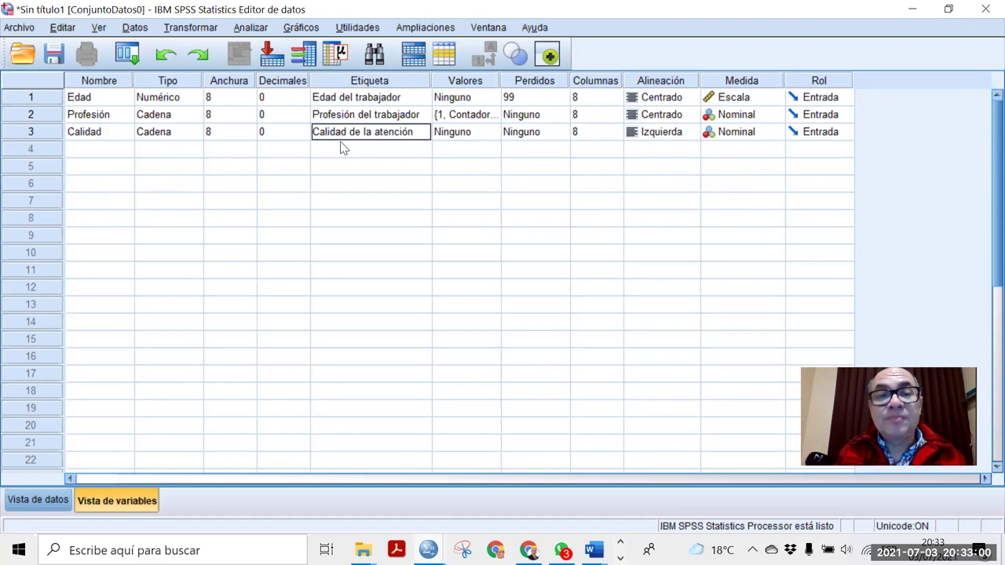
Step: Add Calidad value labels coding 1 as "Muy mala" and 2 as "Mala"
left_click(492, 135)
left_click(492, 133)
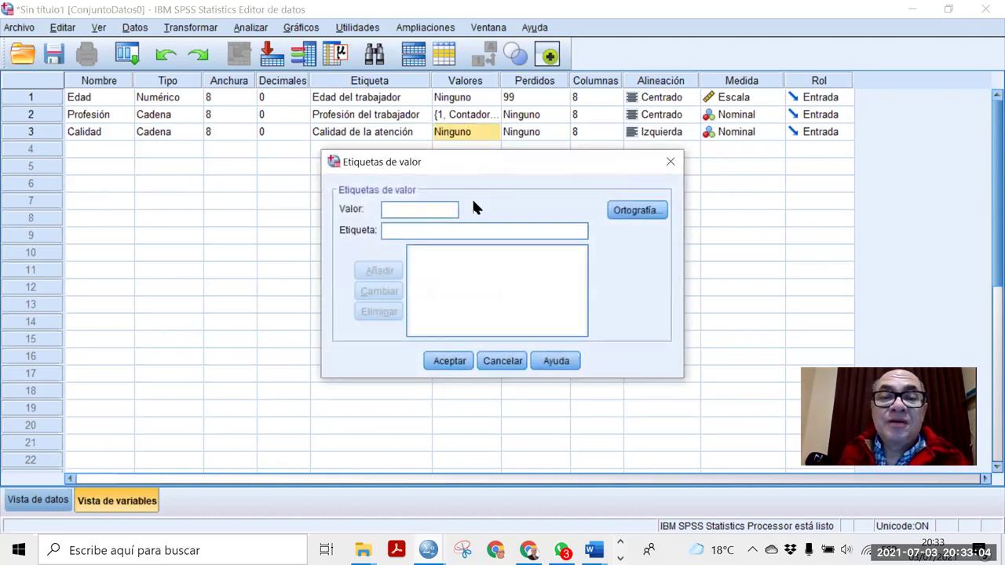
type("1")
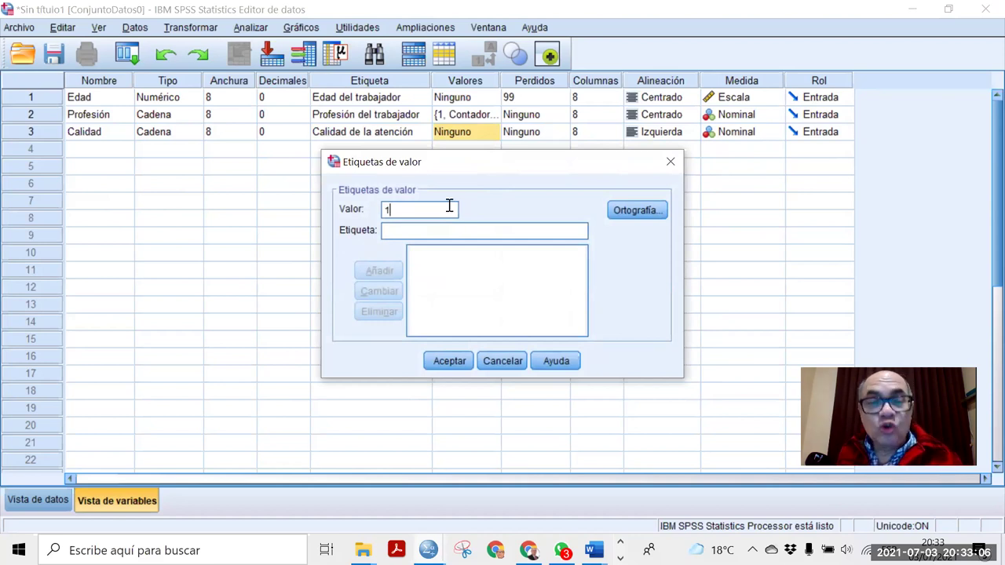
left_click(440, 230)
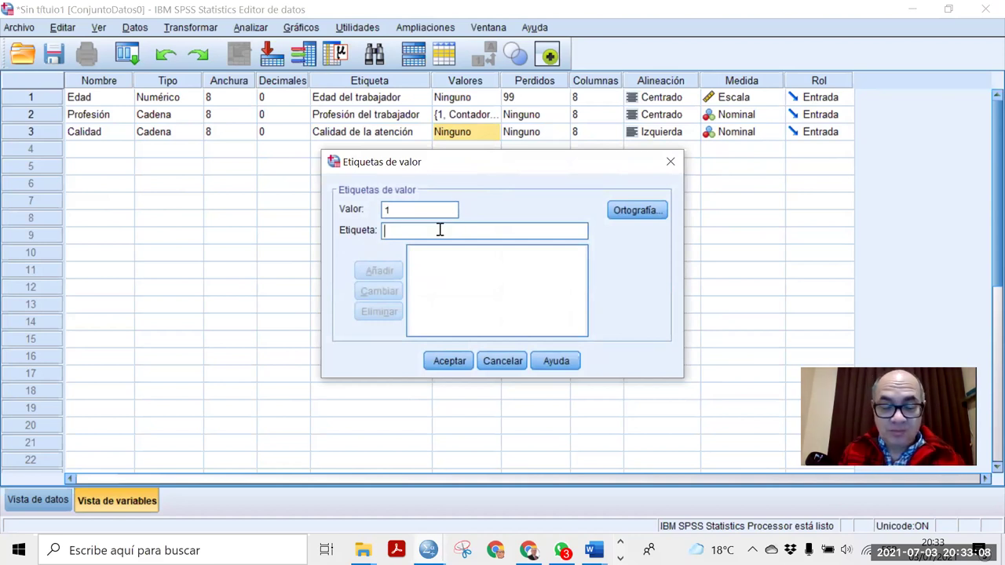
type("M")
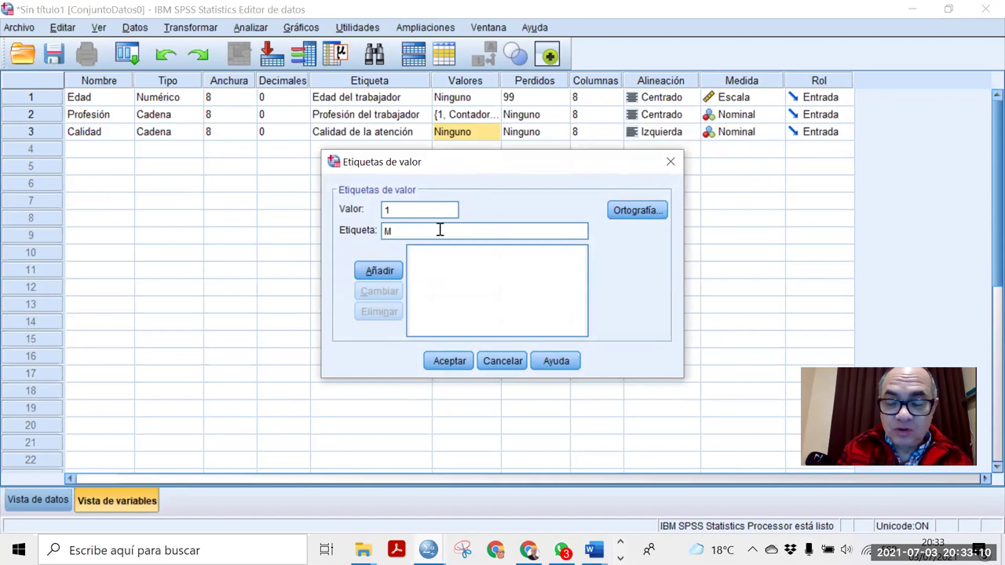
type("uy mala")
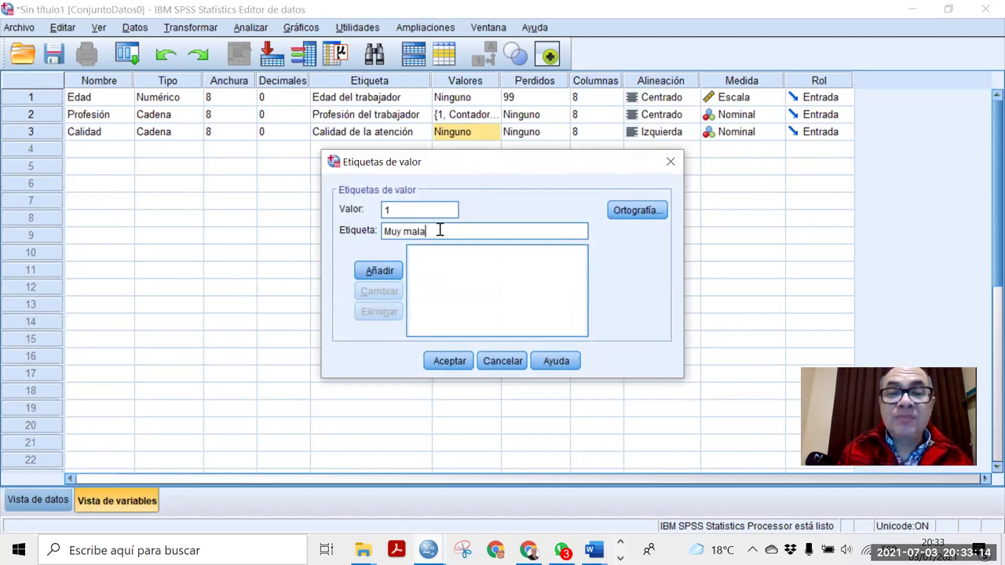
left_click(376, 272)
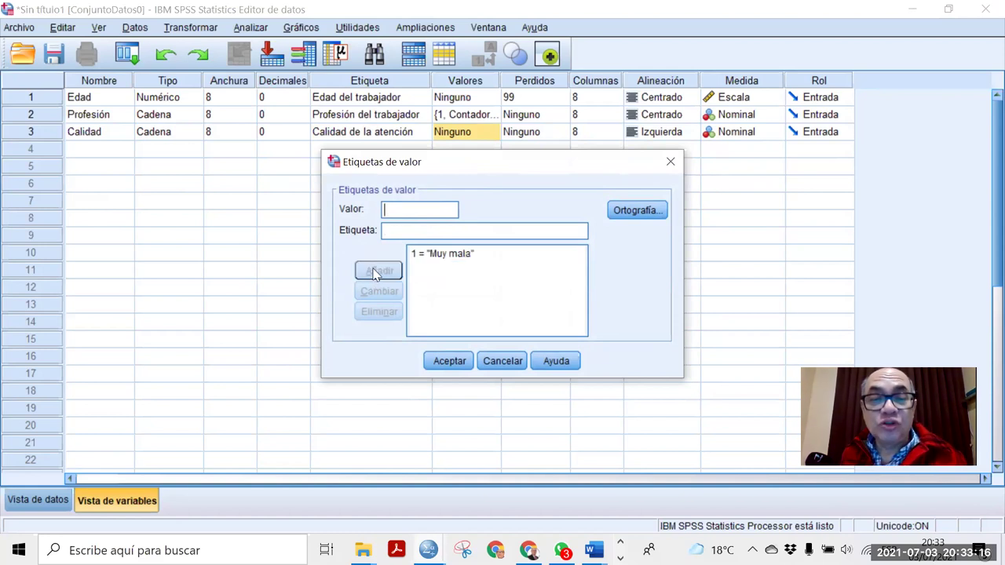
type("2")
left_click(394, 231)
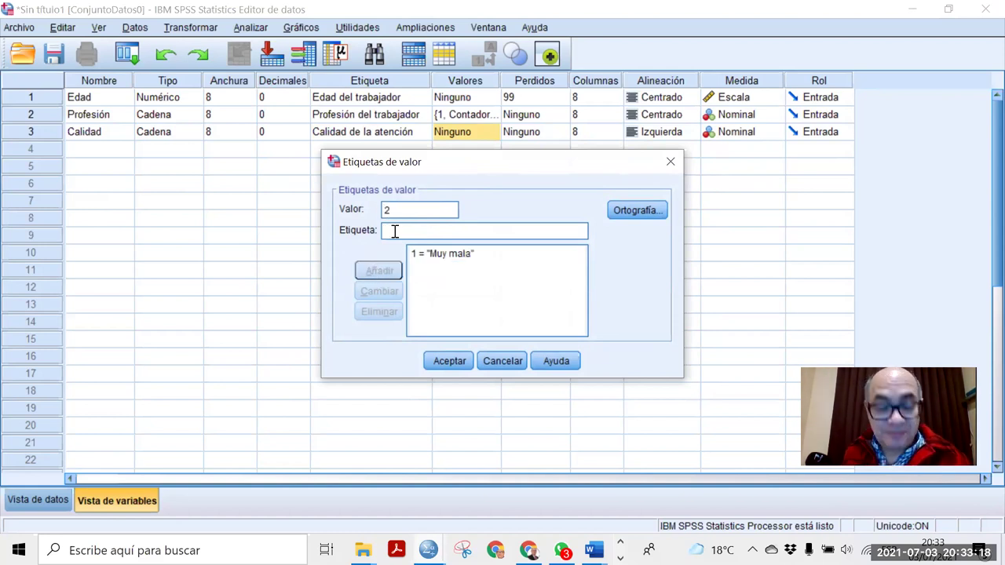
type("Mala")
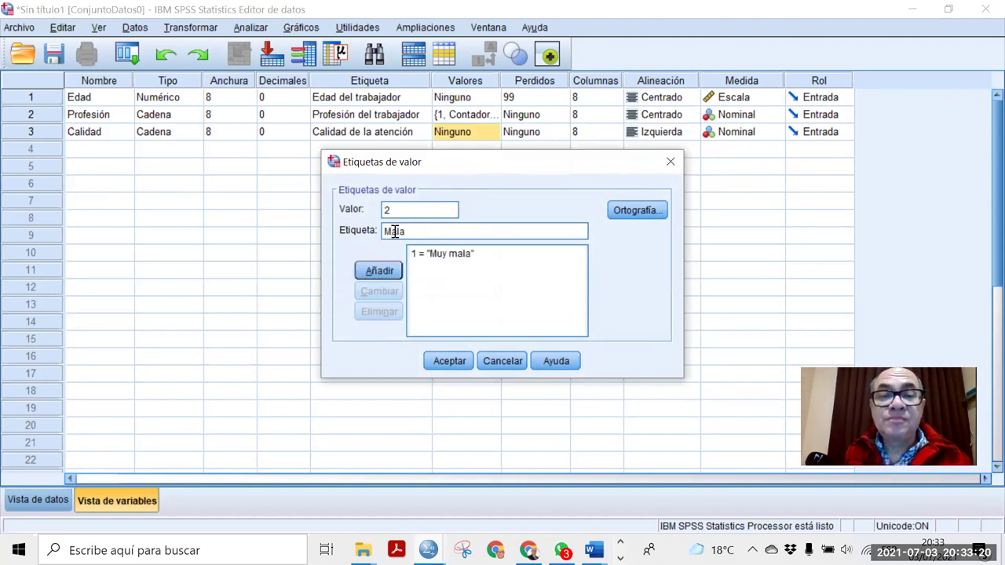
left_click(376, 272)
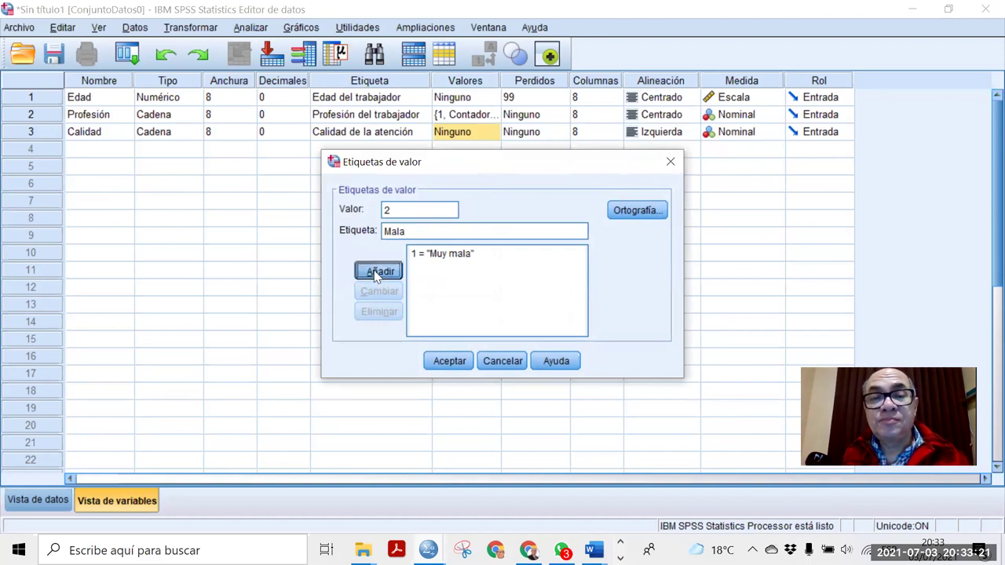
Step: Add two further Calidad value labels coding 3 as "Regular" and 4 as "Buena"
type("3")
left_click(390, 232)
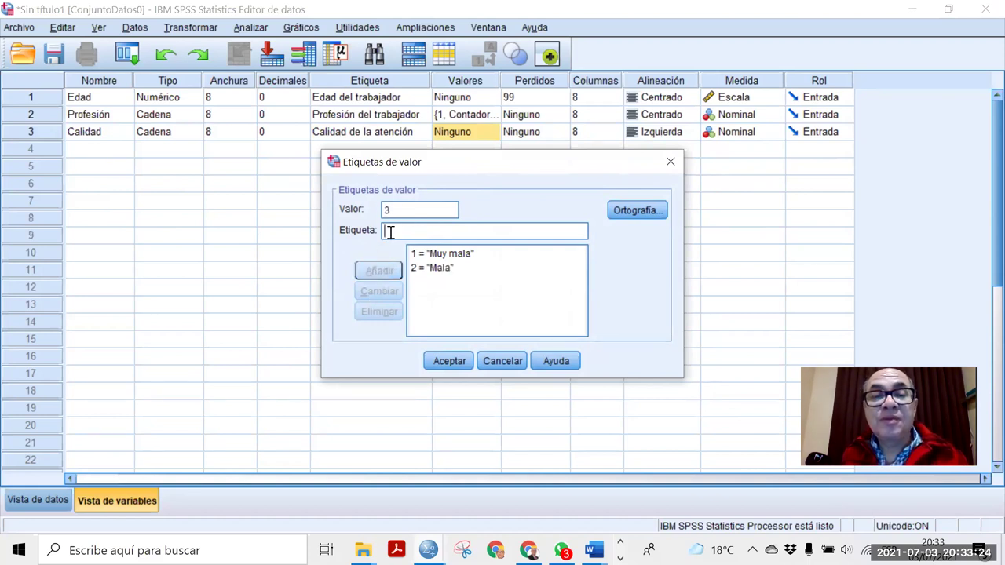
type("Regular")
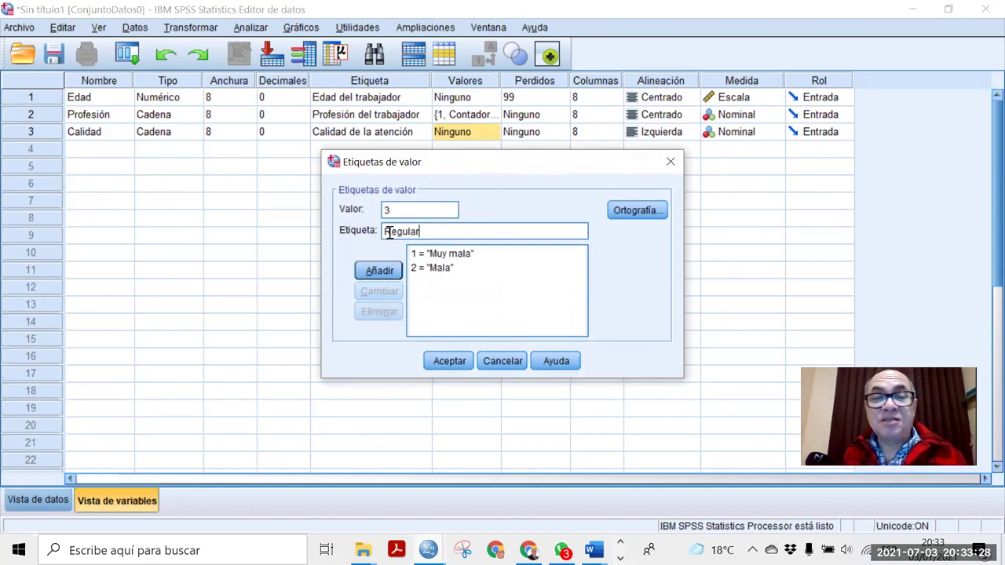
left_click(379, 270)
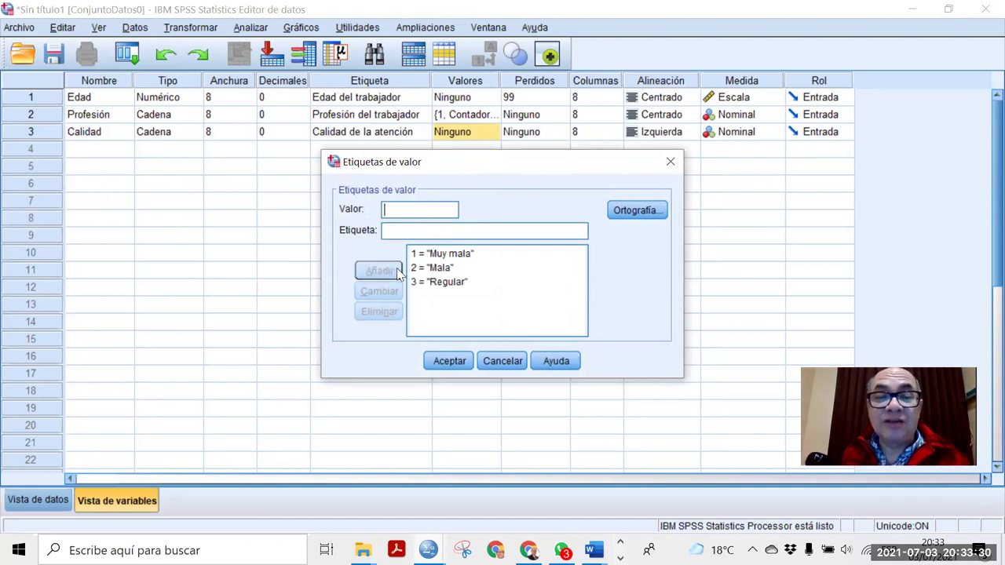
type("4")
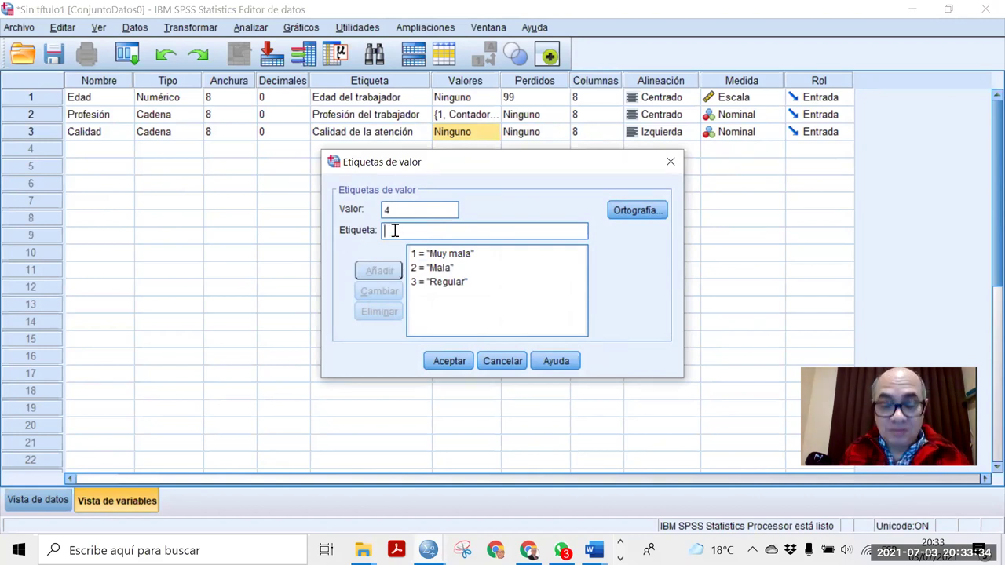
type("Buena")
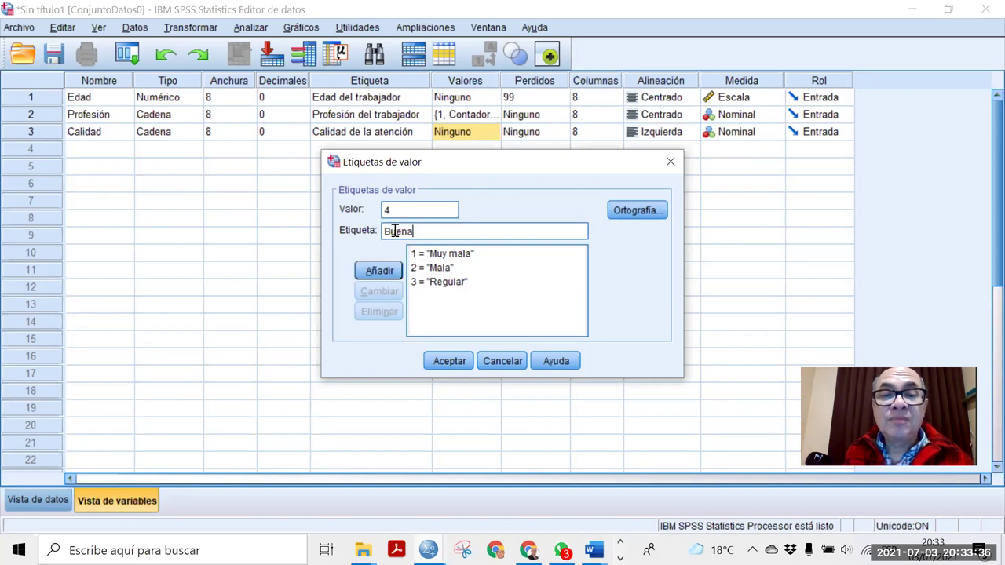
left_click(380, 271)
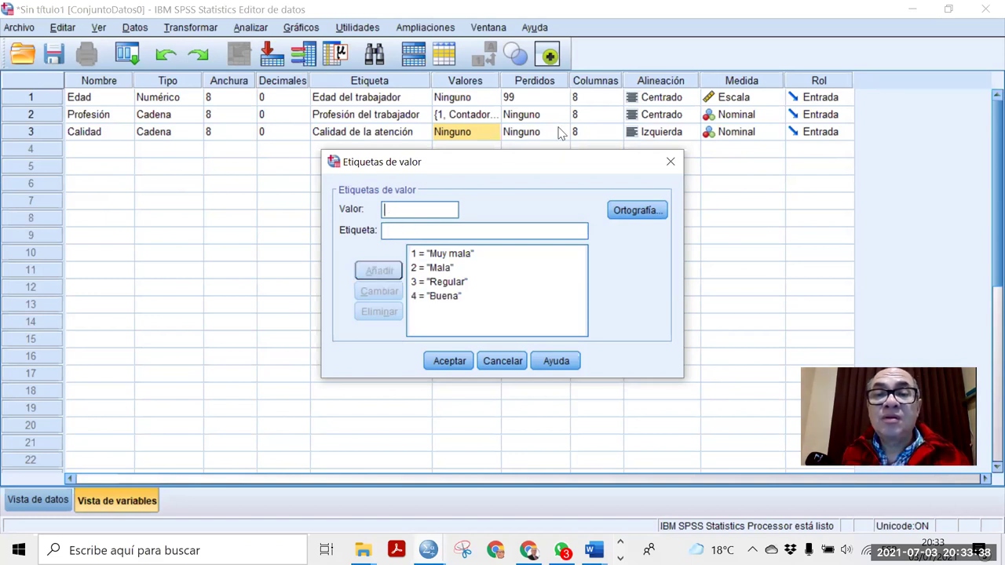
Step: Add a Calidad value label coding 5 as "Muy buena" and accept the set of value labels
type("5")
left_click(437, 231)
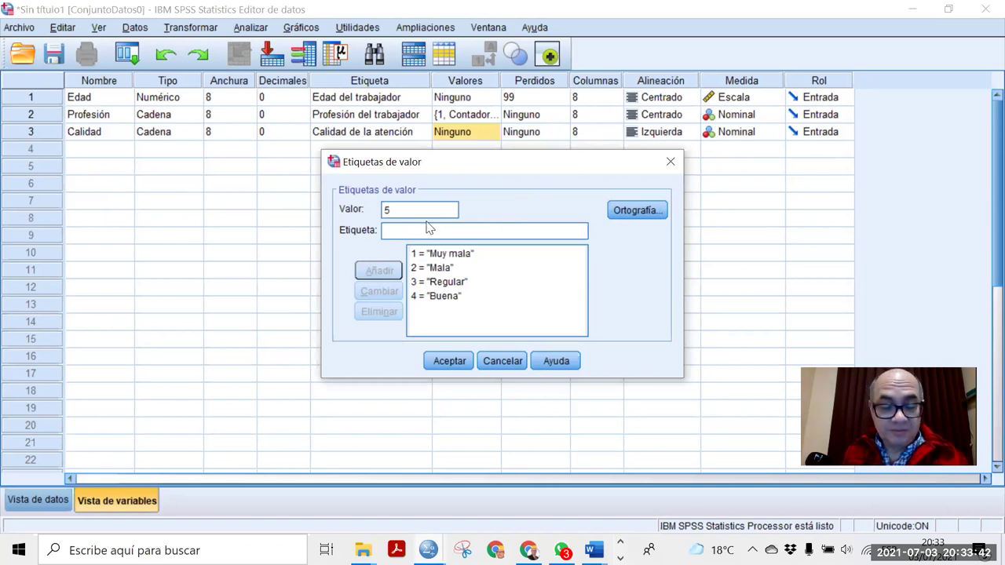
type("Muy buena")
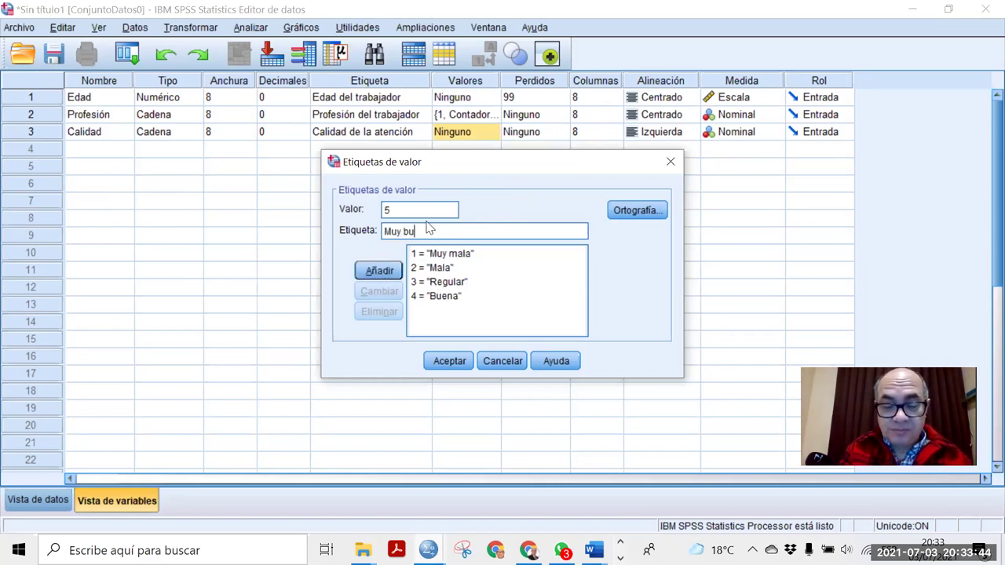
left_click(377, 270)
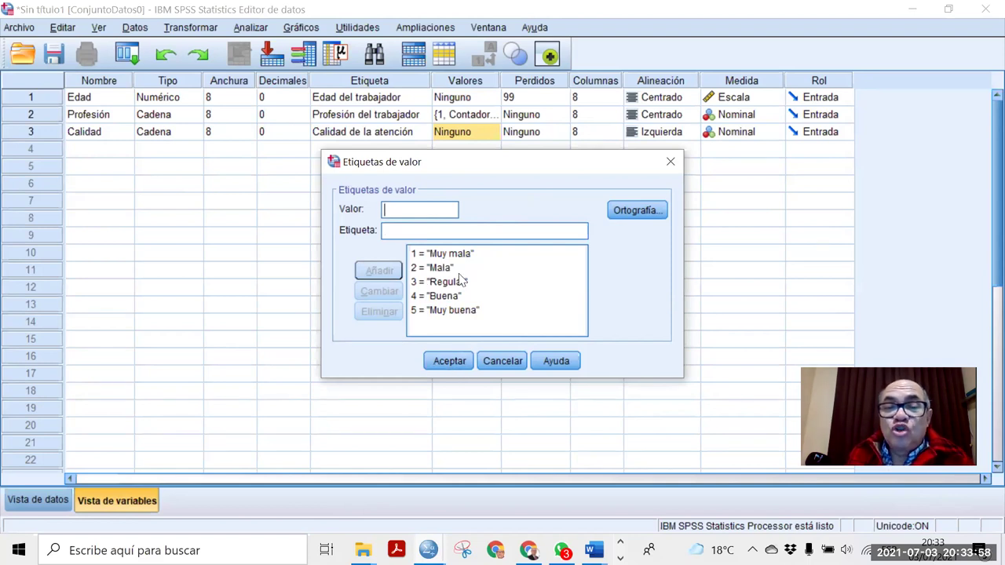
left_click(458, 360)
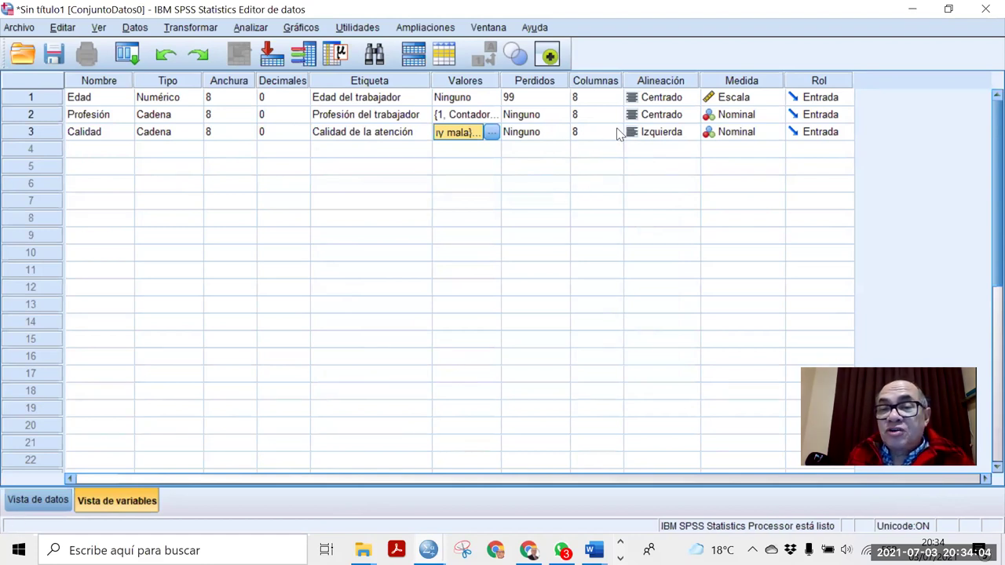
Step: Set the Calidad variable's alignment to Centrado and its measure to Ordinal
left_click(691, 132)
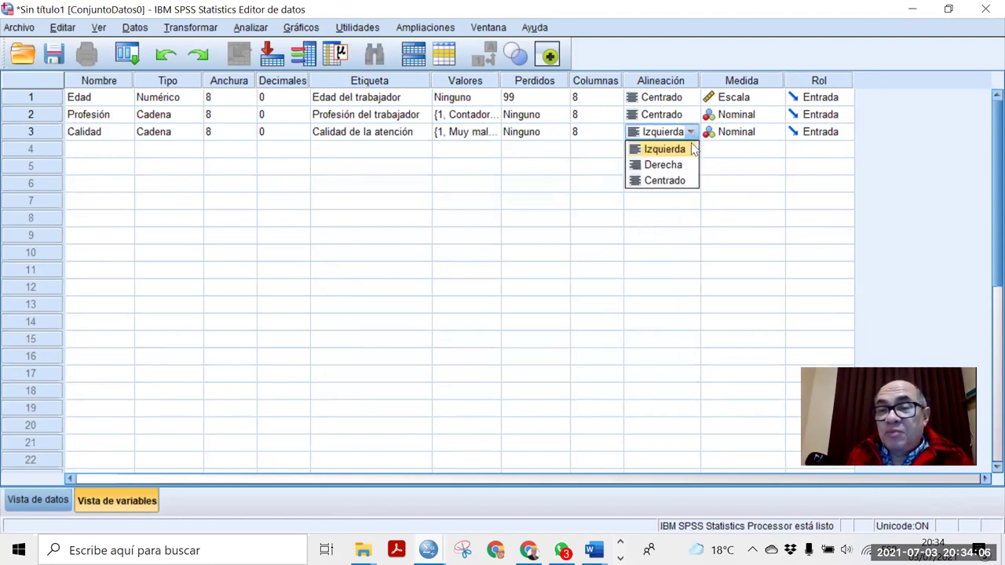
left_click(684, 179)
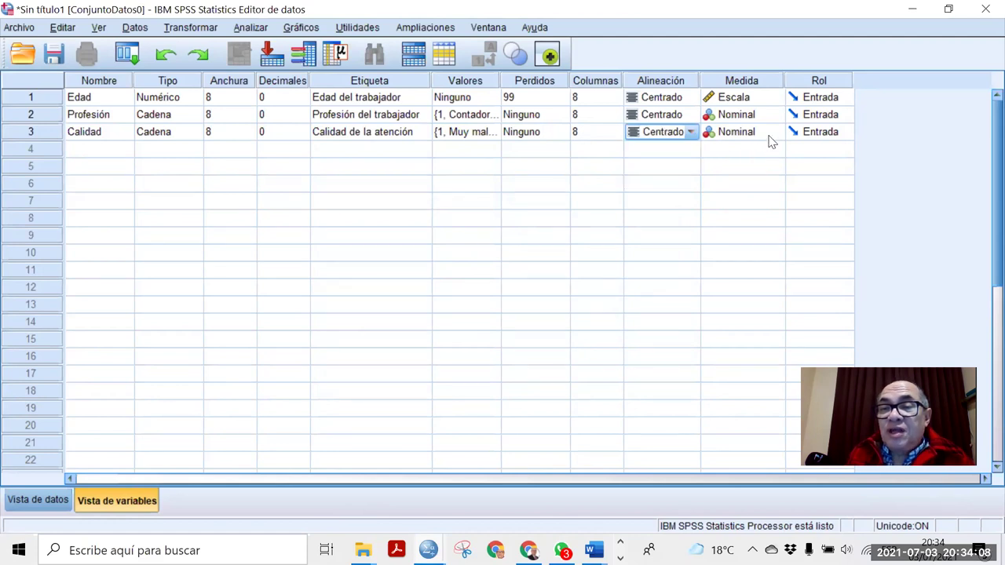
left_click(773, 137)
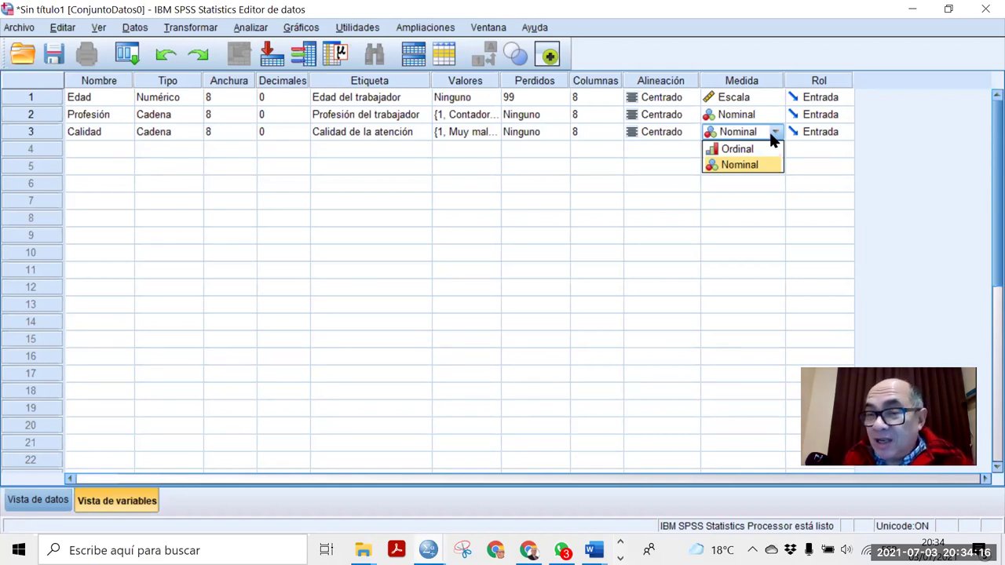
left_click(770, 149)
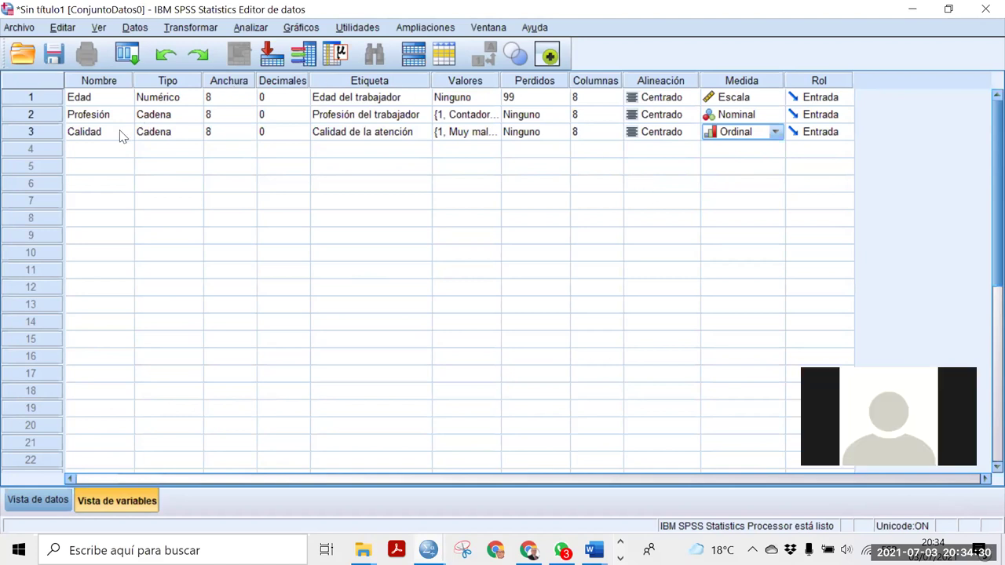
Step: Compare how the Edad, Profesión and Calidad variables appear as columns in the data view and as rows in the variable view
left_click(19, 505)
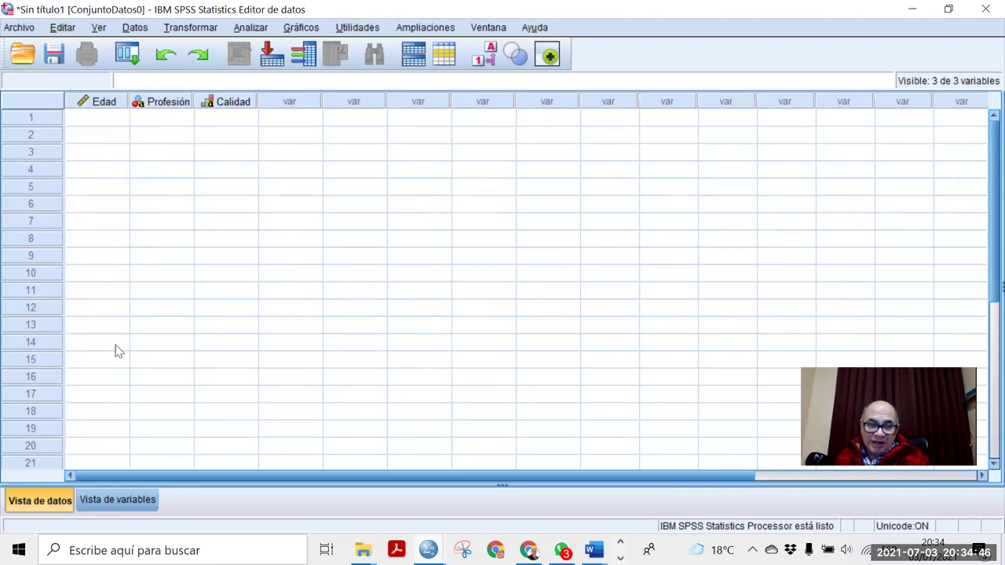
left_click(126, 507)
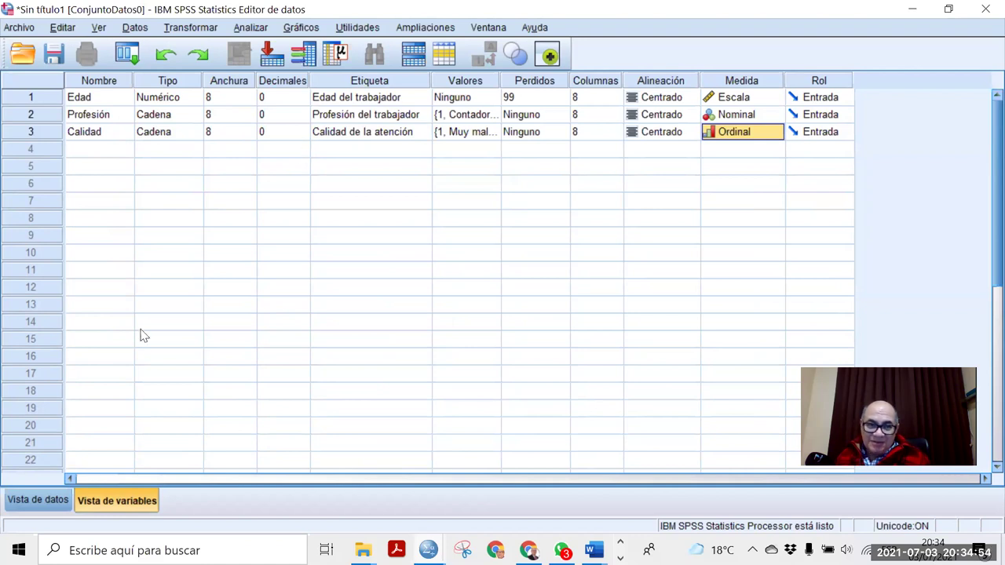
left_click(25, 502)
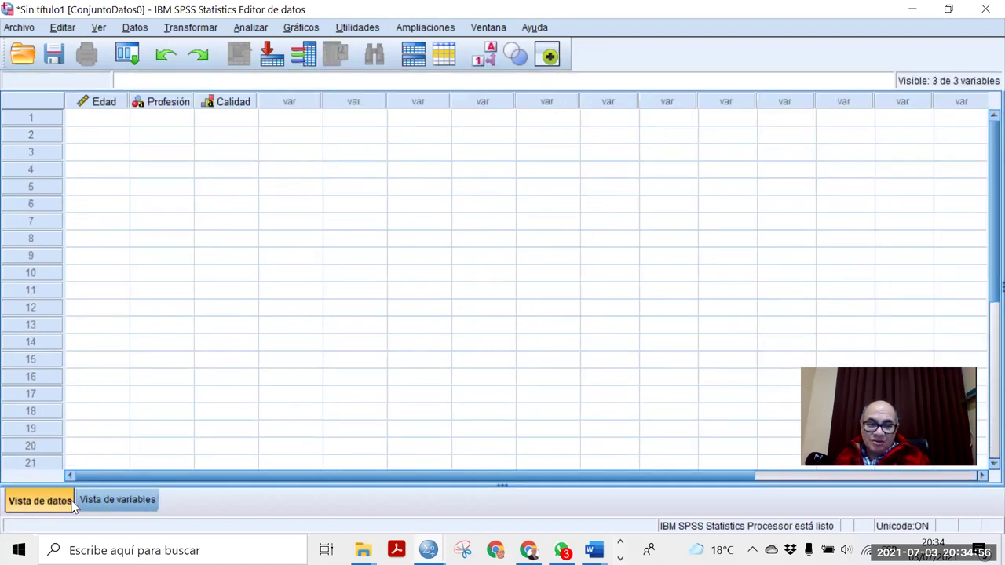
left_click(98, 512)
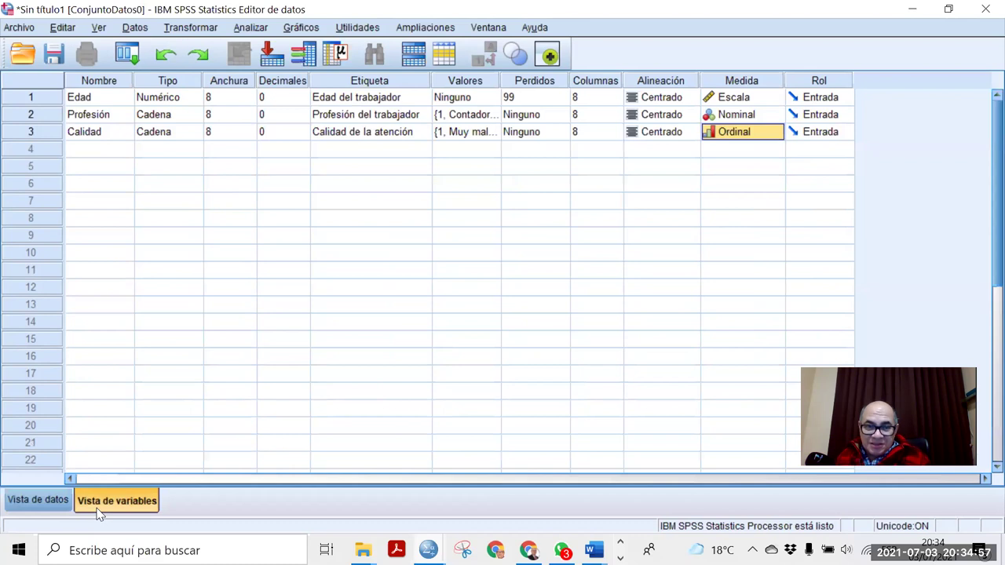
left_click(35, 509)
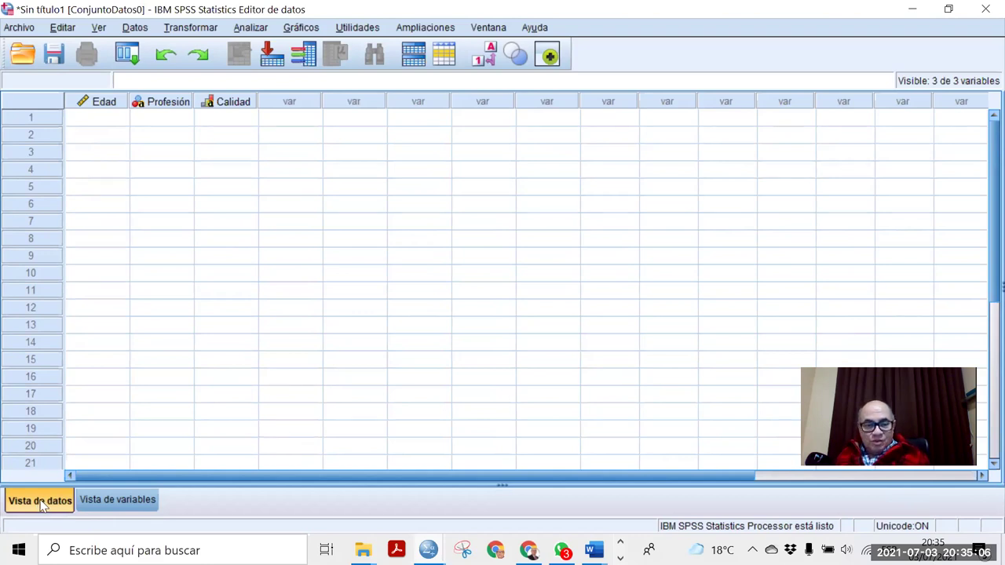
left_click(108, 507)
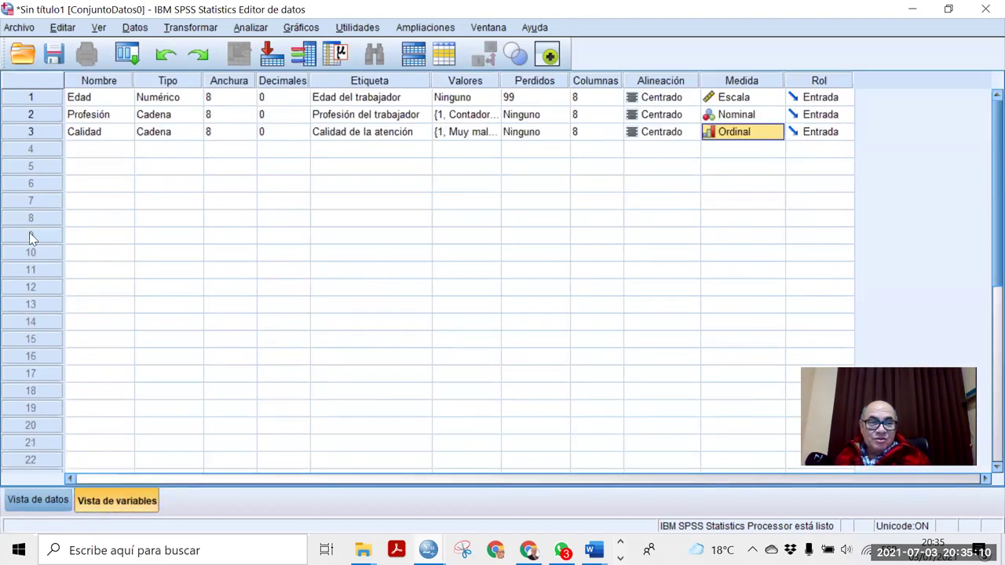
Step: Delete the Edad, Profesión and Calidad variables together, check the data view, and restore the editor window to a smaller size
left_click_drag(47, 97, 44, 131)
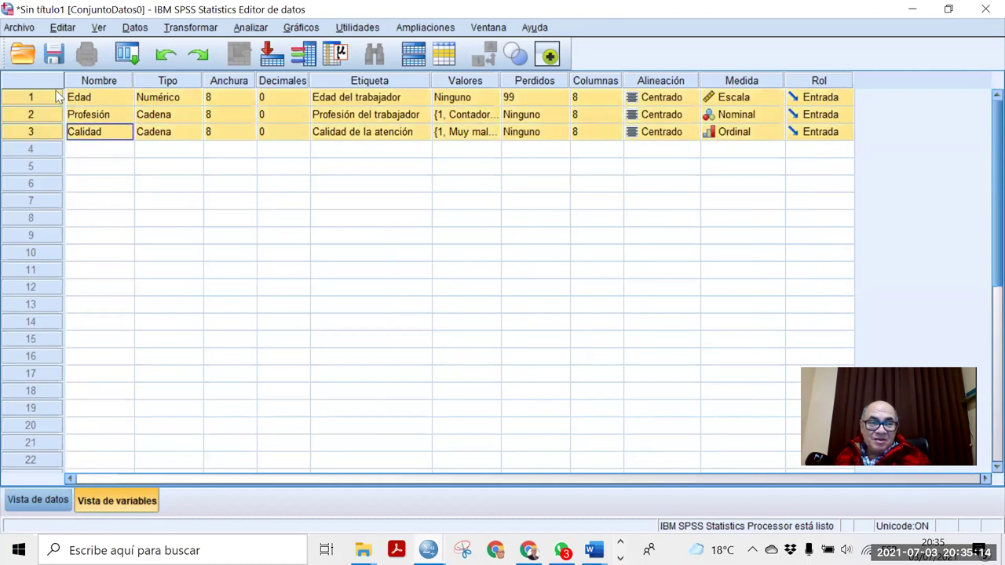
right_click(49, 93)
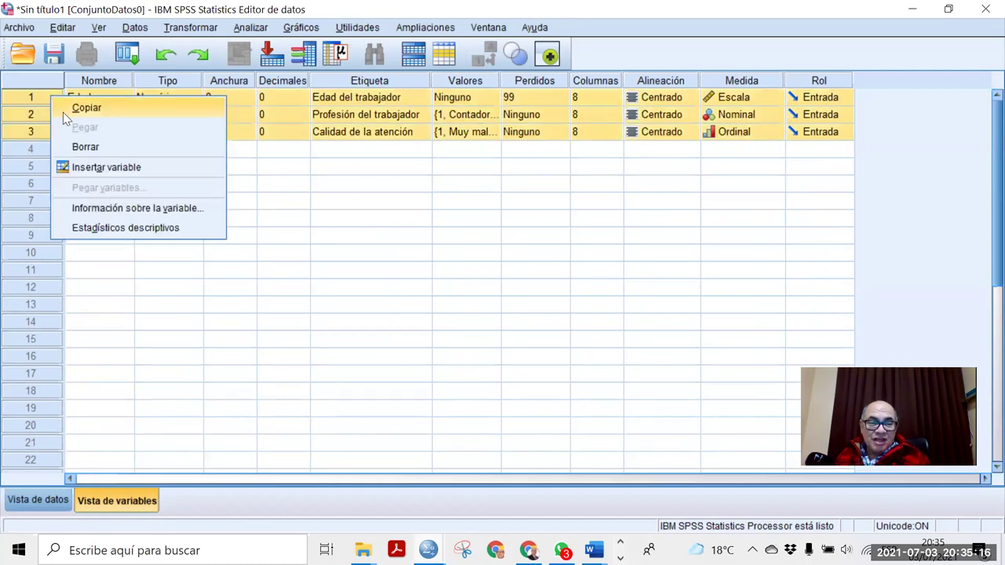
left_click(83, 148)
left_click(142, 218)
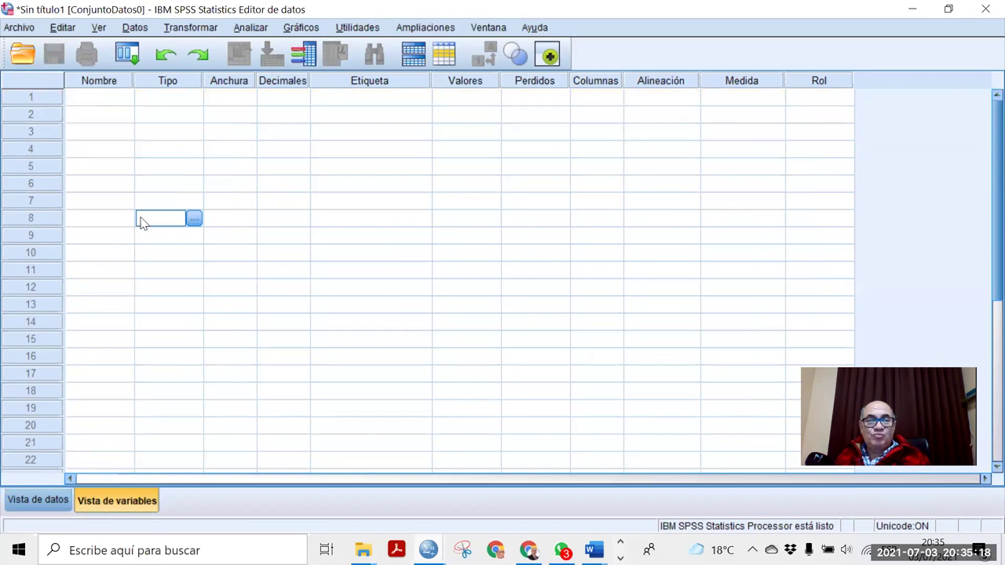
left_click(39, 499)
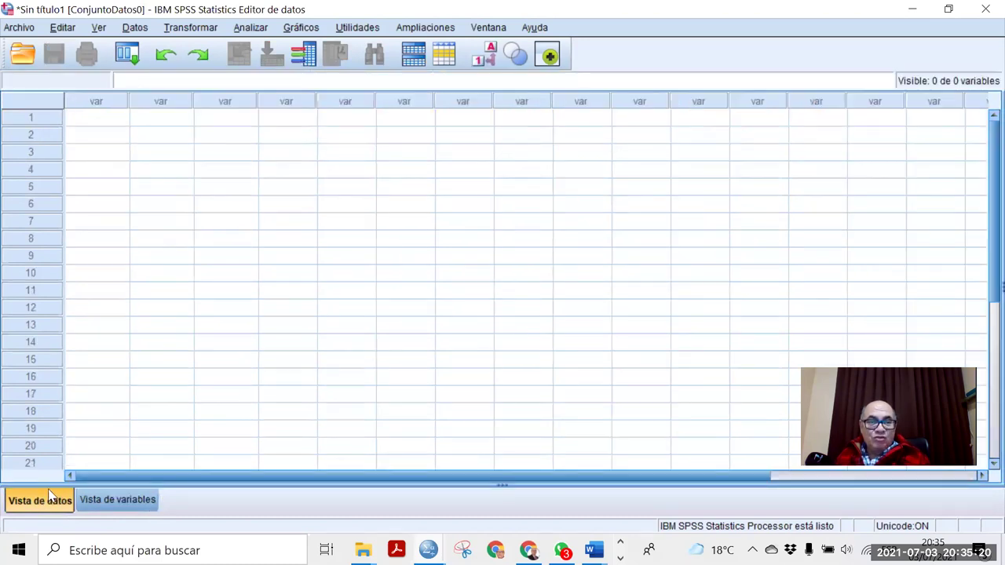
left_click(110, 502)
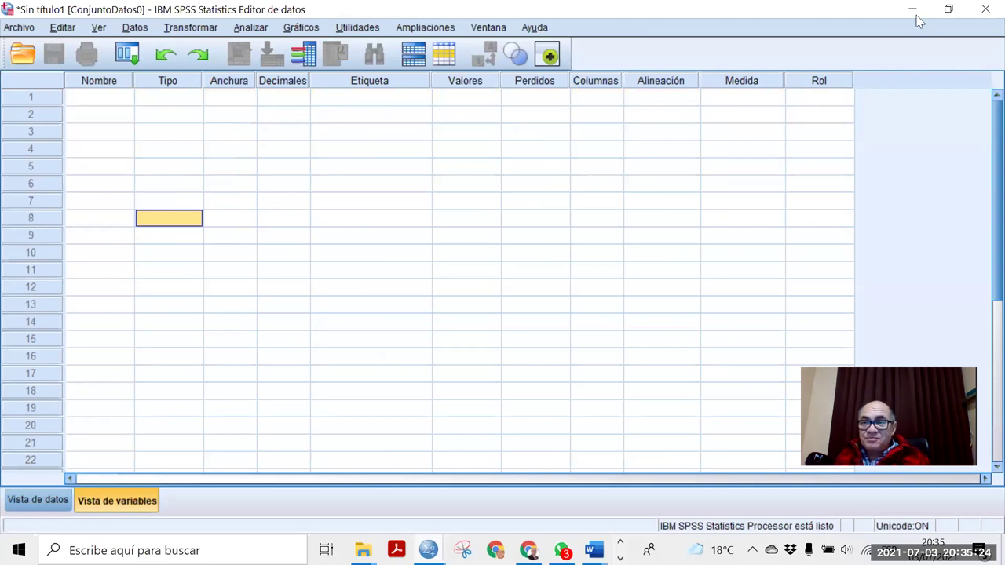
left_click(948, 9)
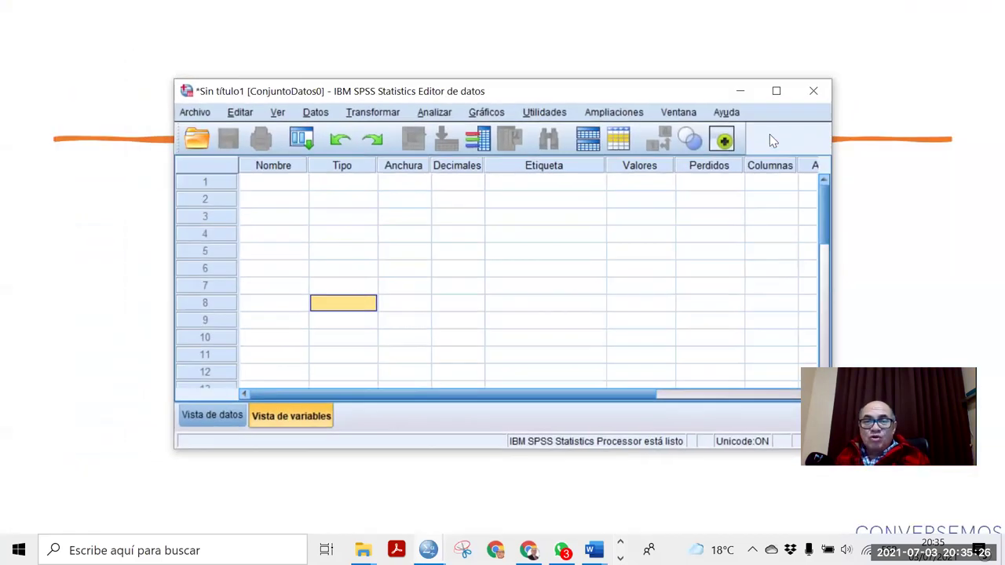
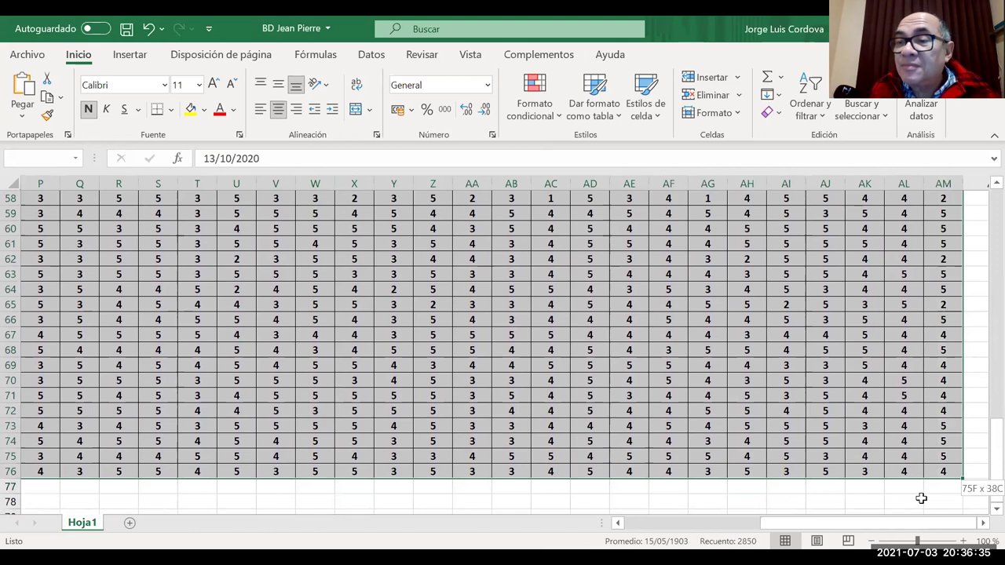
Step: Copy the survey records in B2:AM76 from the Excel sheet and paste them into the SPSS data view from the first cell, without variable names
right_click(663, 277)
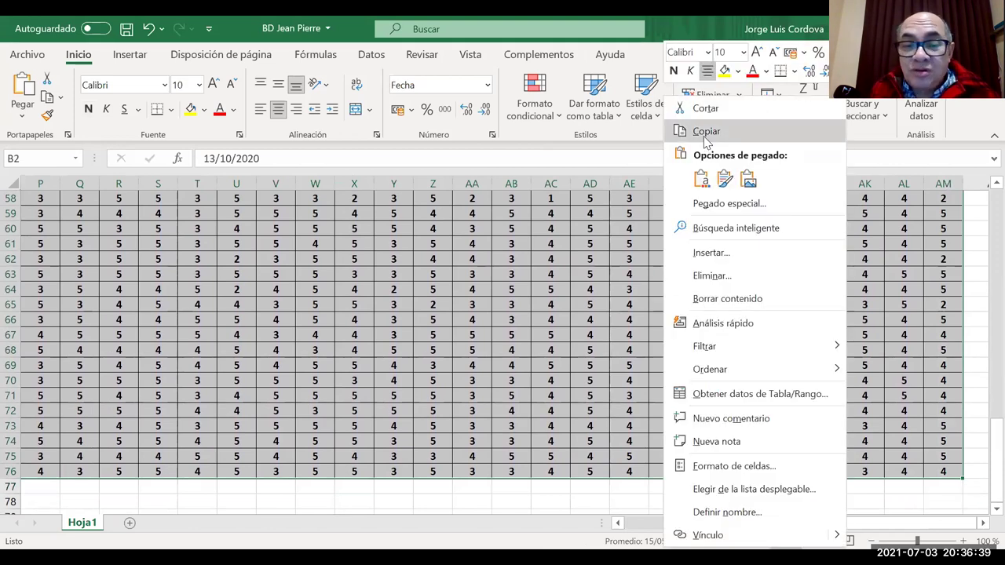
left_click(705, 132)
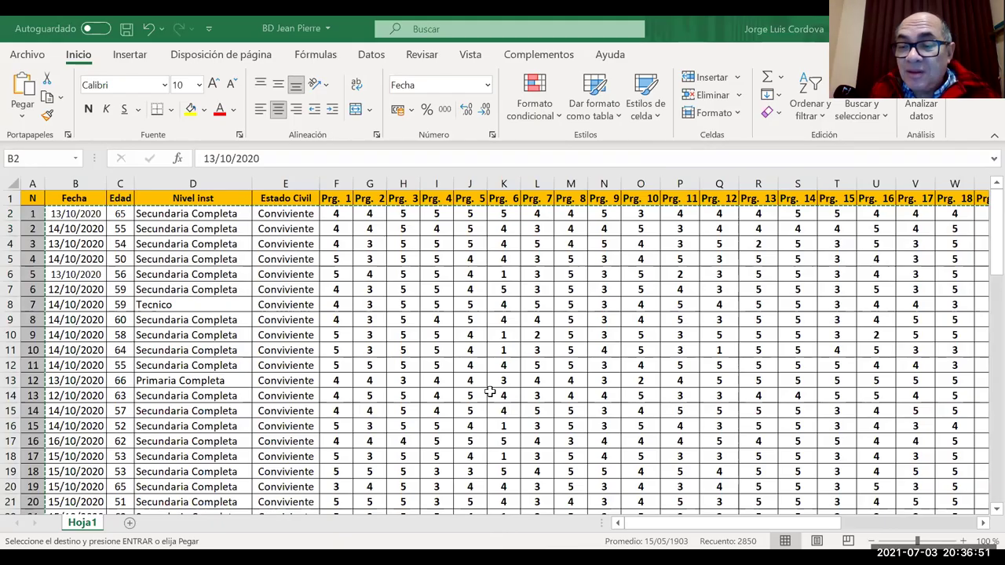
key("alt+Tab")
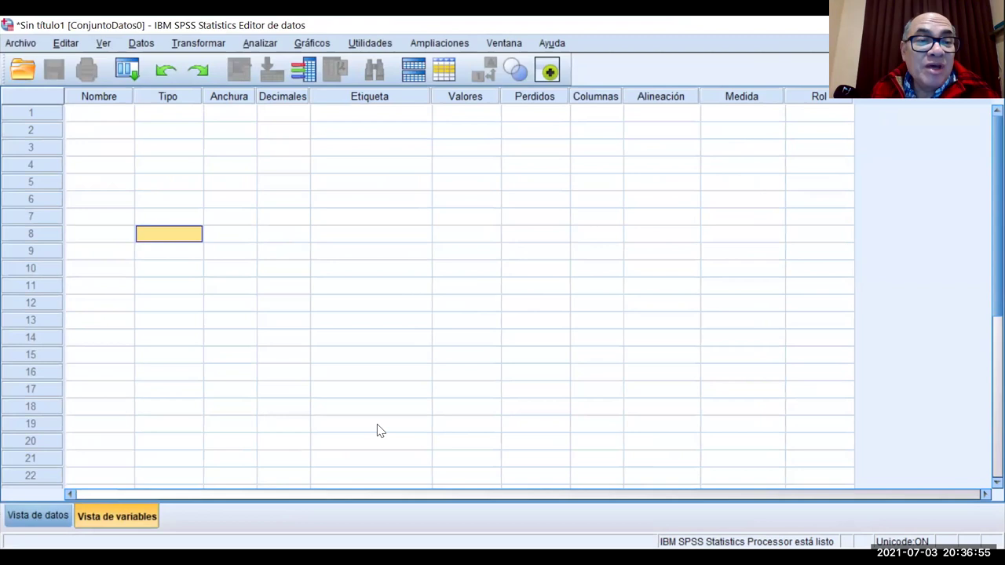
left_click(44, 515)
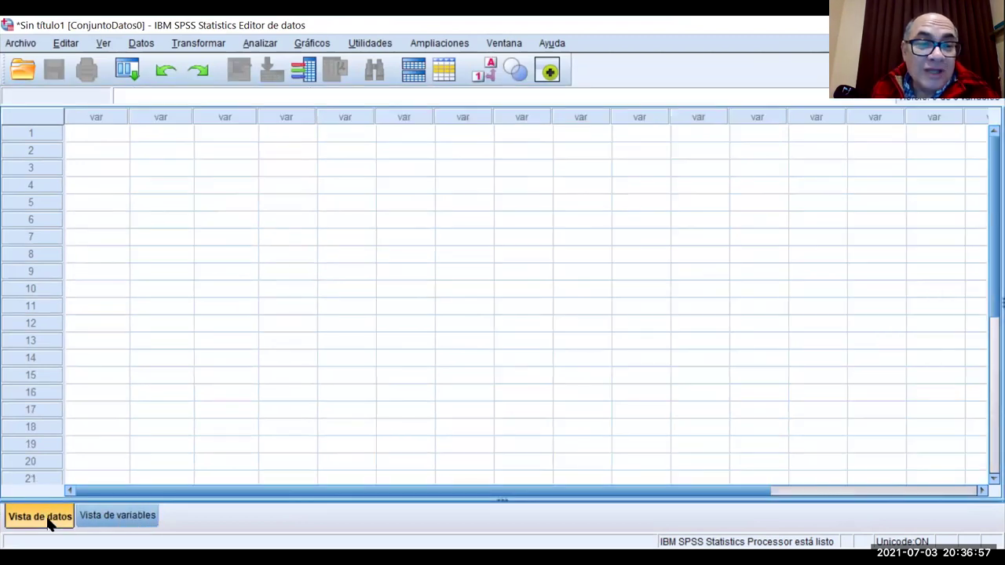
left_click(94, 138)
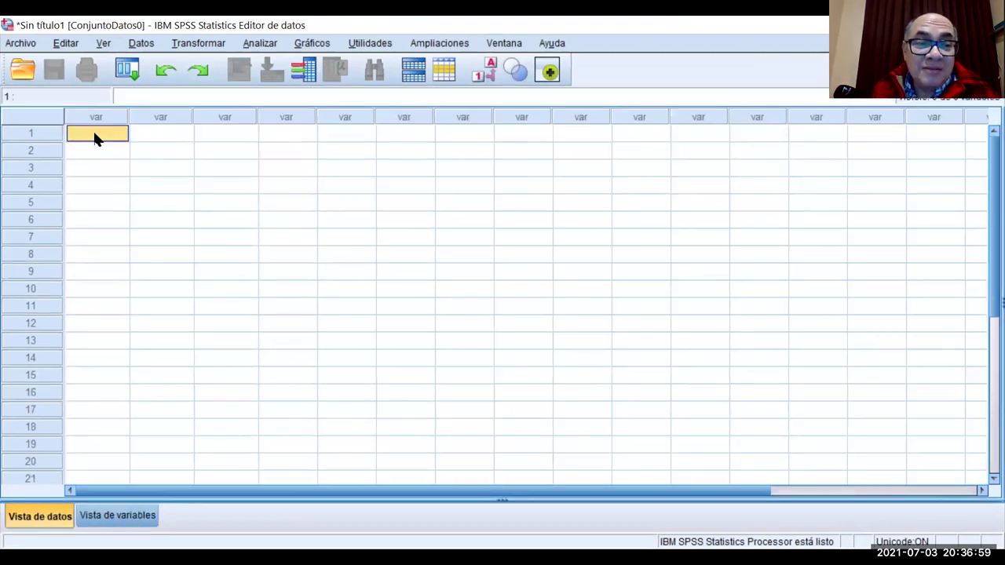
right_click(96, 137)
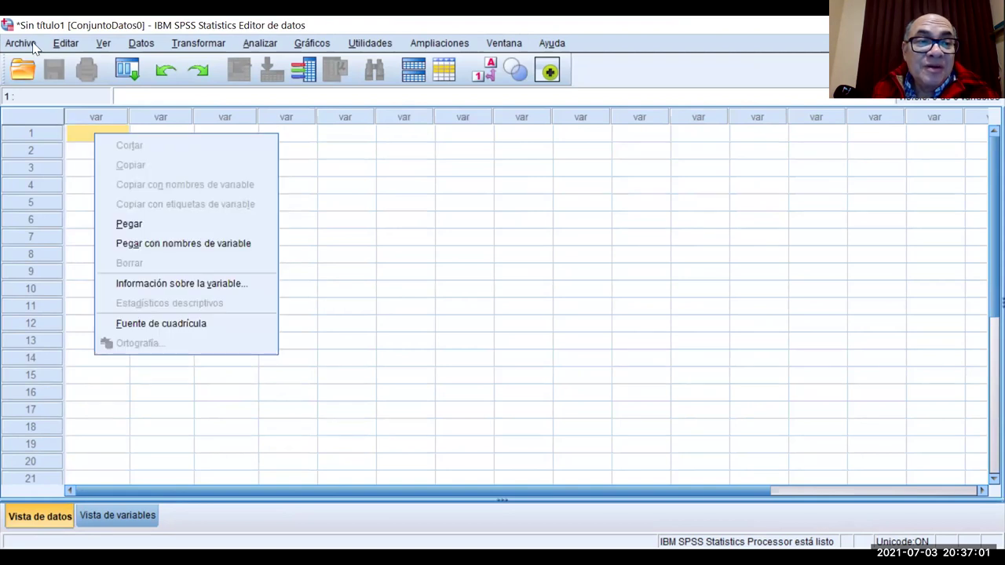
left_click(130, 224)
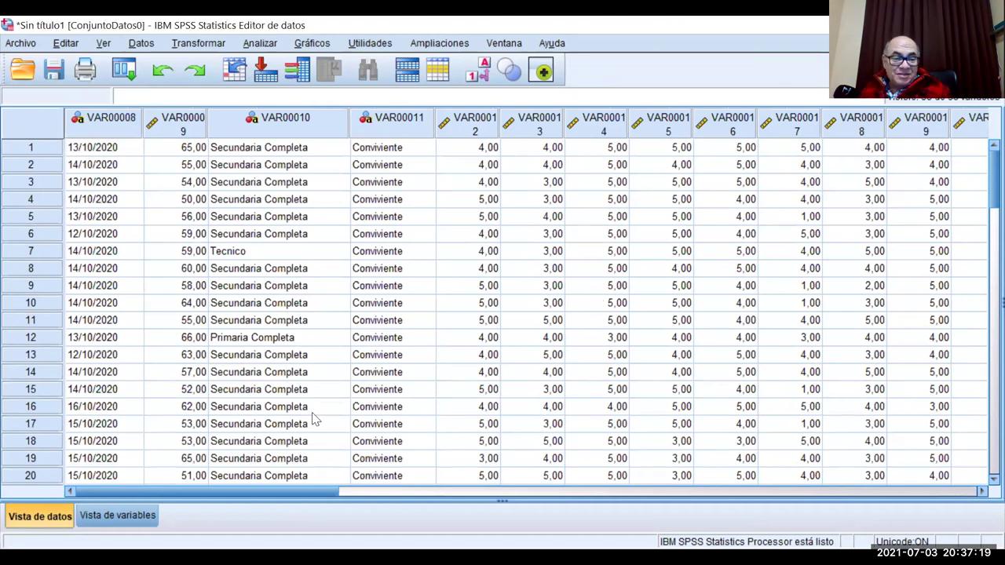
Step: Examine the variable definitions generated for the pasted records and compare them with the columns in the data view
left_click(113, 522)
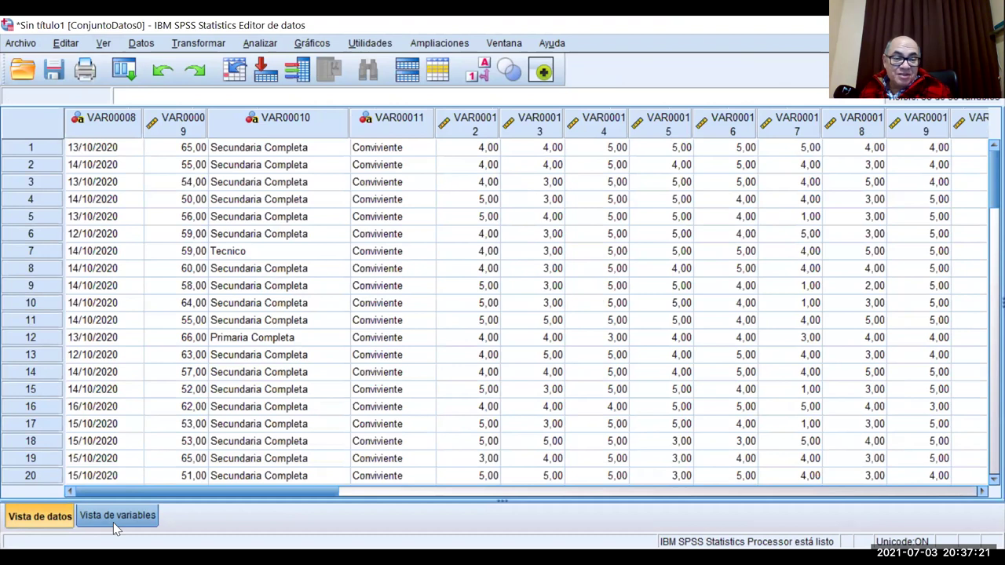
left_click(126, 515)
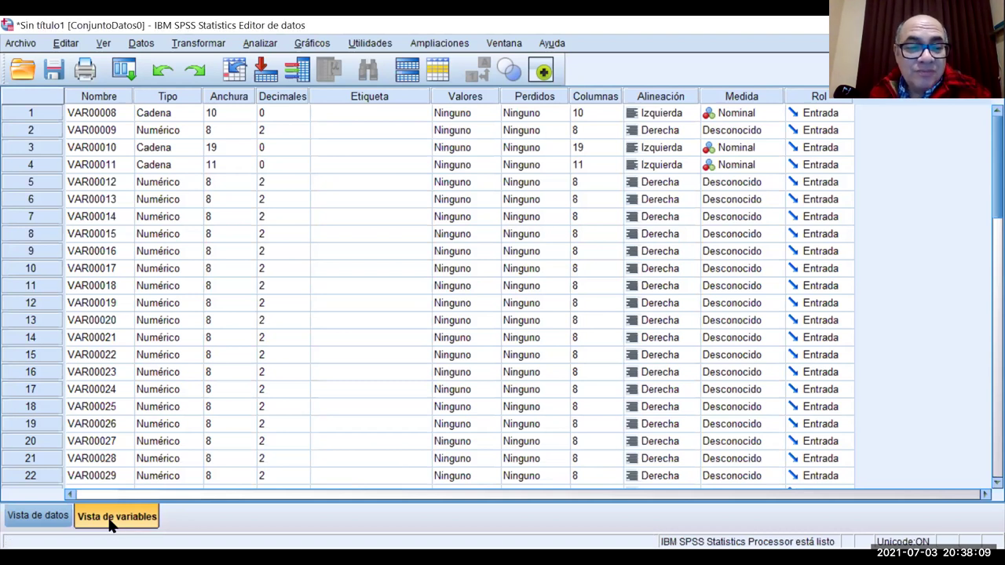
left_click(37, 515)
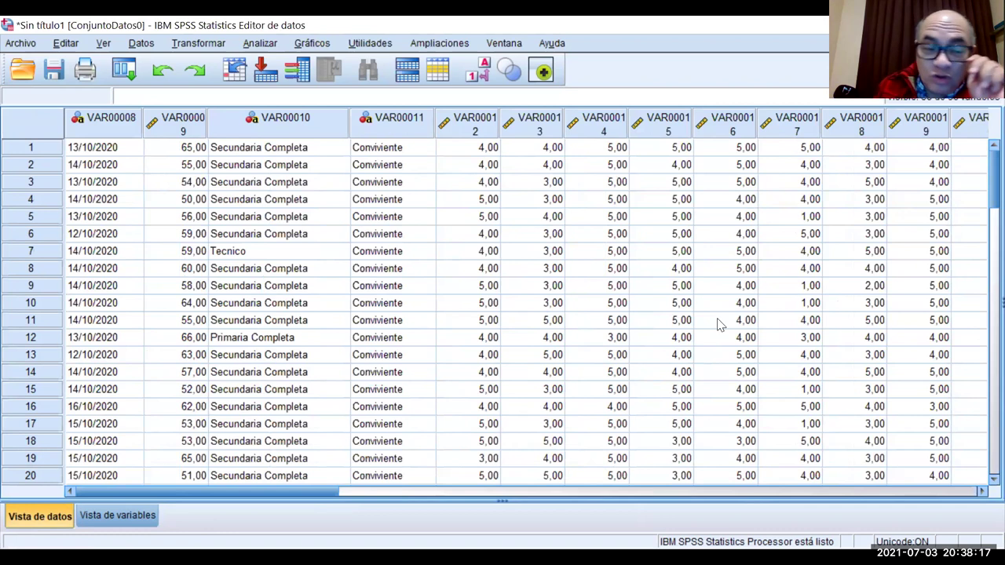
left_click(118, 515)
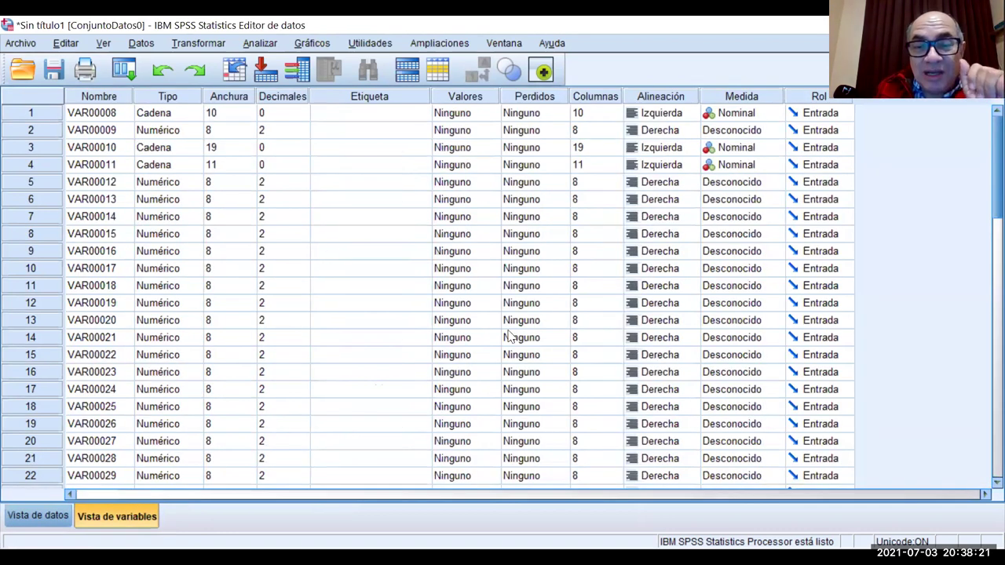
left_click(50, 516)
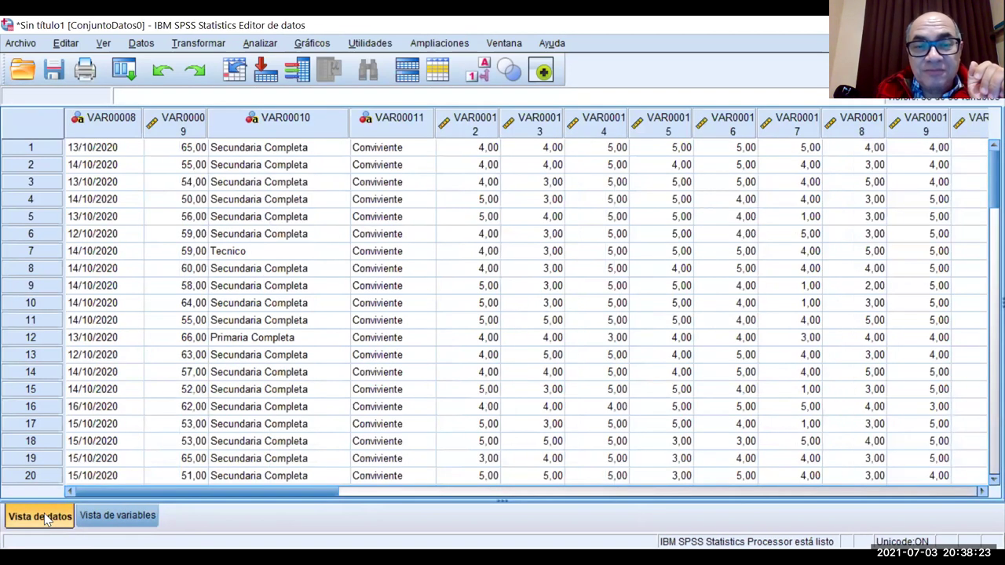
left_click(125, 521)
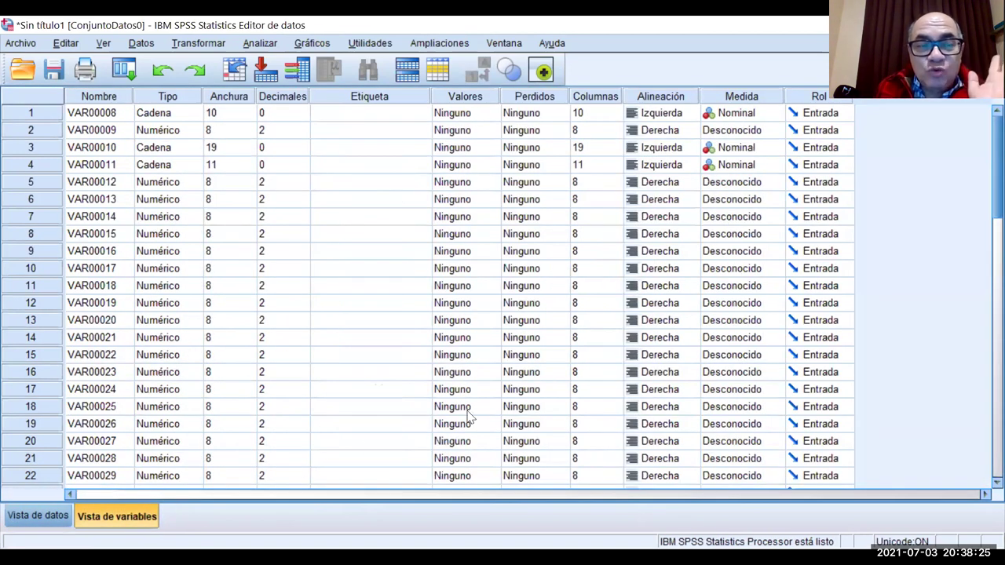
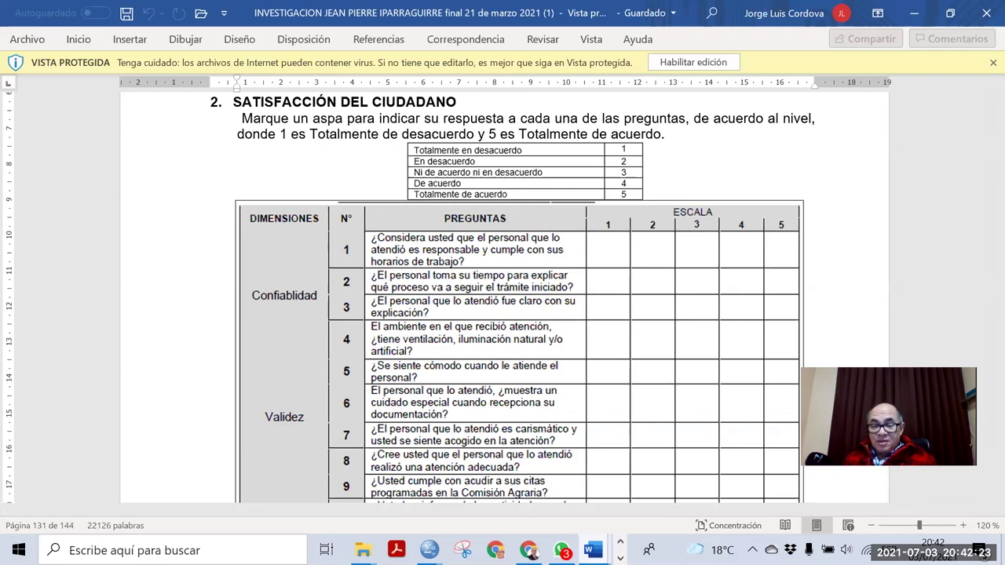
mouse_move(428, 549)
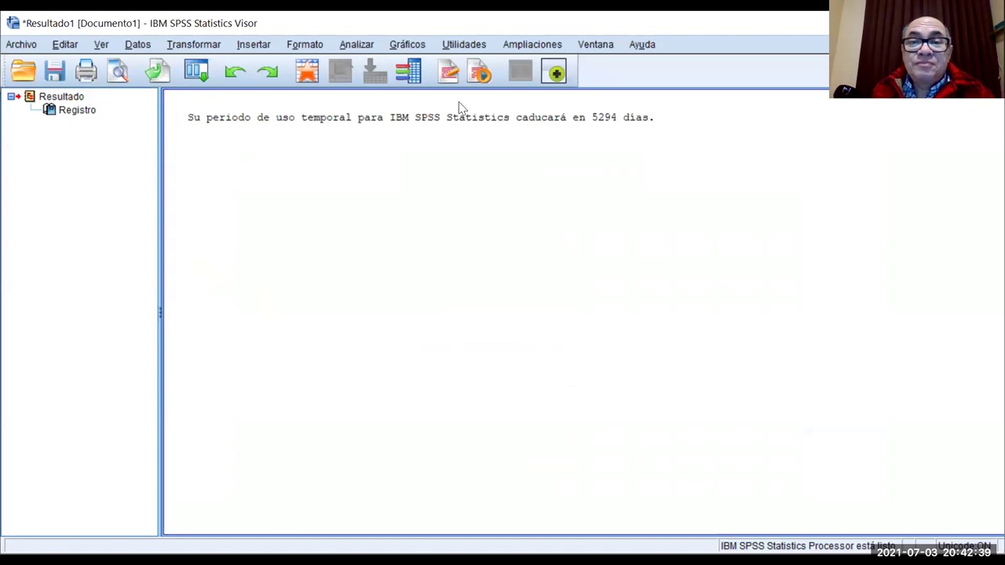
left_click(307, 72)
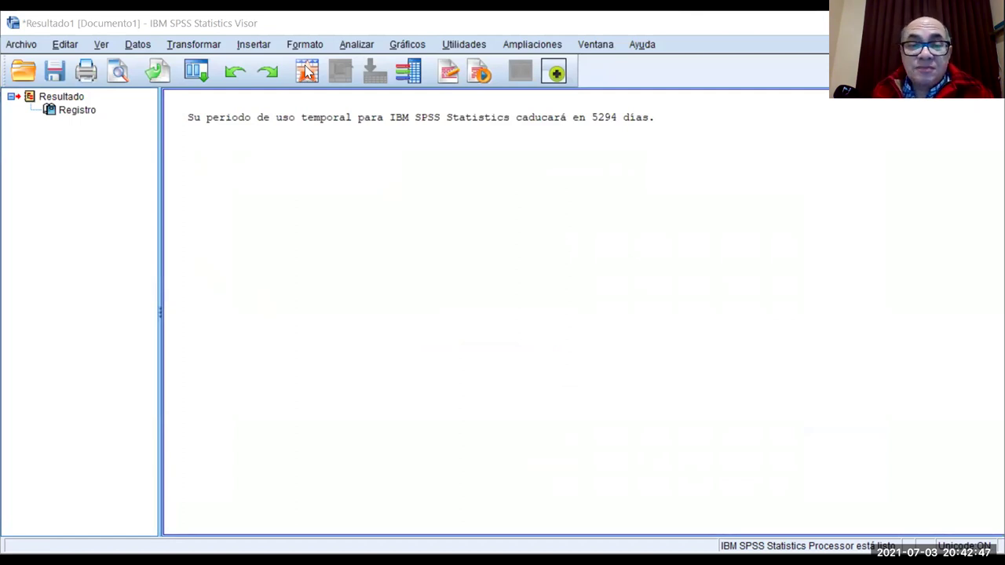
key("alt+F4")
left_click(554, 327)
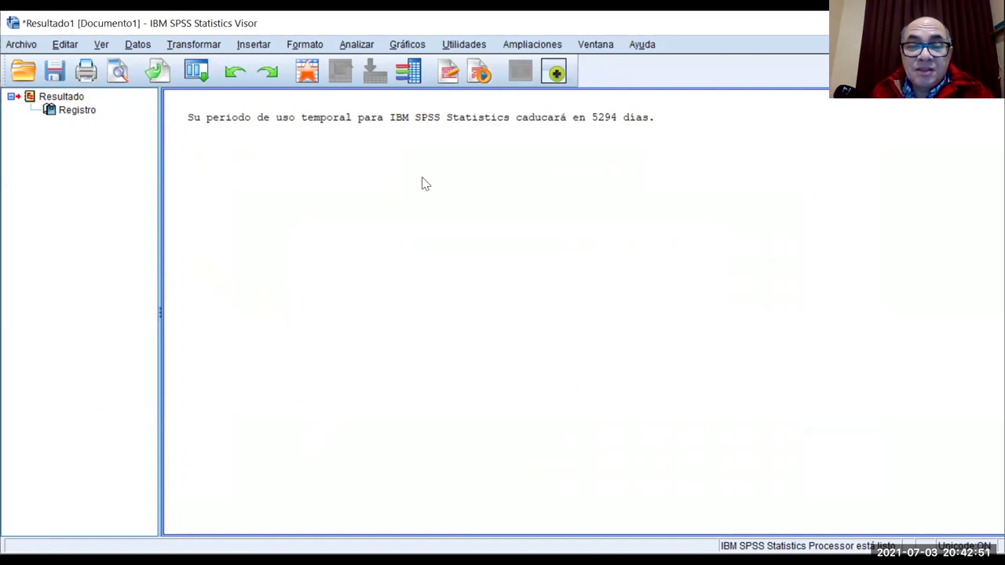
left_click(314, 69)
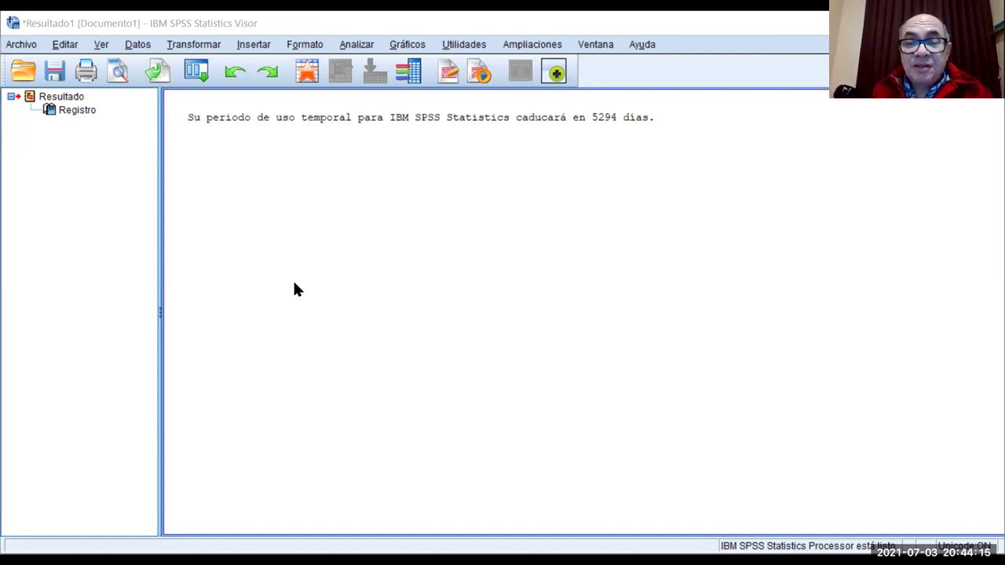
key("alt+s")
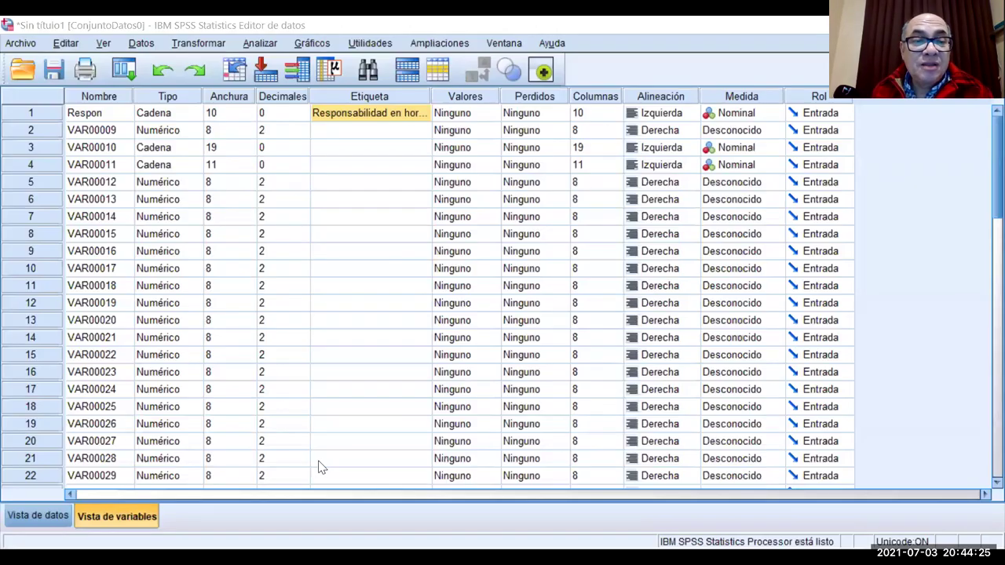
Step: Widen the Etiqueta column to fit the first variable's full label, and view the type settings of the Respon variable
left_click(361, 203)
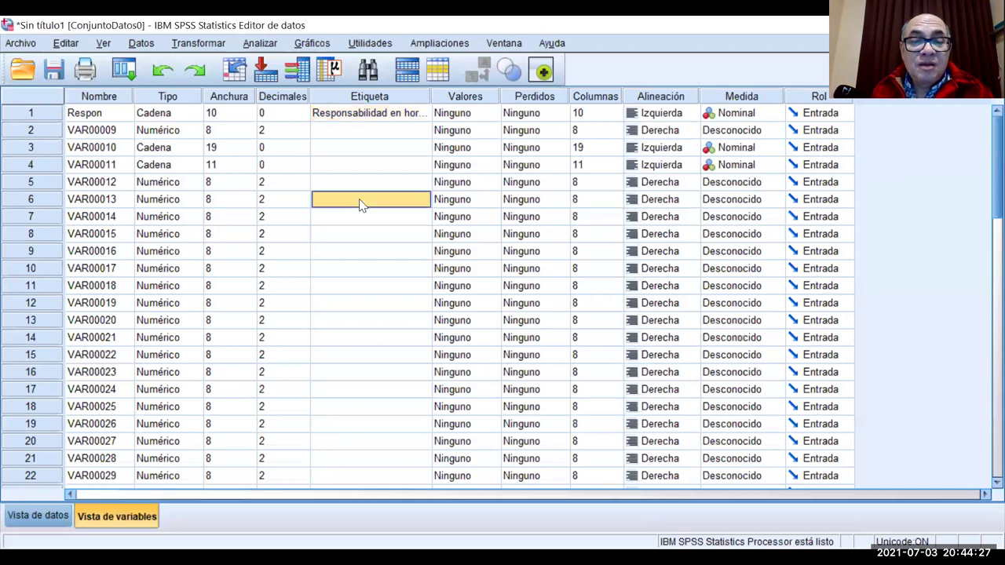
left_click(360, 134)
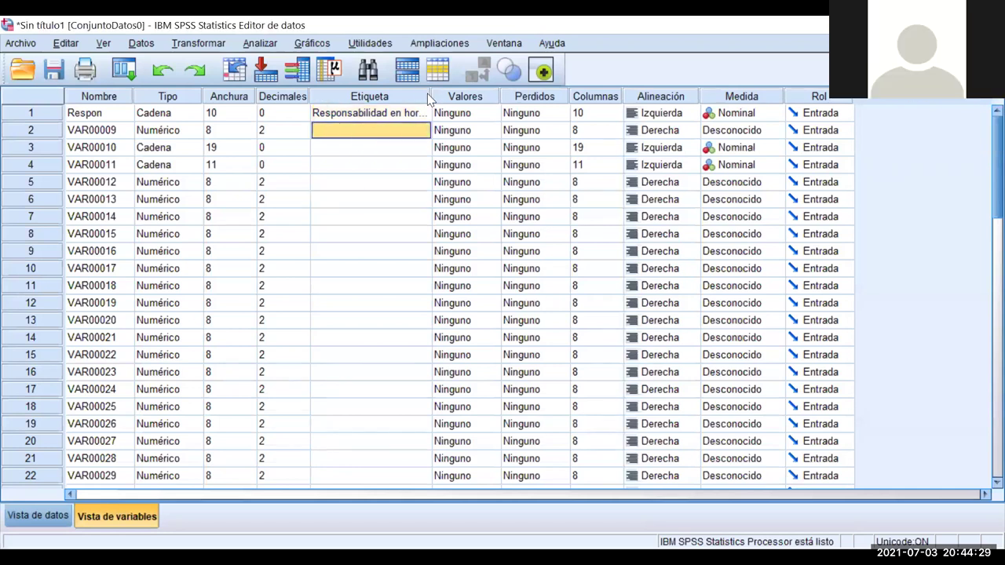
left_click_drag(430, 96, 495, 110)
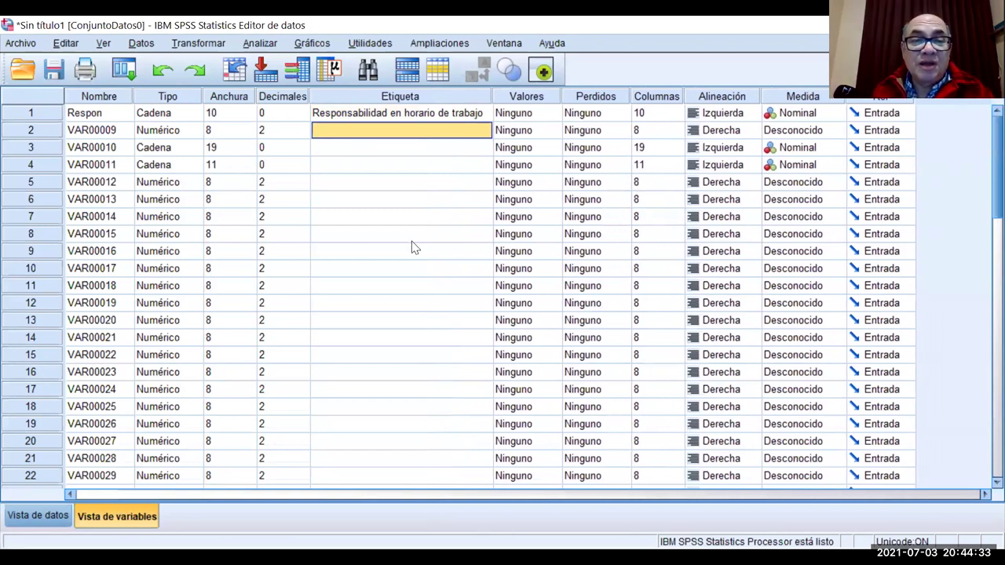
double_click(191, 120)
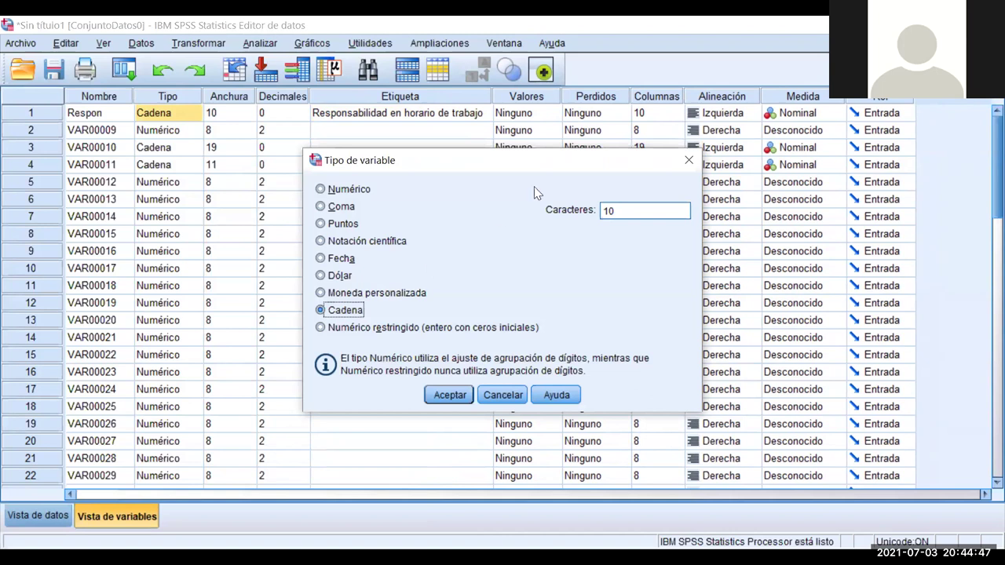
left_click(690, 160)
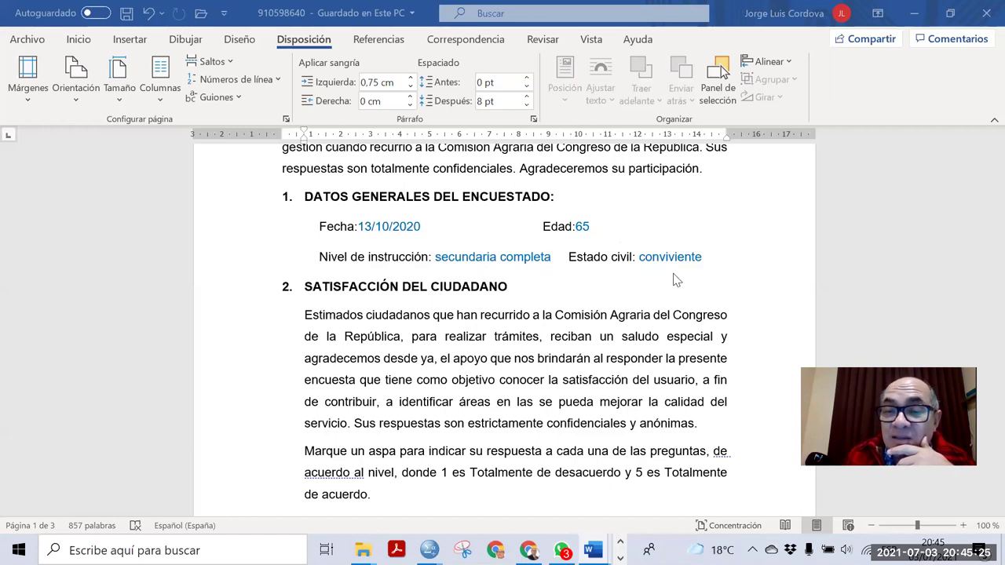
Step: Review the completed questionnaire in Word, covering the respondent's general data, the 1 to 5 agreement scale and the question tables by dimension
scroll(578, 288, "down", 8)
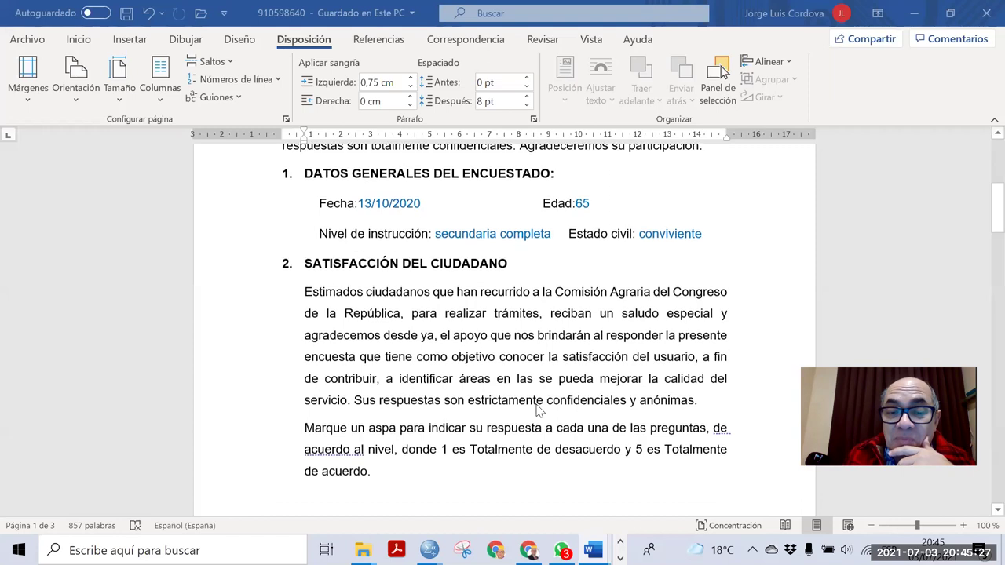
scroll(539, 409, "down", 6)
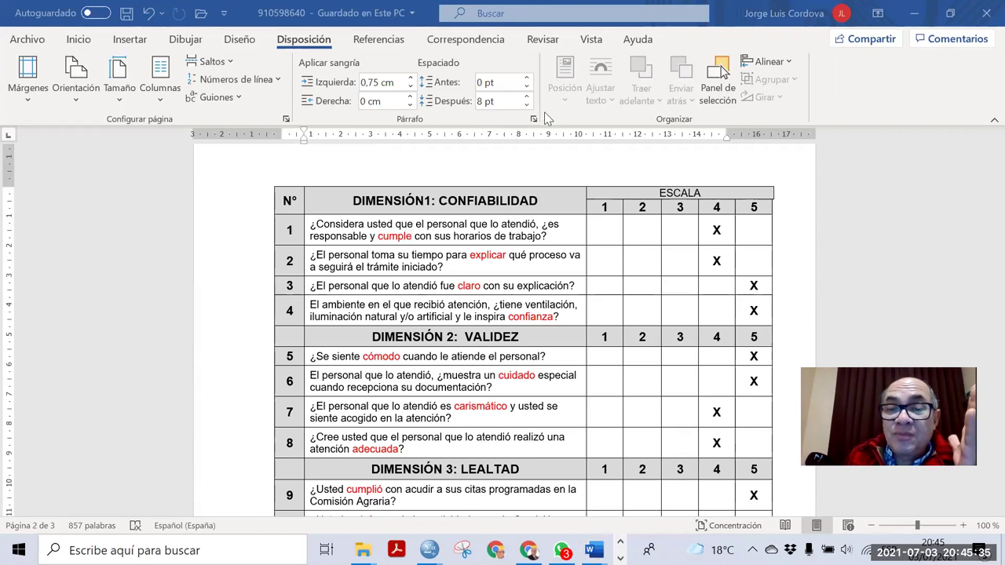
scroll(429, 301, "up", 5)
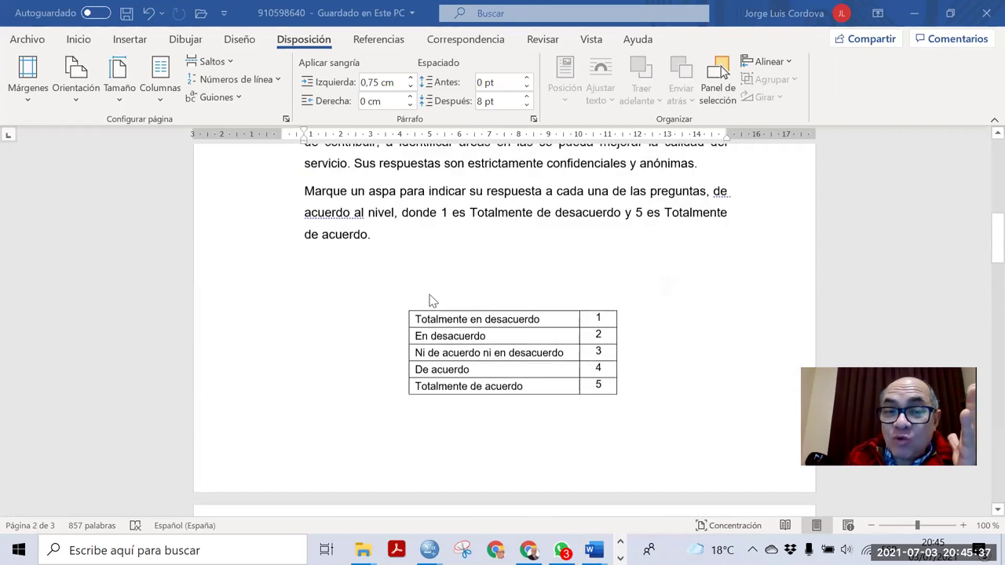
scroll(430, 301, "up", 4)
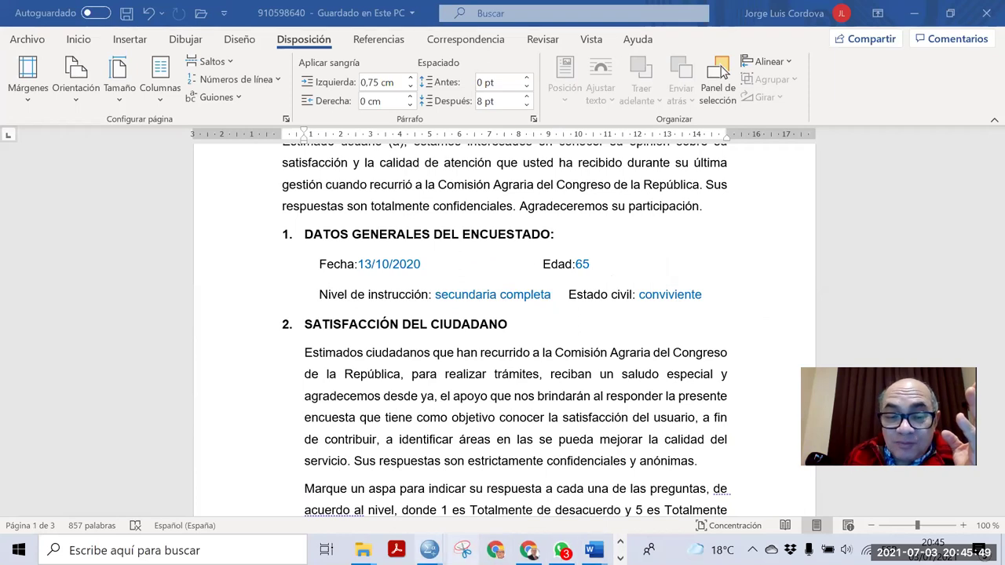
Step: Switch to the SPSS data editor and examine the first five columns of the data view against the questionnaire's fields
mouse_move(429, 550)
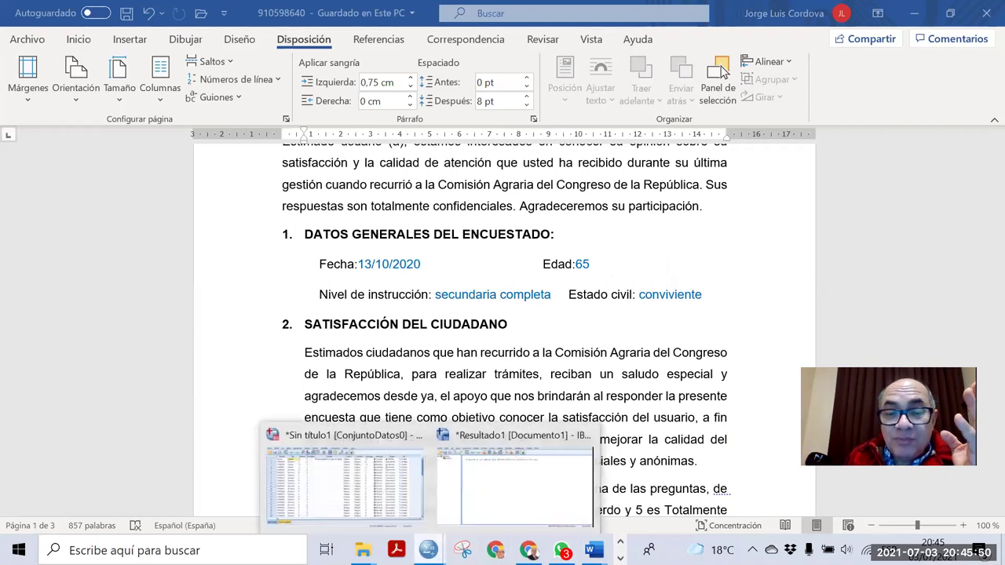
left_click(396, 499)
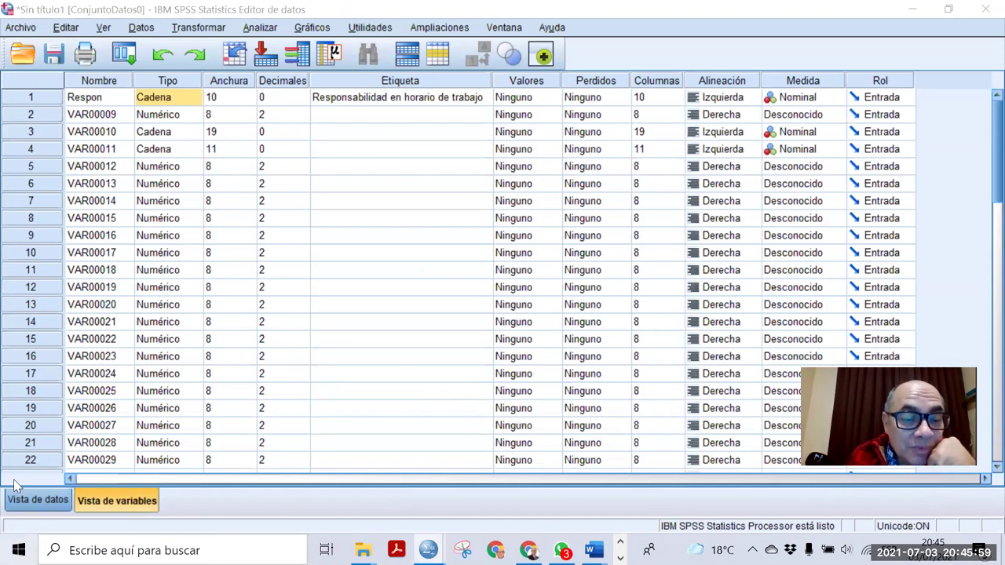
left_click(31, 499)
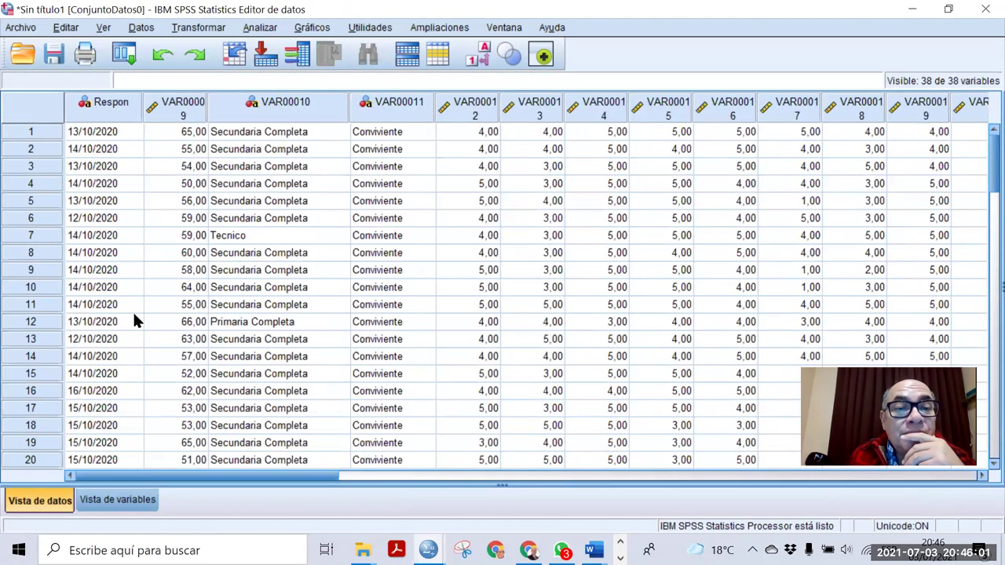
left_click(111, 114)
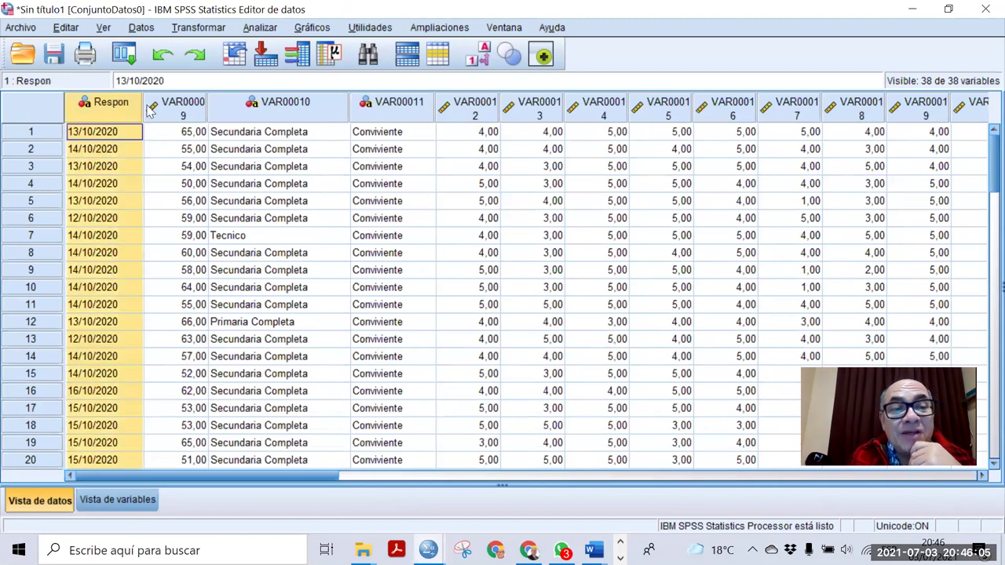
left_click(194, 110)
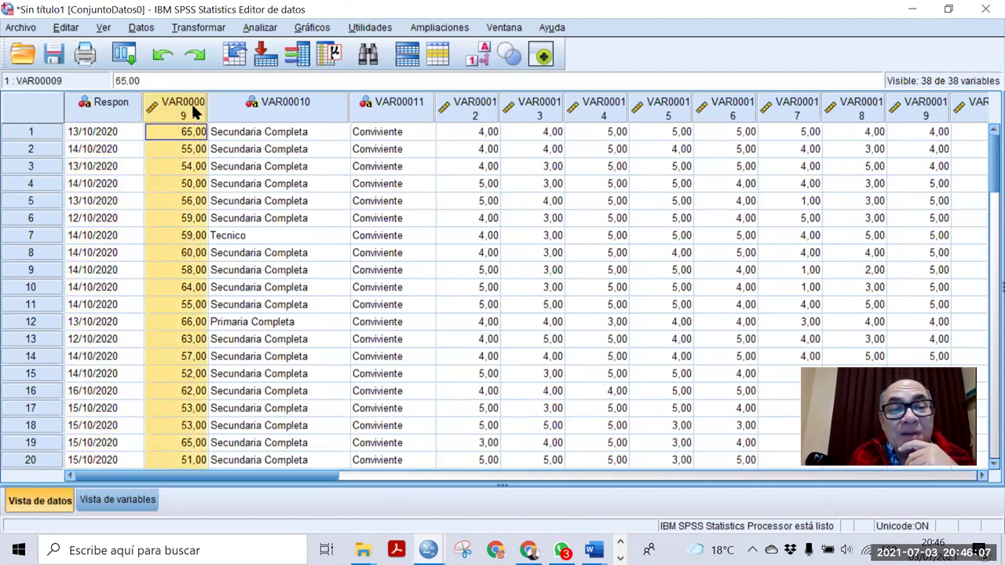
left_click(269, 107)
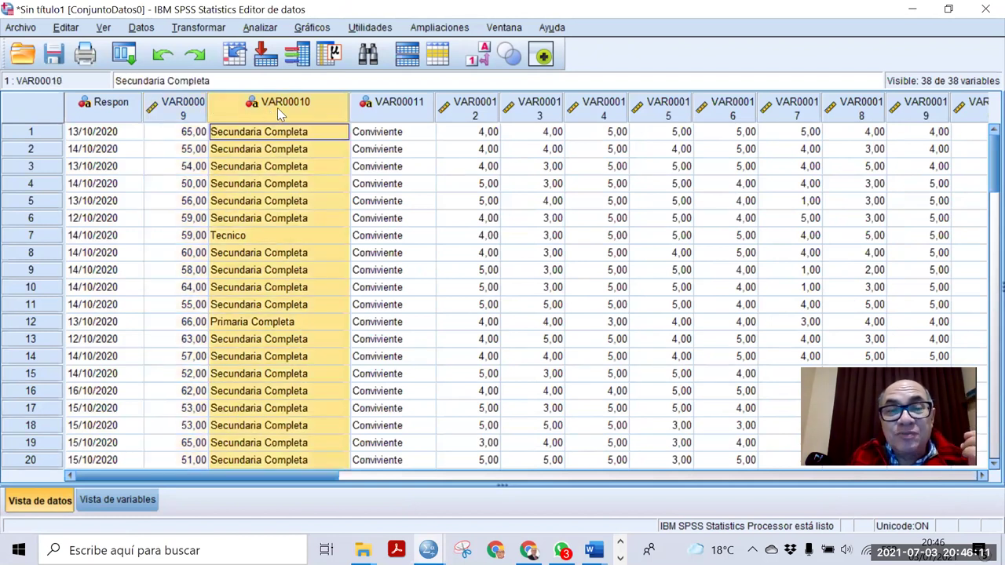
left_click(406, 114)
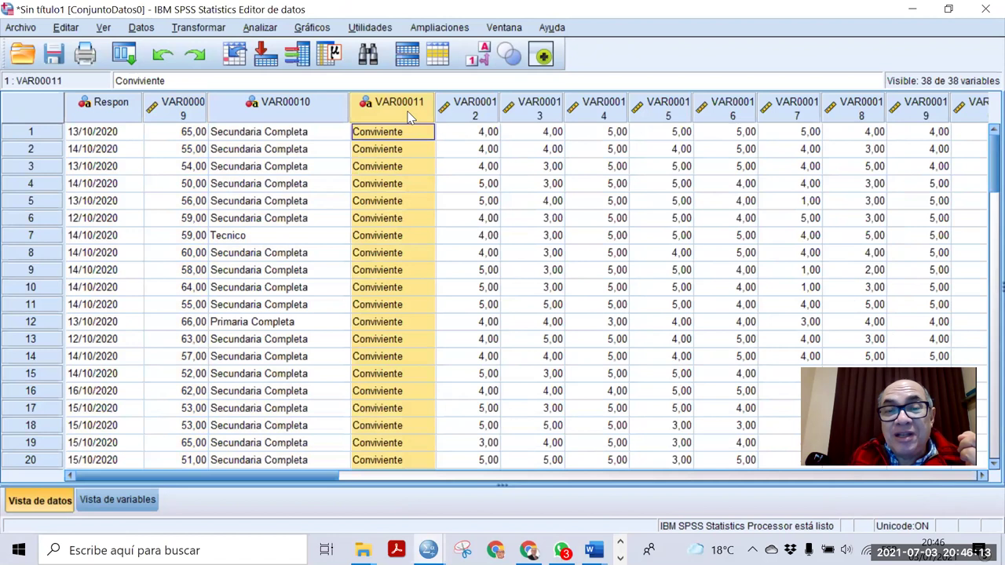
left_click(458, 111)
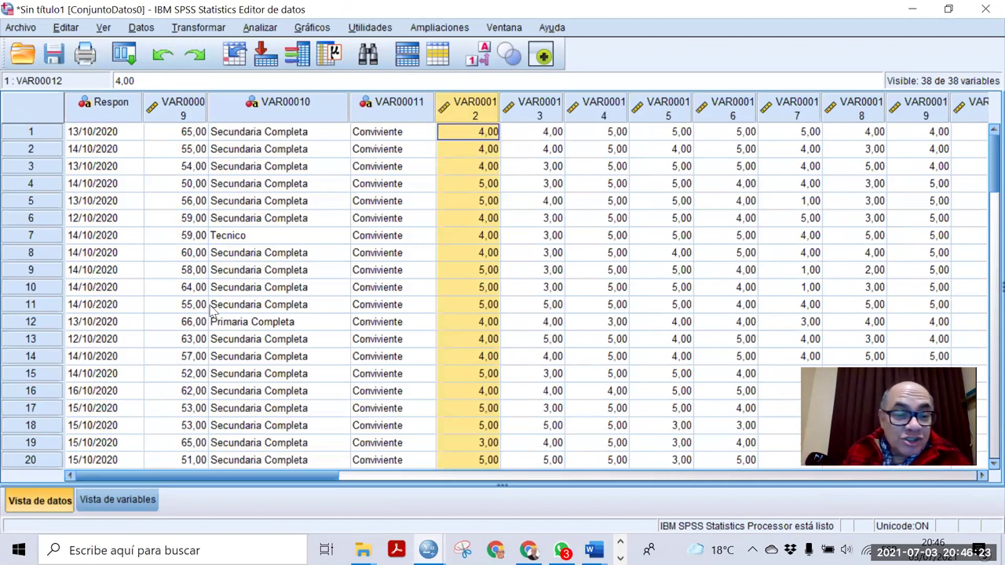
Step: Rename the first variable, Respon, as Fecha in the variable view
left_click(135, 503)
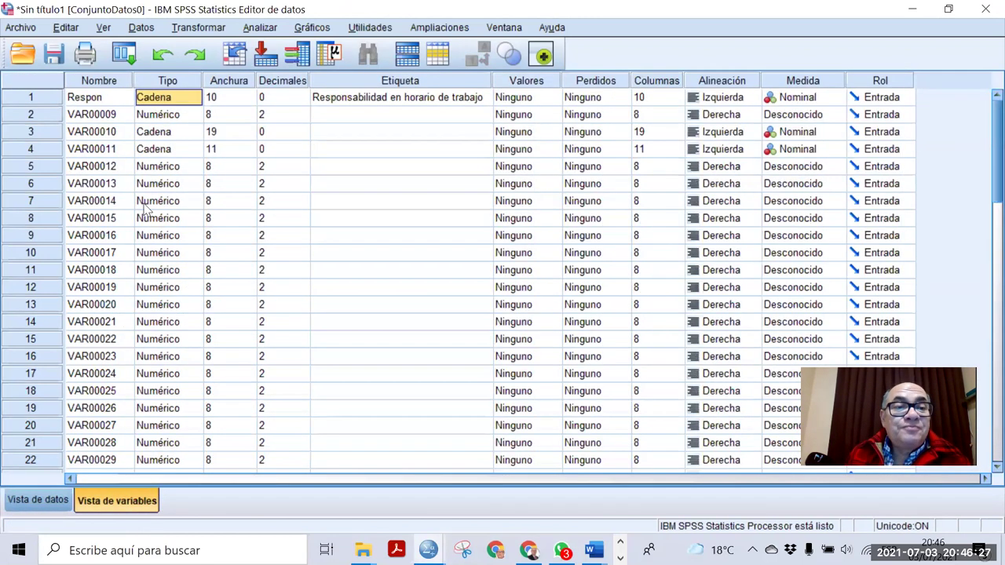
left_click(111, 102)
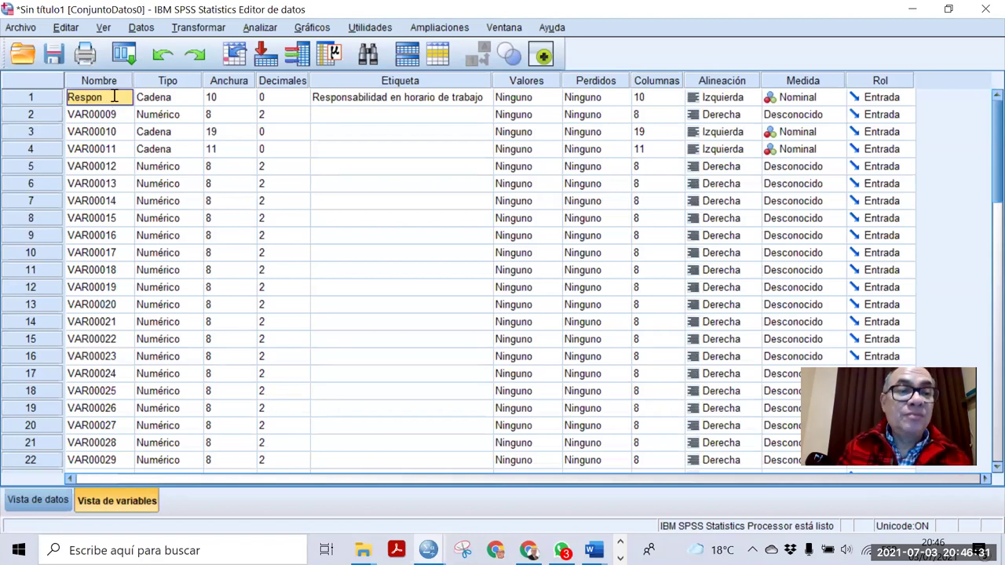
double_click(114, 97)
type("Fecha")
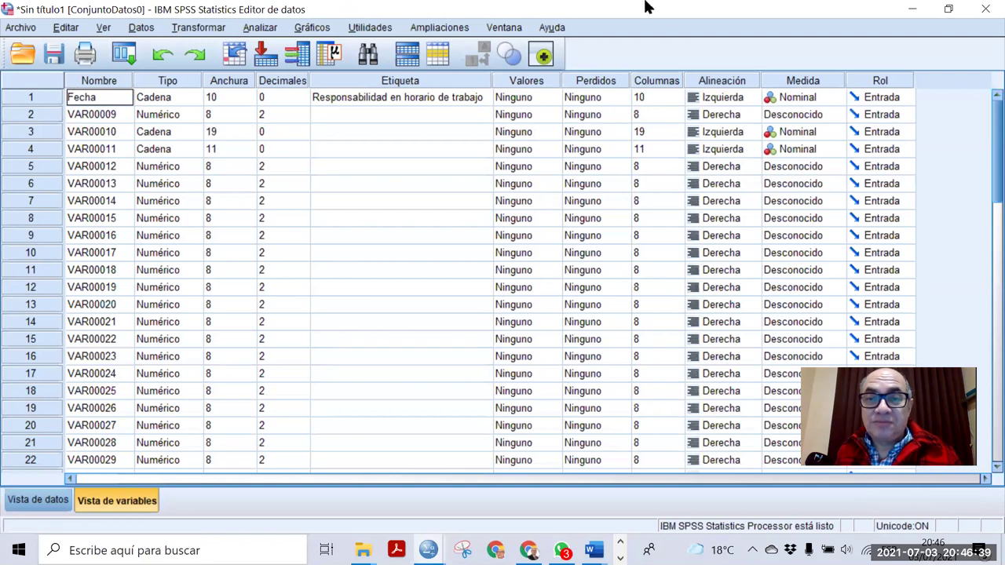
left_click(566, 63)
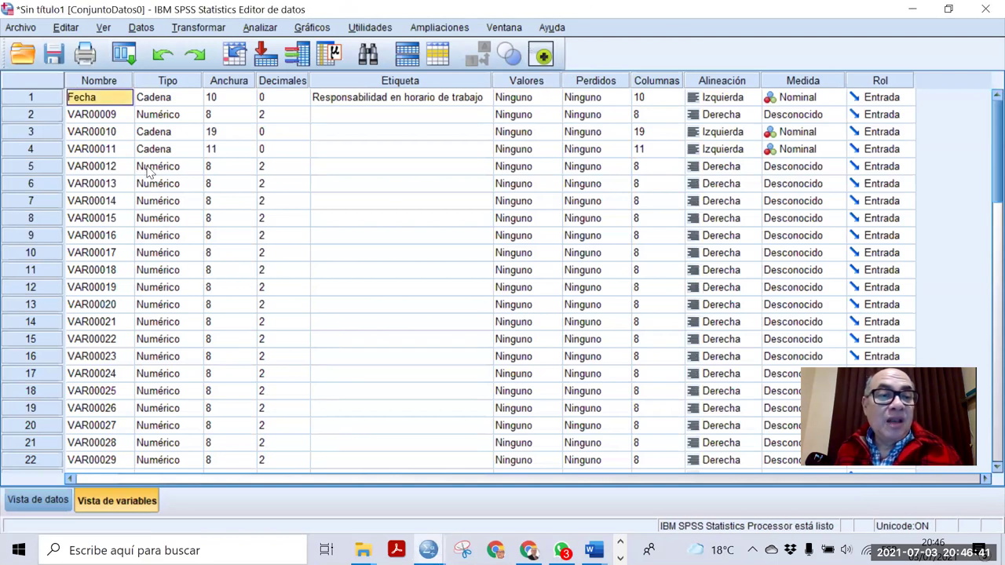
Step: Check the column headings in the data view and rename the second variable as Edad in the variable view
left_click(38, 500)
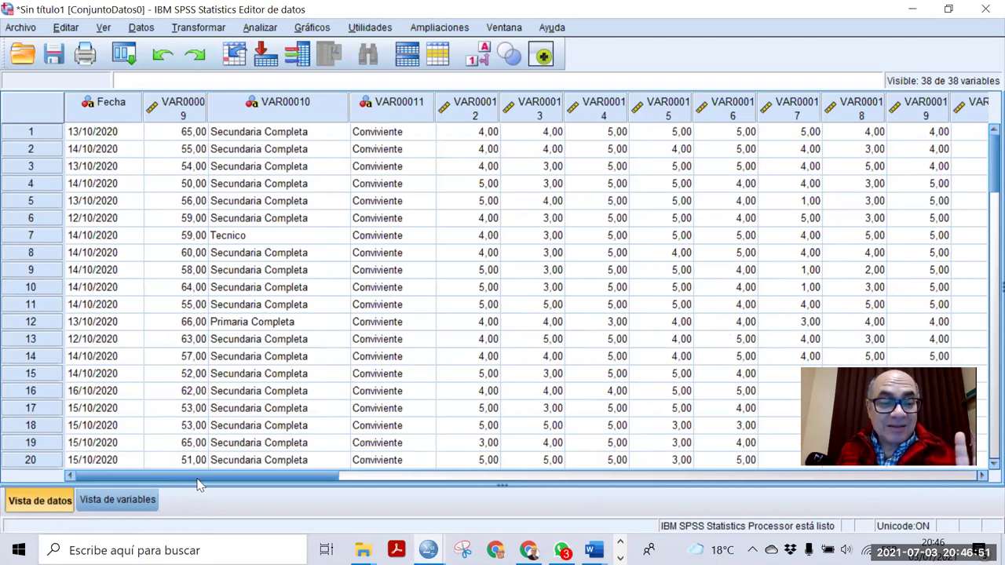
left_click(152, 509)
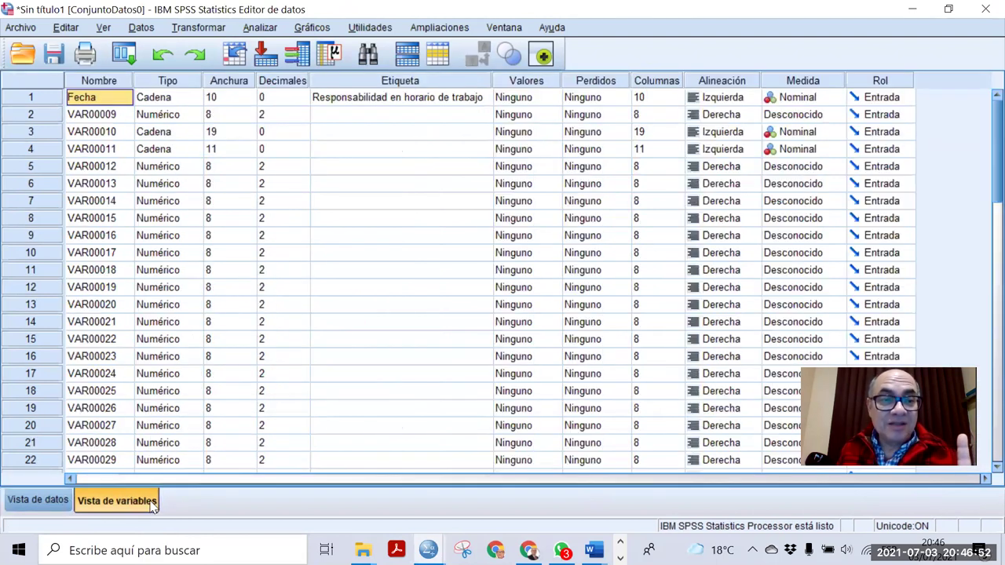
left_click(118, 115)
type("Edad")
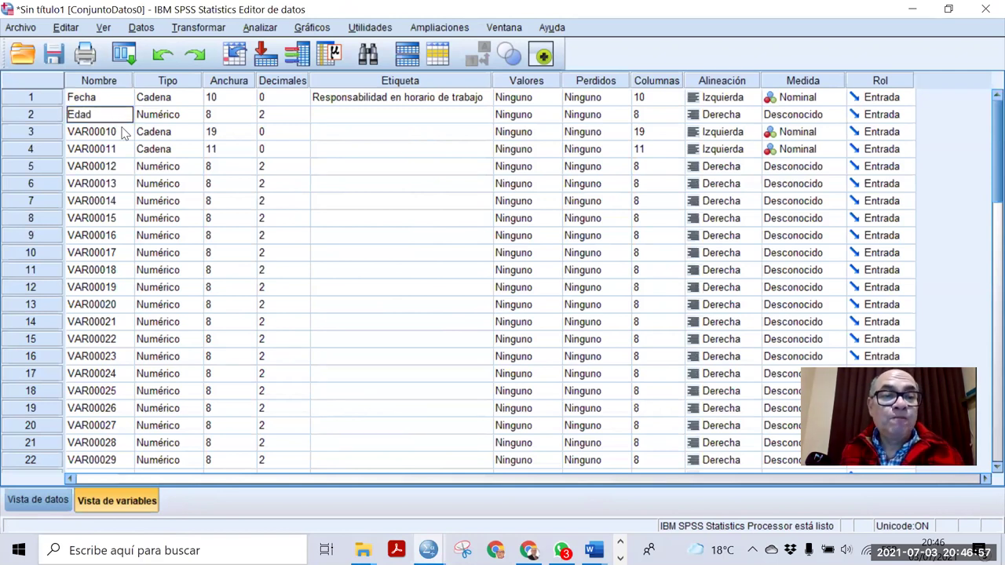
left_click(124, 132)
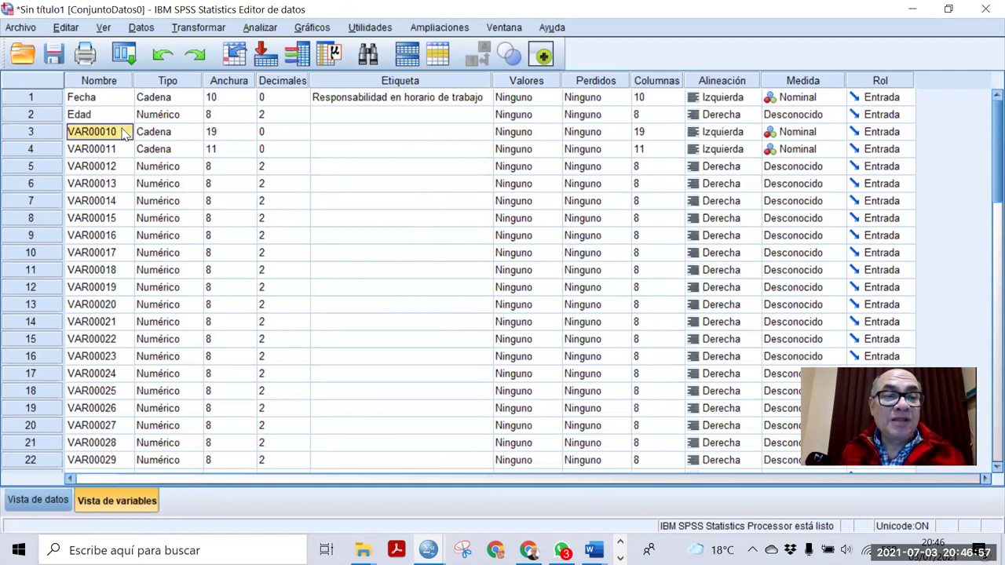
Step: Check the third column's contents in the data view and rename its variable as NivelEduca in the variable view
left_click(44, 503)
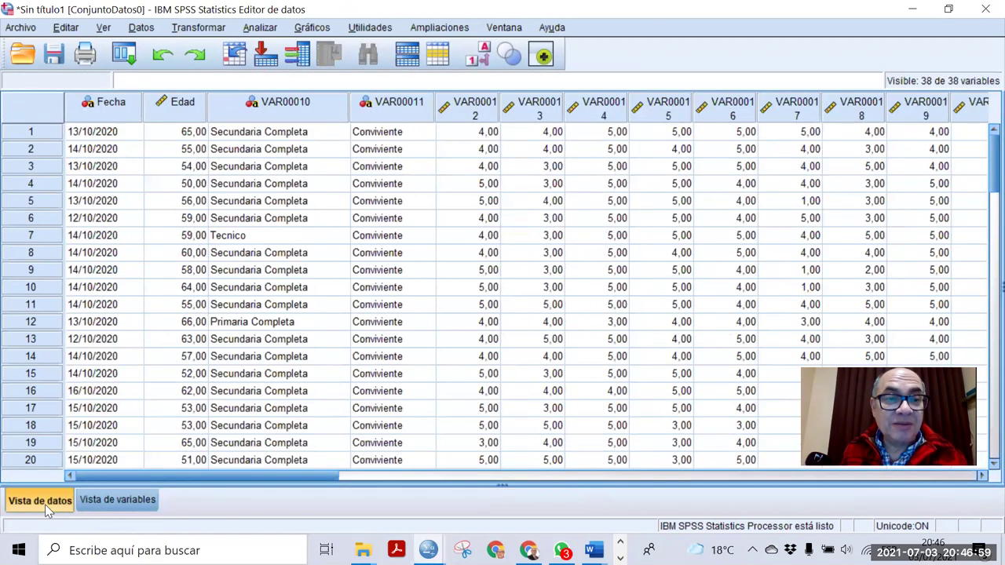
left_click(101, 500)
left_click(86, 132)
type("Ni")
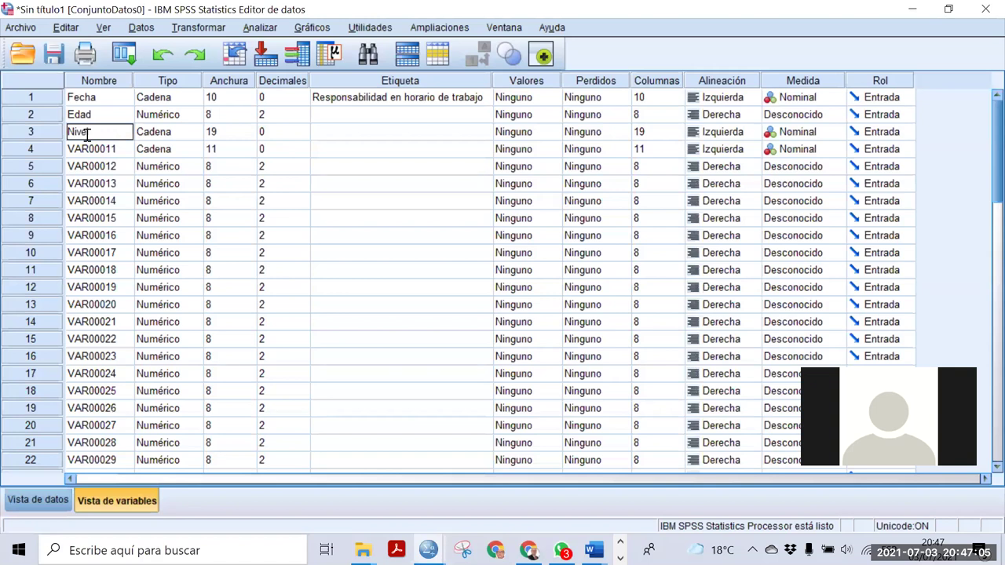
type("velEduca")
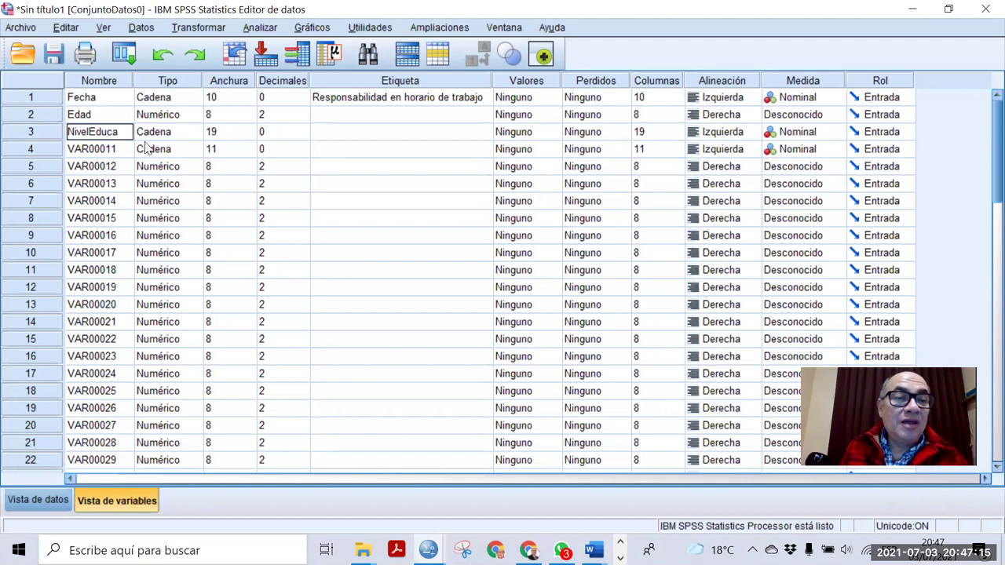
Step: Rename the fourth variable as EstaCivi and the fifth variable as Responsa
left_click(93, 152)
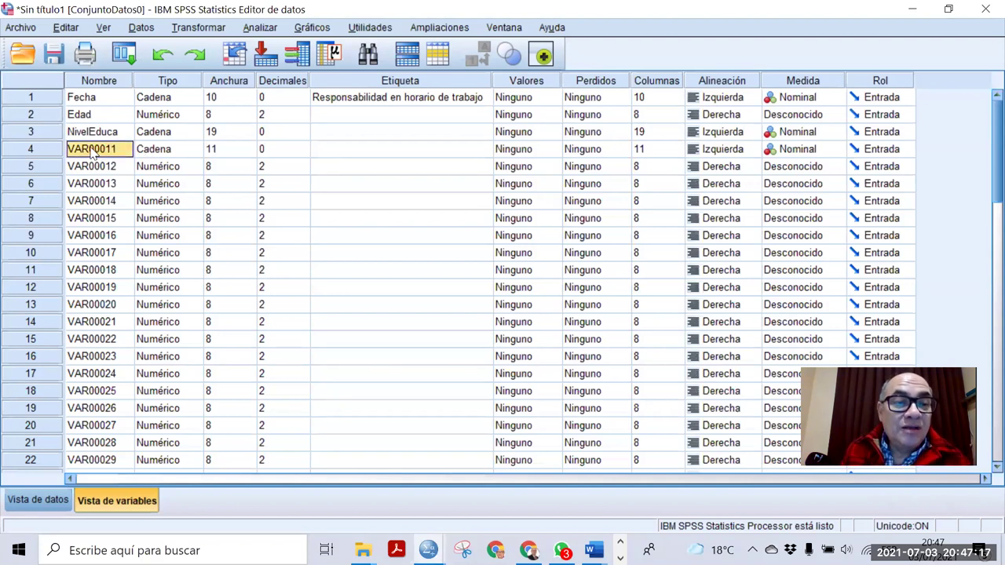
type("Esta")
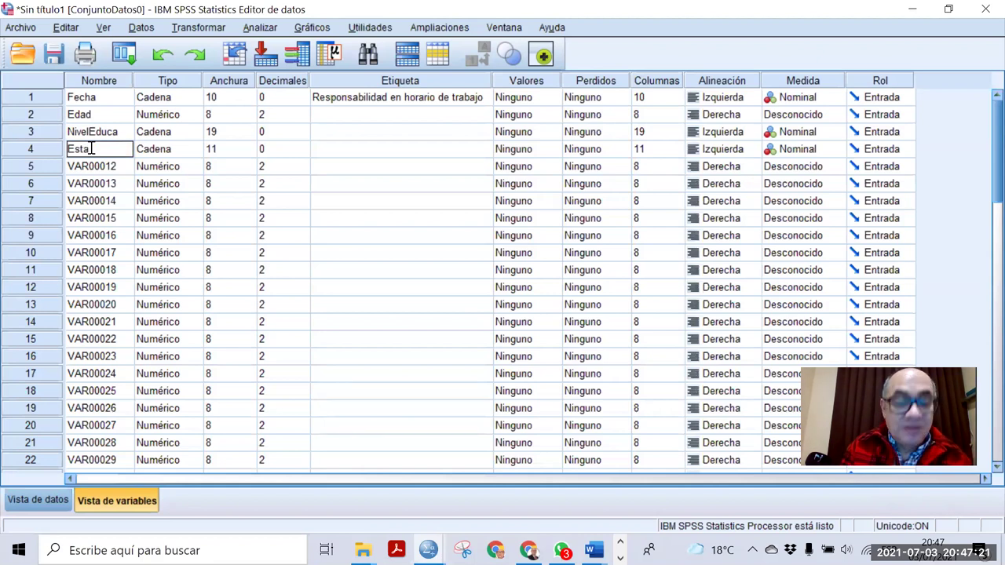
type("Civi")
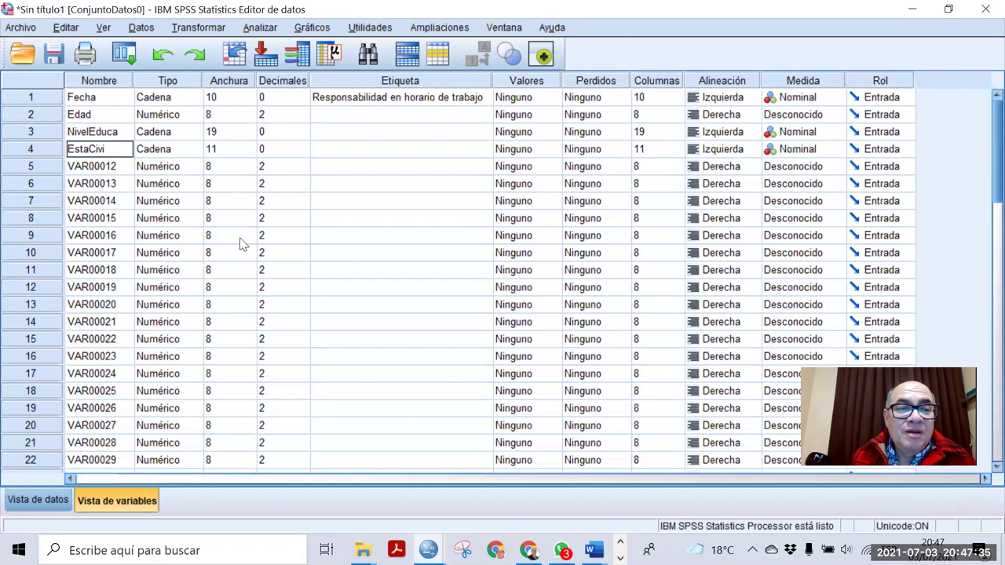
left_click(109, 171)
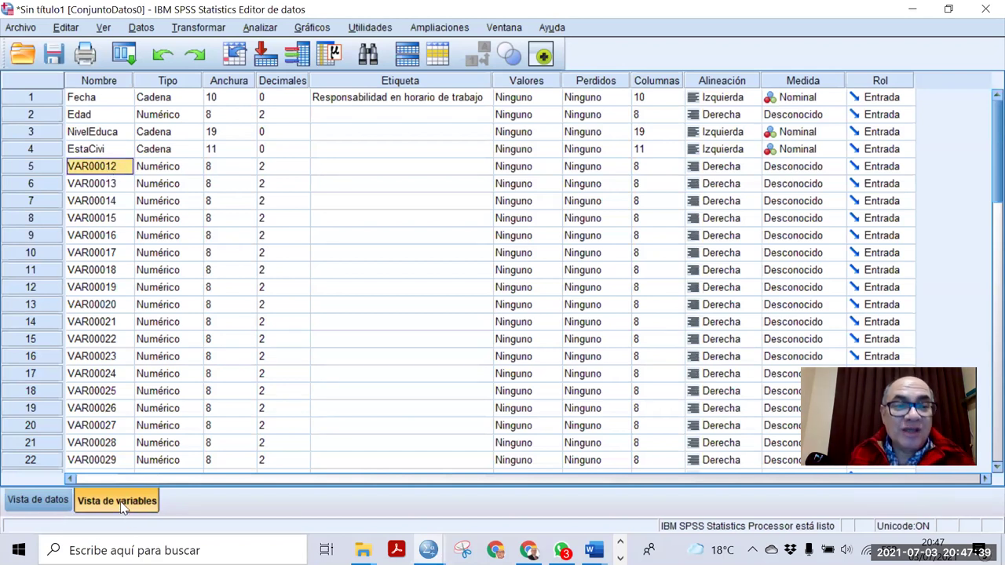
type("Responsa")
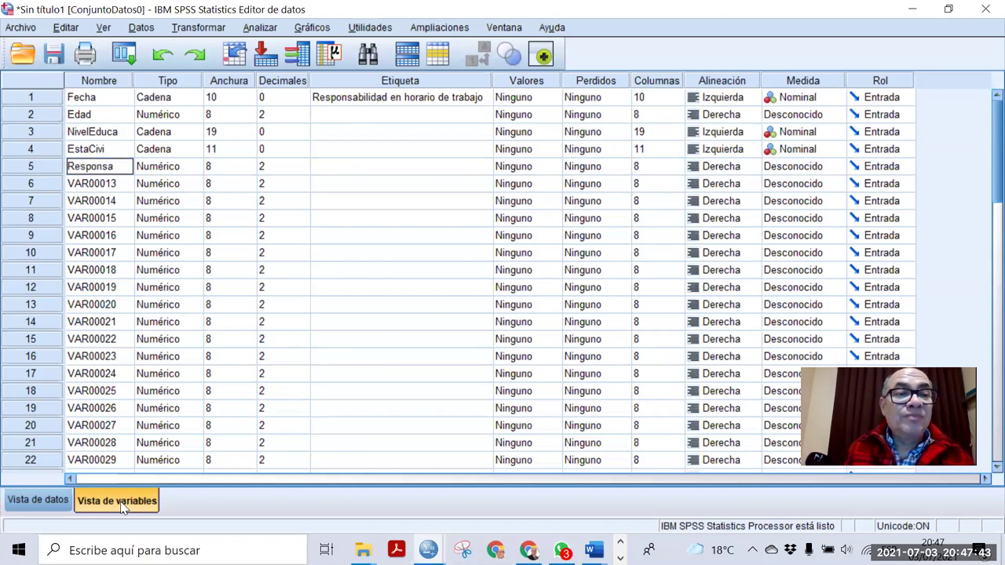
Step: Delete the label text of the Fecha variable
left_click(398, 218)
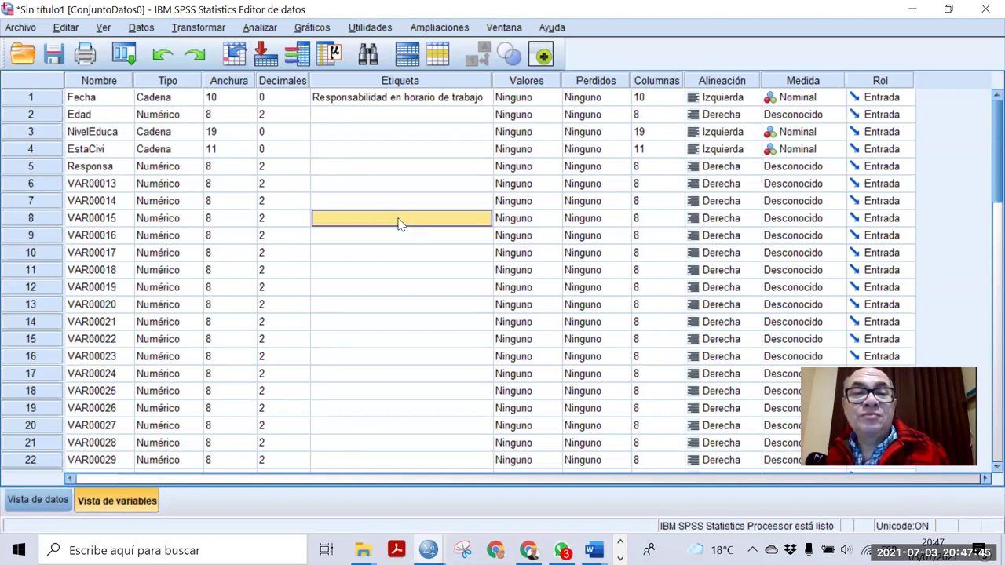
left_click(379, 99)
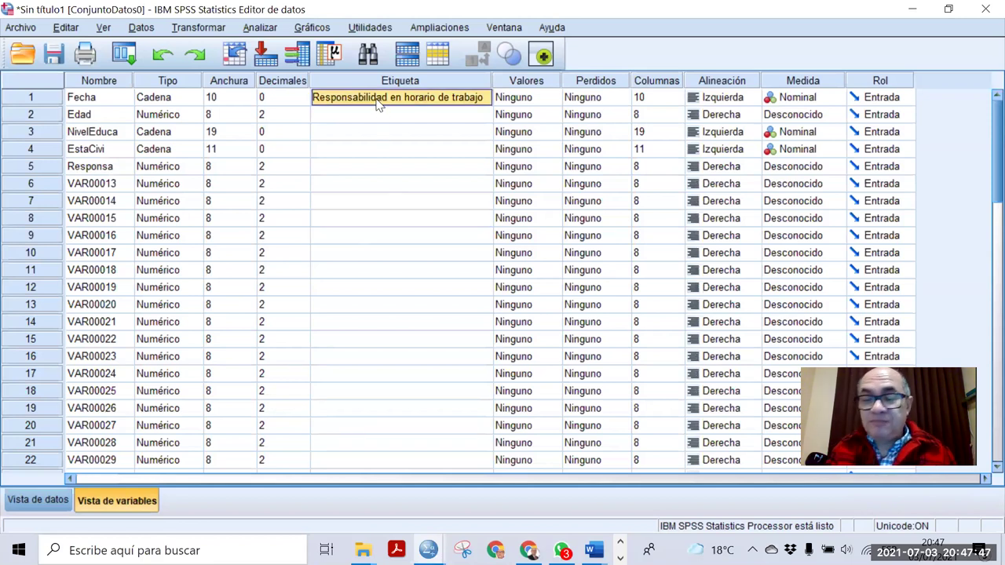
key("Delete")
Step: Label the Responsa variable "Responsabilidad en horario de trabajo"
left_click(336, 168)
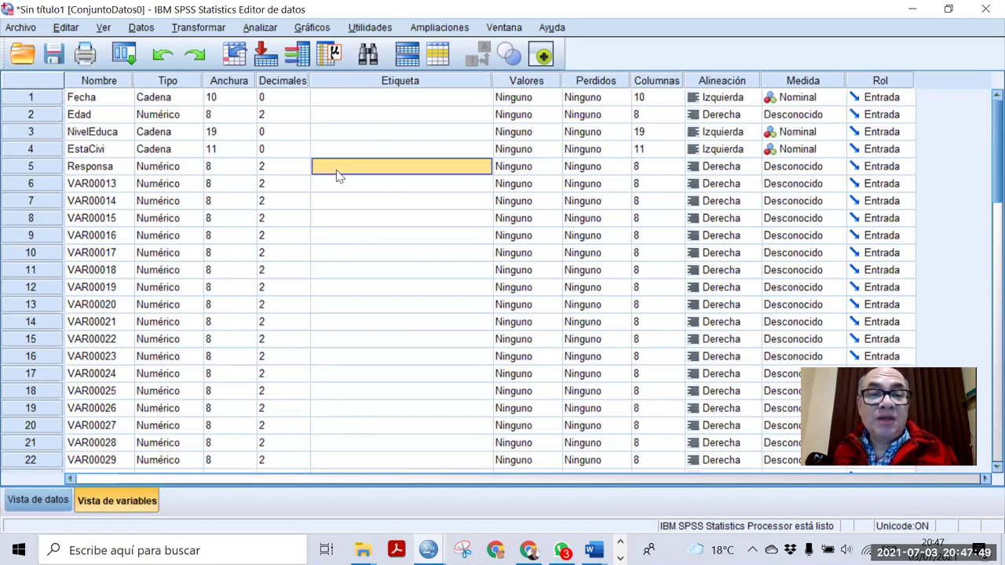
left_click(331, 166)
type("Res")
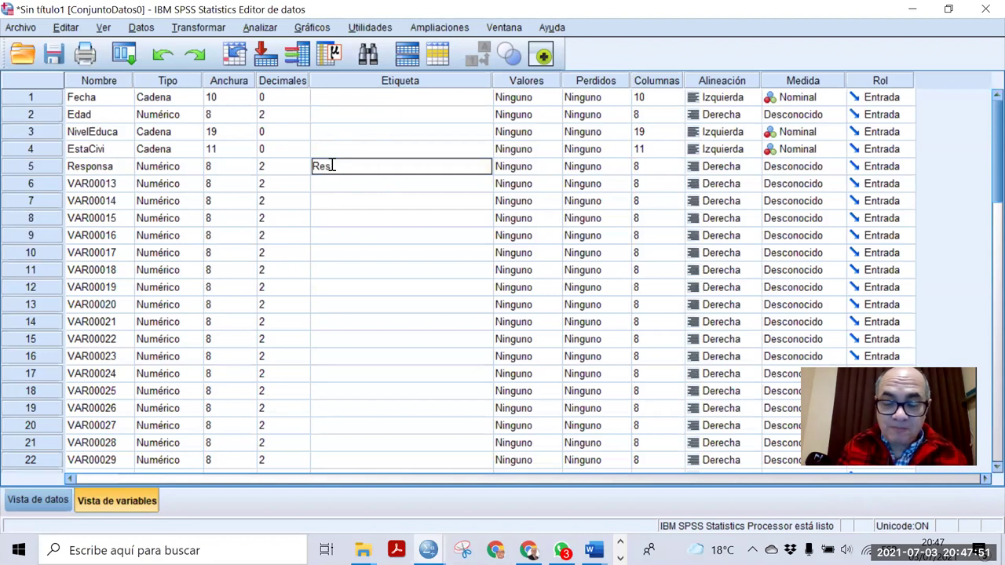
type("ponsabilidad e")
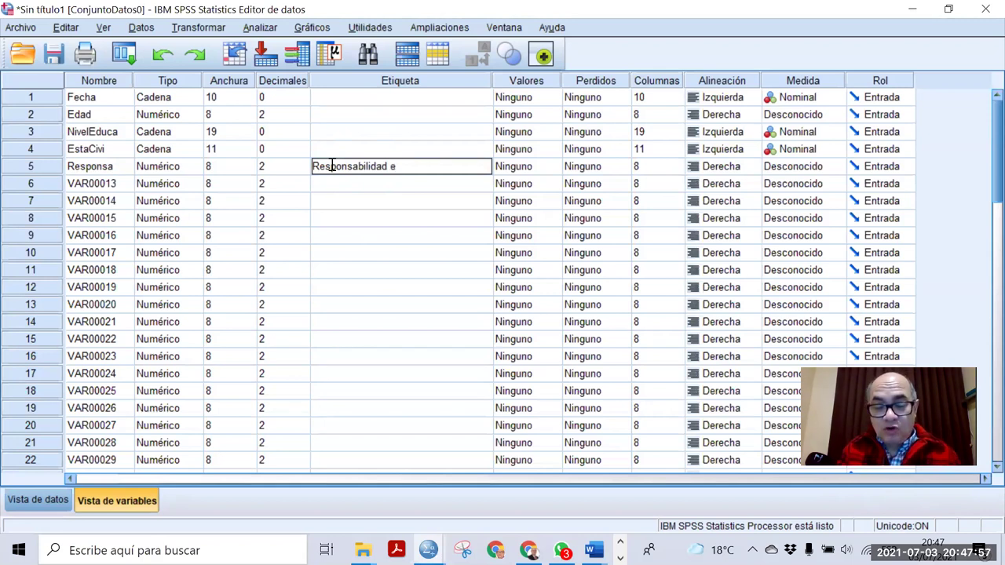
type("n horario de trabajo")
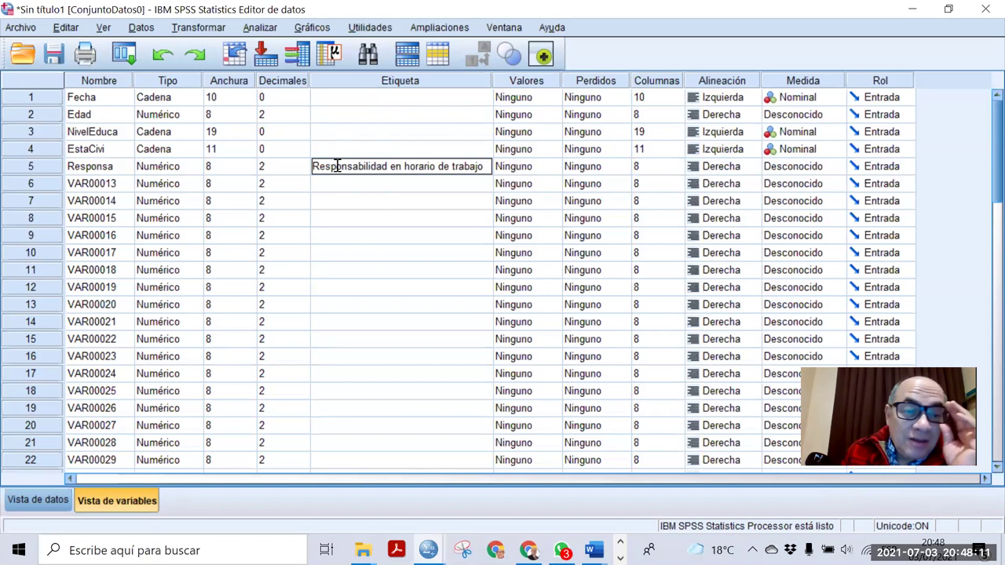
Step: Change the Fecha variable's type from string to date with the dd-mmm-aaaa format
double_click(194, 106)
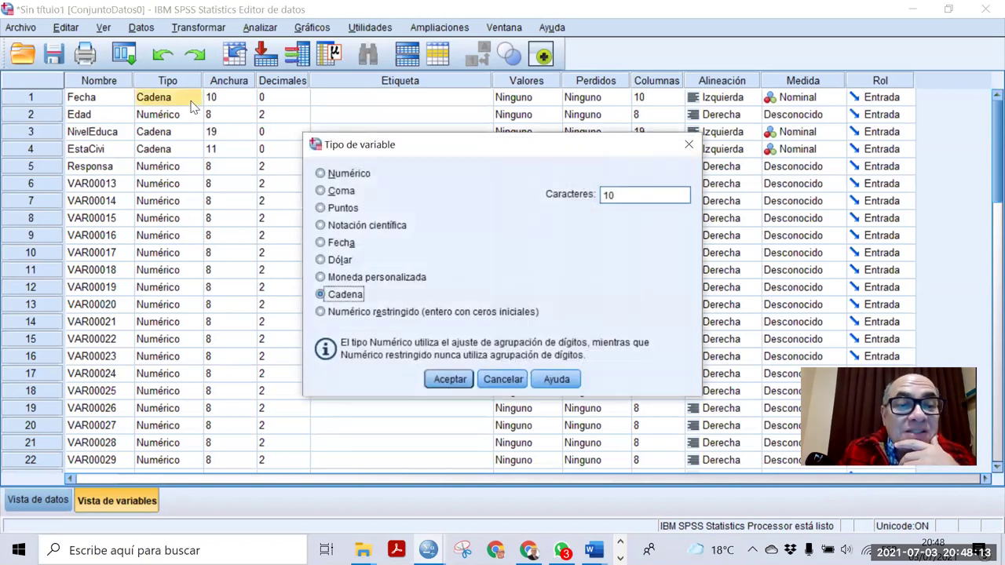
left_click(322, 244)
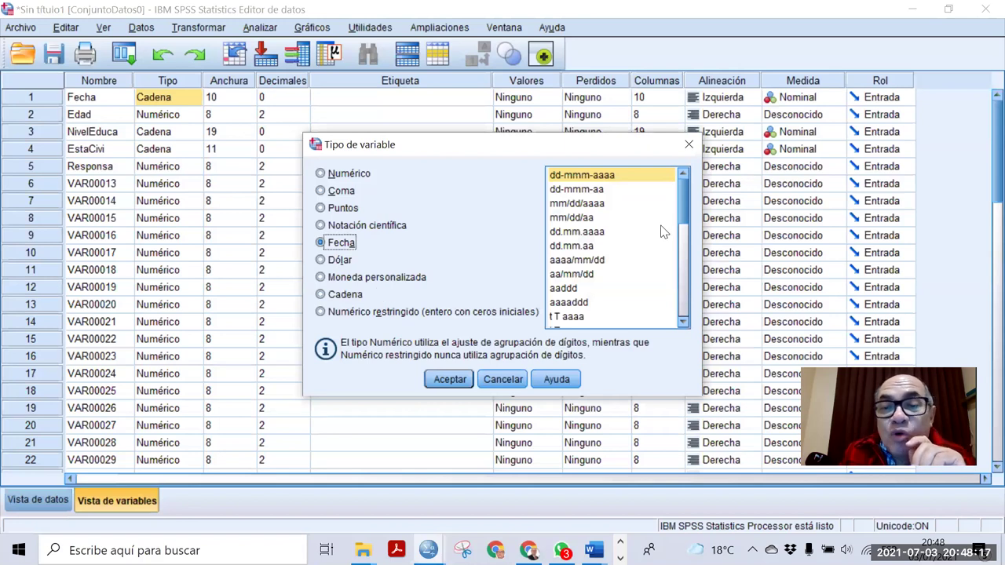
left_click(614, 180)
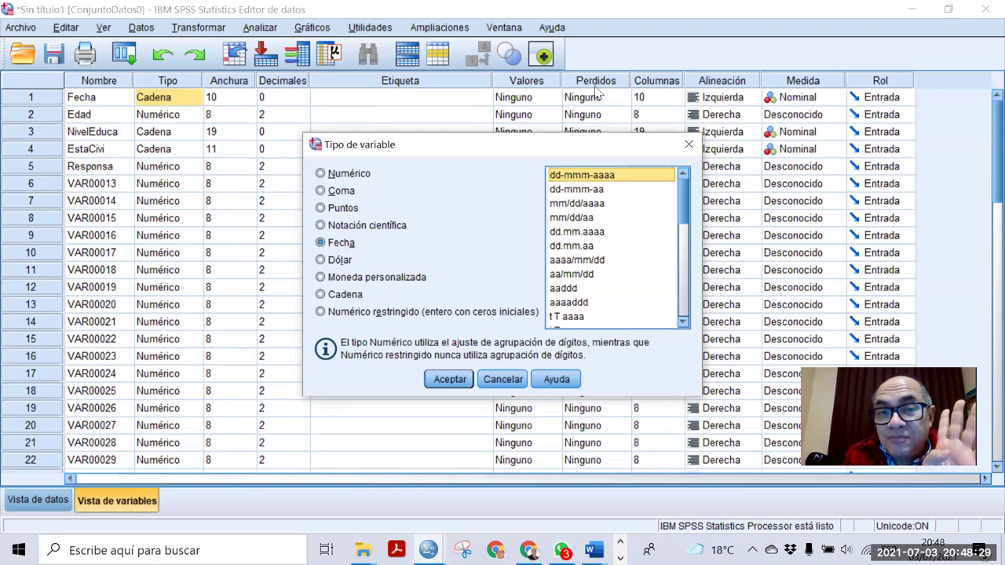
left_click(450, 378)
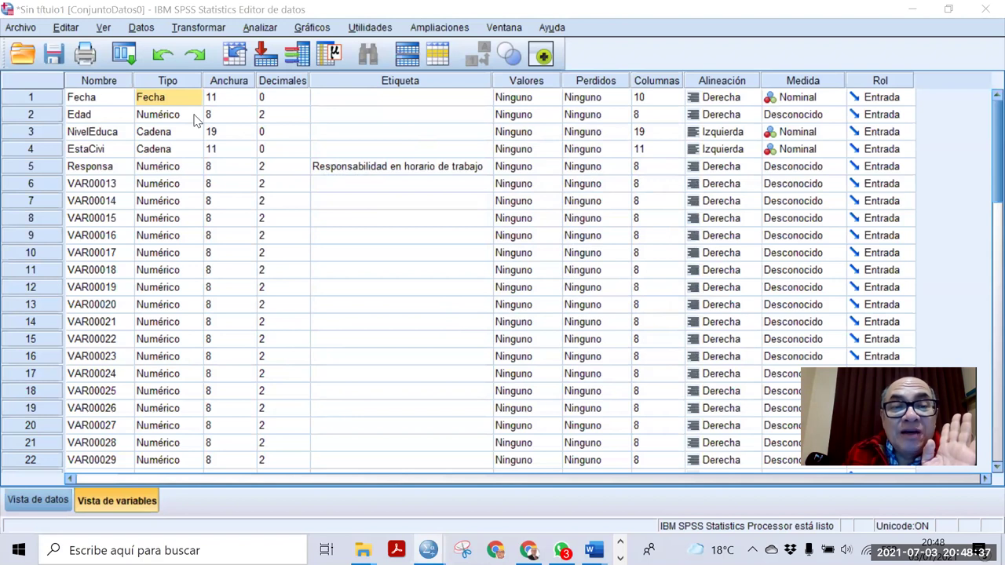
Step: Set the numeric Edad variable to 0 decimal places in its variable type settings
left_click(196, 119)
left_click(196, 117)
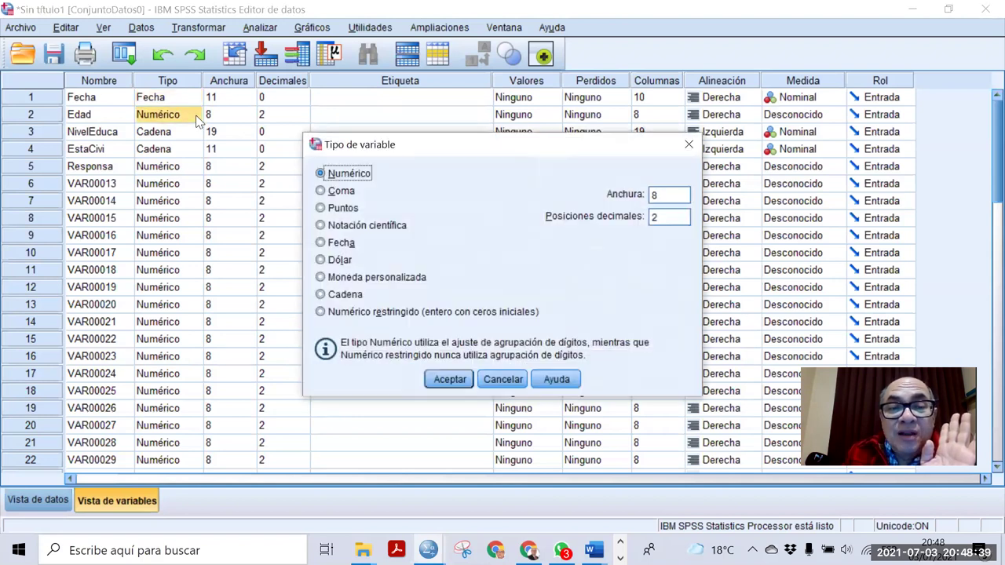
left_click(668, 217)
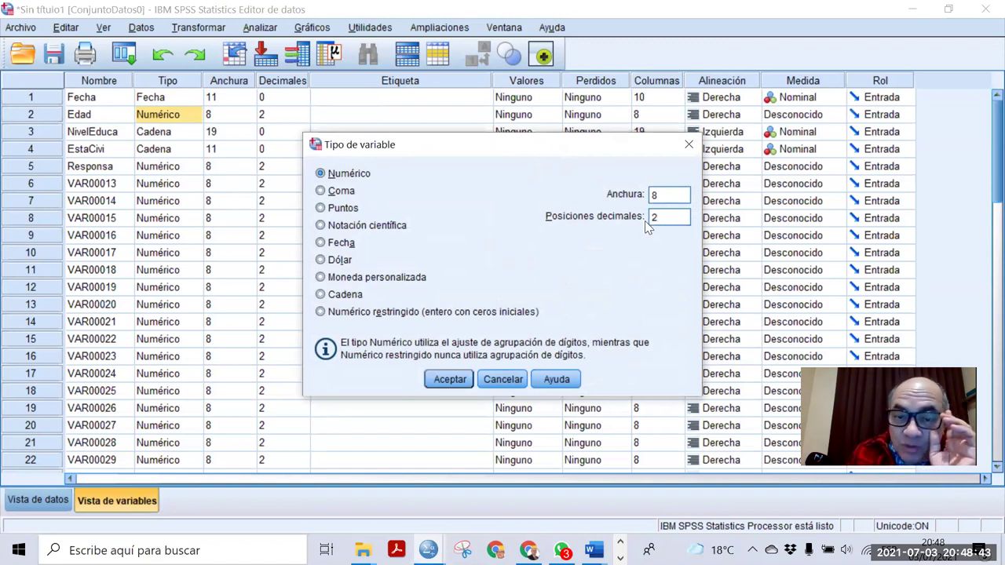
key("BackSpace")
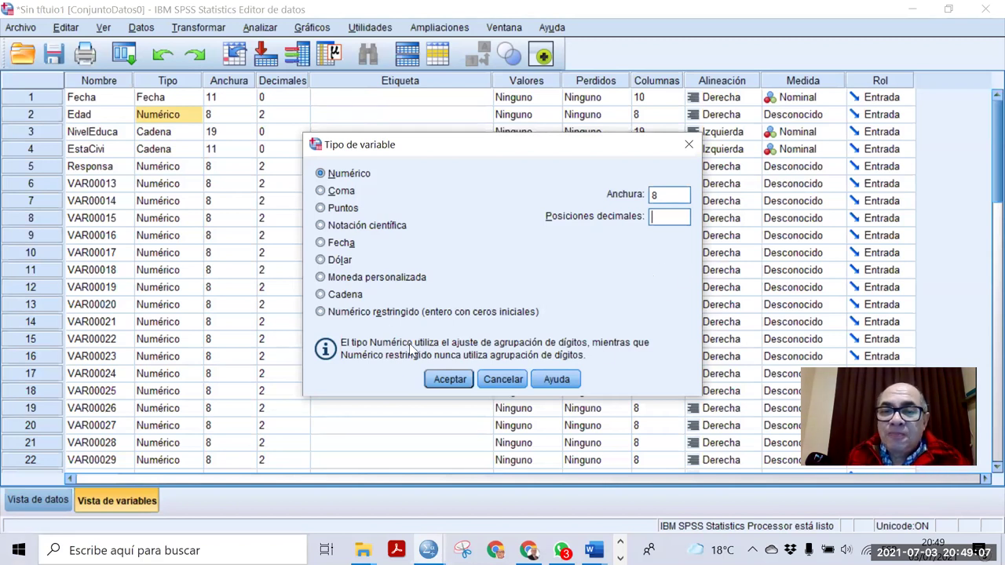
left_click(449, 379)
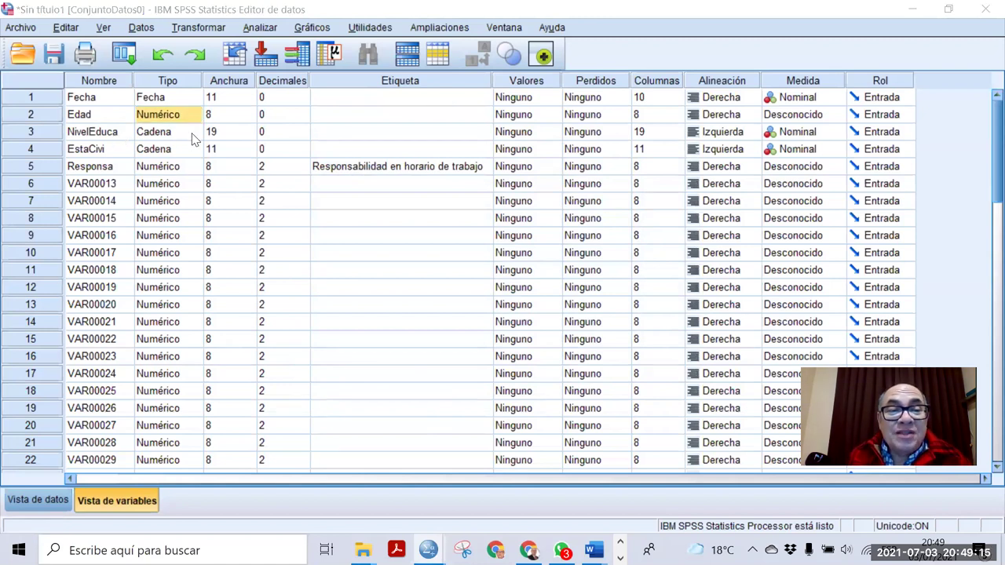
Step: Review the variable type settings of NivelEduca and EstaCivi and accept both as Cadena
left_click(190, 132)
left_click(193, 128)
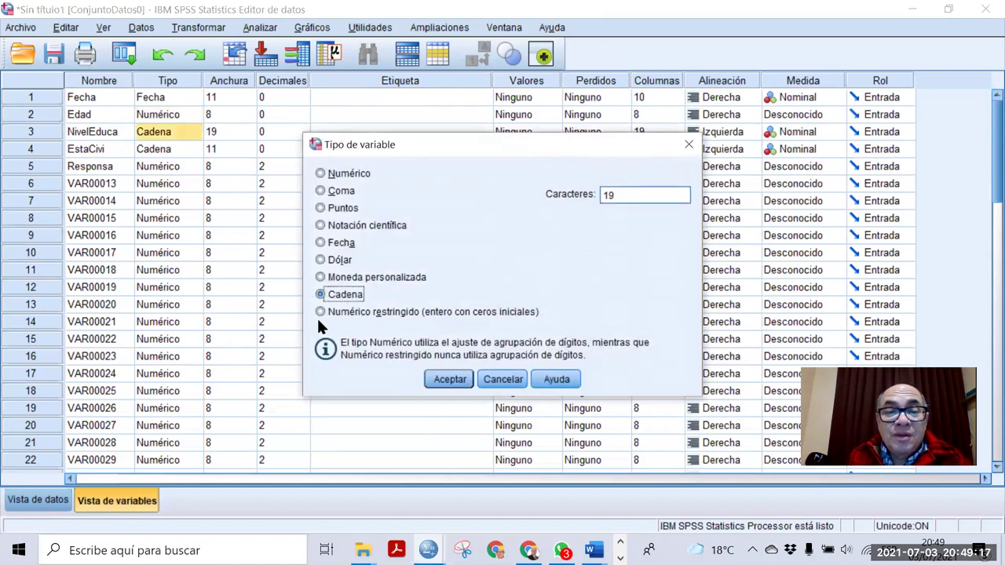
left_click(452, 379)
left_click(187, 149)
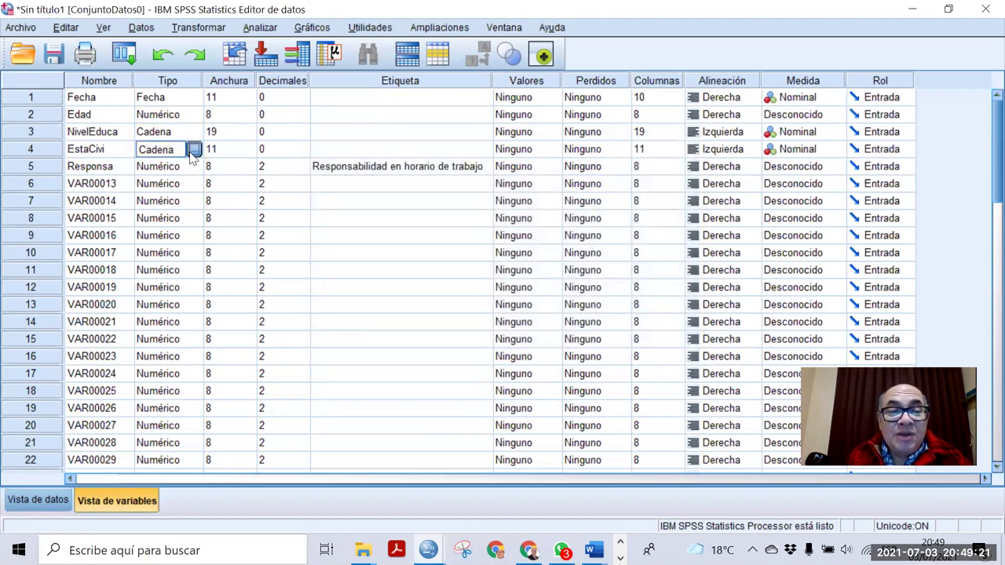
left_click(193, 149)
left_click(444, 379)
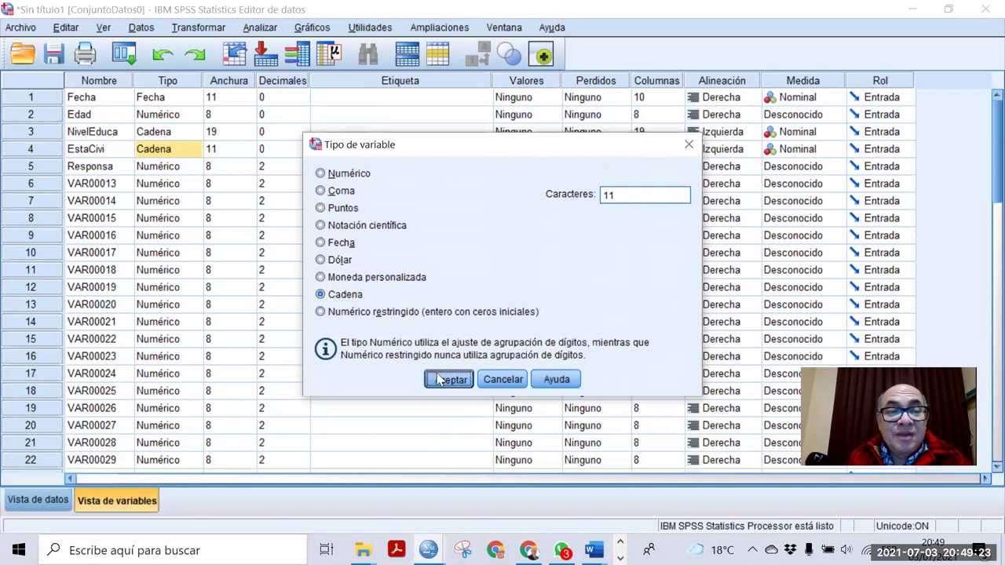
Step: Change the Responsa variable's type to Cadena
left_click(187, 167)
left_click(193, 166)
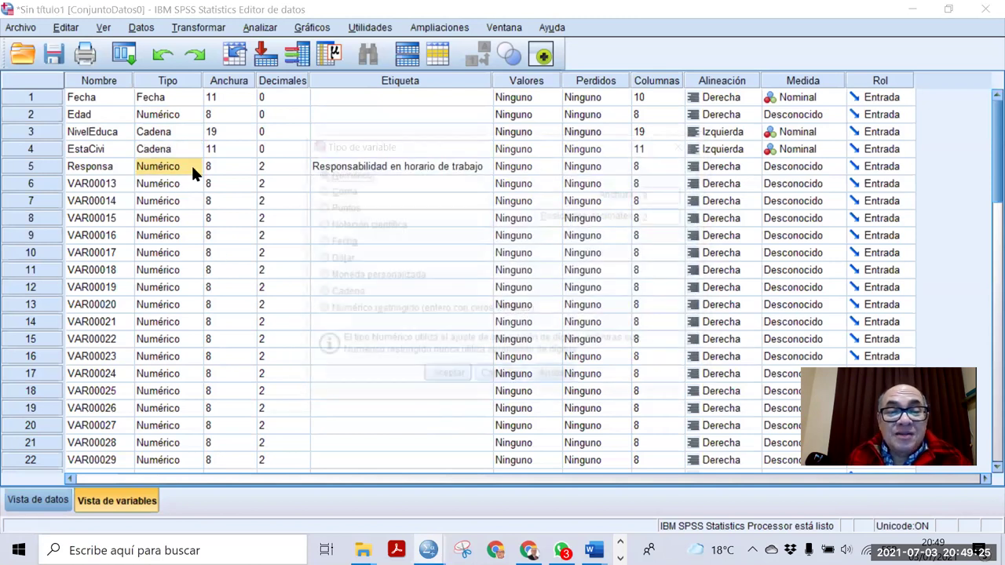
left_click(353, 296)
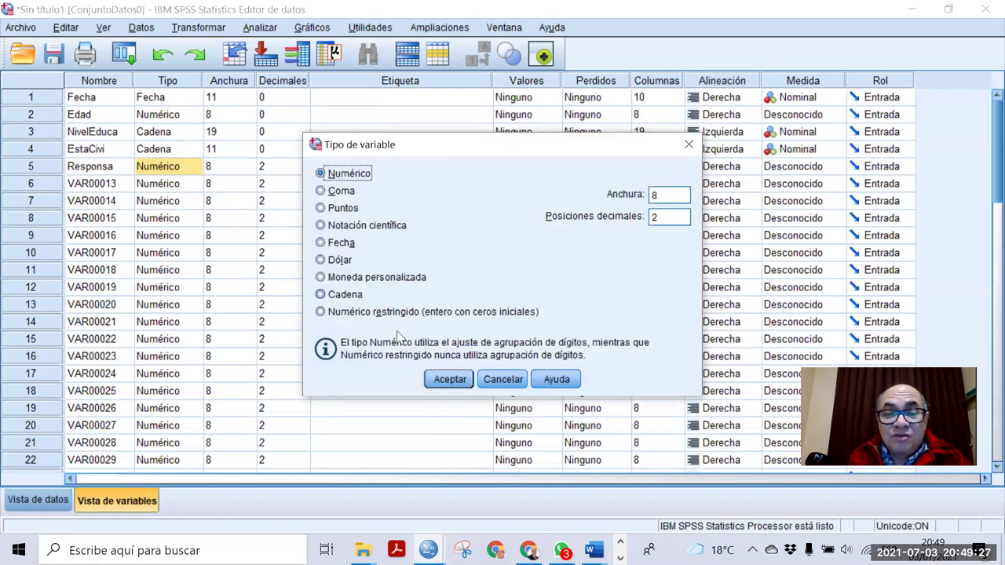
left_click(460, 379)
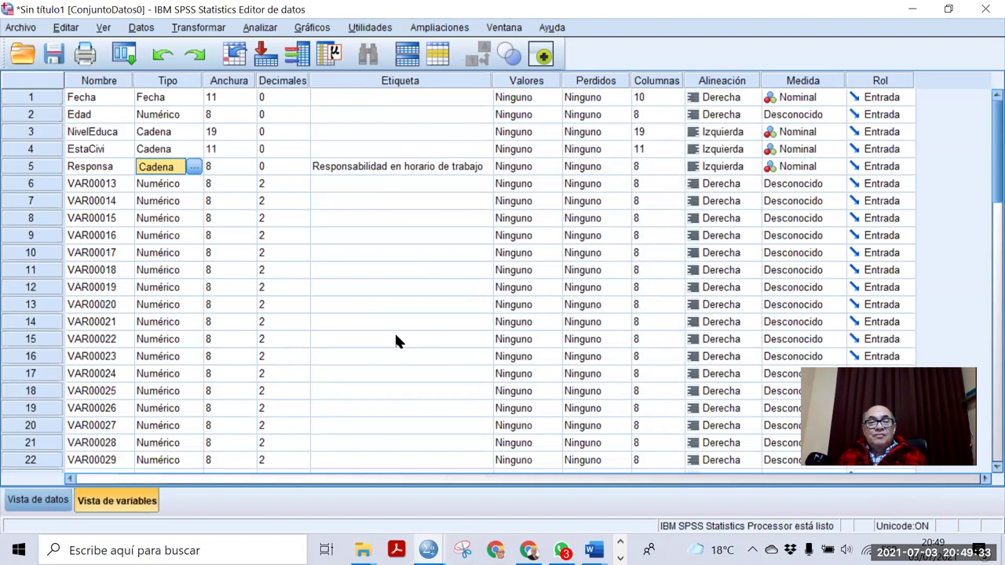
Step: Label the Fecha variable "Fecha de aoplicación de la encuesta"
left_click(330, 101)
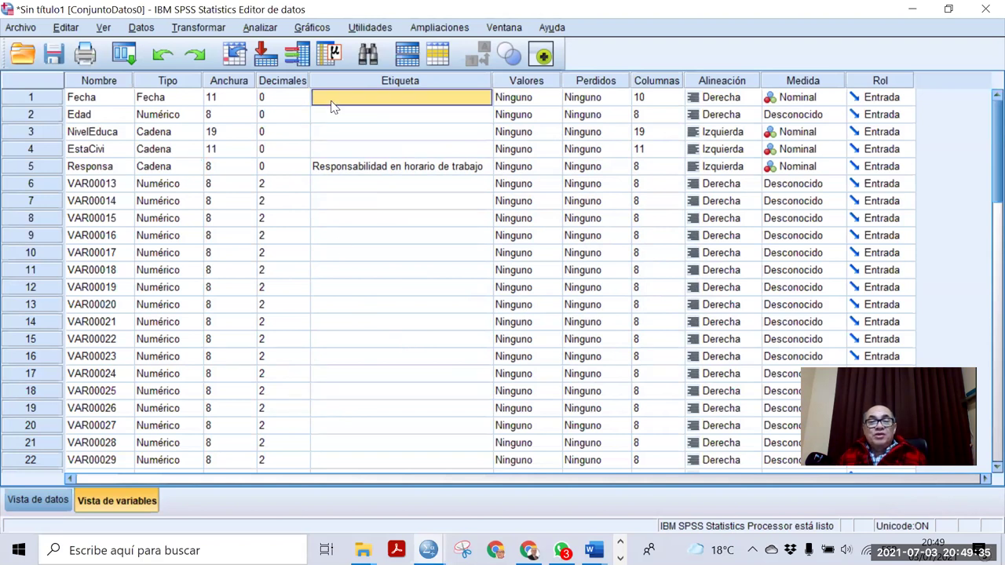
type("F")
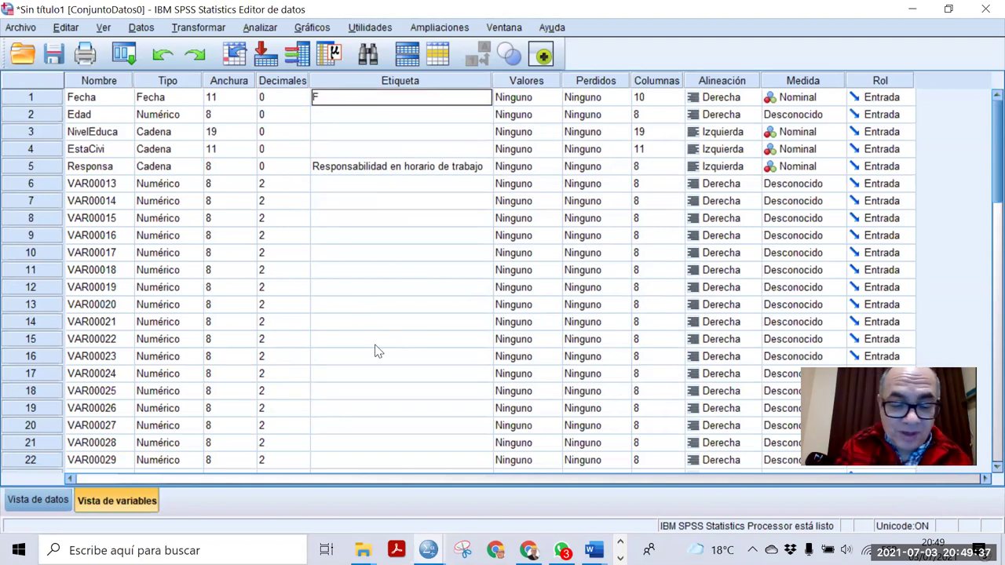
type("echa de aoplicaci")
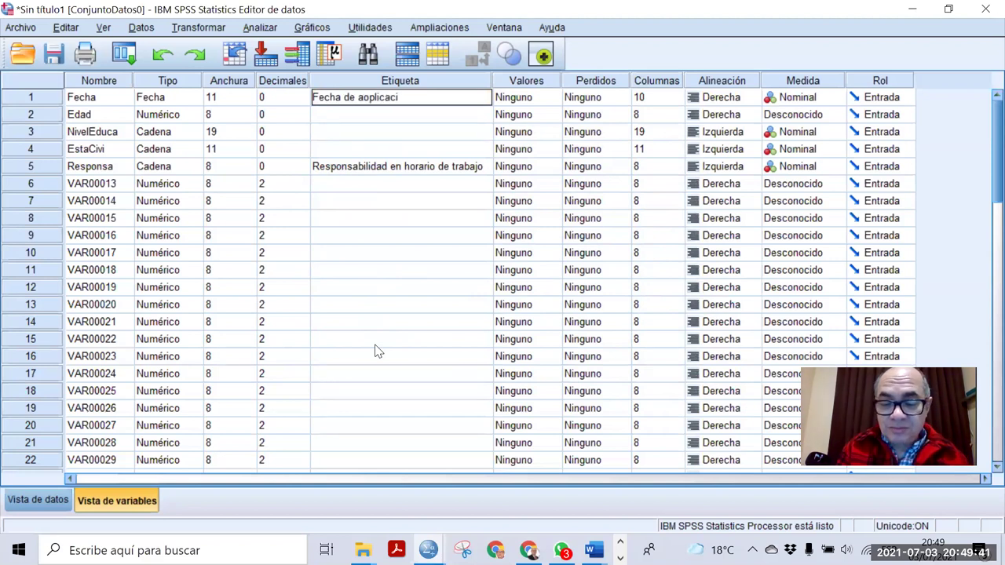
type("ón de la")
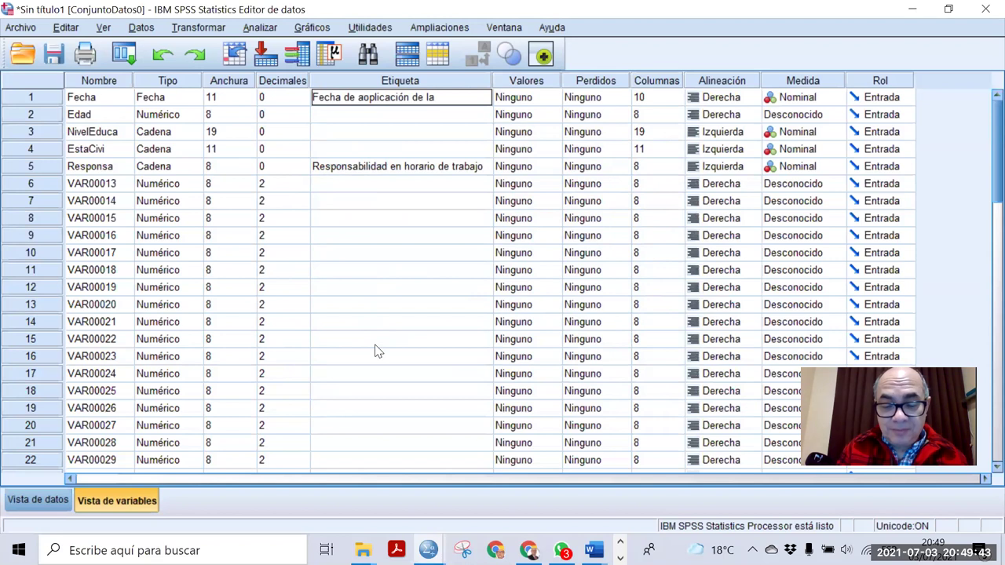
type(" encuesta")
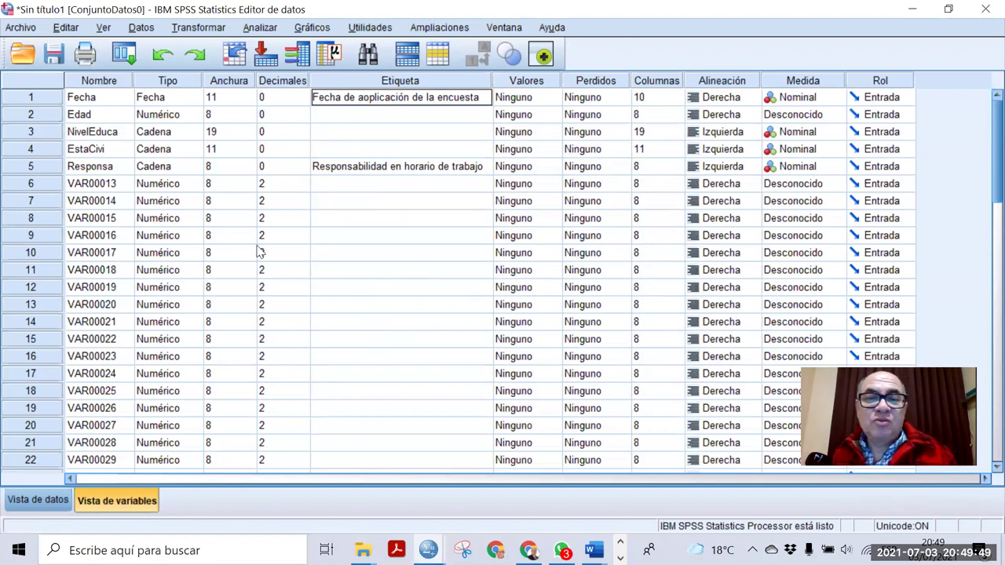
Step: Label the Edad variable "Edad del ciudadano"
left_click(343, 119)
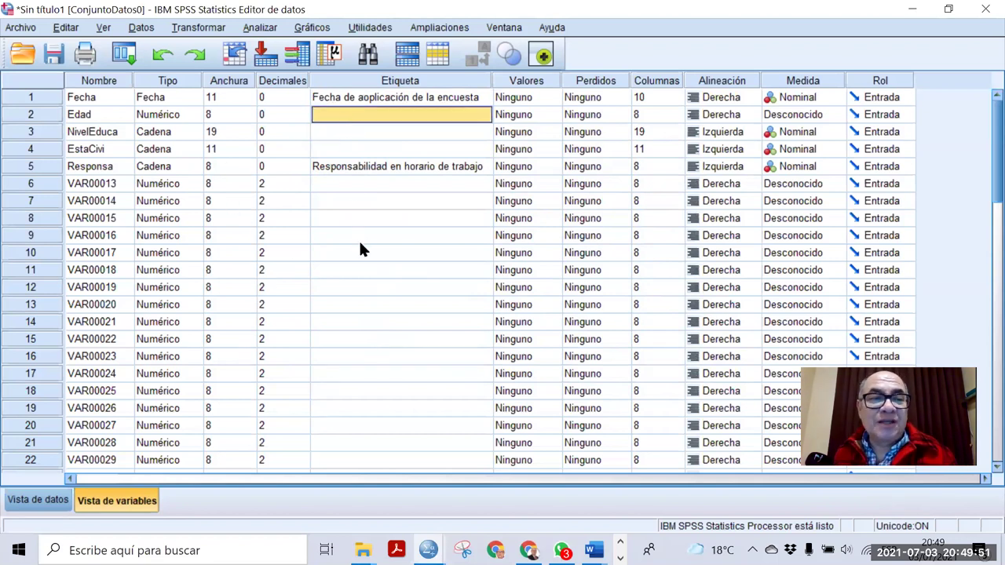
type("E")
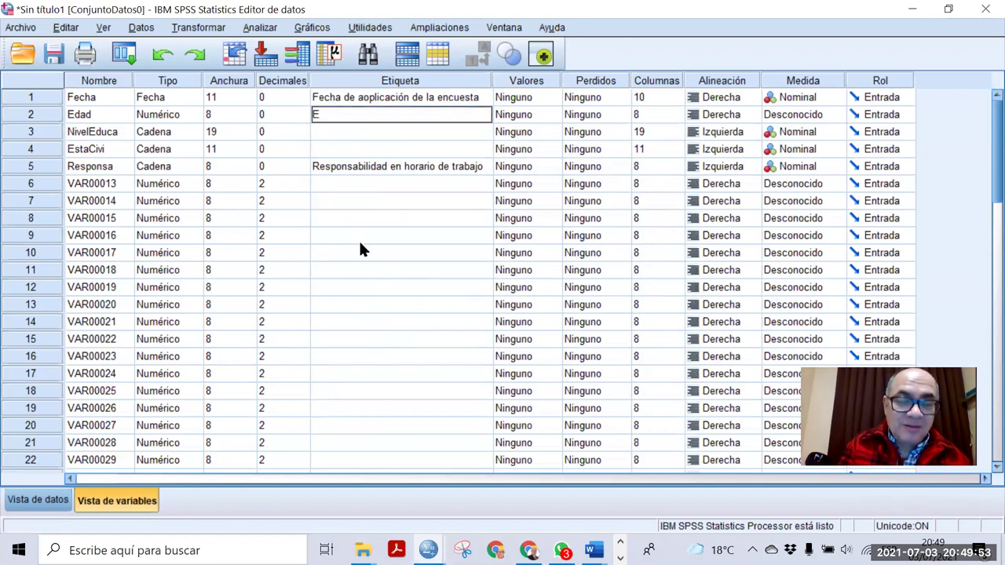
type("dad del tr")
key("BackSpace")
key("BackSpace")
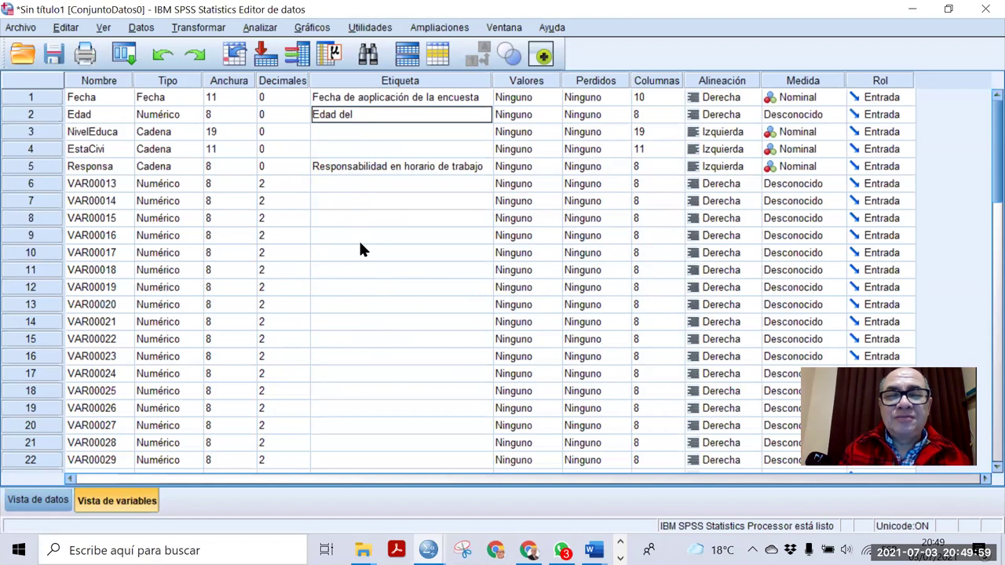
type("ciudad")
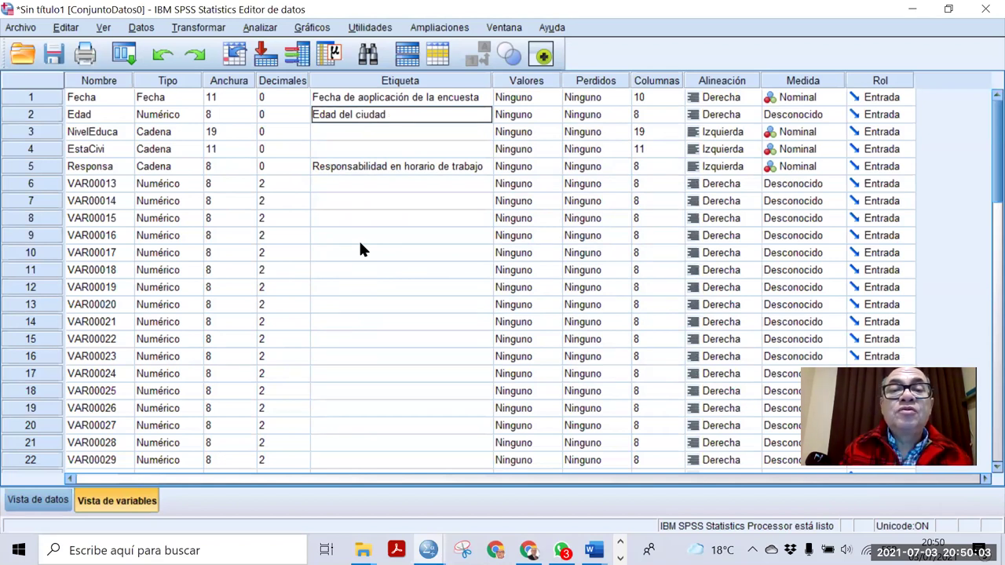
type("a")
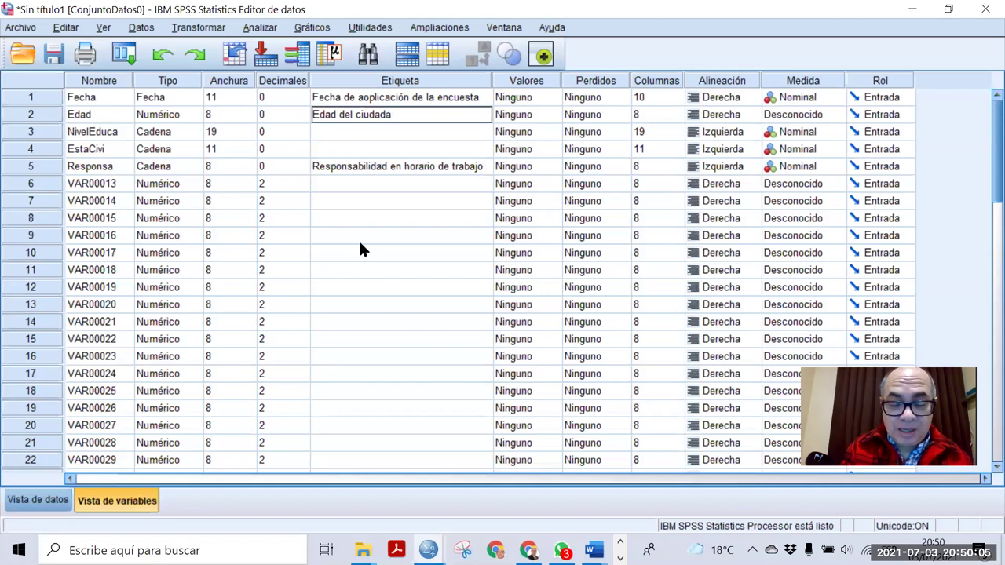
type("no")
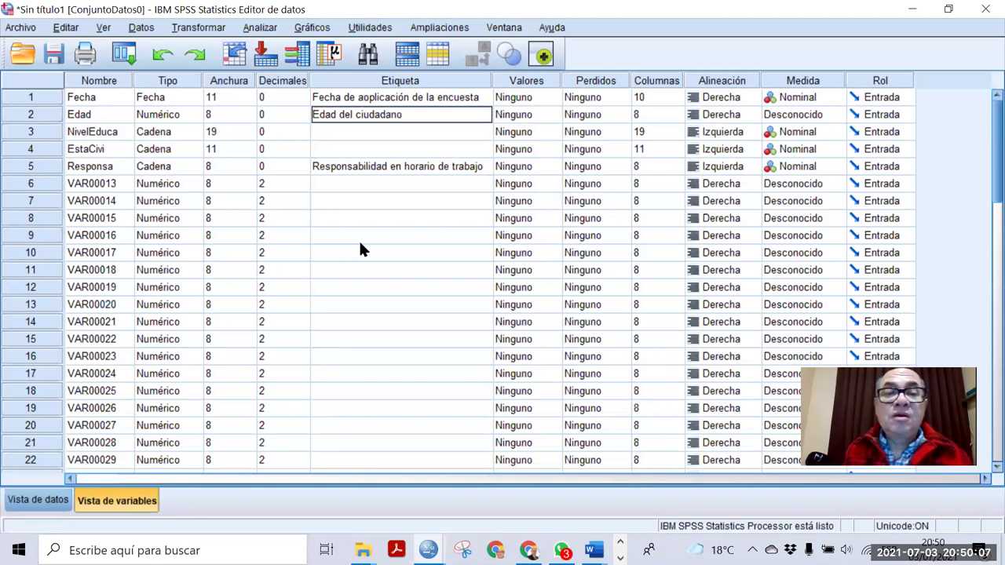
Step: Label the NivelEduca variable "Nivel educativo del ciudadano"
left_click(374, 137)
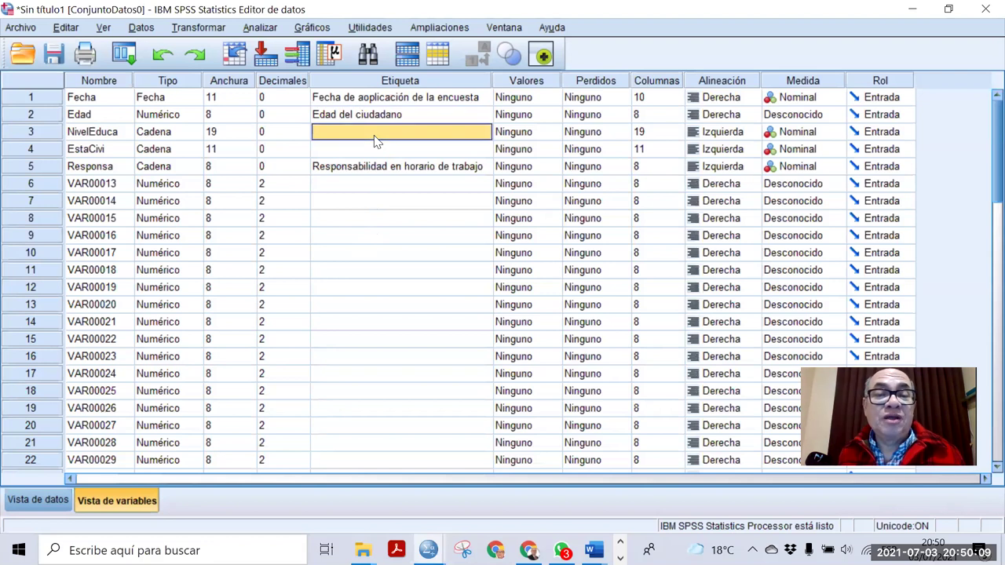
type("N")
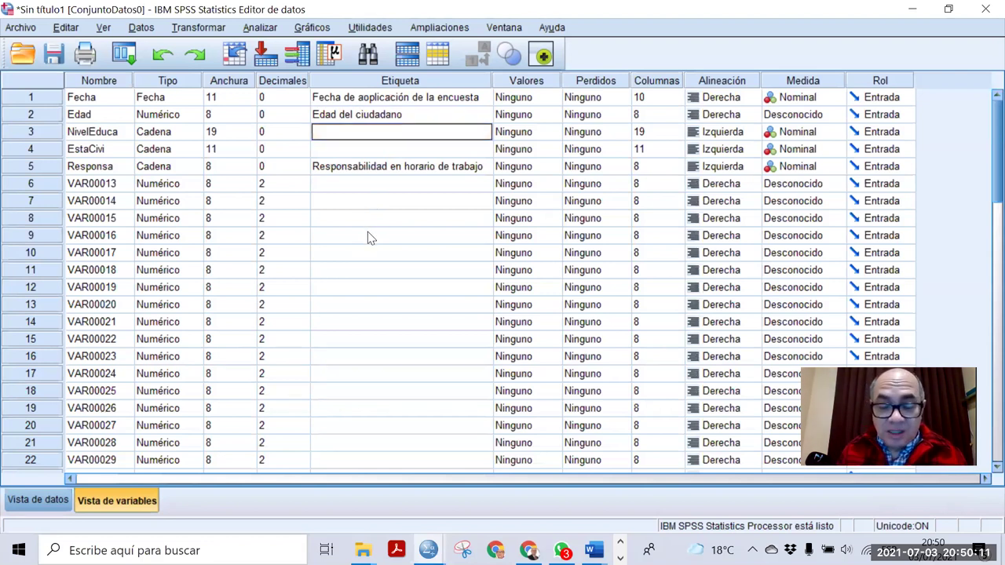
type("ivel")
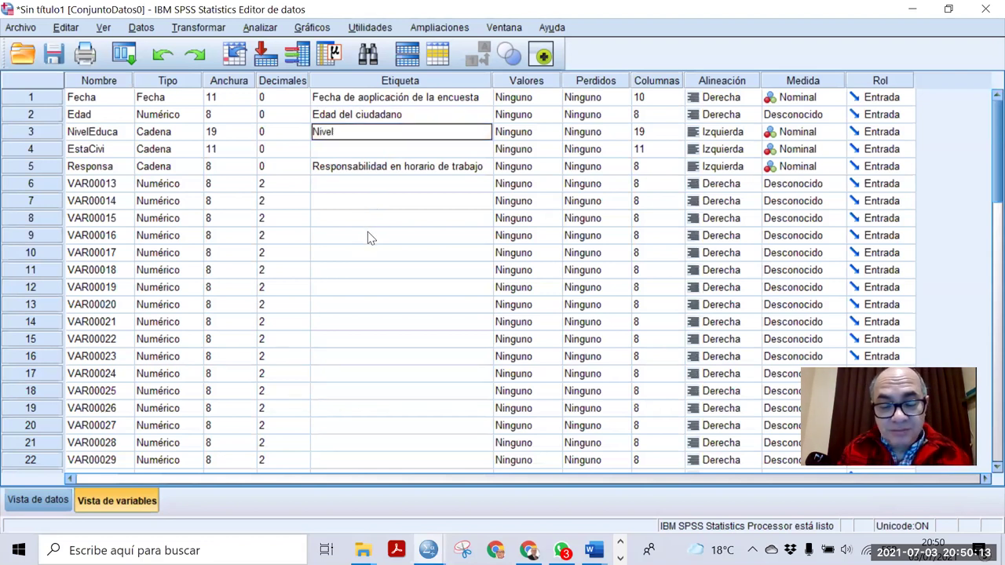
type(" educativo")
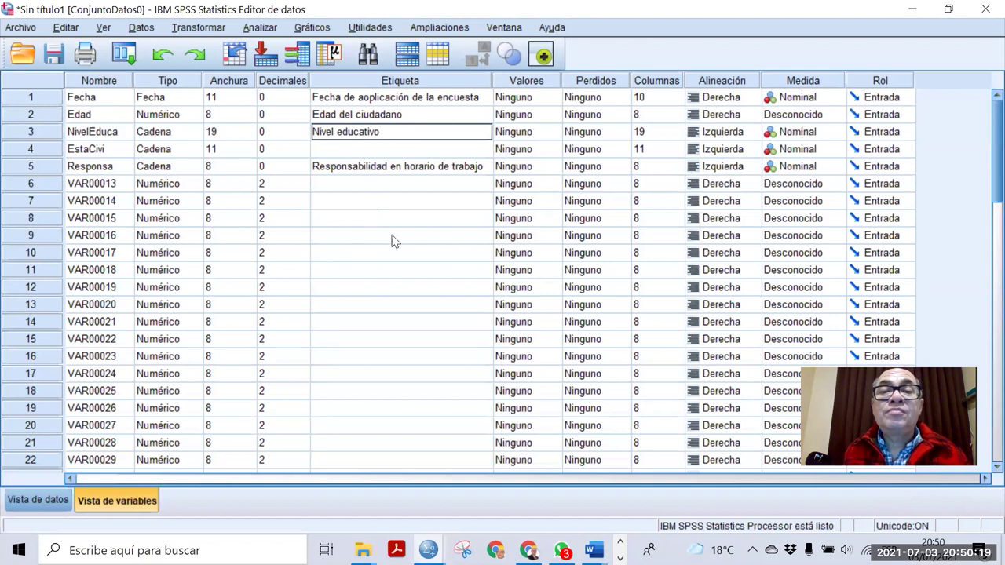
left_click(437, 129)
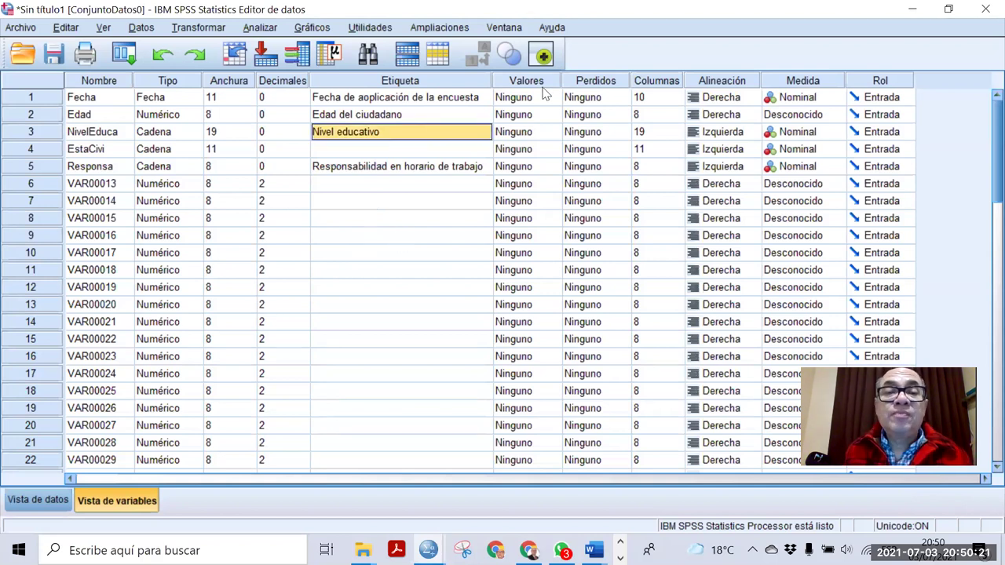
double_click(405, 131)
type("del")
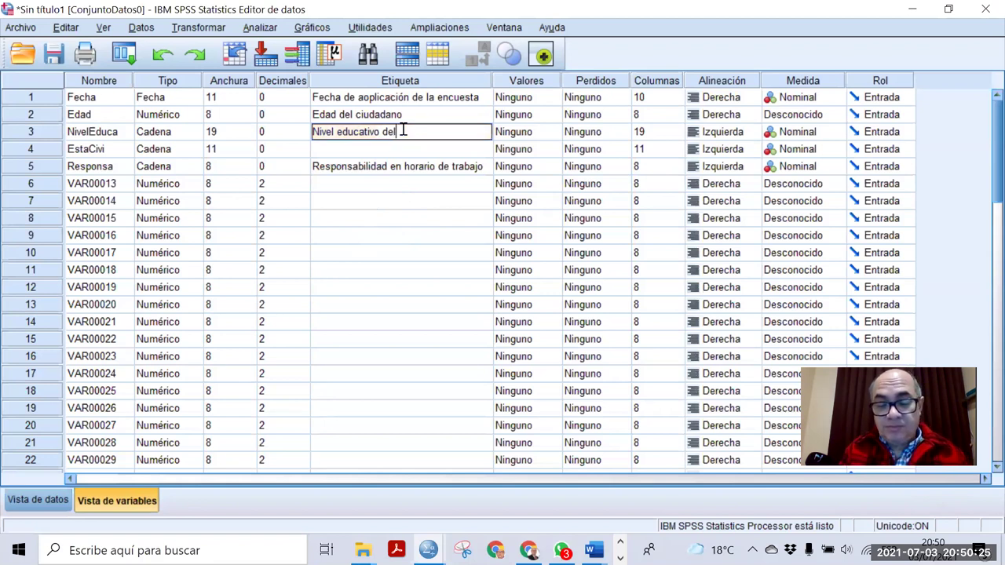
type(" ciudada")
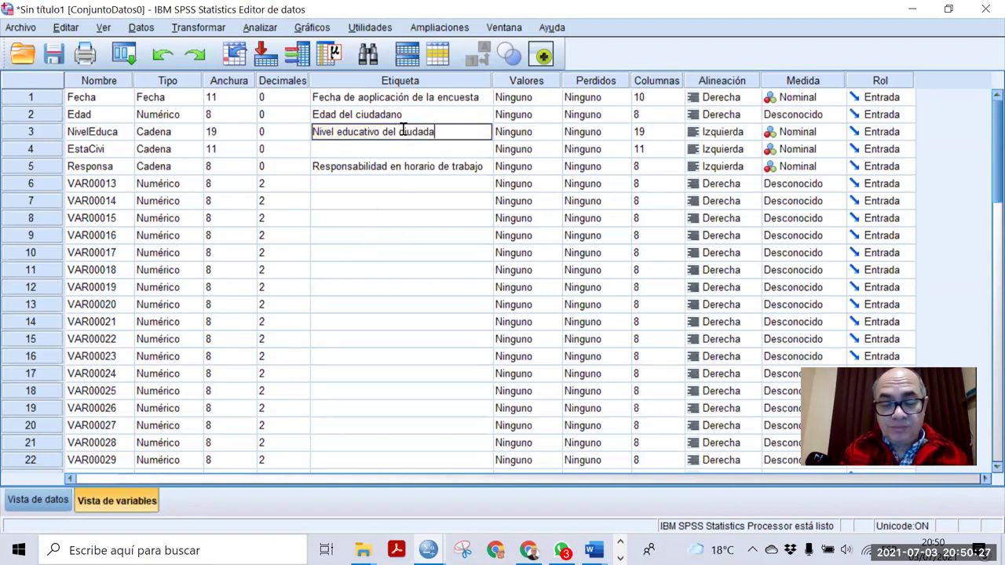
type("no")
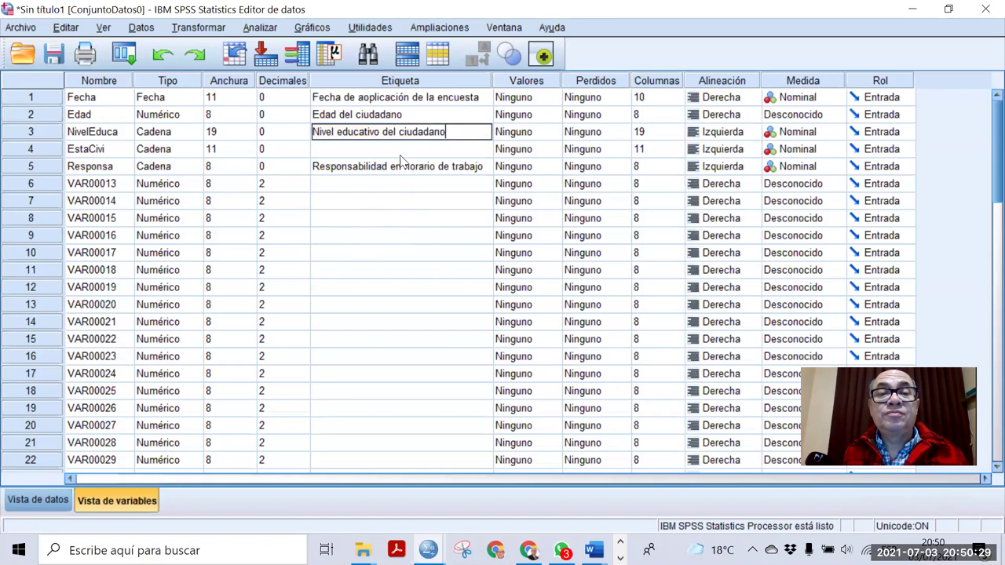
Step: Label the EstaCivi variable "Estado civil del ciudadano"
left_click(400, 152)
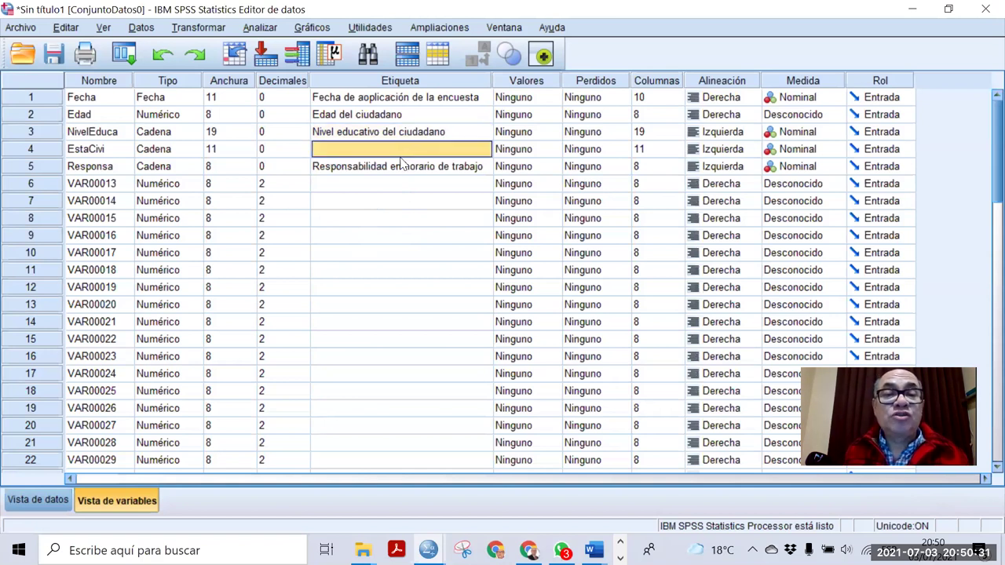
left_click(400, 154)
type("Estado")
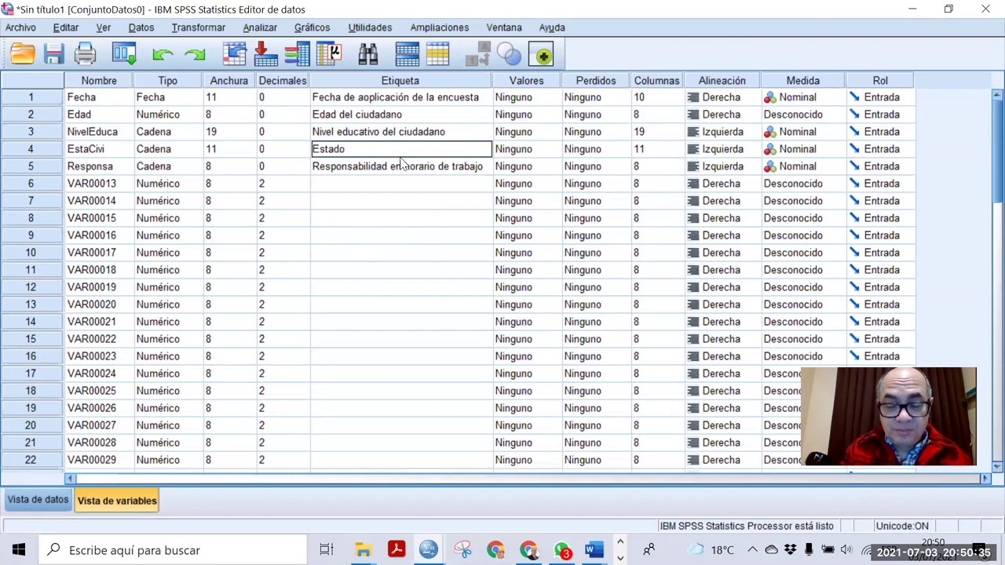
type(" civil del ciudadano")
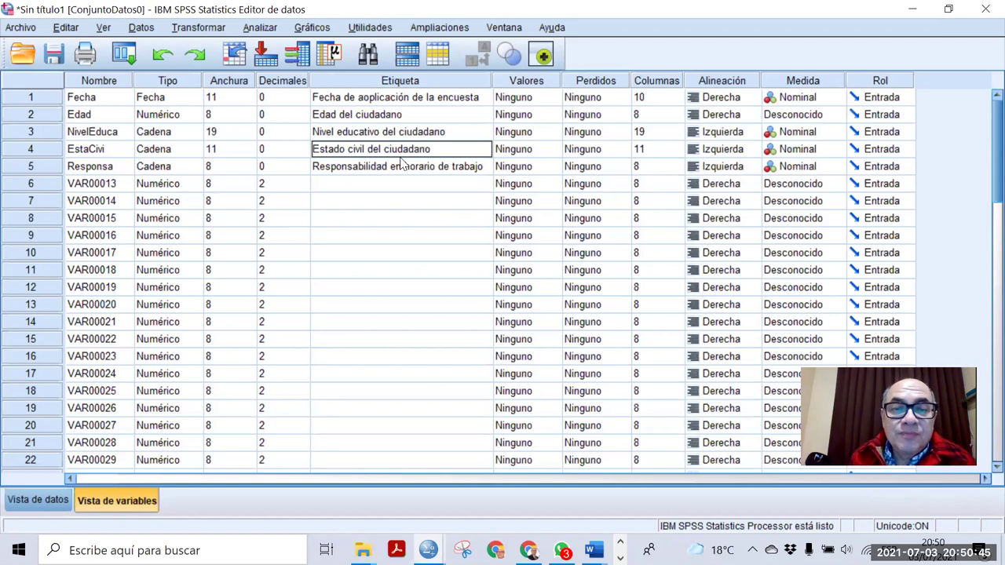
scroll(372, 152, "down", 8)
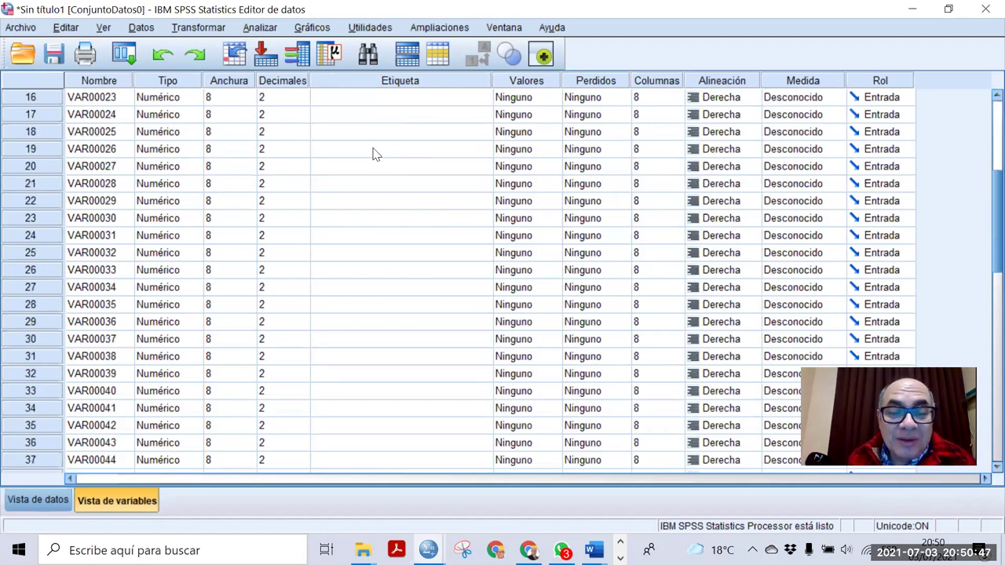
scroll(371, 153, "up", 5)
scroll(371, 153, "up", 3)
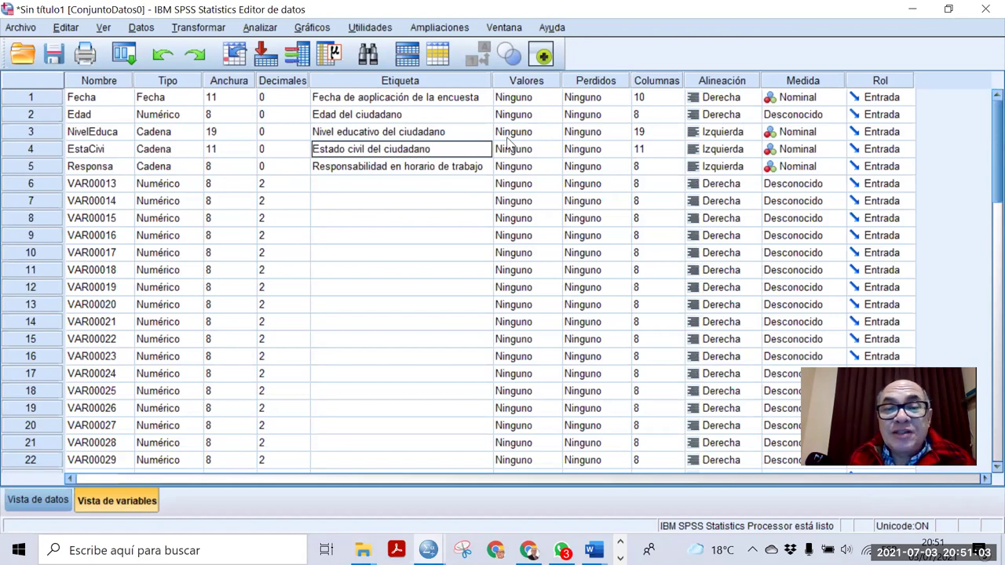
left_click(542, 129)
left_click(543, 130)
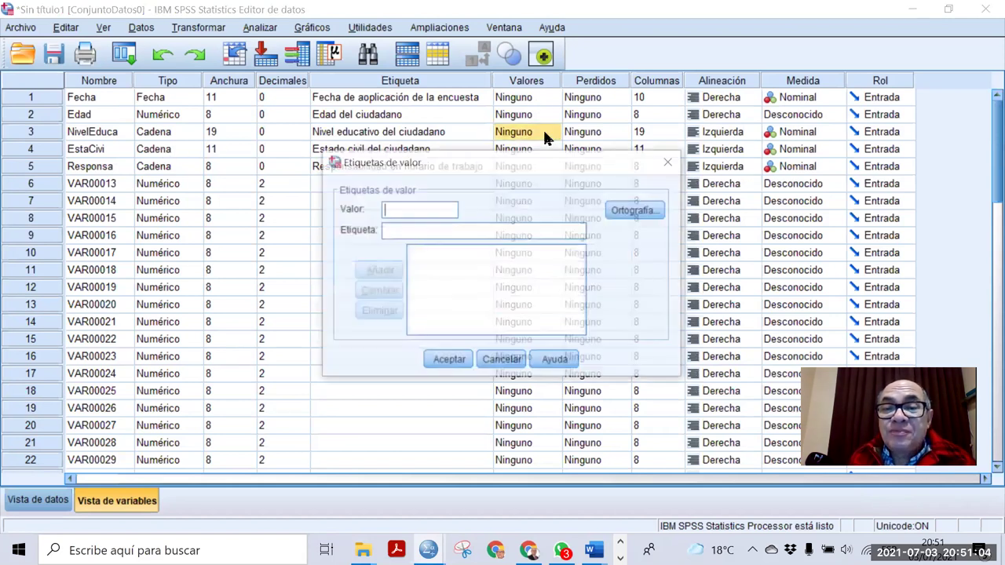
left_click(507, 360)
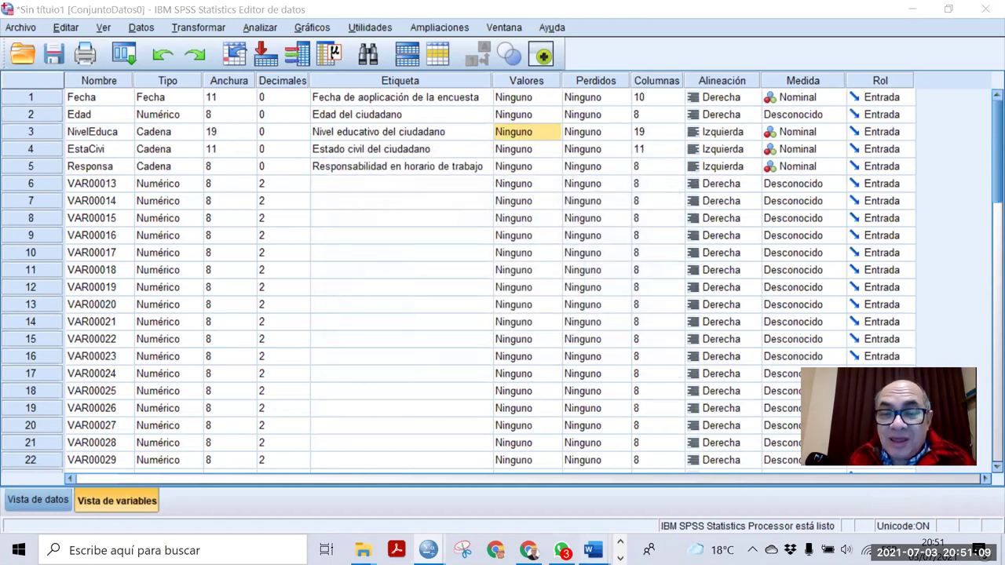
Step: Switch to the completed questionnaire in Word, examine the respondent's general data, and return to SPSS
left_click(592, 551)
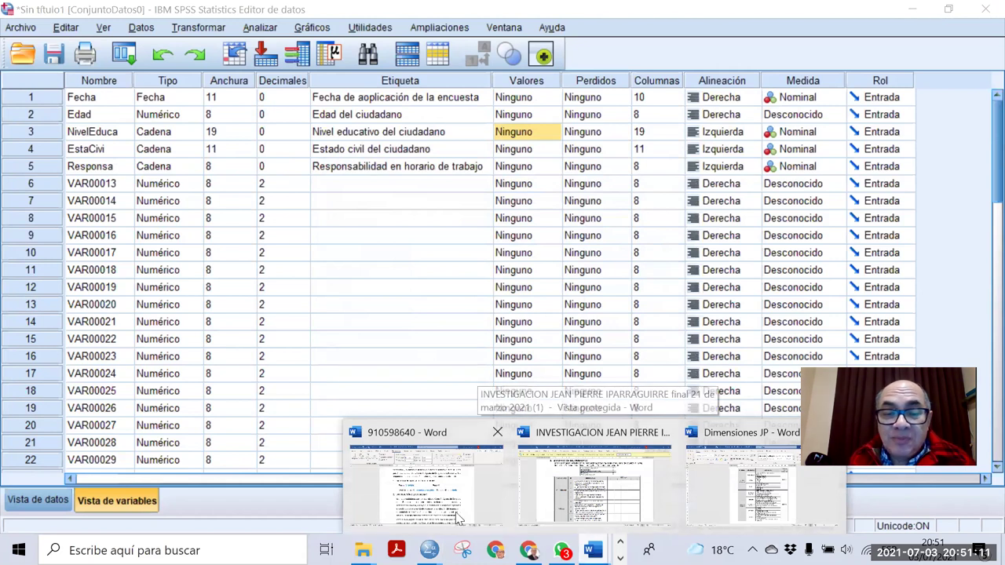
left_click(443, 510)
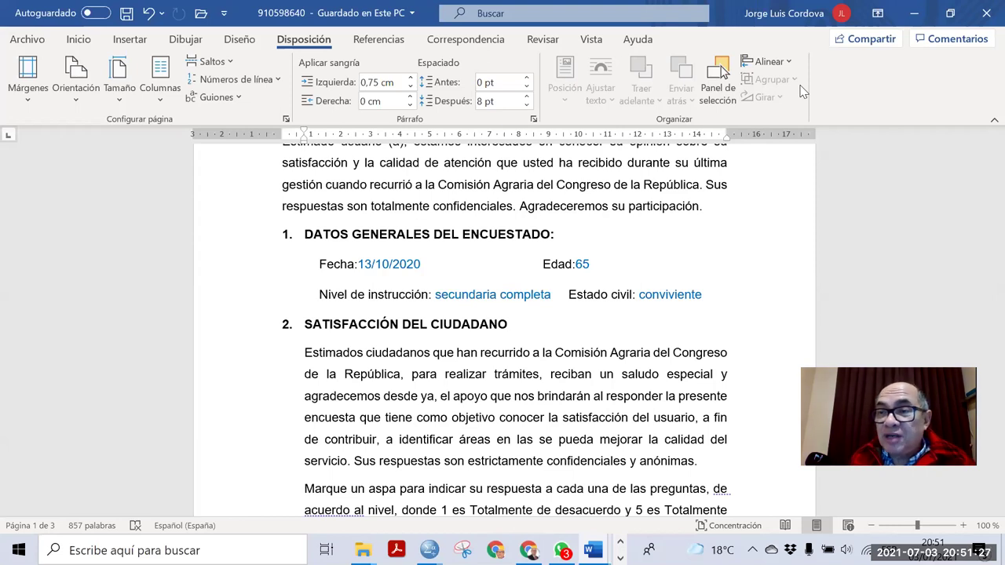
left_click(915, 14)
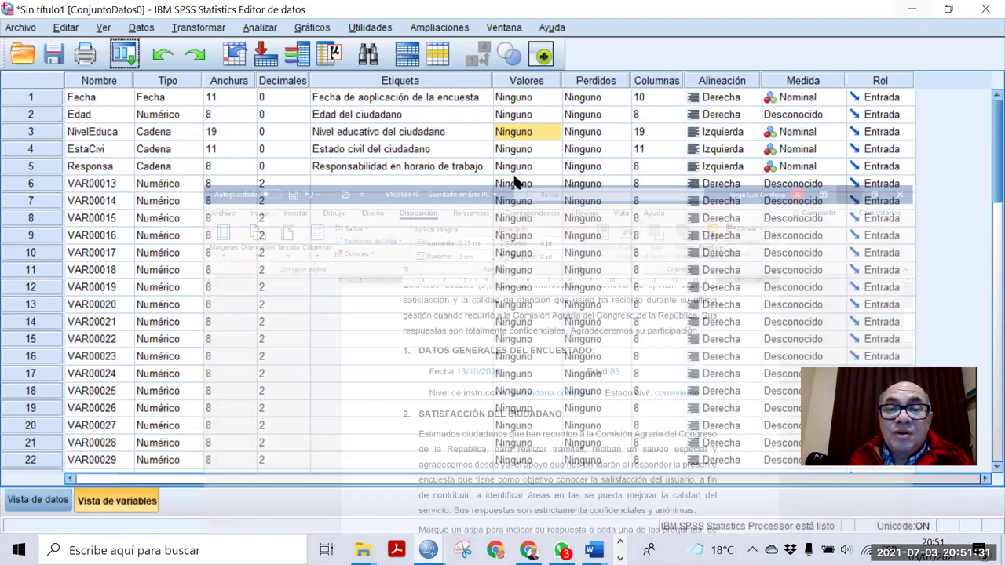
Step: In the value labels of NivelEduca, add 1 = "Analfabeto" and enter 2 as the next value
left_click(555, 132)
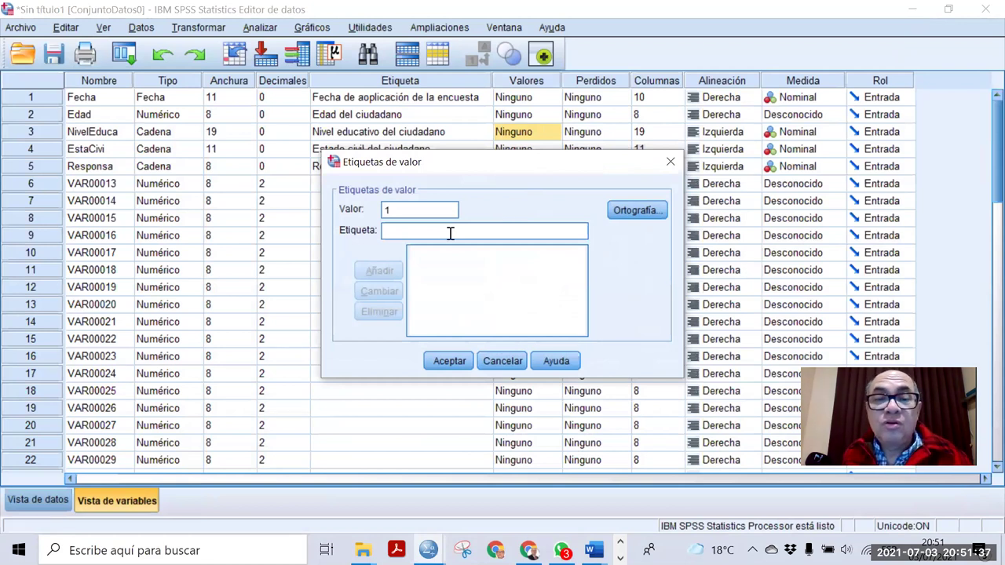
type("A")
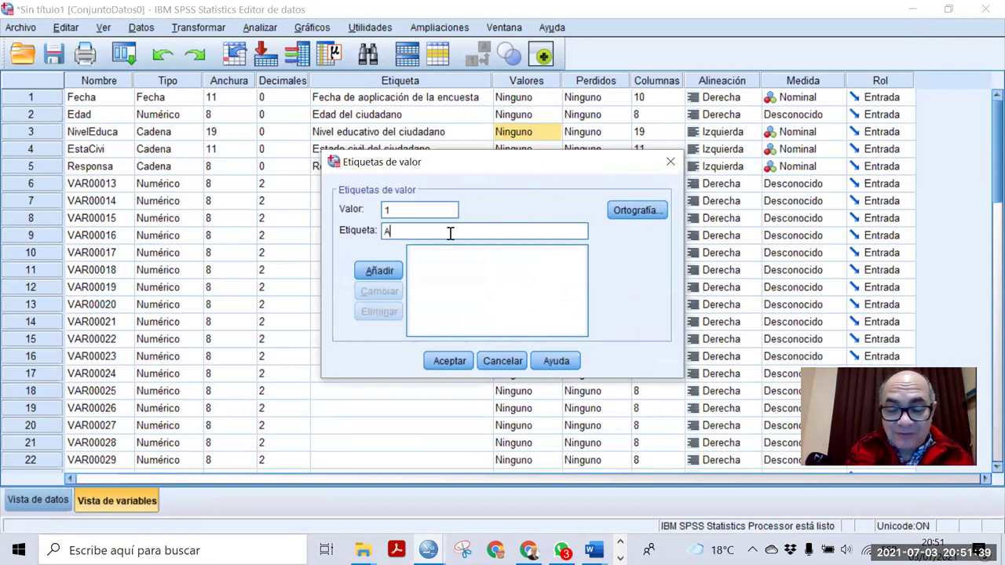
type("nalfabeto")
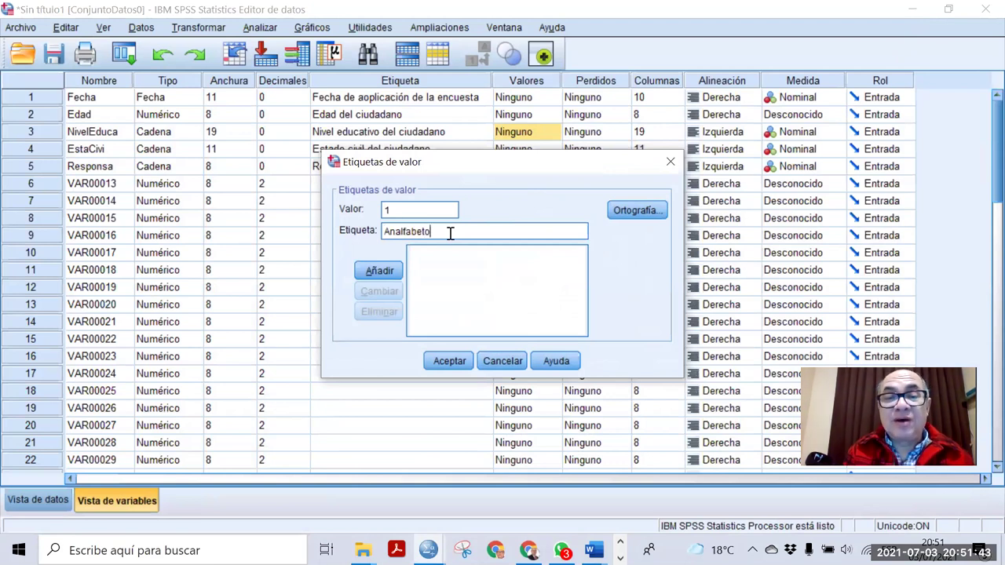
left_click(379, 271)
type("2")
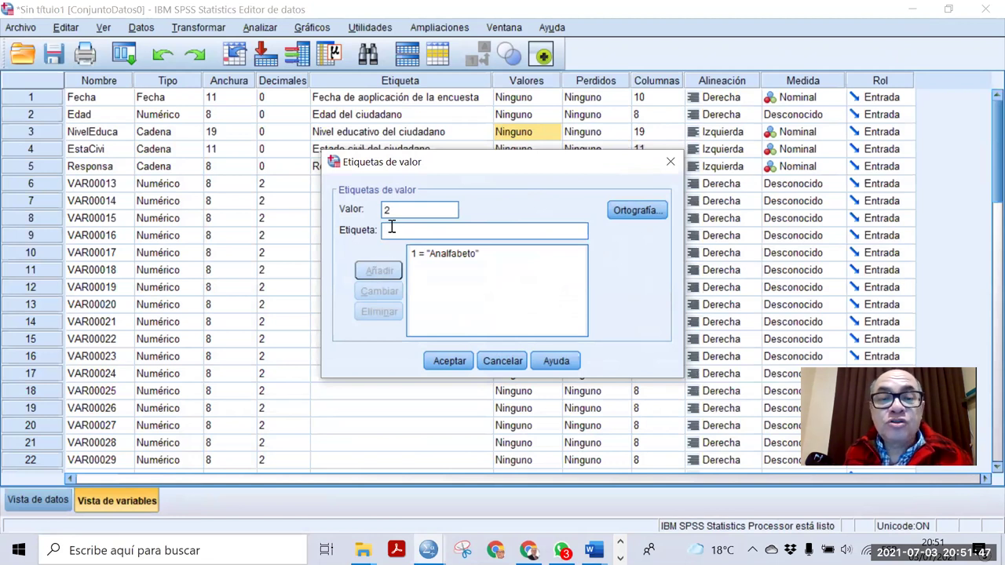
Step: Add the value labels 2 = Primaria and 3 = Secundaria to the NivelEduca variable
type("Primaria")
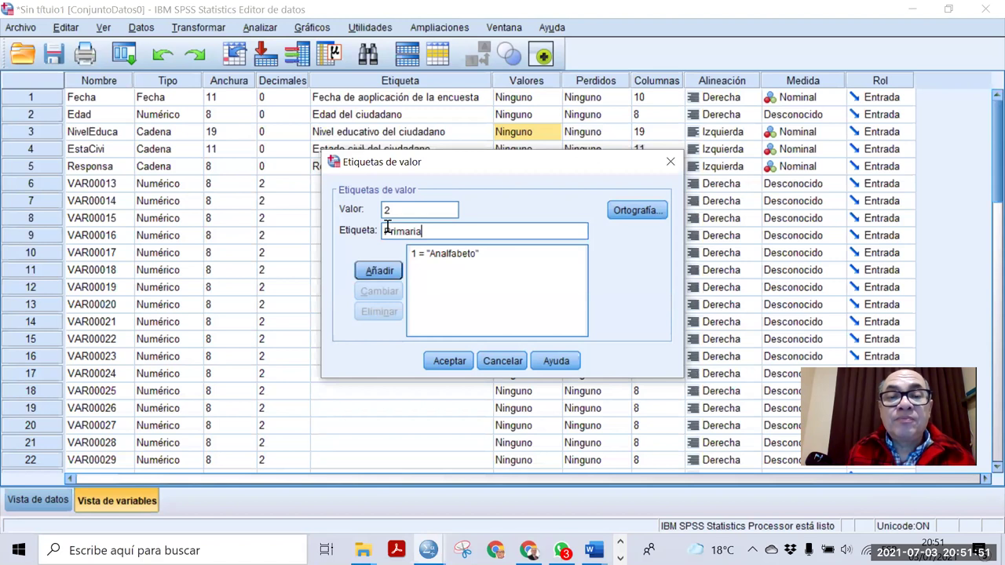
left_click(369, 270)
type("3")
left_click(407, 229)
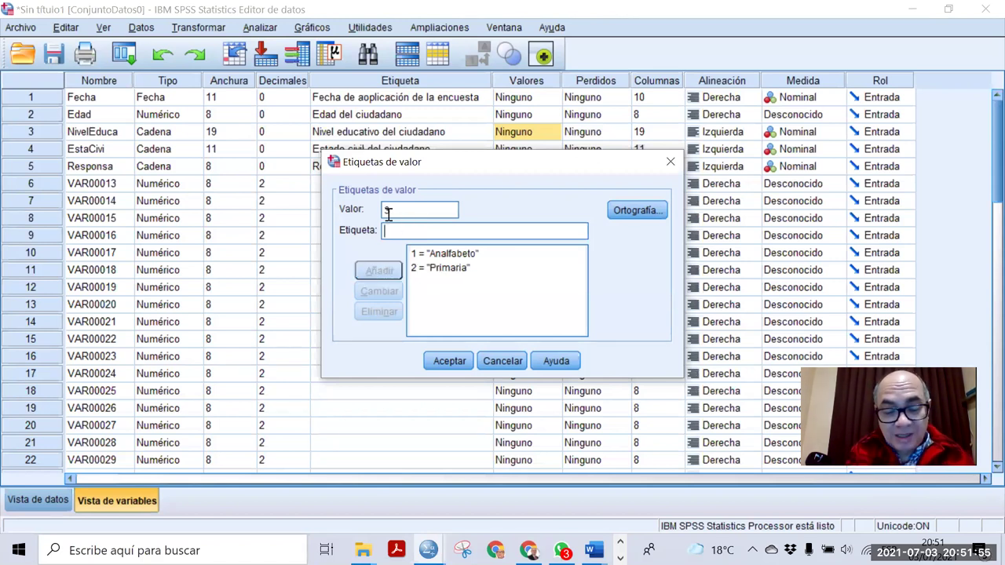
type("Secundaria")
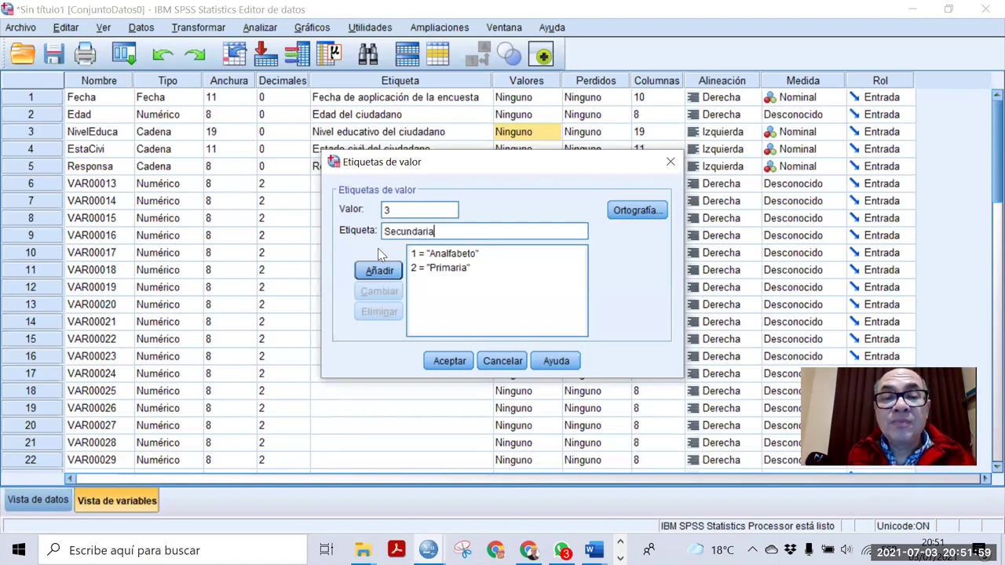
left_click(383, 270)
Step: Add the value label 4 = Técnica to the NivelEduca variable
type("4")
left_click(400, 228)
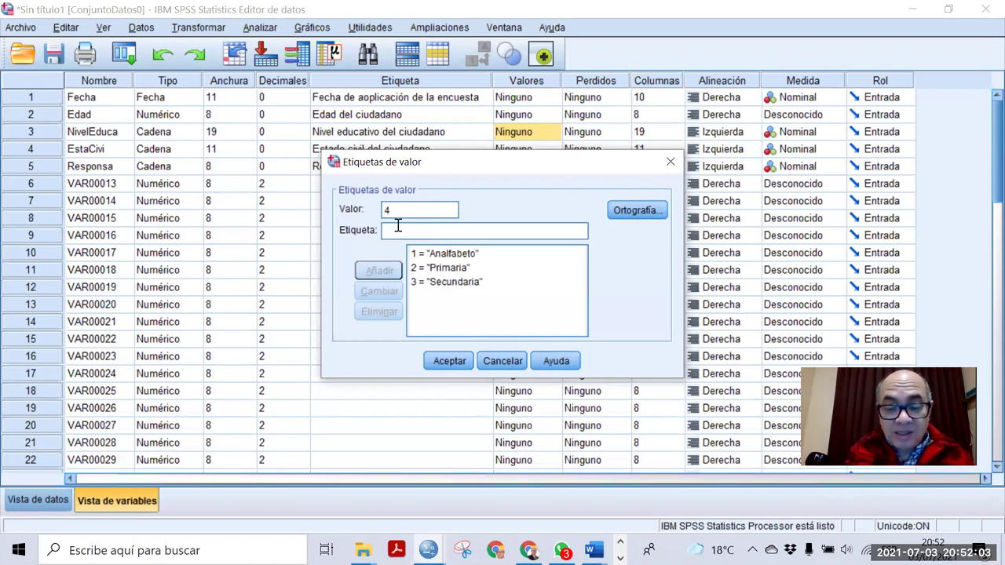
type("Técnica")
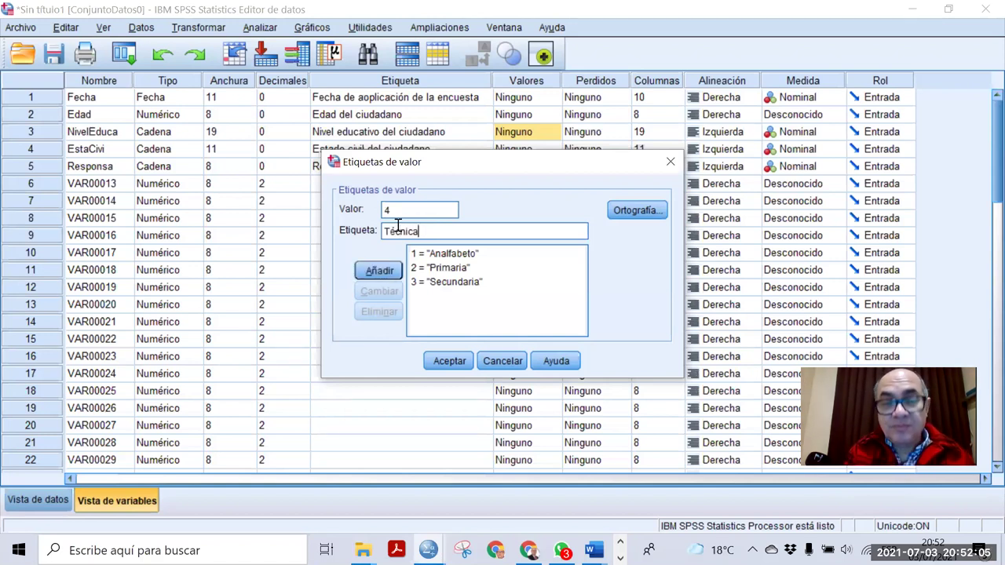
left_click(380, 272)
Step: Add the value label 5 = Profesional to NivelEduca and accept the variable's value labels
type("5")
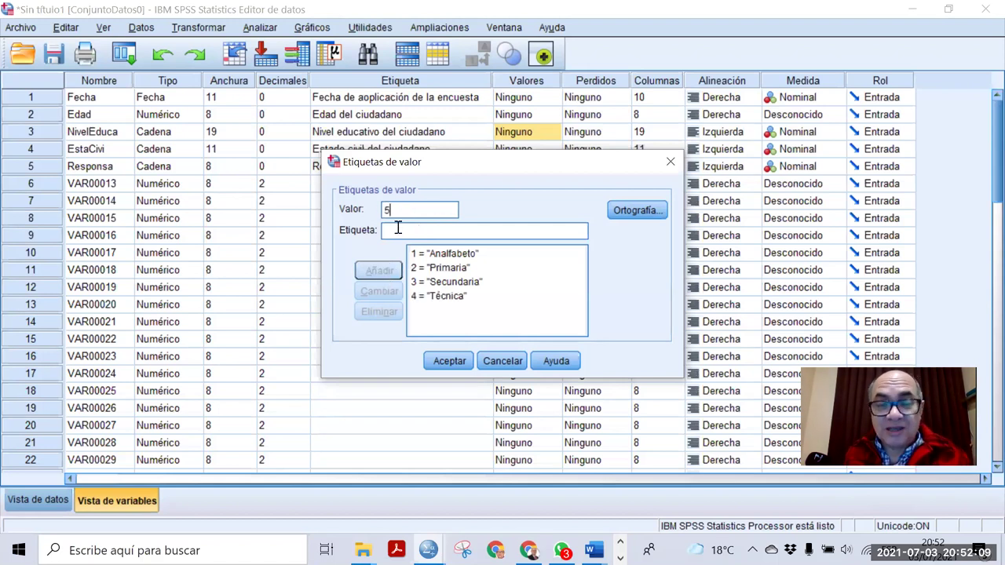
key("Tab")
type("P")
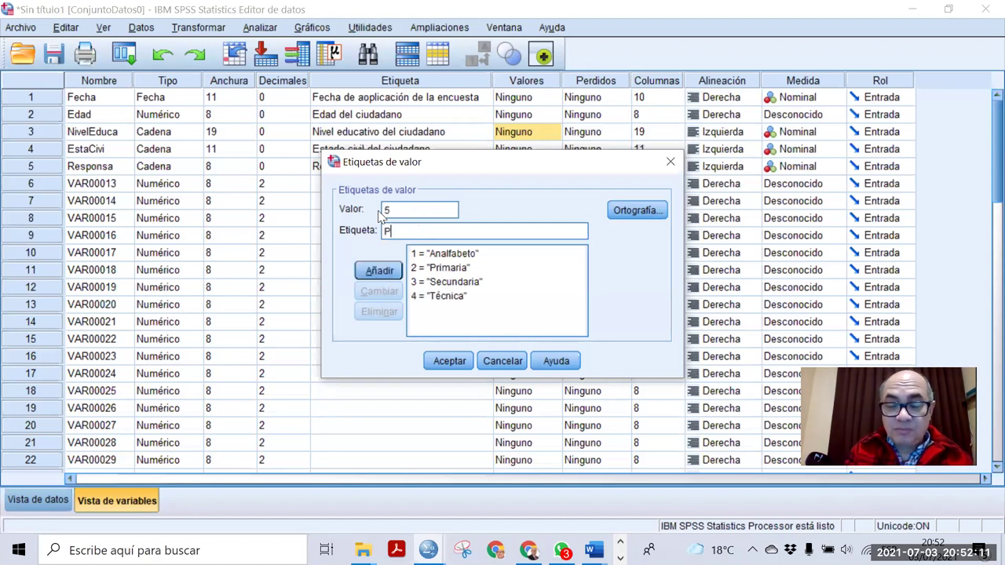
type("orfesional")
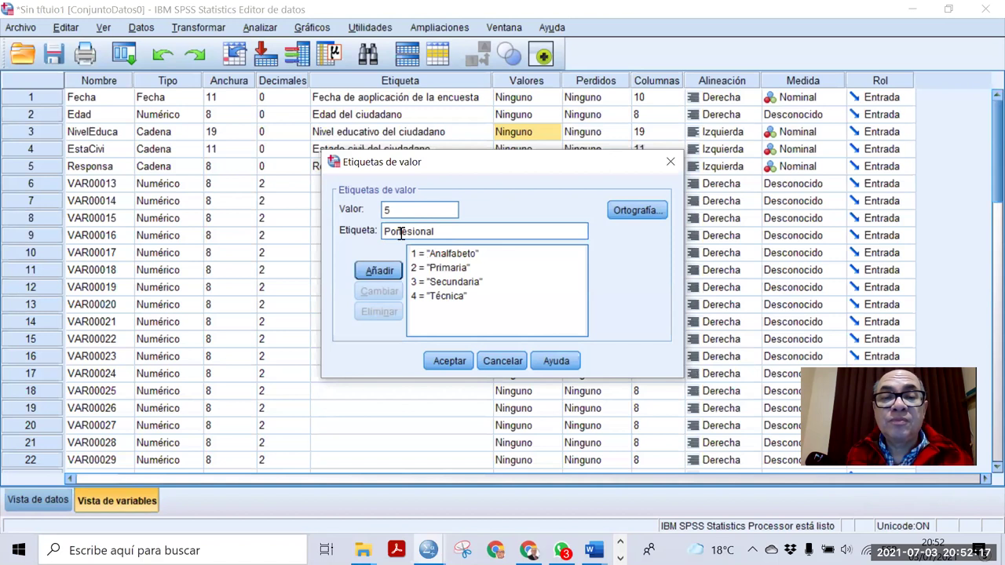
left_click_drag(400, 234, 392, 237)
type("ro")
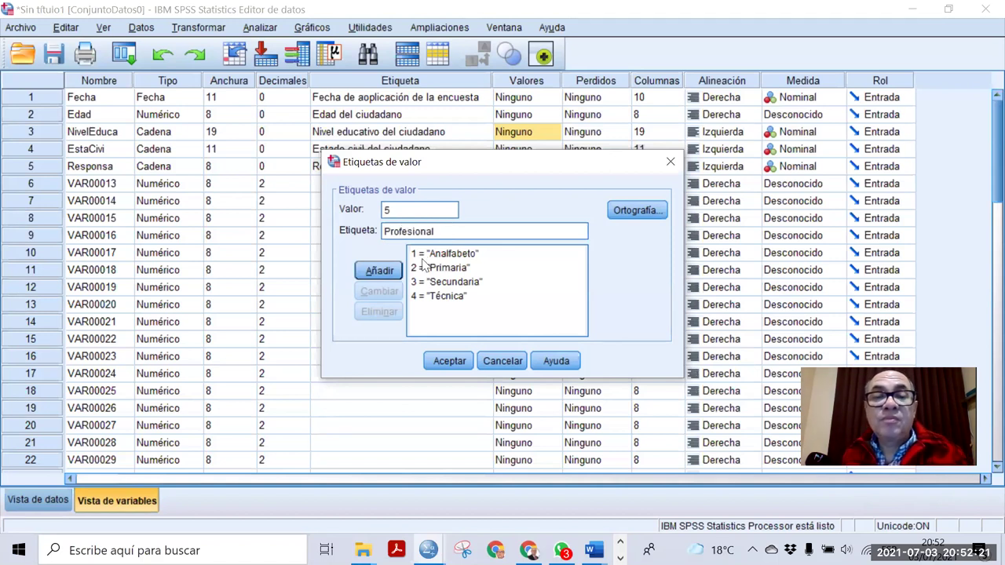
left_click(383, 270)
left_click(460, 362)
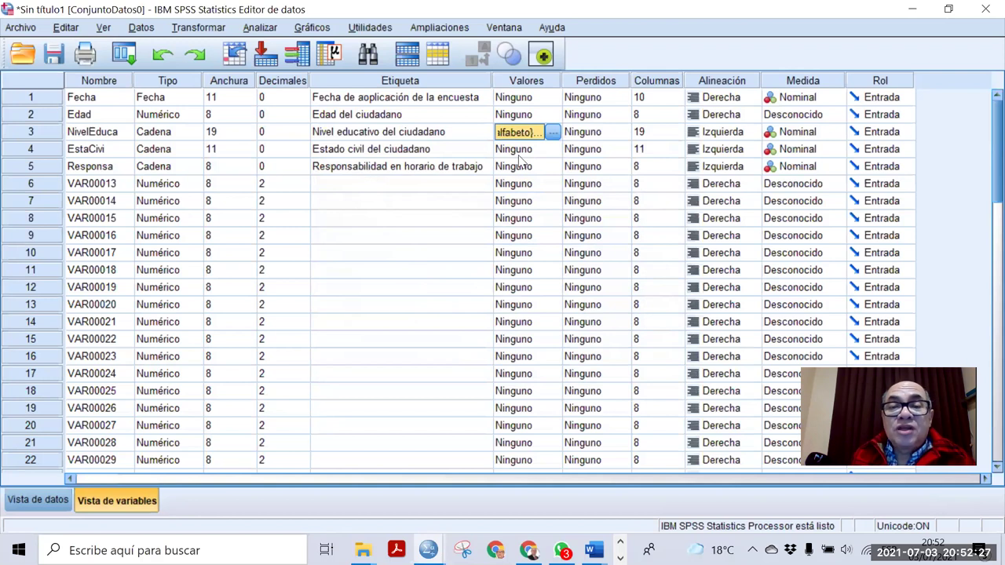
Step: Open the value labels of the EstaCivi variable and add 1 = Soltero and 2 = Casado
left_click(553, 152)
left_click(553, 149)
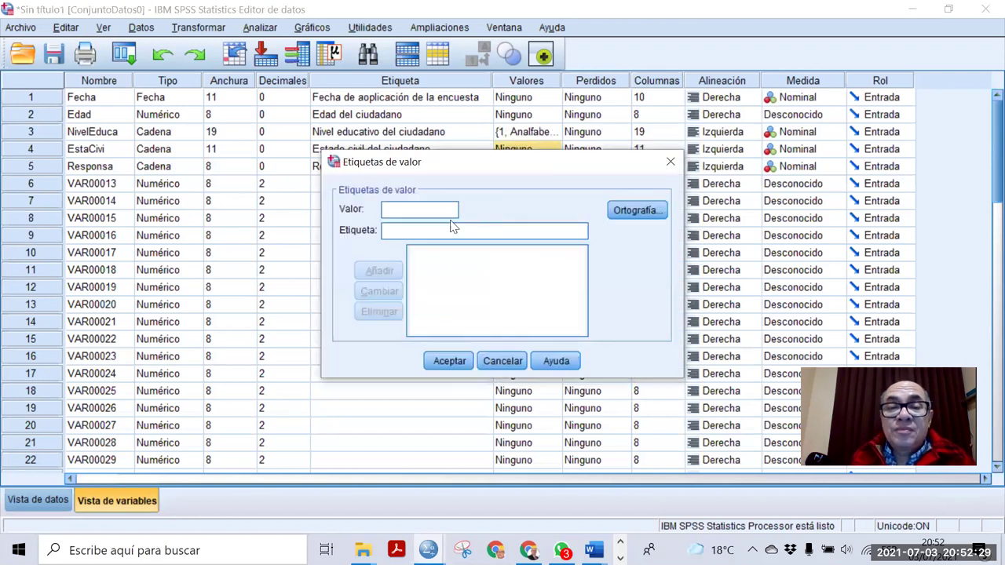
type("1")
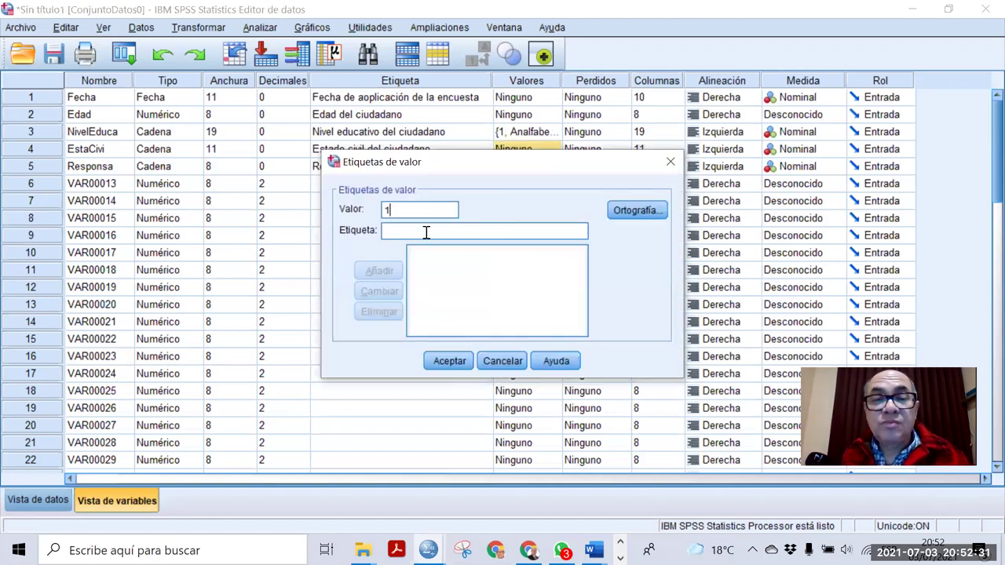
type("Soltero")
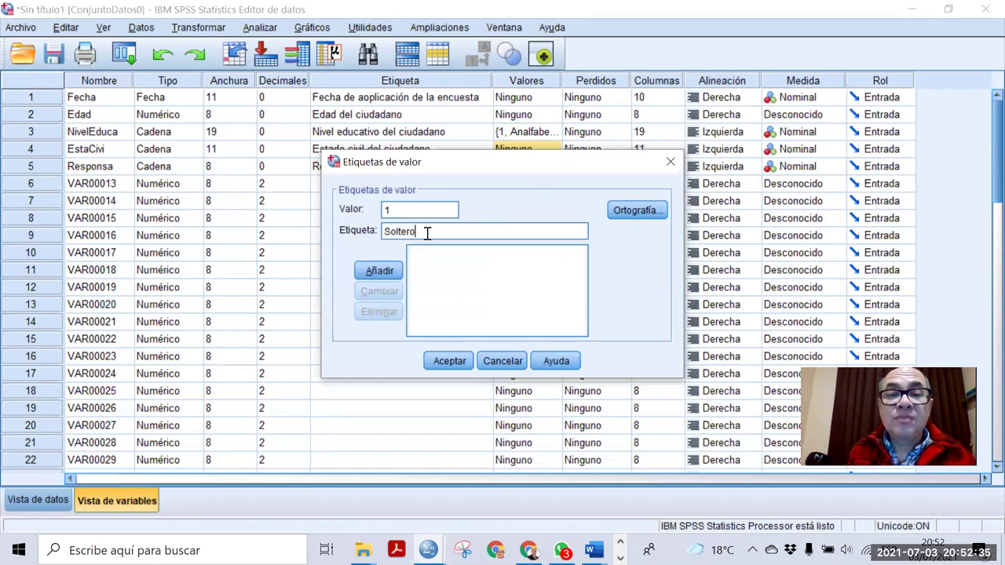
left_click(362, 271)
type("2")
left_click(401, 226)
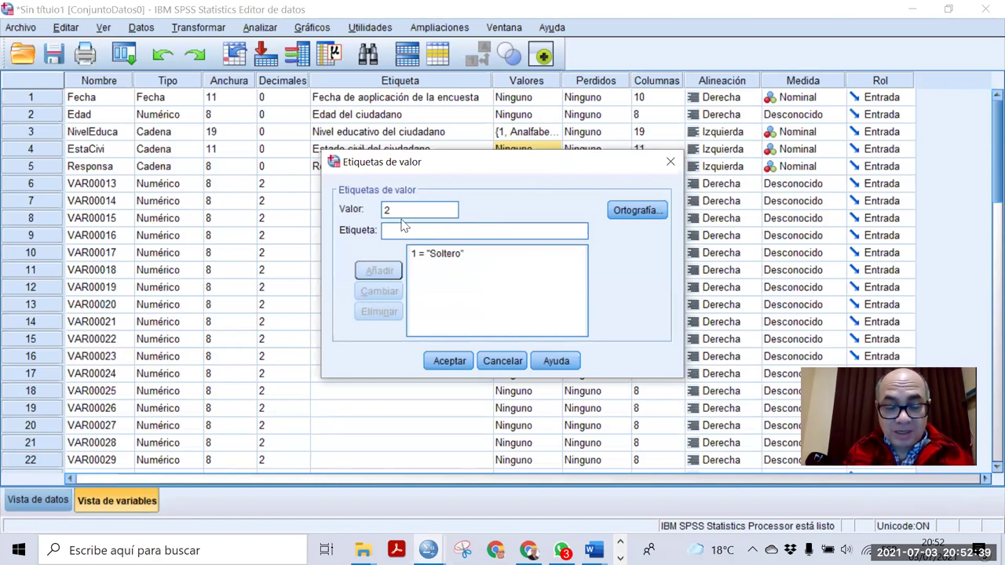
type("Casado")
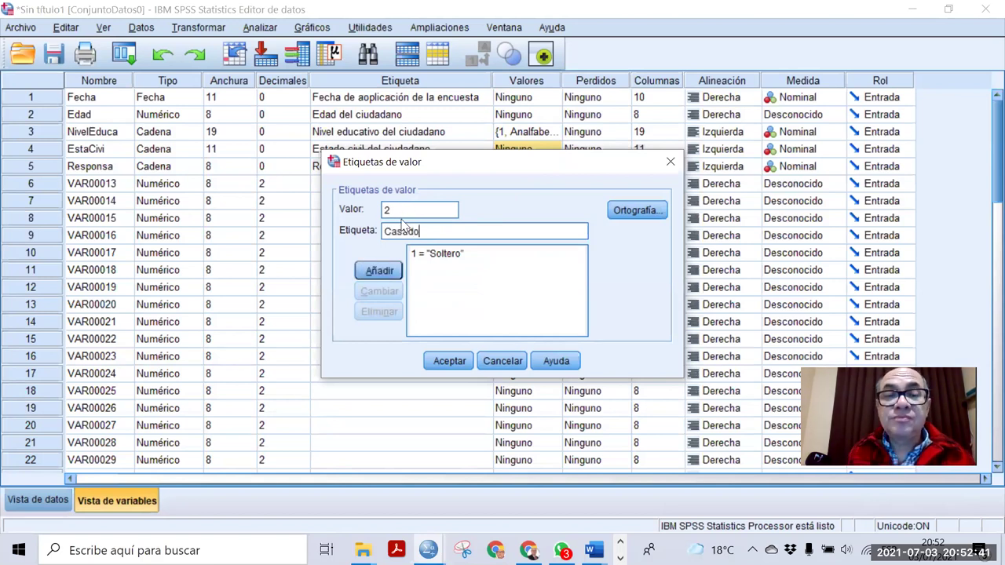
left_click(379, 272)
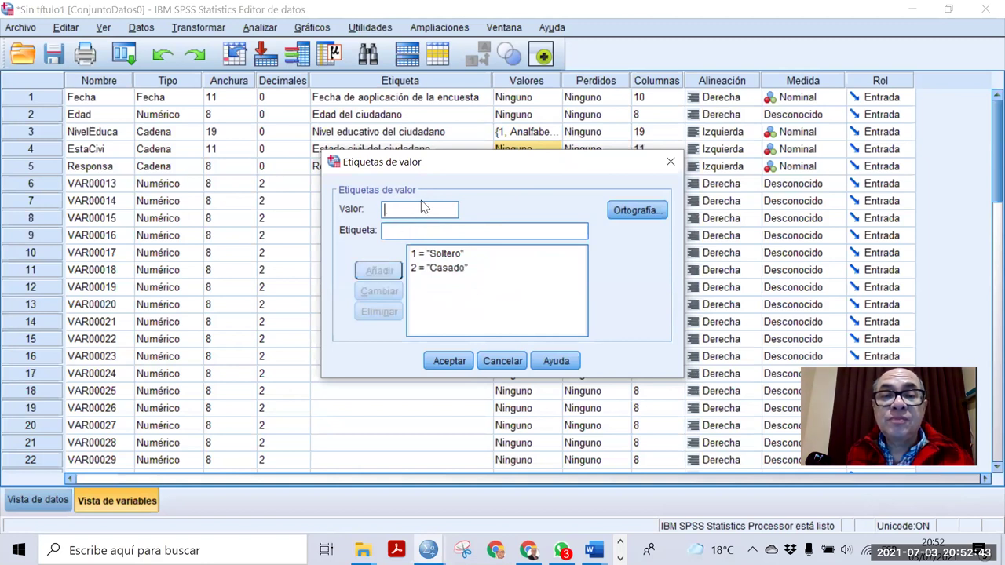
Step: Add the value label 3 = Divorciado to the EstaCivi variable
left_click(413, 207)
type("3")
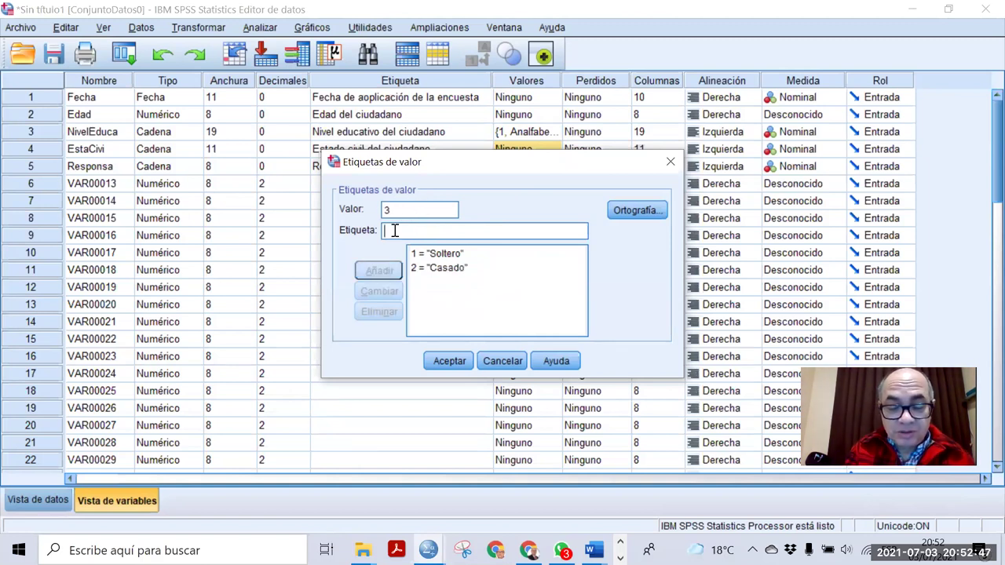
type(" = \"Divorcia")
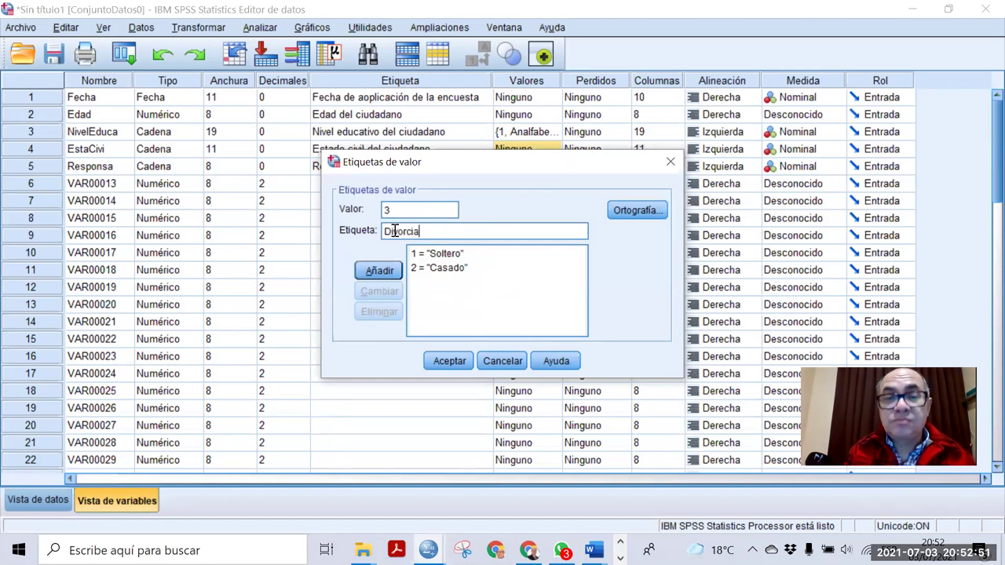
type("do")
left_click(378, 274)
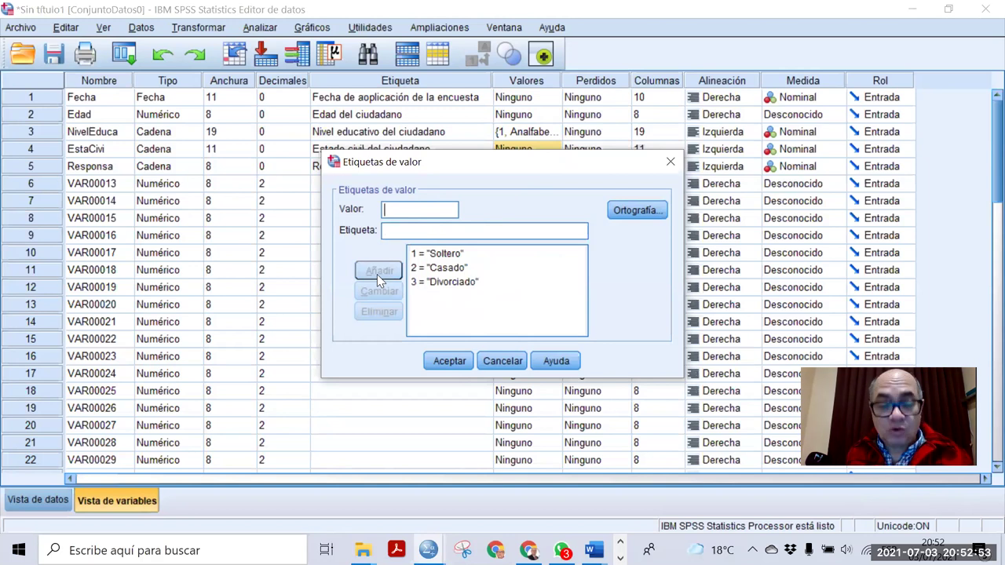
Step: Add the value label 4 = Viudo to EstaCivi and accept the variable's value labels
type("4")
left_click(506, 117)
left_click(444, 232)
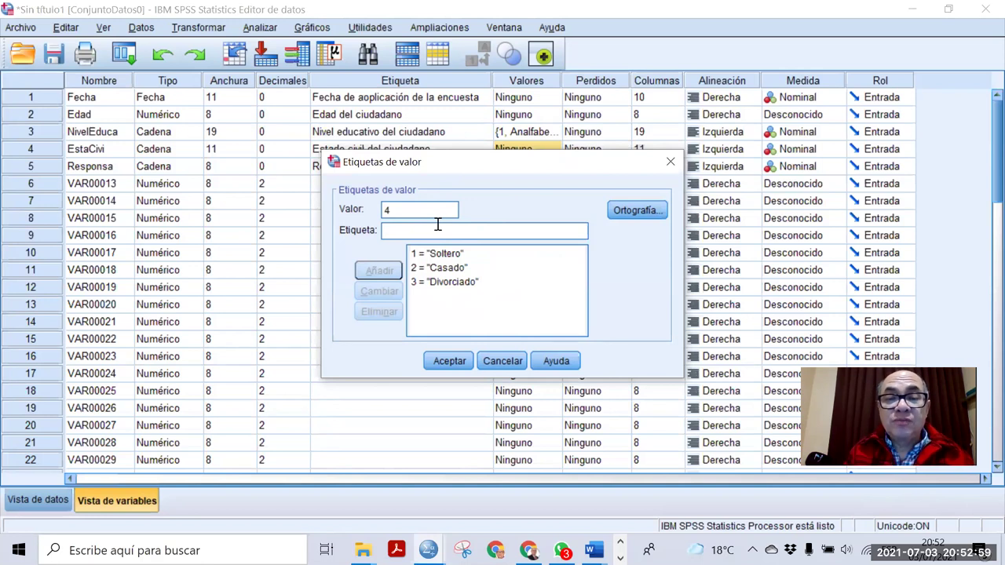
type("Viudo")
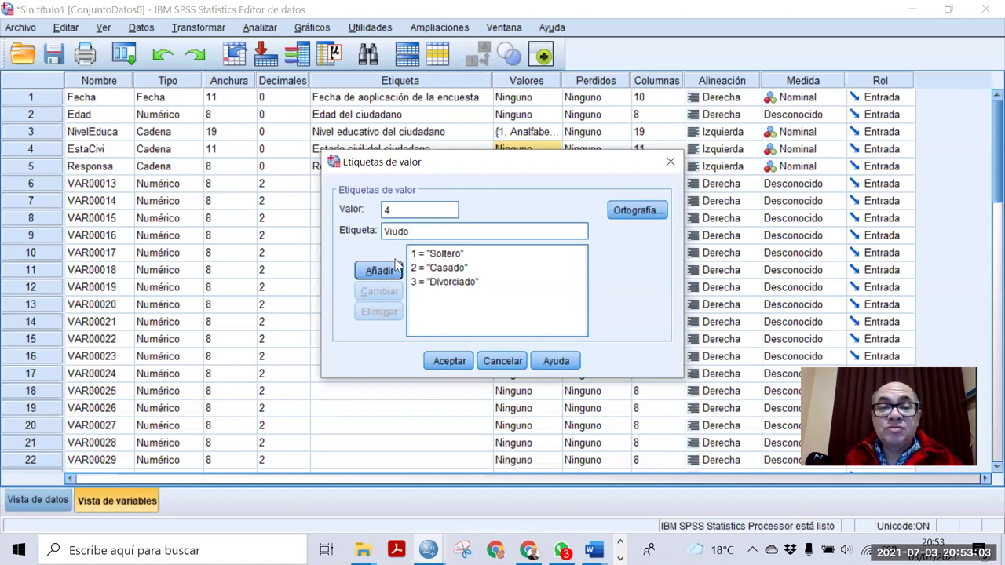
left_click(367, 270)
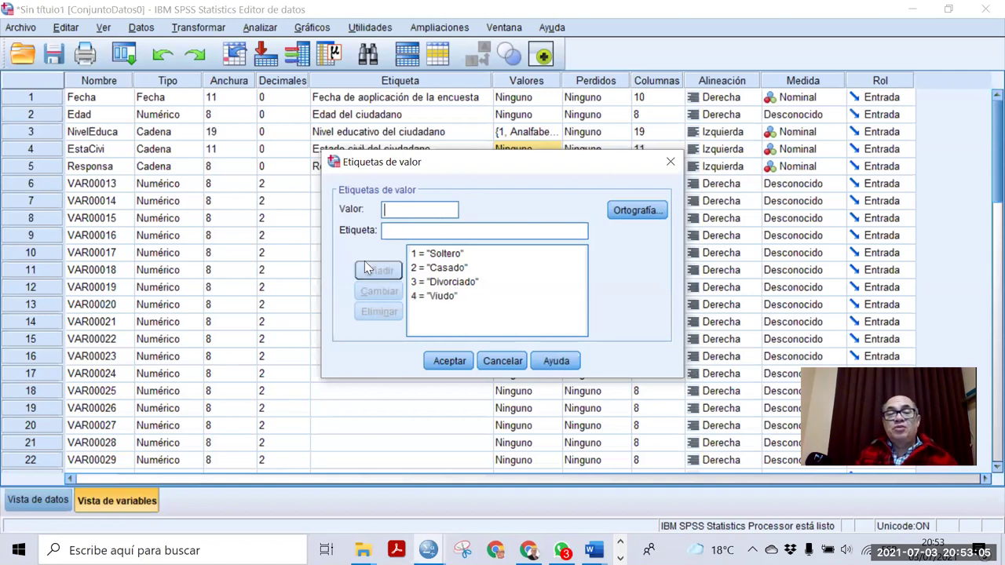
left_click(438, 363)
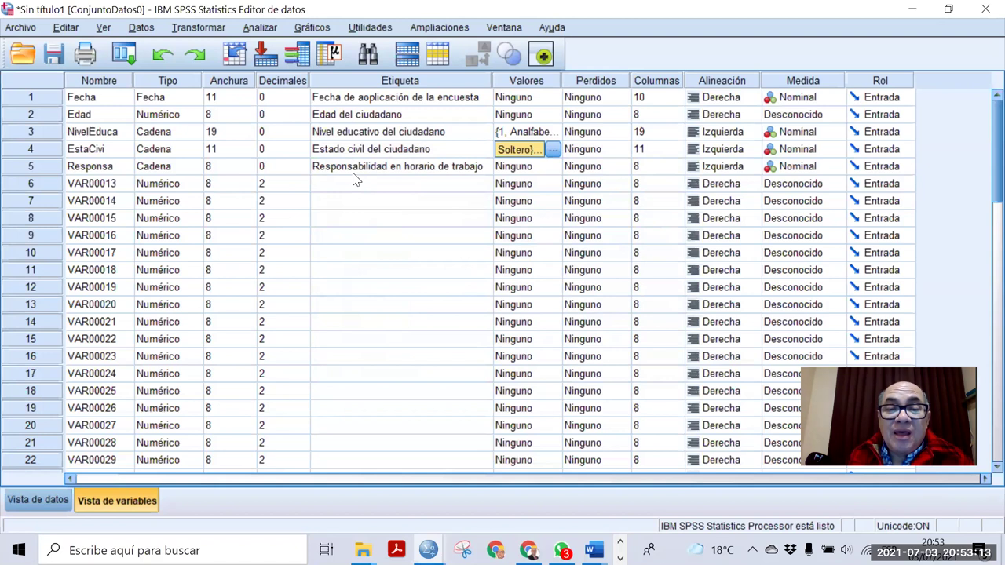
Step: Open the value labels of the Responsa variable and consult the response scale table in the Word questionnaire
left_click(552, 149)
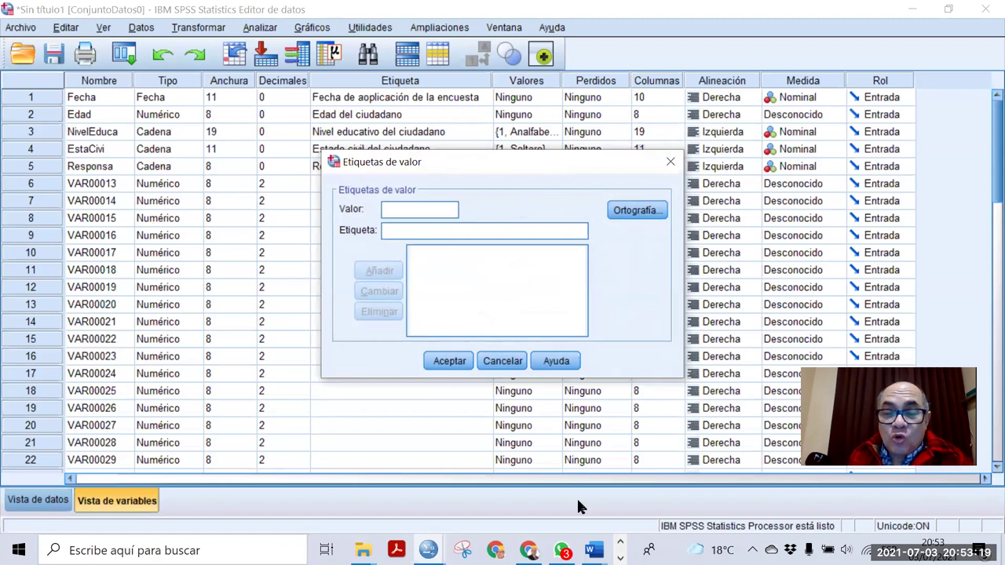
left_click(592, 535)
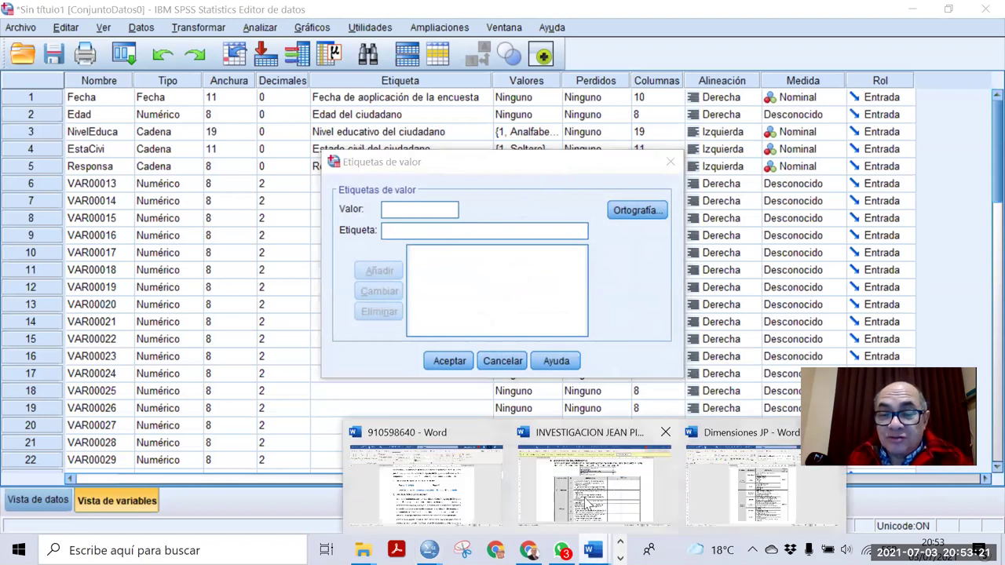
left_click(463, 479)
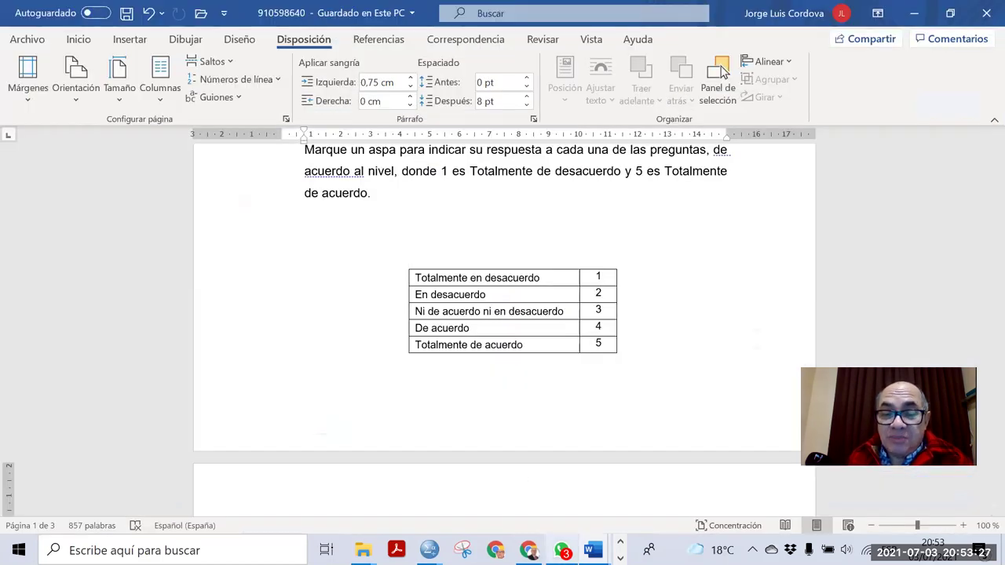
left_click(913, 14)
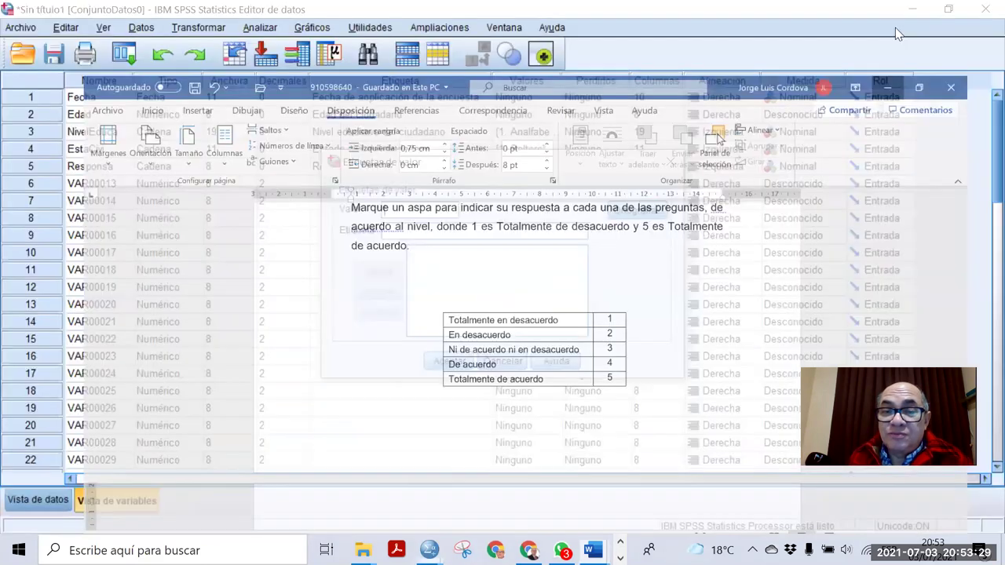
Step: Add the value label 1 = Totalmente en desacuerdo to the Responsa variable
type("1")
key("Tab")
type("Totalment")
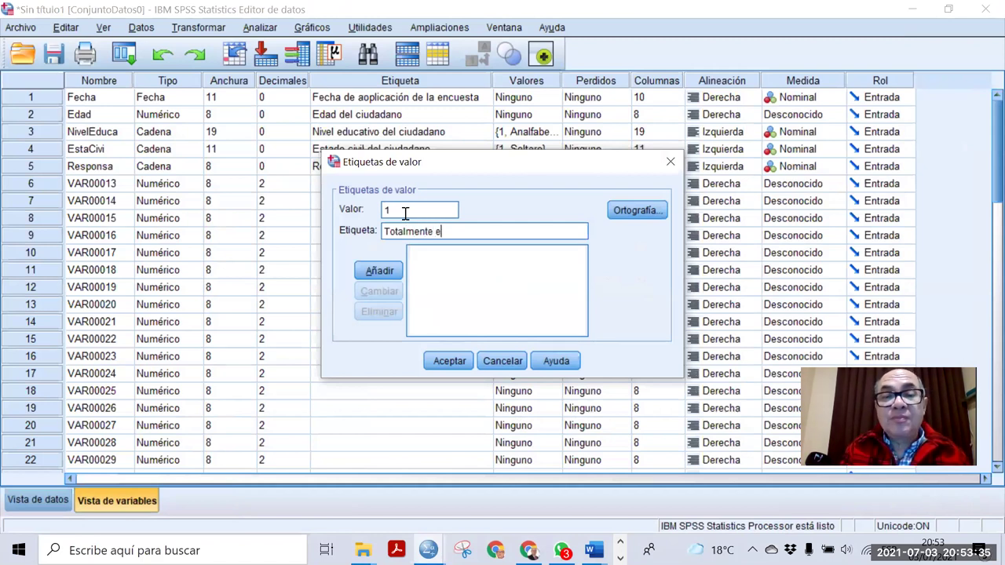
type("e en desacuerdo")
left_click(379, 270)
Step: Add the value label 2 = En desacuerdo to the Responsa variable
type("2")
left_click(397, 229)
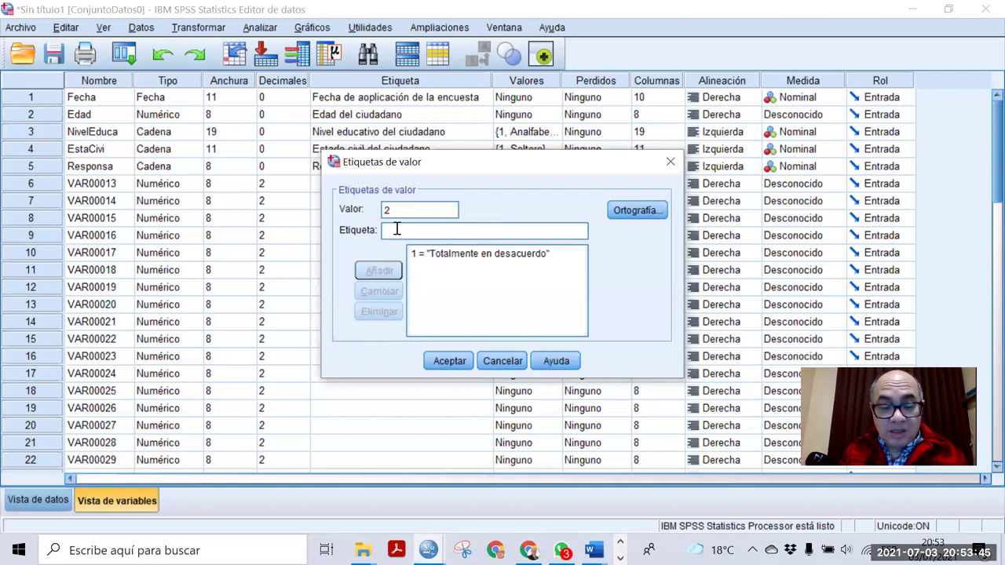
type("En desacuerdo")
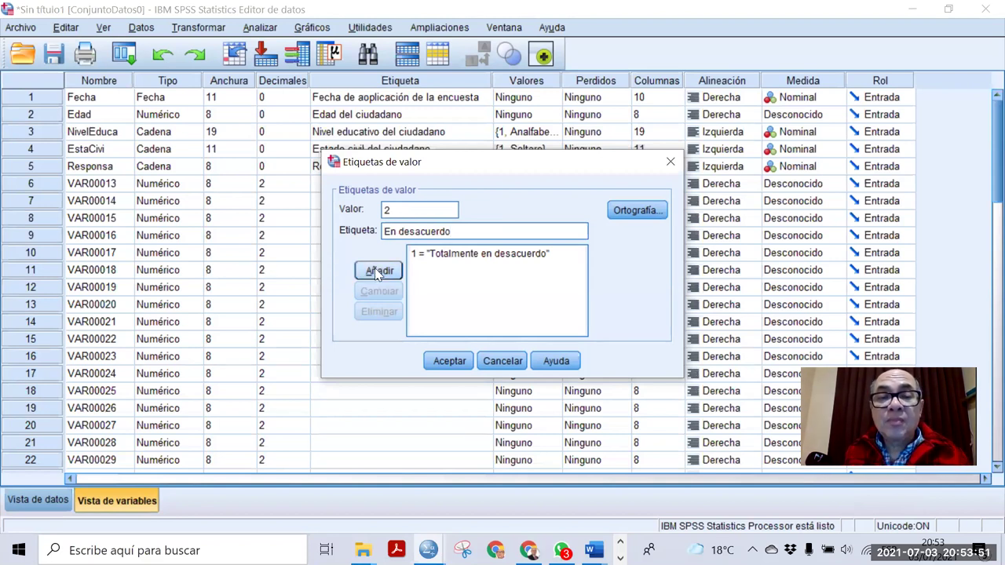
left_click(377, 271)
Step: Add the value label 3 = Ni de acuerdo ni en desacuerdo to Responsa, checking the wording in the Word questionnaire
type("3")
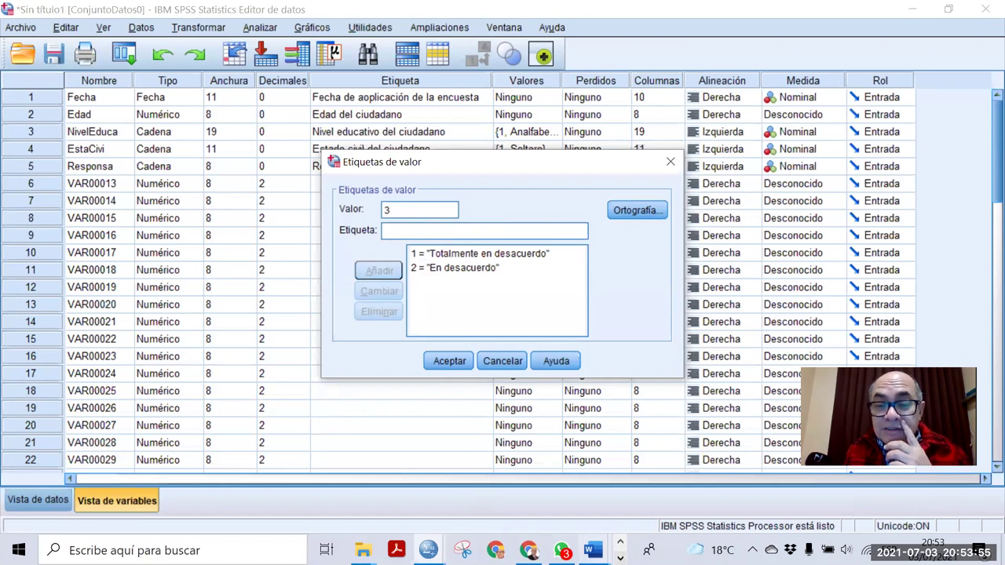
left_click(594, 550)
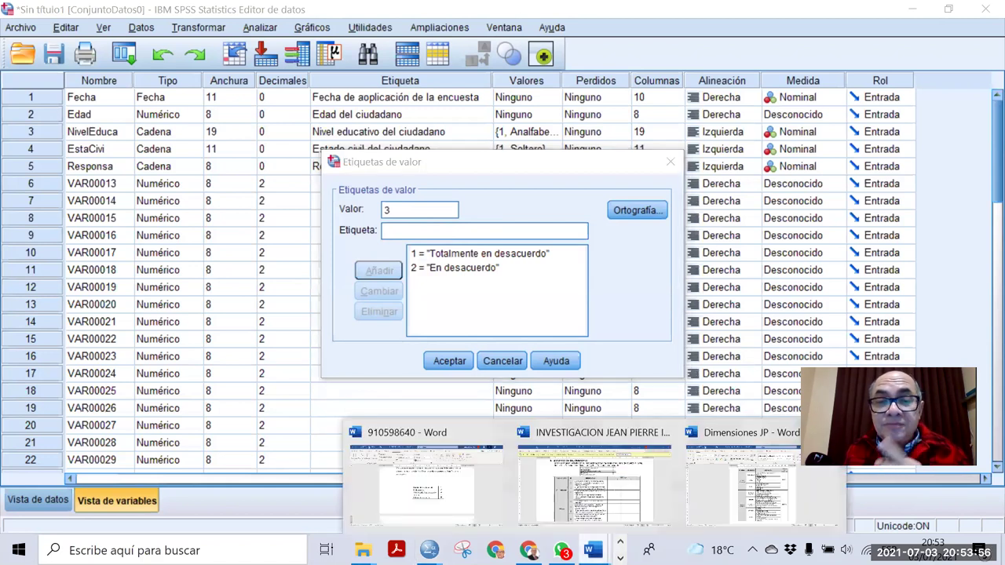
left_click(482, 487)
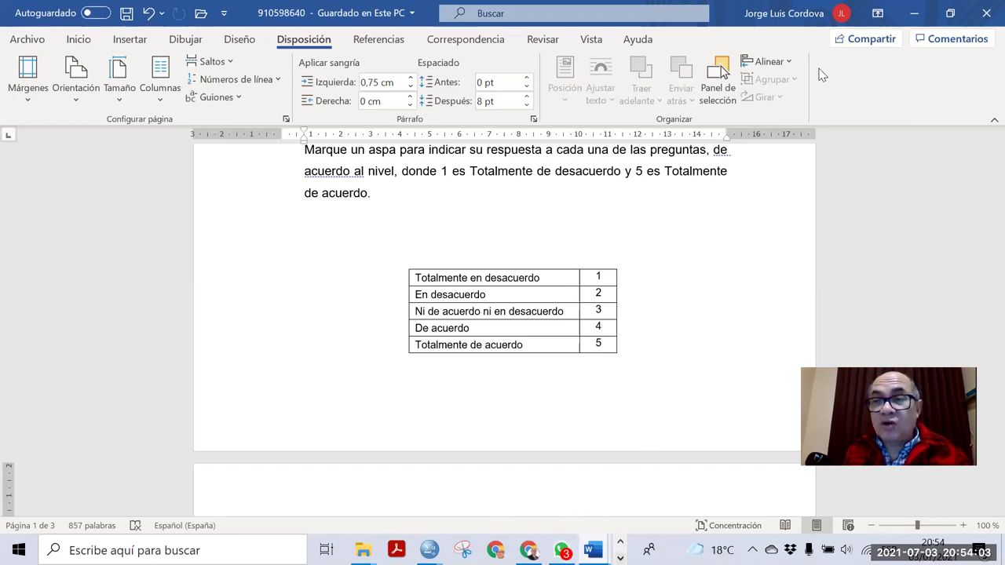
left_click(913, 13)
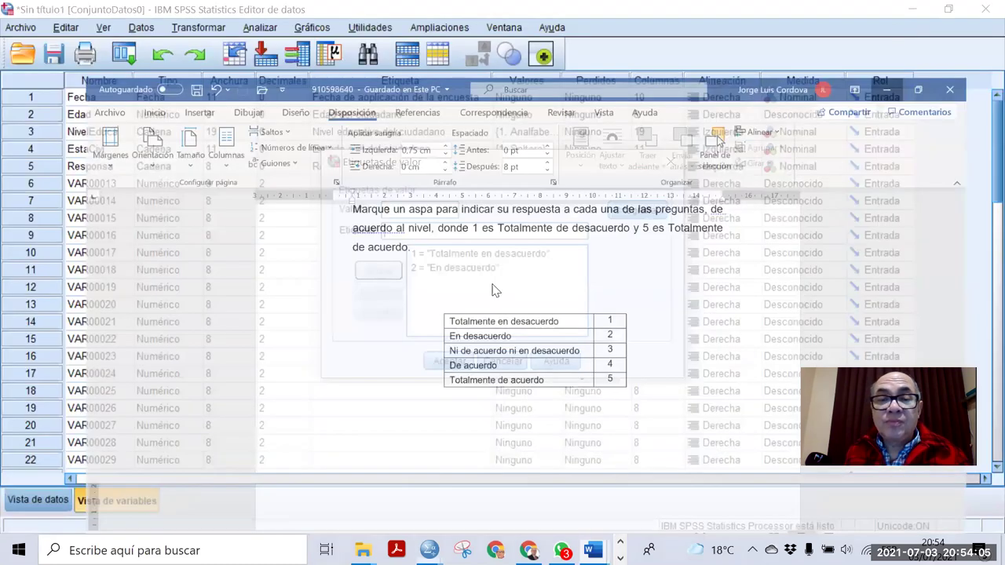
type("Ni")
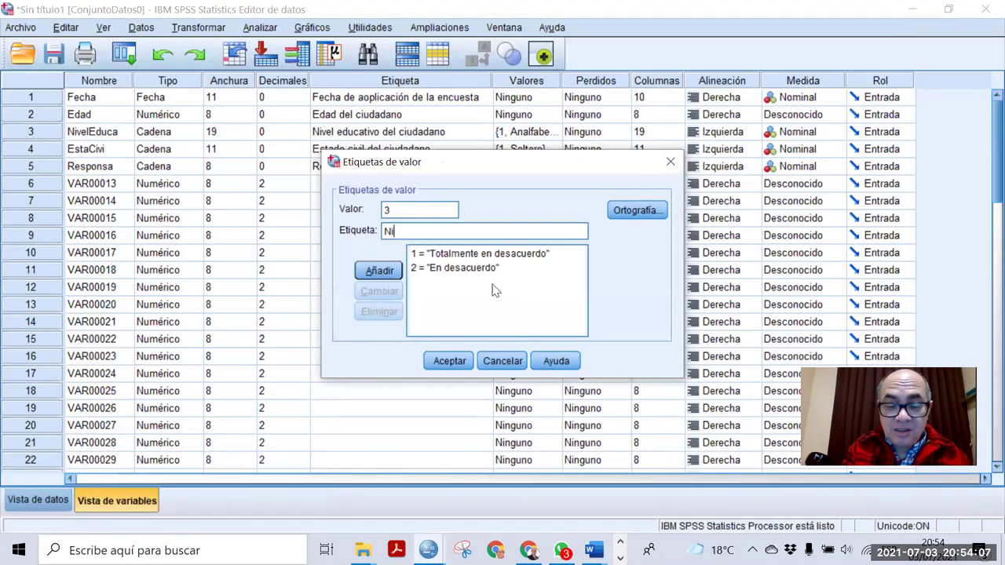
type(" de acue")
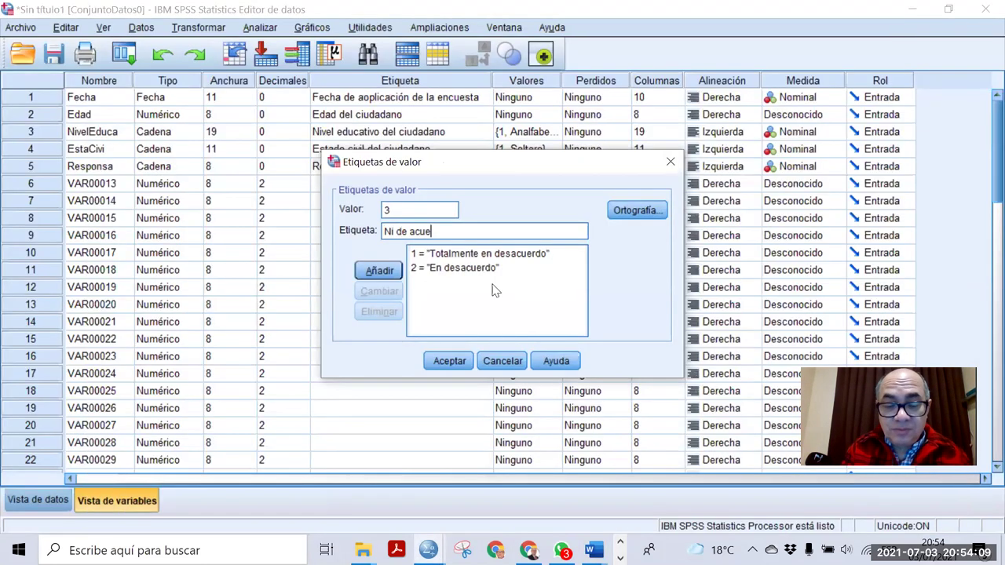
type("rdo ni en desacuerdo")
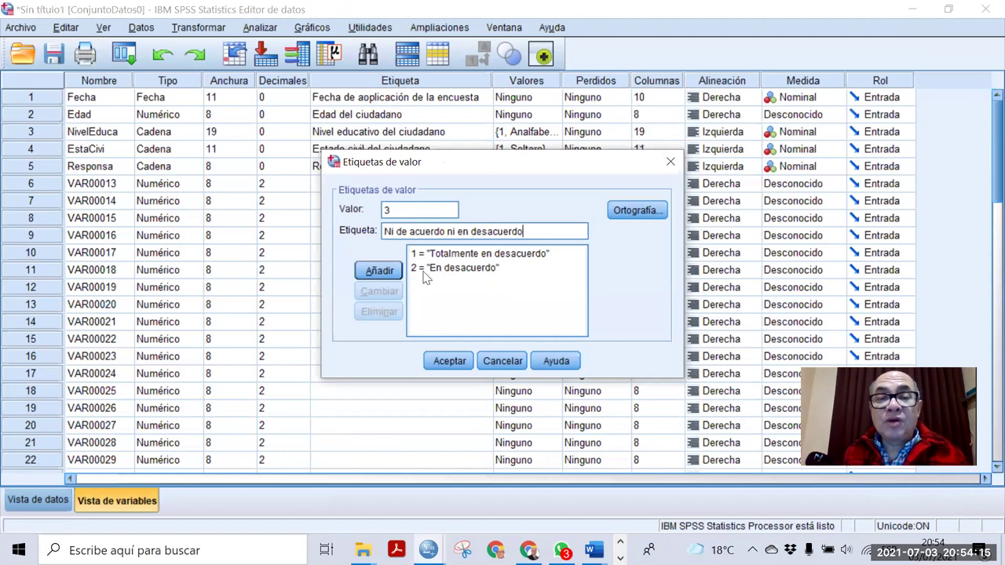
left_click(379, 270)
Step: Add the value label 4 = De acuerdo to Responsa, checking the response scale in the Word questionnaire
left_click(405, 214)
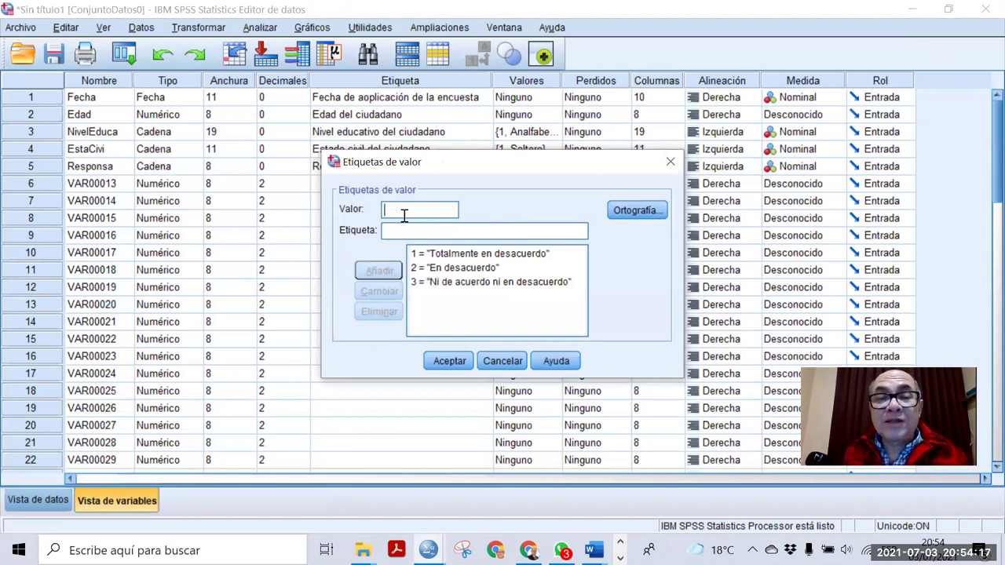
type("4")
left_click(403, 231)
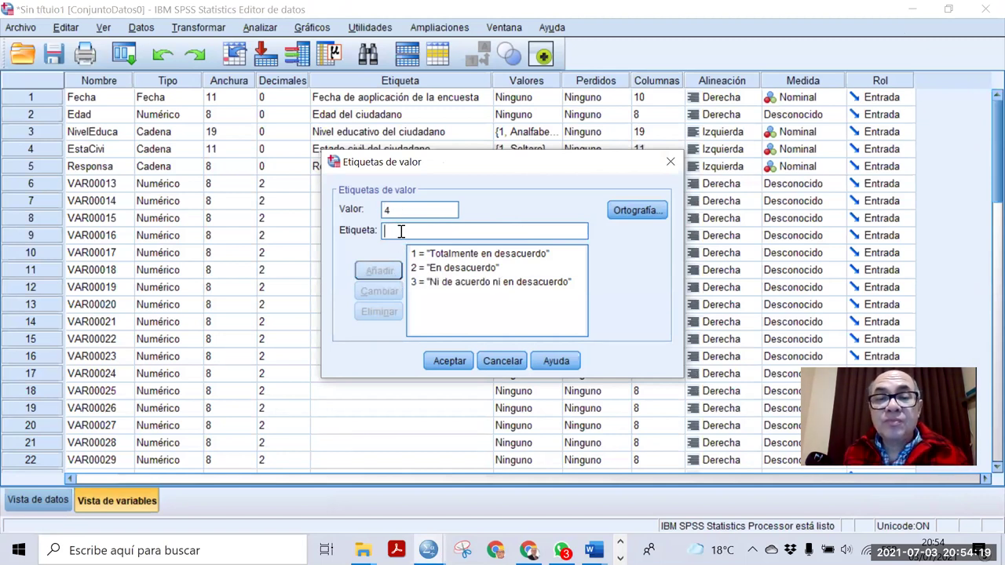
left_click(593, 550)
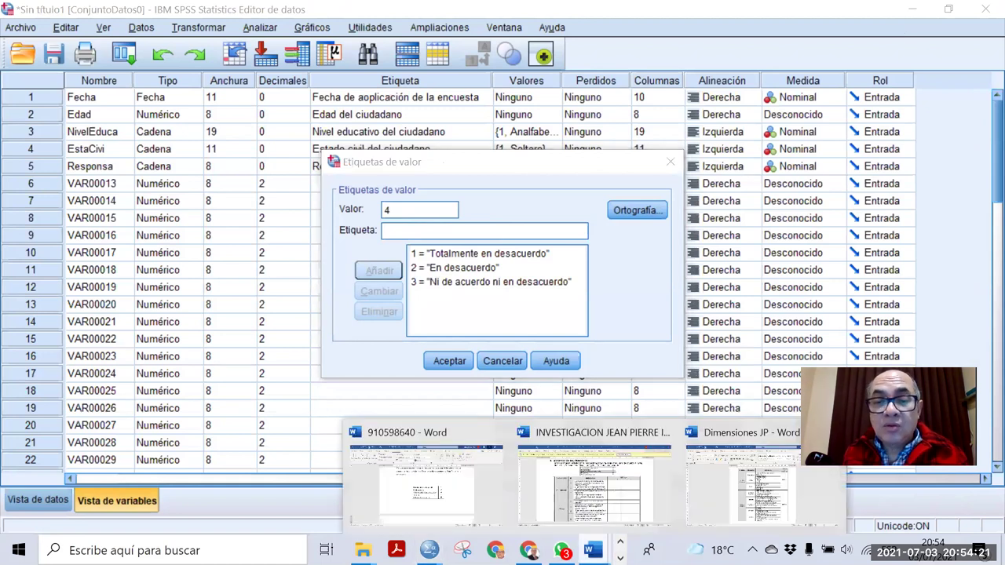
left_click(491, 489)
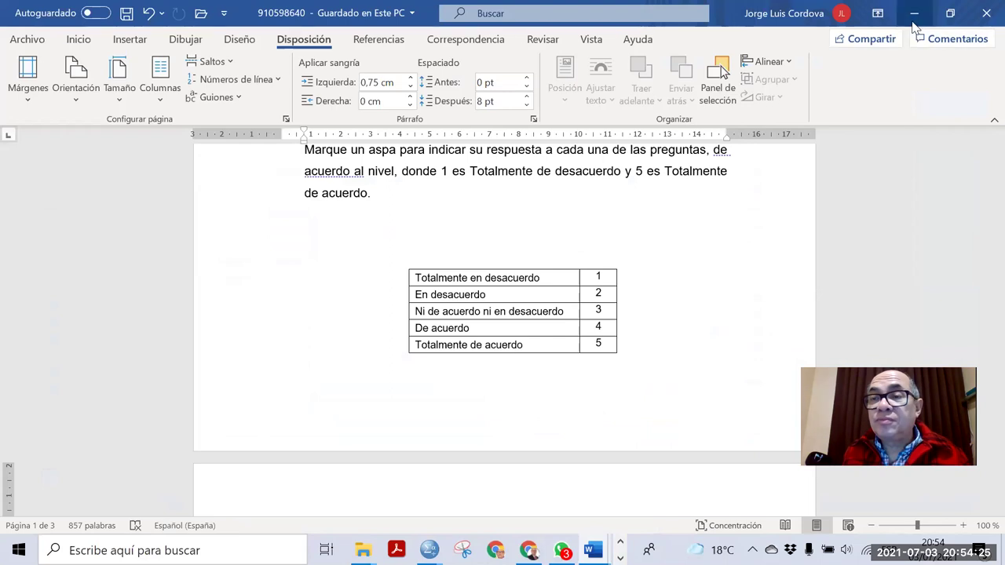
left_click(913, 22)
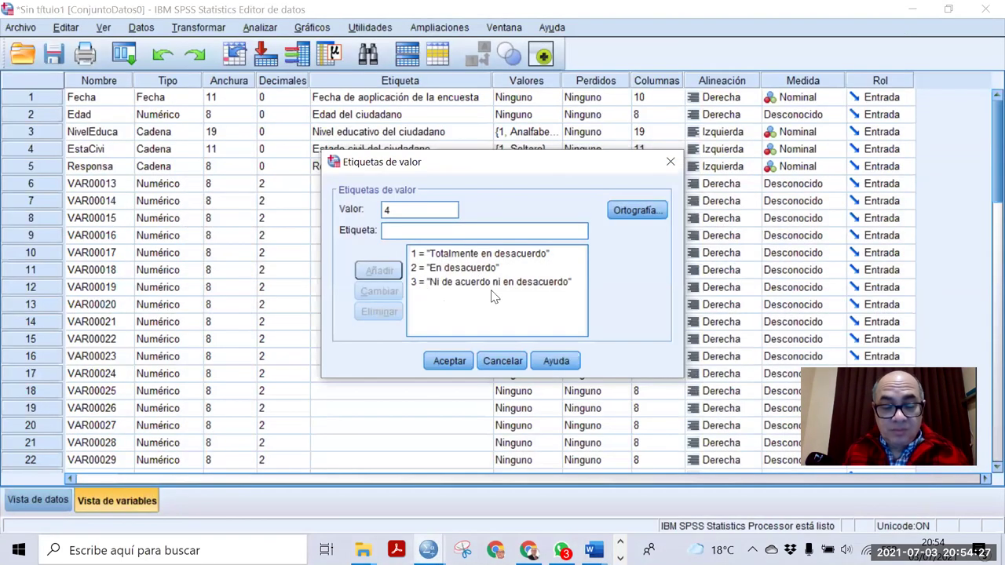
type("de")
key("BackSpace")
key("BackSpace")
type("De acuerdo")
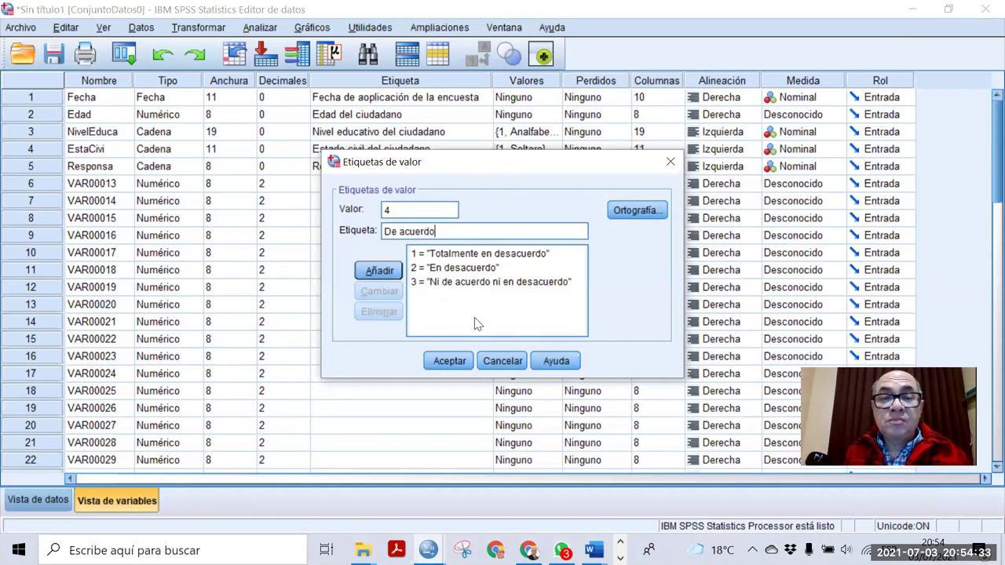
left_click(361, 274)
Step: Add the value label 5 = Totalmente de acuerdo to Responsa and accept the variable's value labels
type("5")
left_click(390, 229)
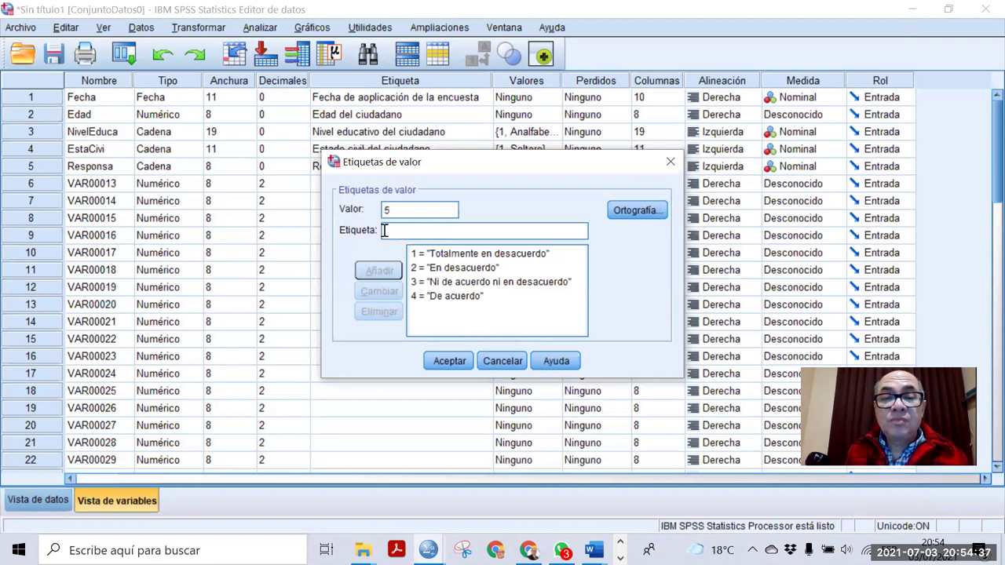
type("Tota")
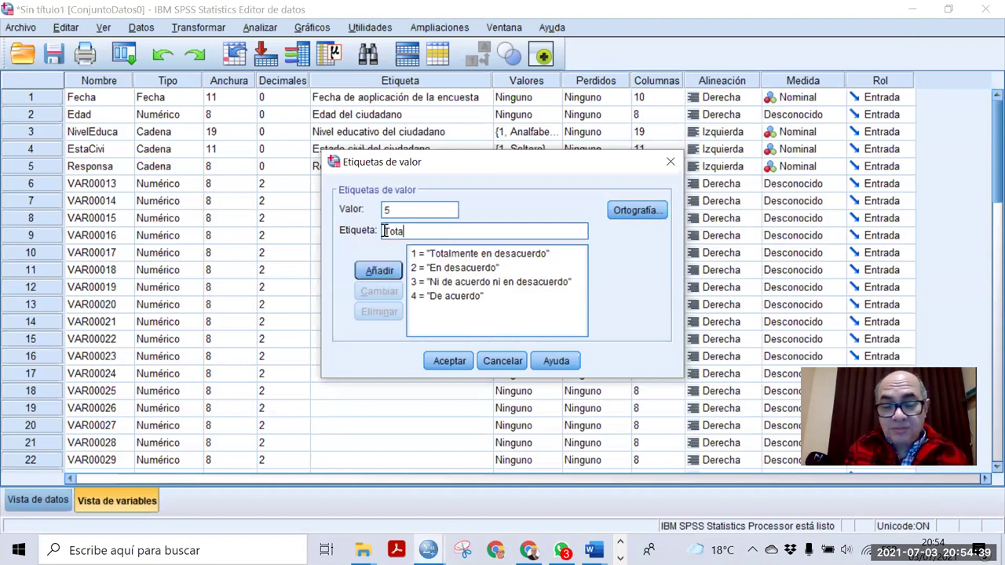
type("lmente en")
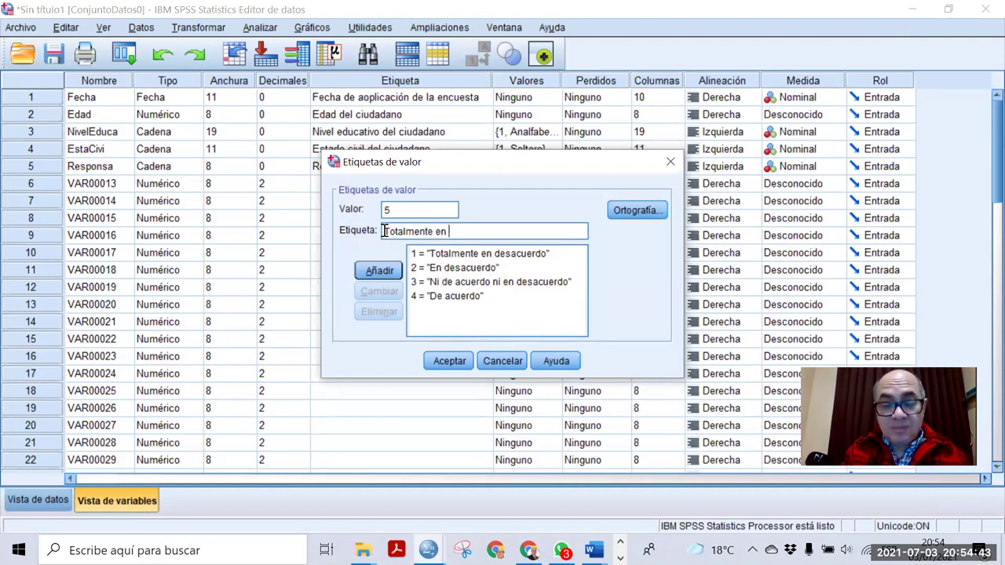
key("BackSpace")
key("BackSpace")
type("de a")
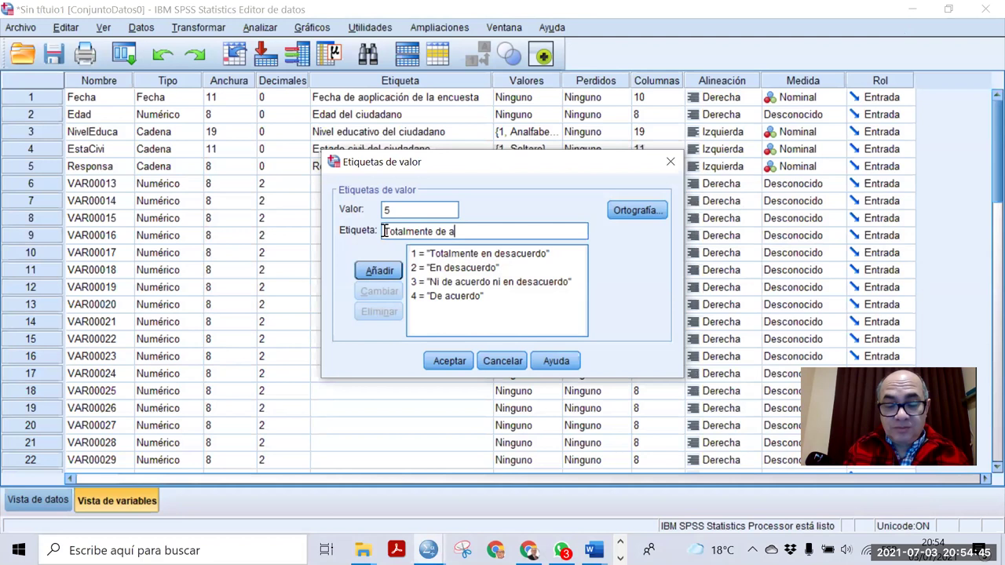
type("cuerdo")
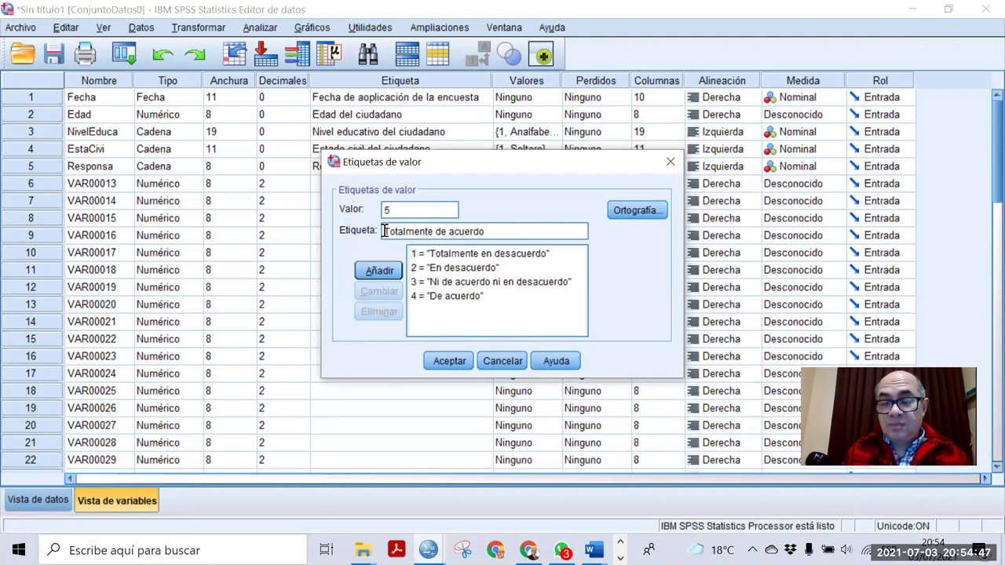
left_click(449, 361)
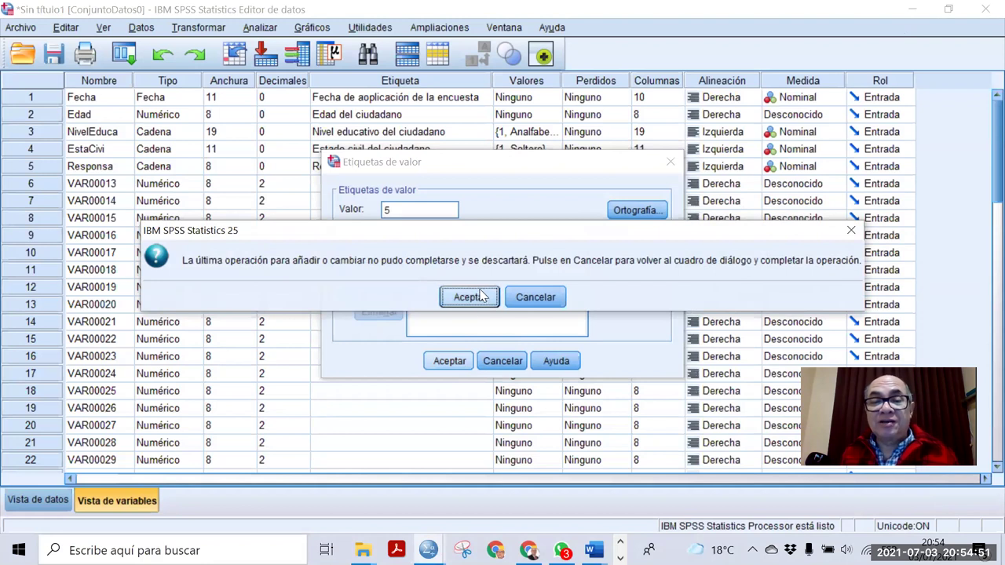
left_click(538, 296)
left_click(386, 272)
left_click(445, 361)
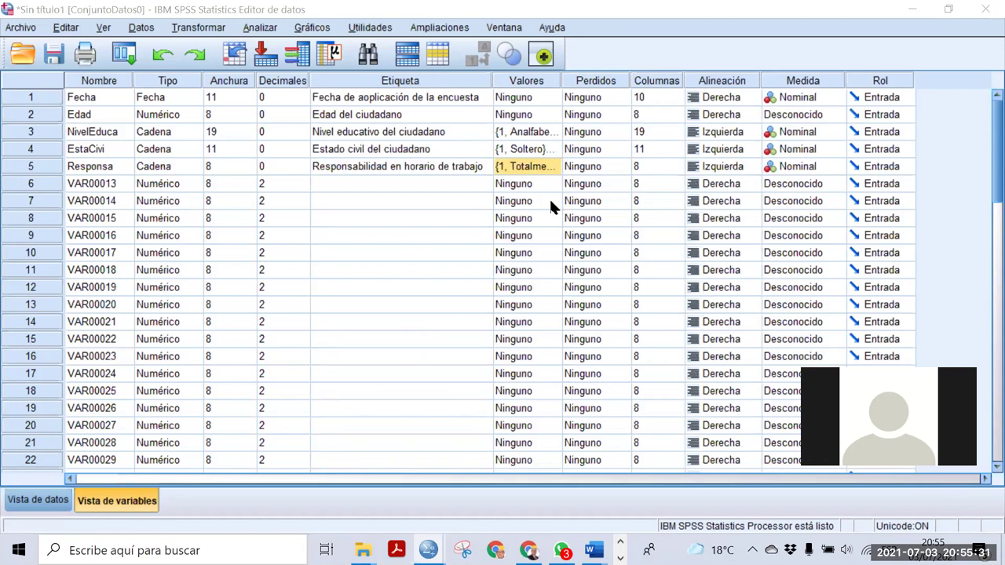
Step: Add the value label 5 = Conviviente to the EstaCivi variable and accept its value labels
left_click(553, 153)
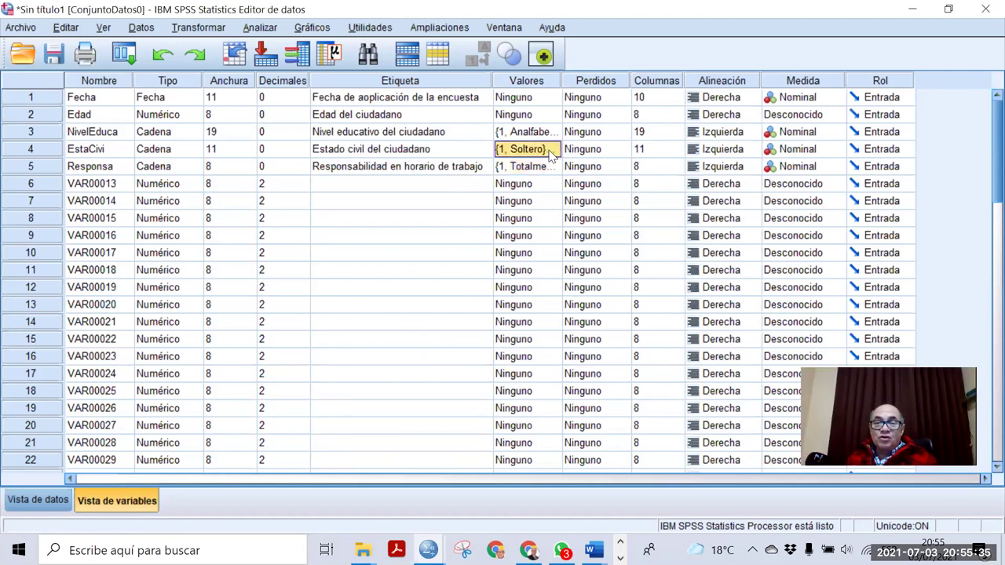
left_click(554, 150)
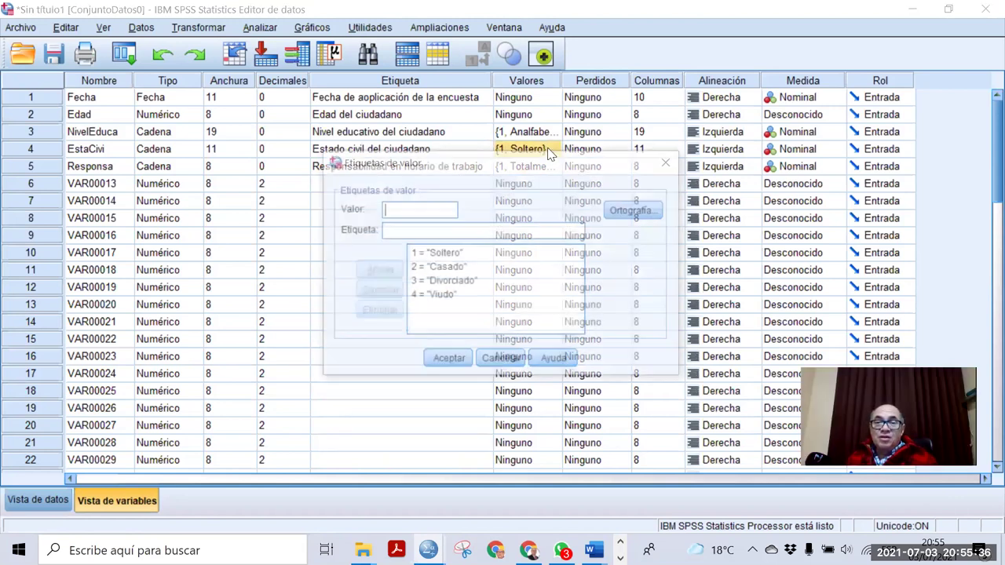
left_click(443, 209)
type("5")
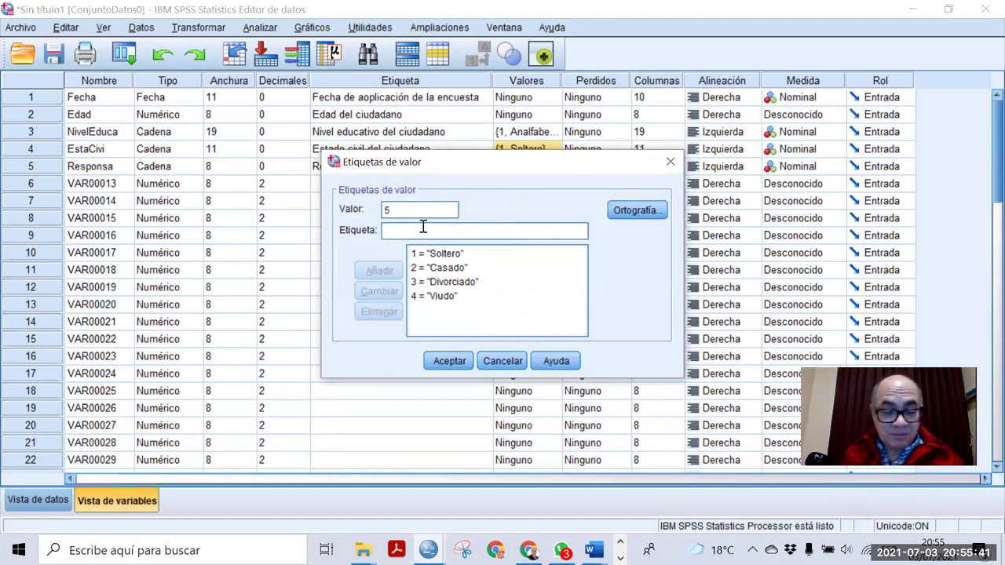
left_click(424, 229)
type("Conv")
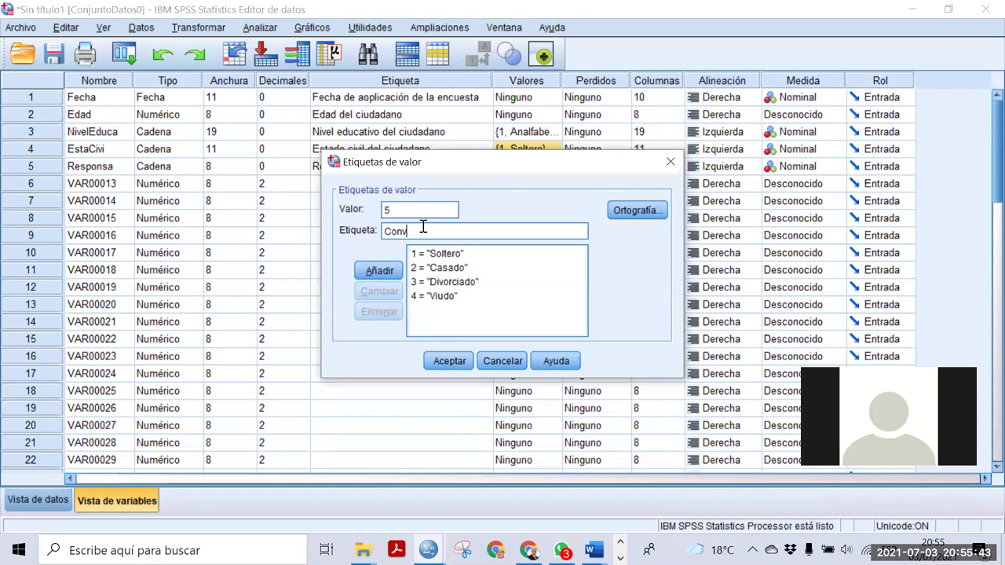
type("iviente")
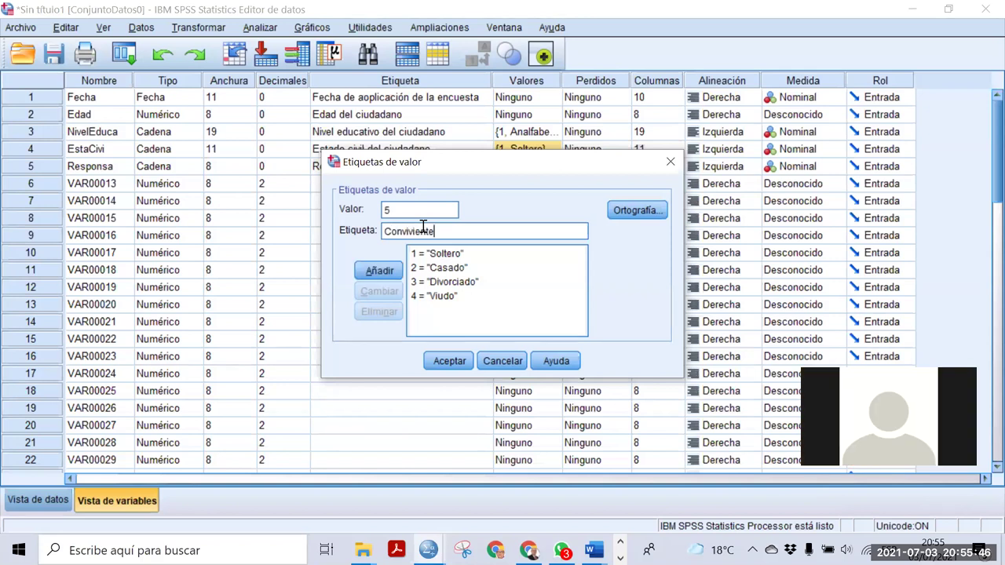
left_click(375, 272)
left_click(460, 360)
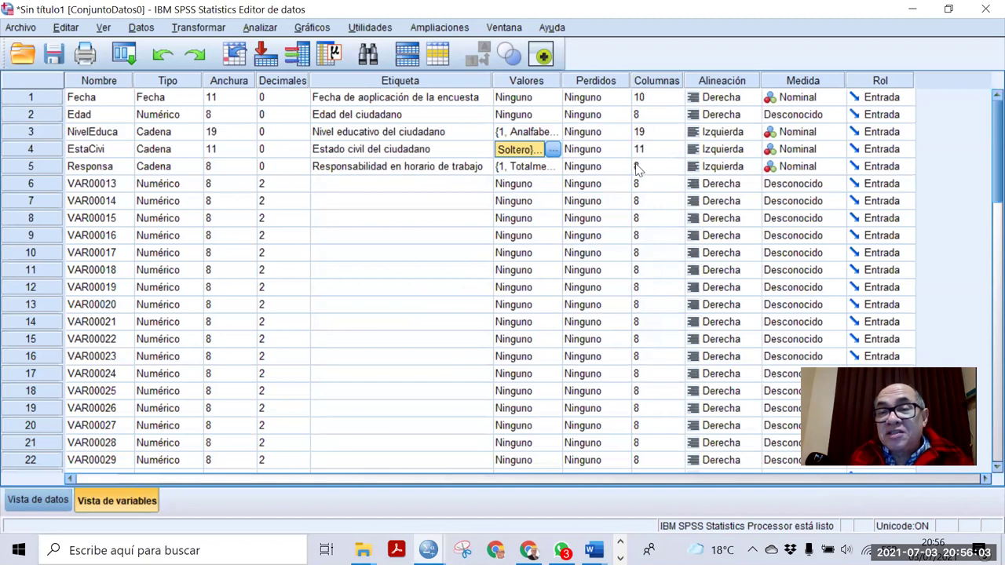
Step: Set the alignment of the Fecha and Edad variables to Centrado
left_click(751, 98)
left_click(750, 147)
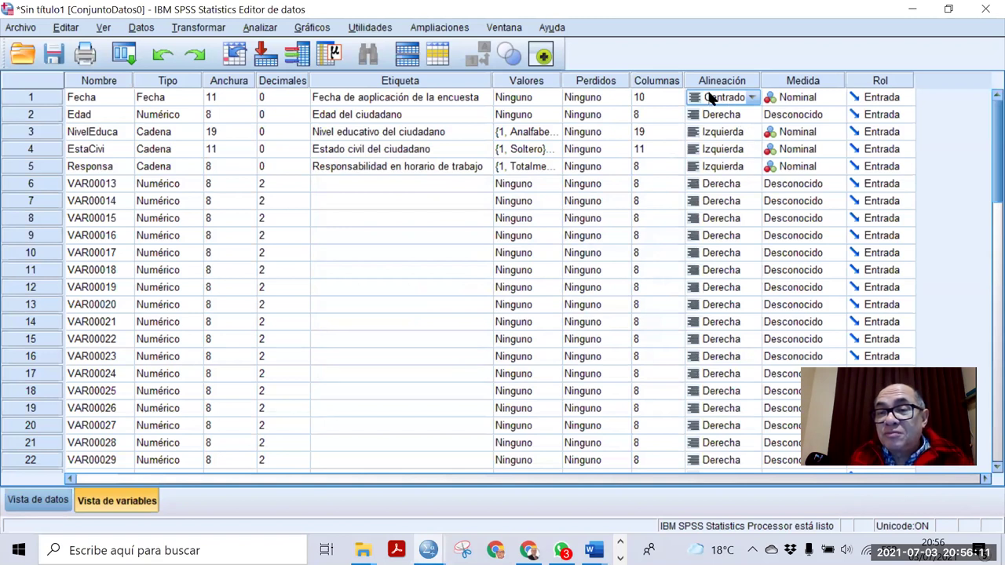
left_click(753, 115)
left_click(752, 115)
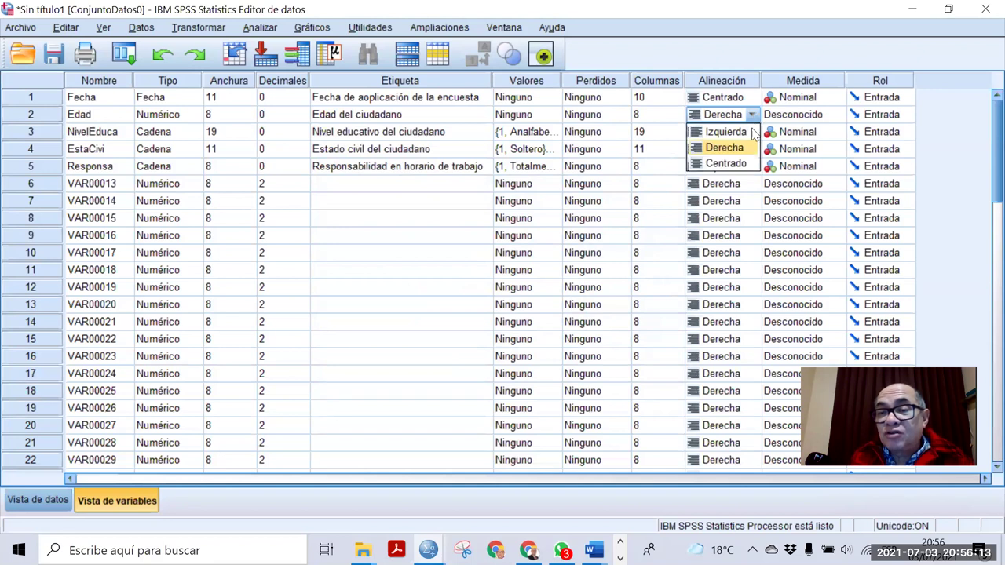
left_click(737, 164)
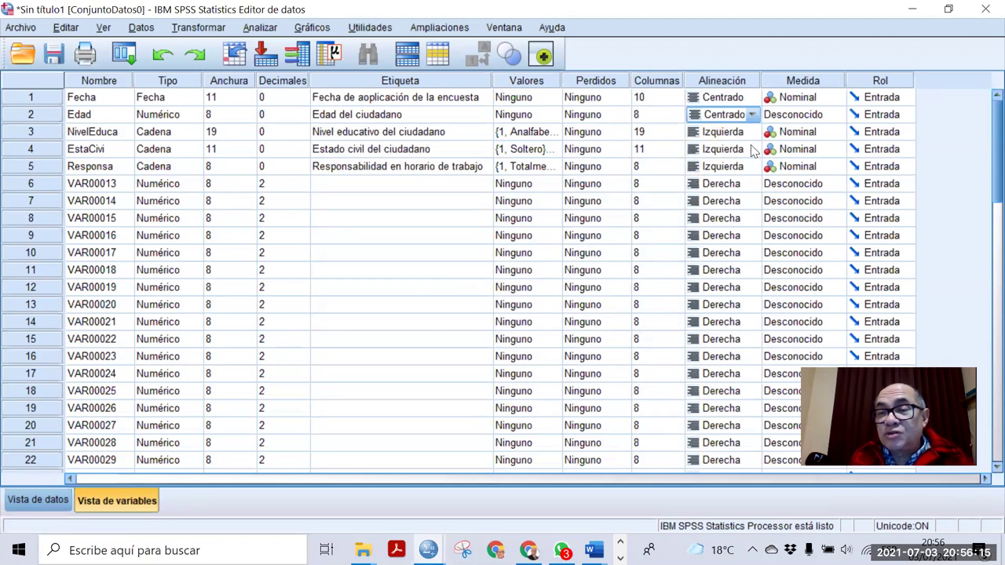
Step: Set the alignment of NivelEduca and EstaCivi to Centrado and that of Responsa to Derecha
left_click(751, 135)
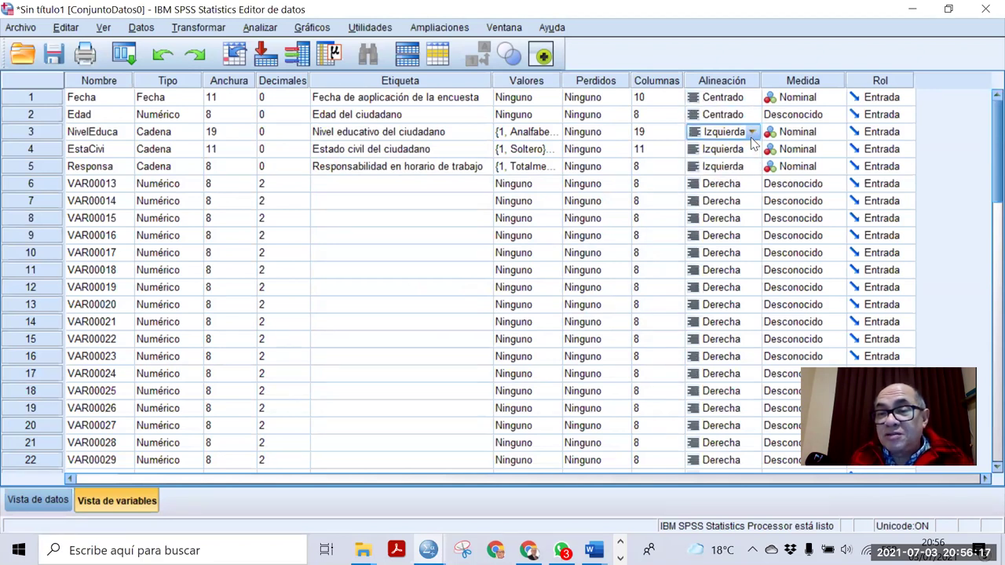
left_click(752, 133)
left_click(749, 181)
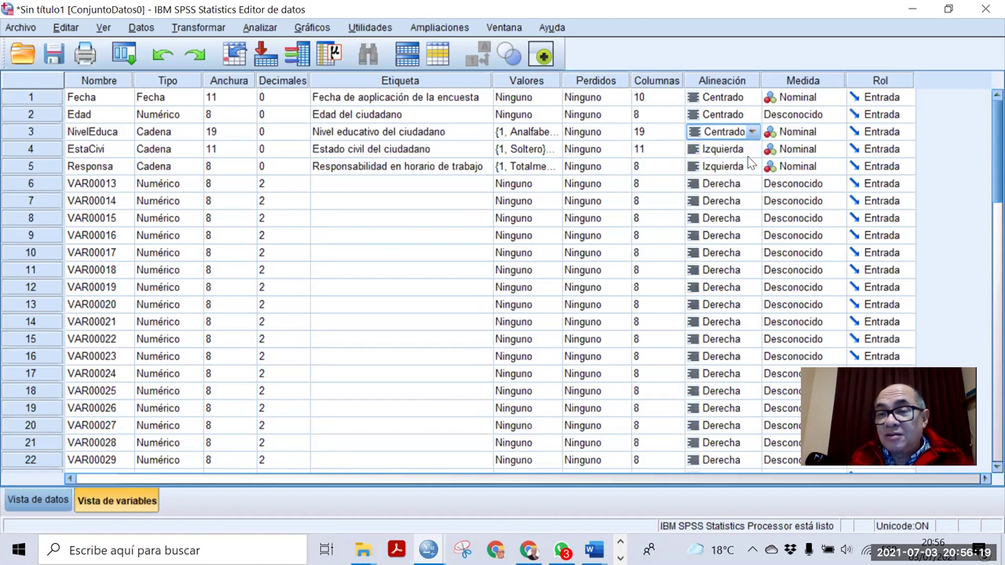
left_click(753, 152)
left_click(754, 150)
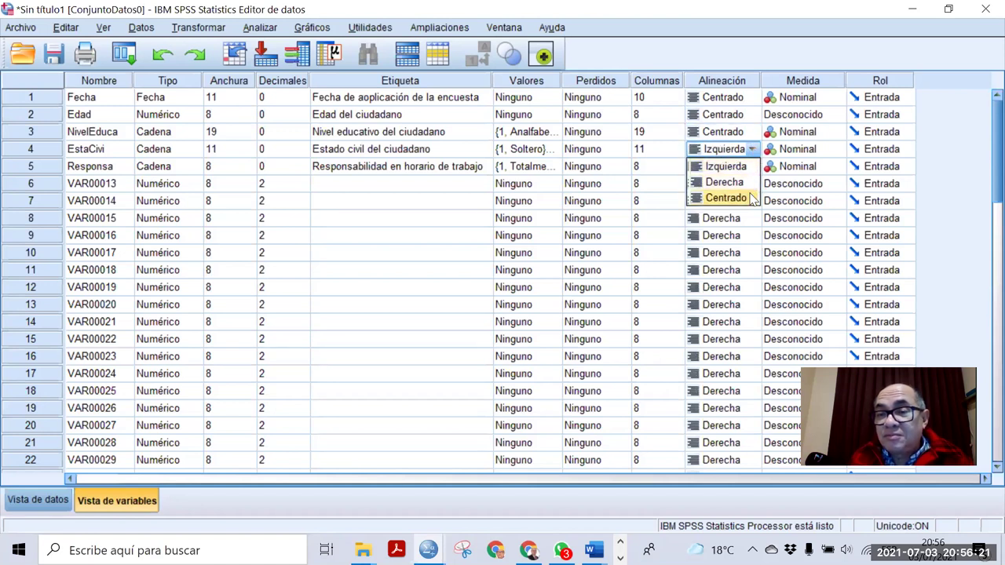
left_click(750, 197)
left_click(750, 166)
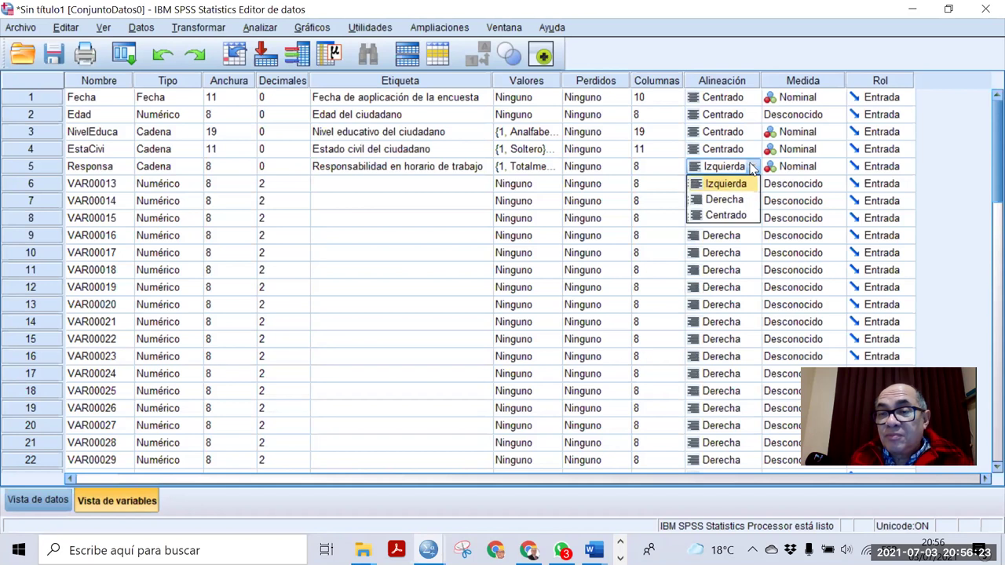
left_click(752, 199)
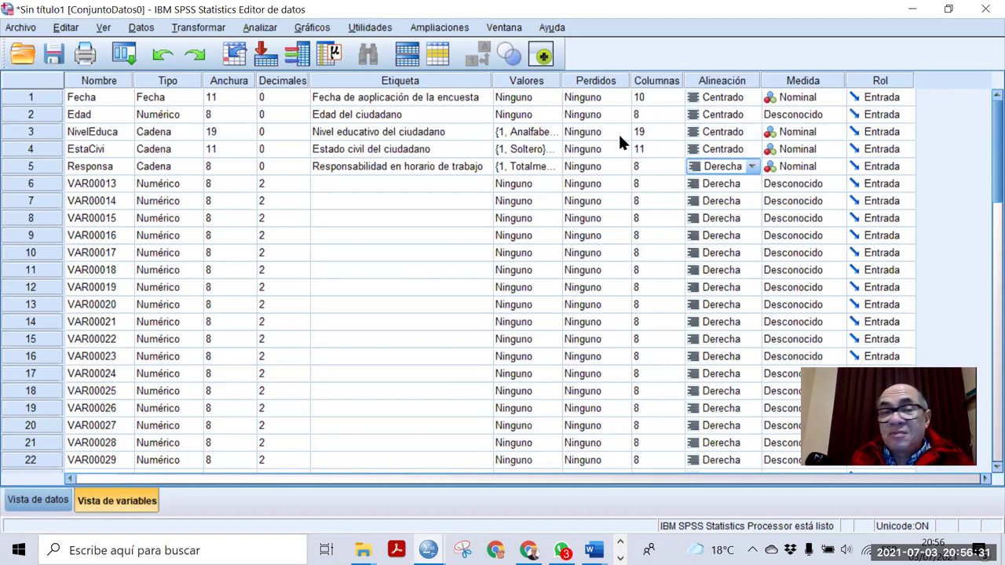
Step: Set the measurement level of the Edad variable to Escala
left_click(836, 116)
left_click(832, 132)
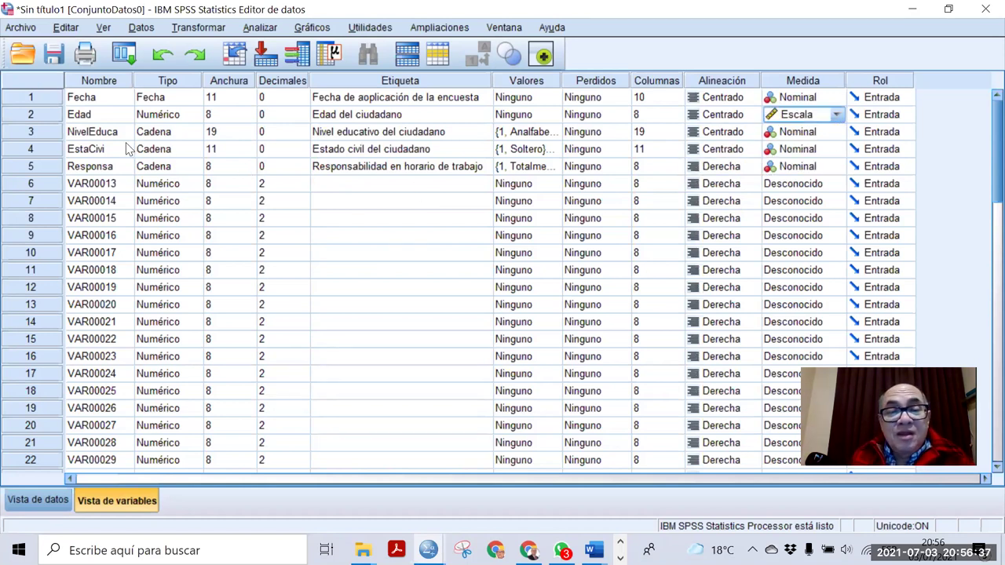
Step: Set the measurement level of the NivelEduca and Responsa variables to Ordinal
left_click(836, 133)
left_click(836, 135)
left_click(826, 149)
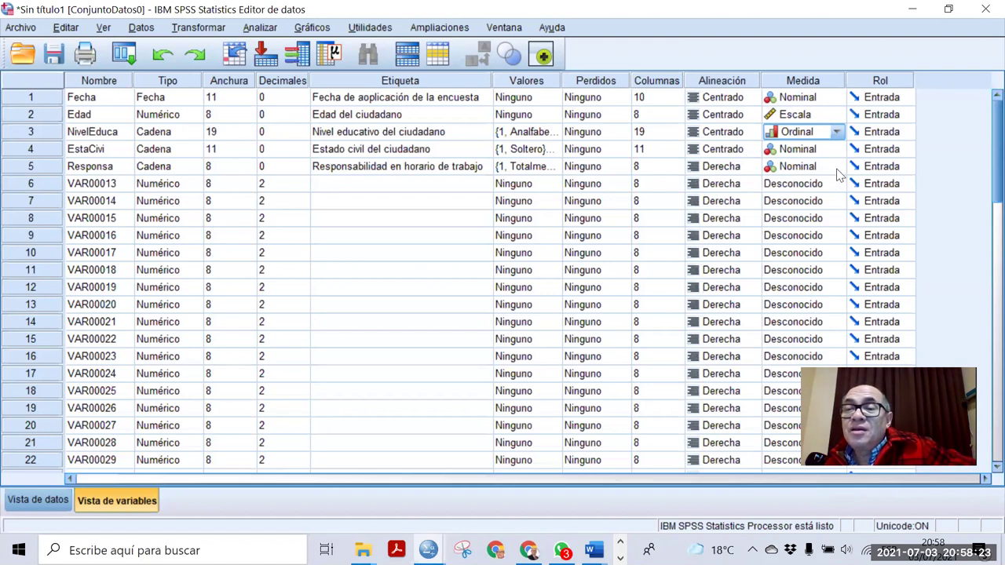
left_click(837, 167)
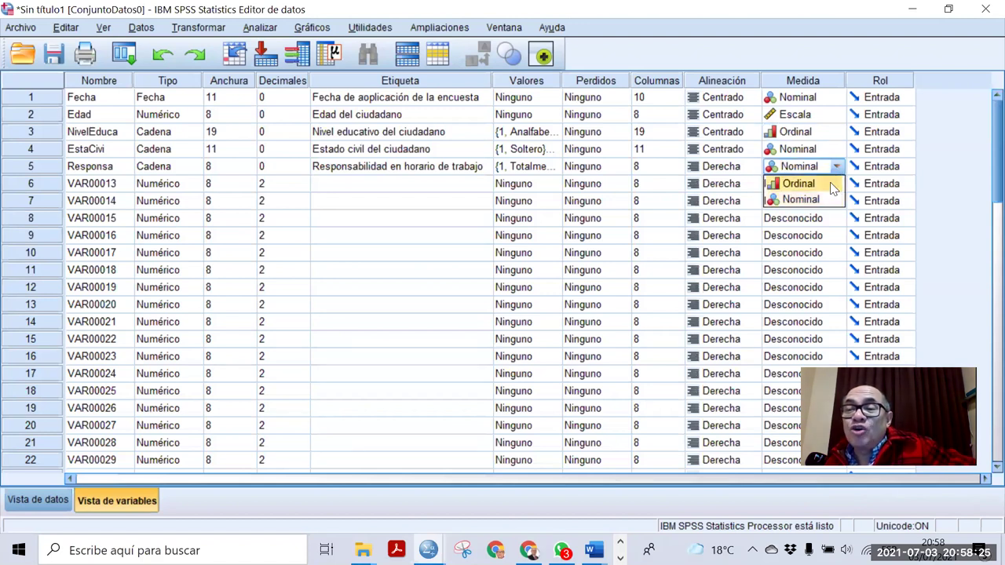
left_click(830, 185)
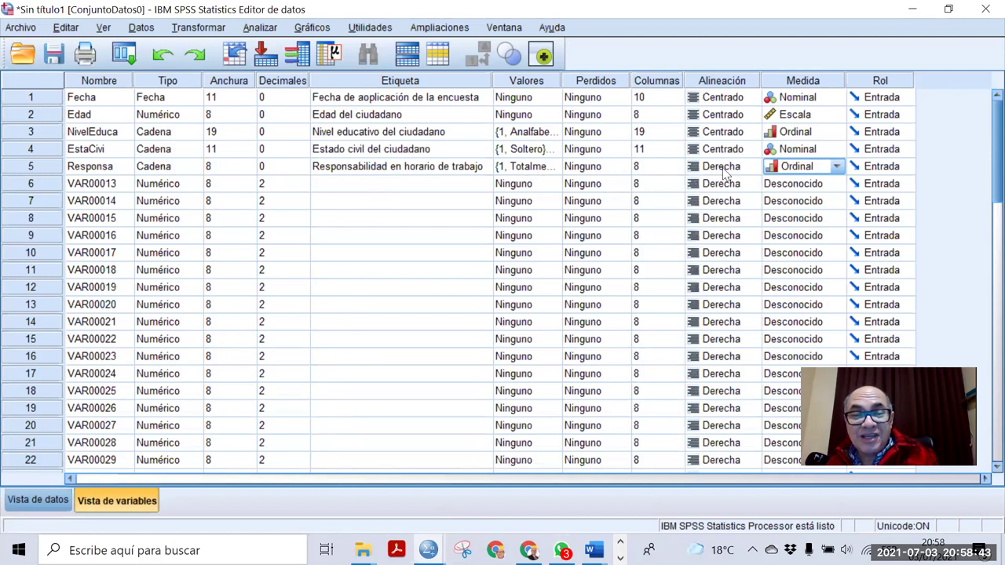
Step: Copy the value labels of Responsa to all variables from VAR00013 to VAR00045
left_click(534, 171)
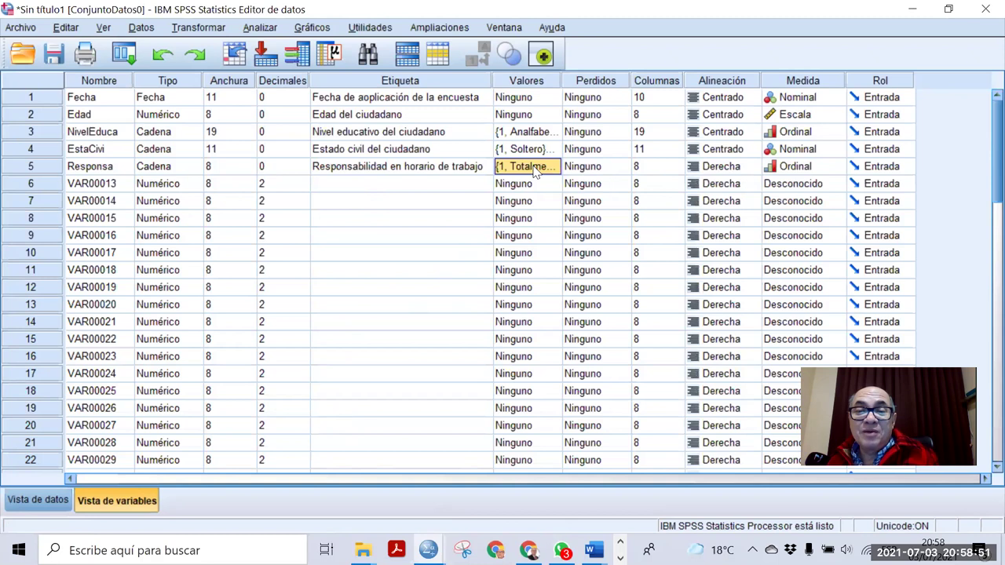
right_click(535, 173)
left_click(545, 174)
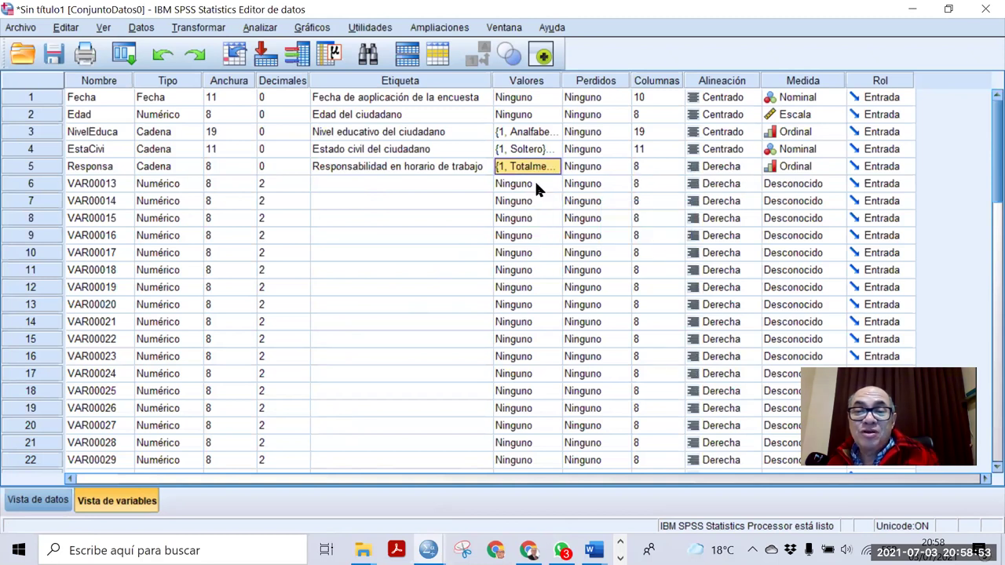
left_click_drag(533, 183, 517, 472)
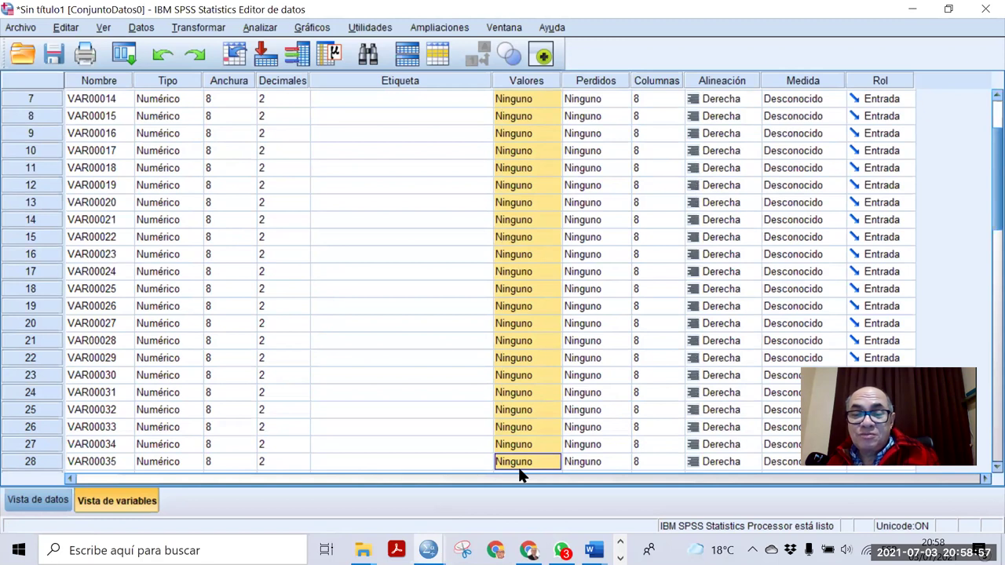
left_click_drag(518, 474, 514, 326)
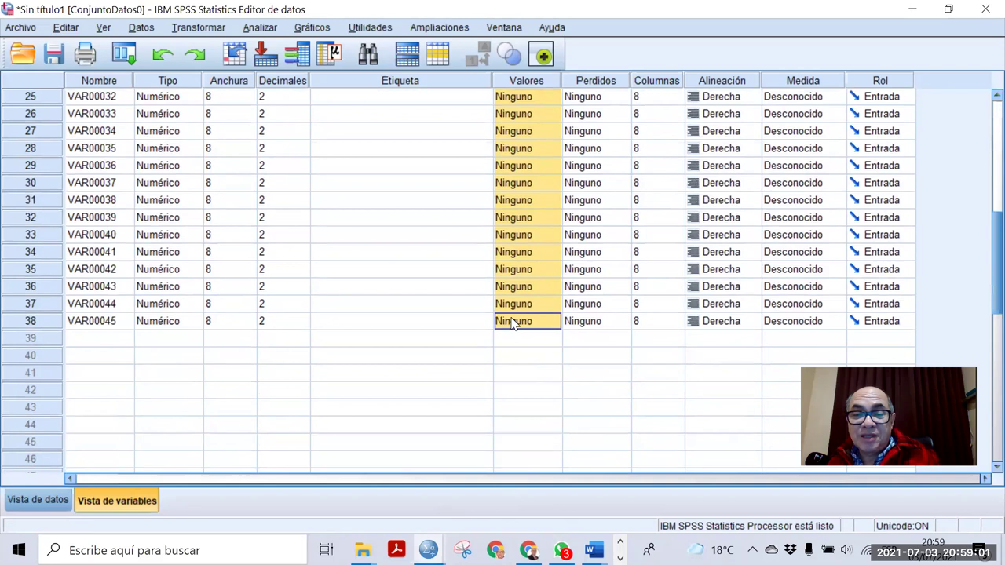
right_click(512, 319)
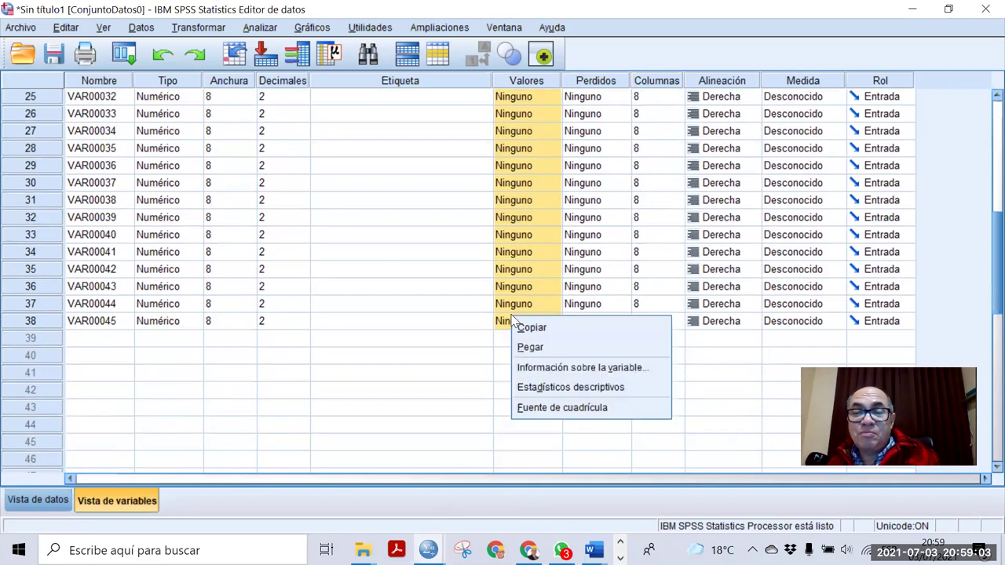
left_click(525, 343)
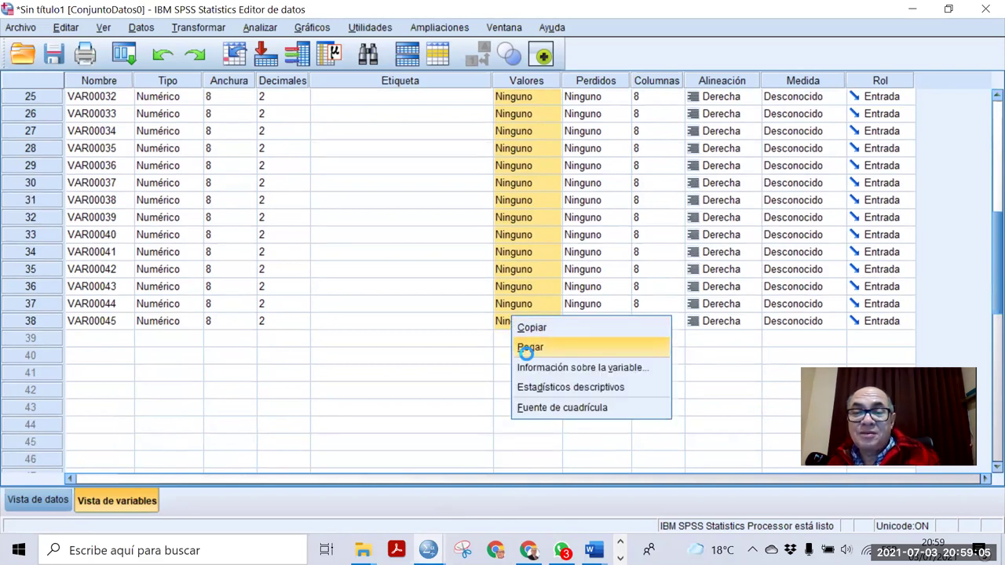
left_click(526, 352)
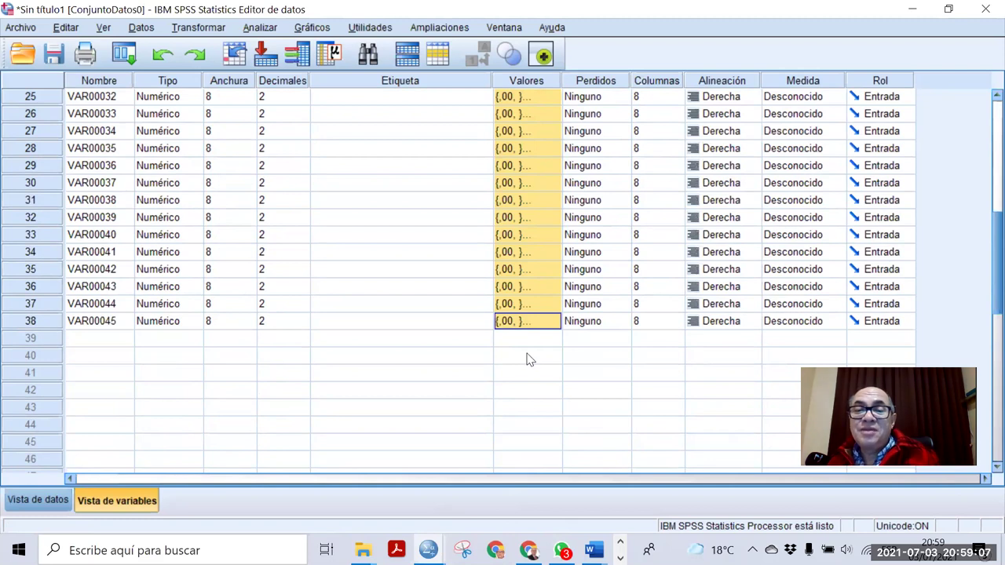
scroll(527, 359, "up", 8)
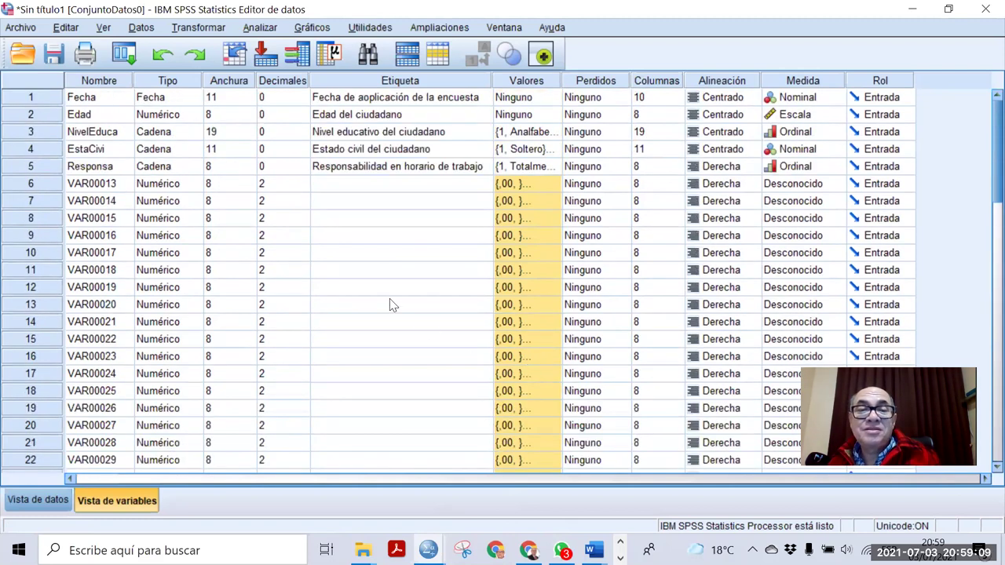
Step: Copy the 0 decimals setting of Responsa to all variables from VAR00013 to VAR00045
right_click(289, 166)
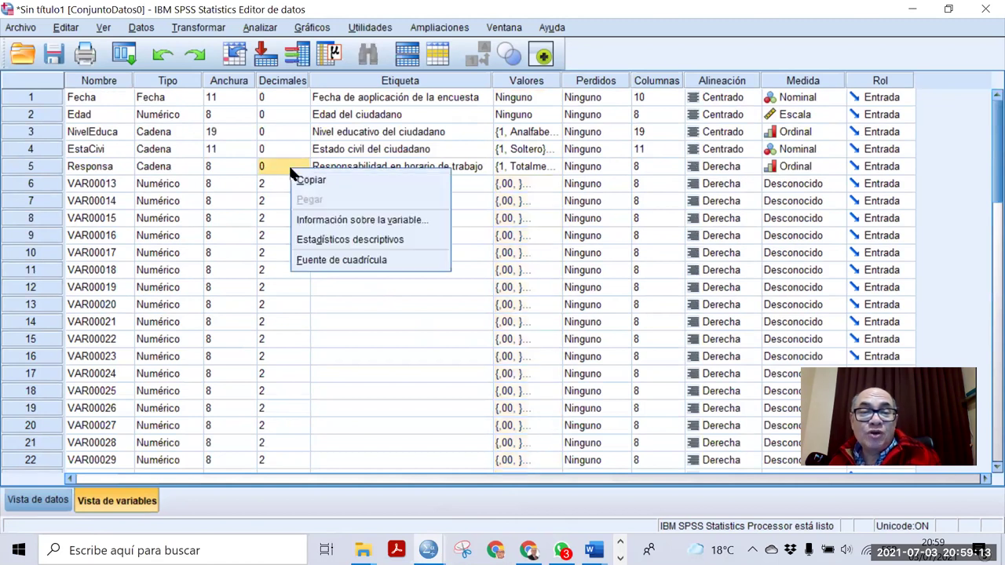
left_click(310, 180)
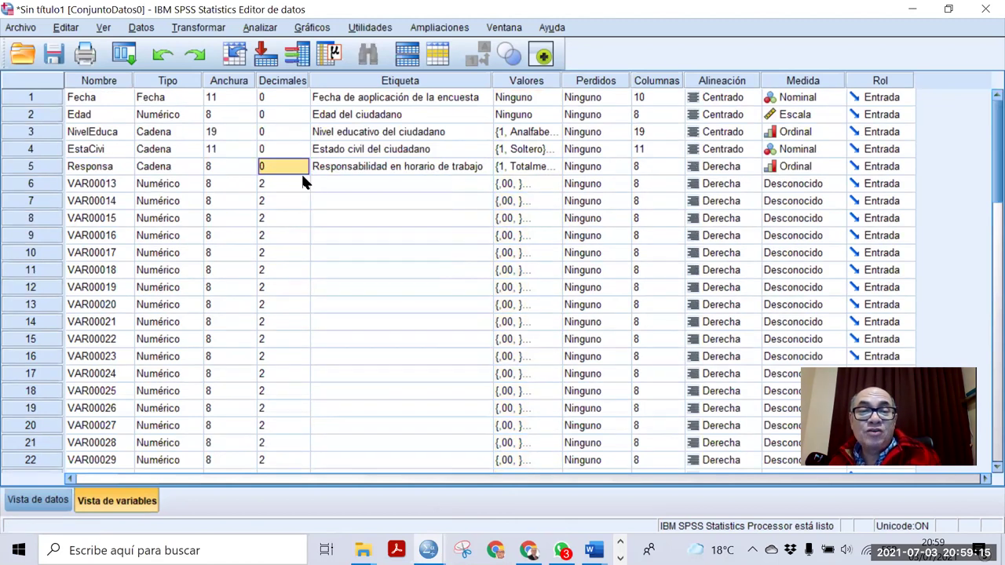
left_click_drag(294, 185, 301, 298)
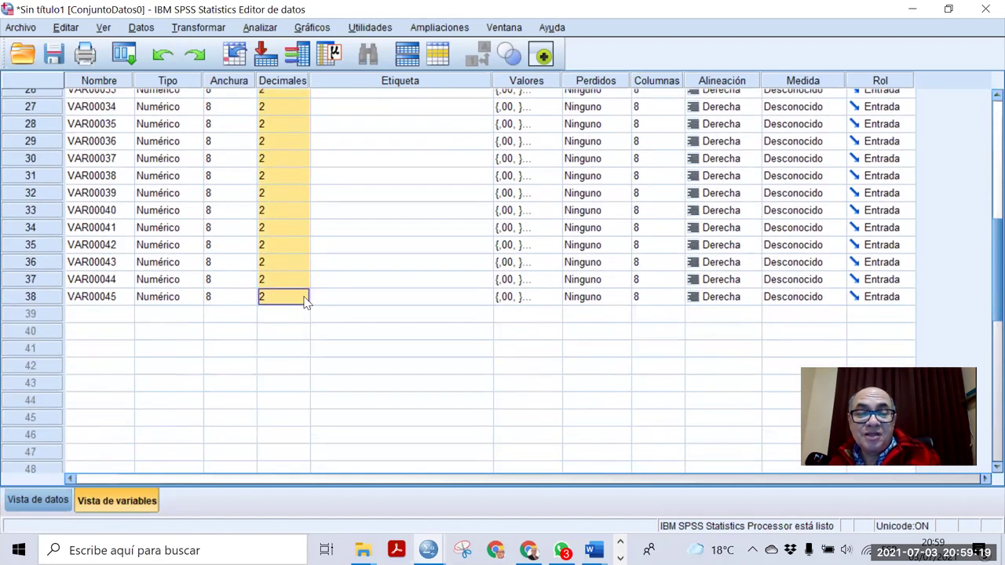
right_click(296, 295)
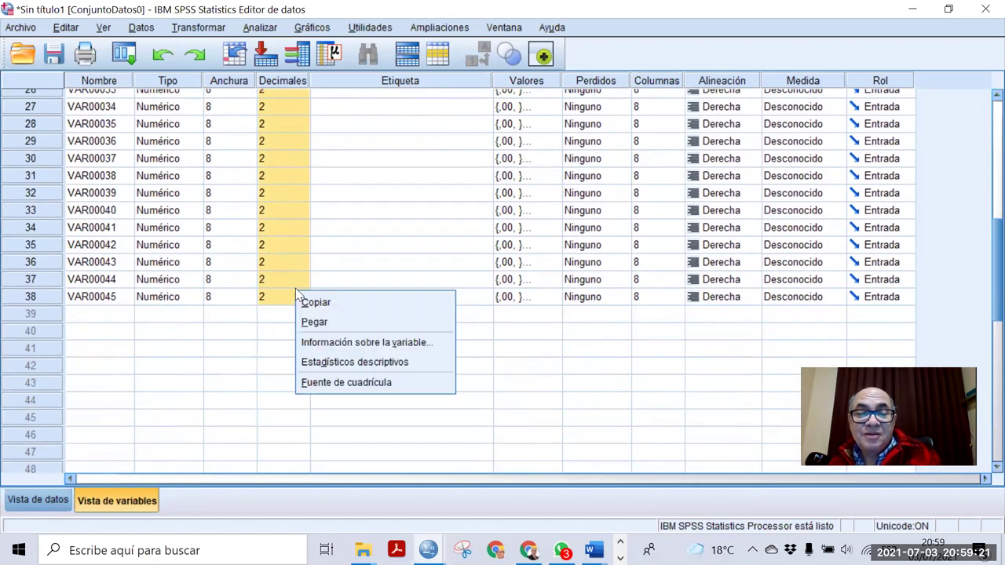
left_click(315, 322)
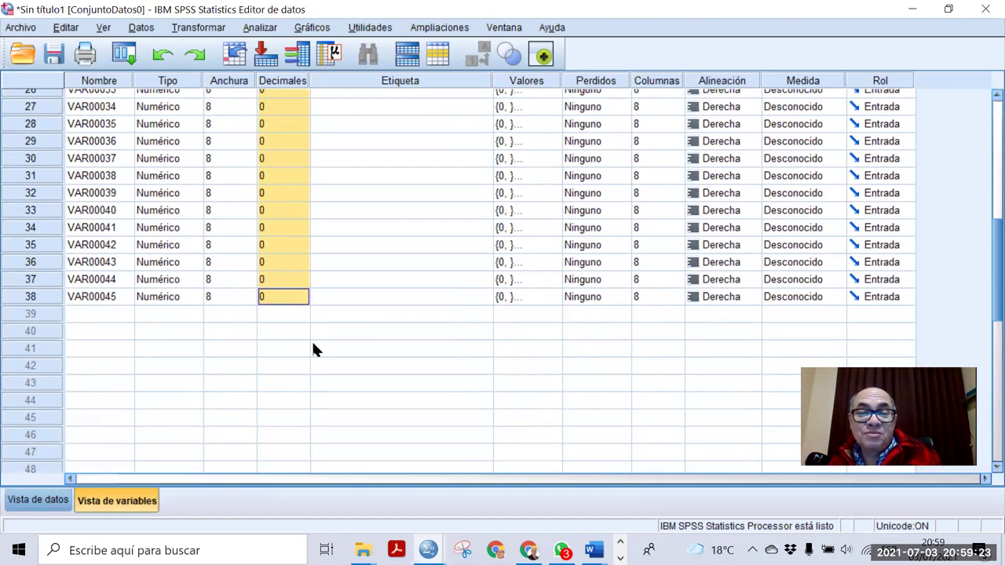
scroll(308, 344, "up", 9)
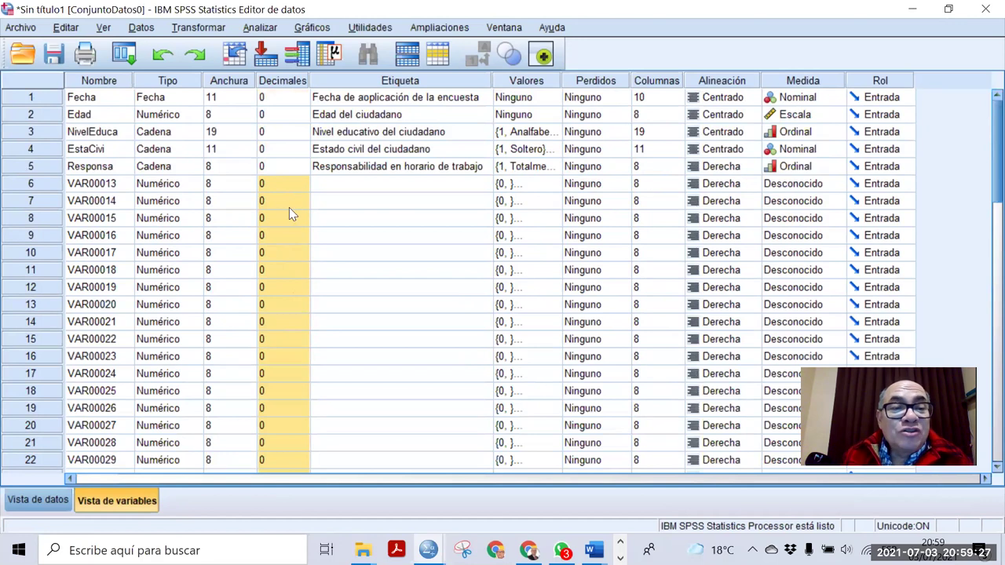
Step: Copy the Cadena type of Responsa and paste it onto the variables from VAR00013 to VAR00045
right_click(149, 172)
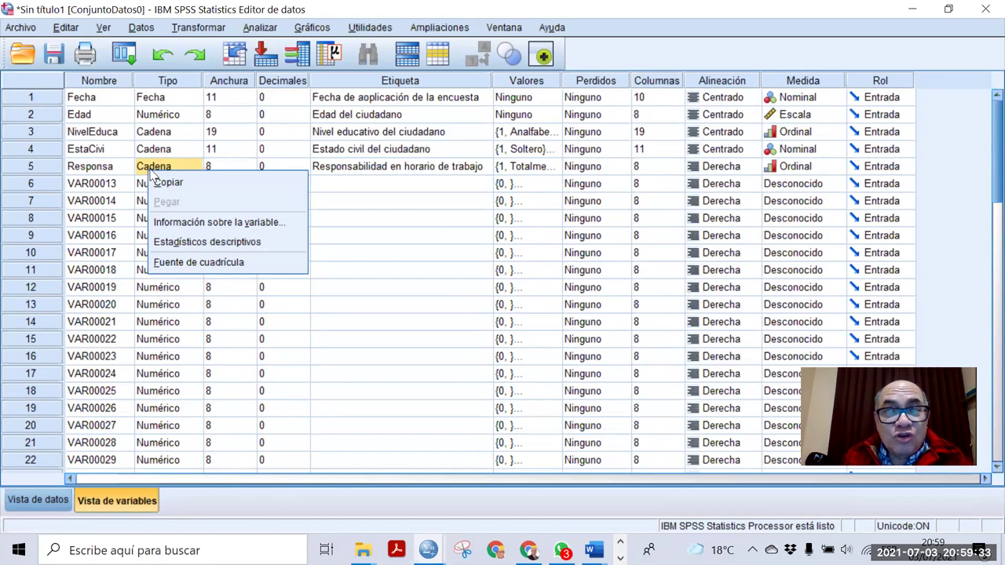
left_click(168, 183)
left_click_drag(167, 190, 169, 478)
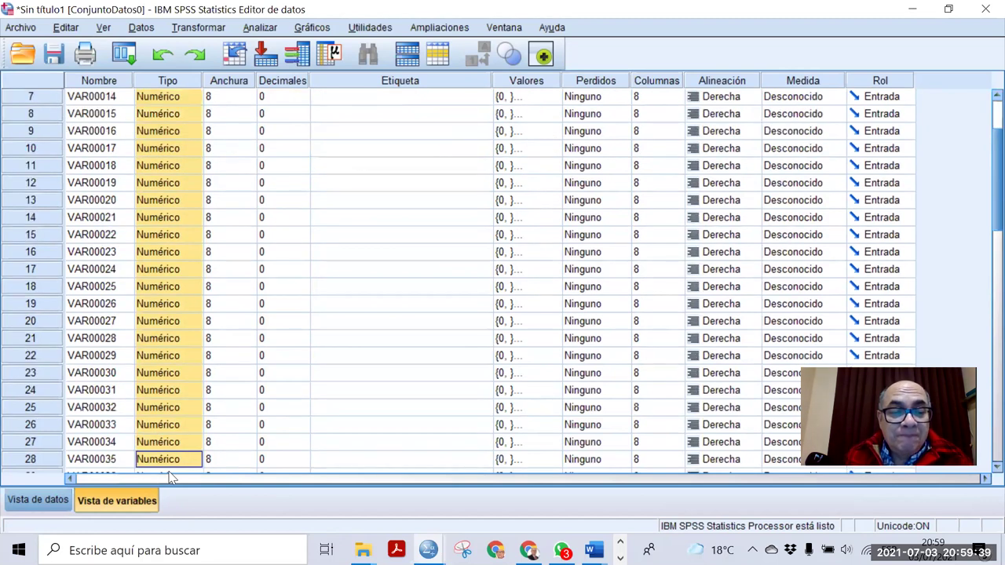
left_click_drag(168, 477, 156, 351)
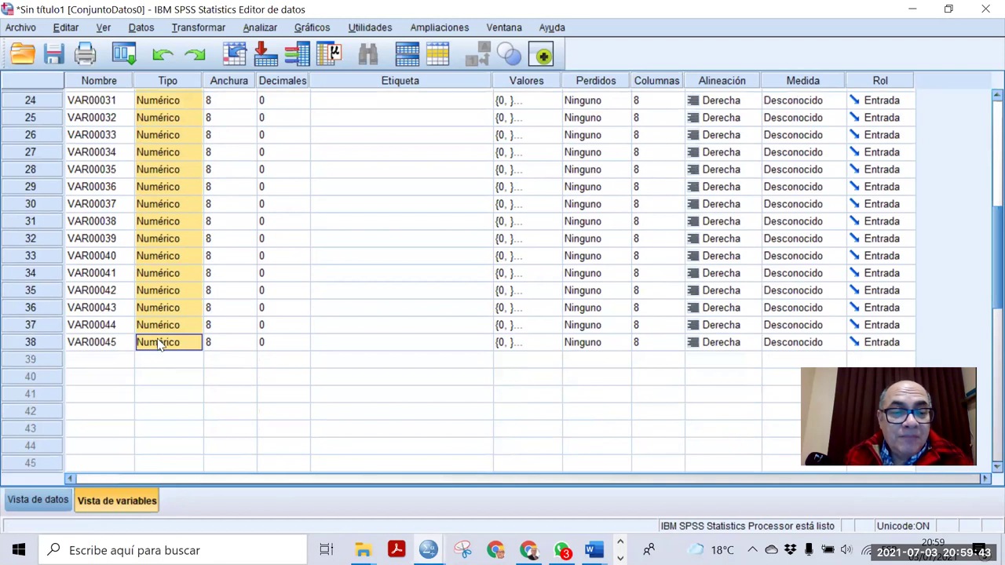
right_click(159, 345)
left_click(182, 369)
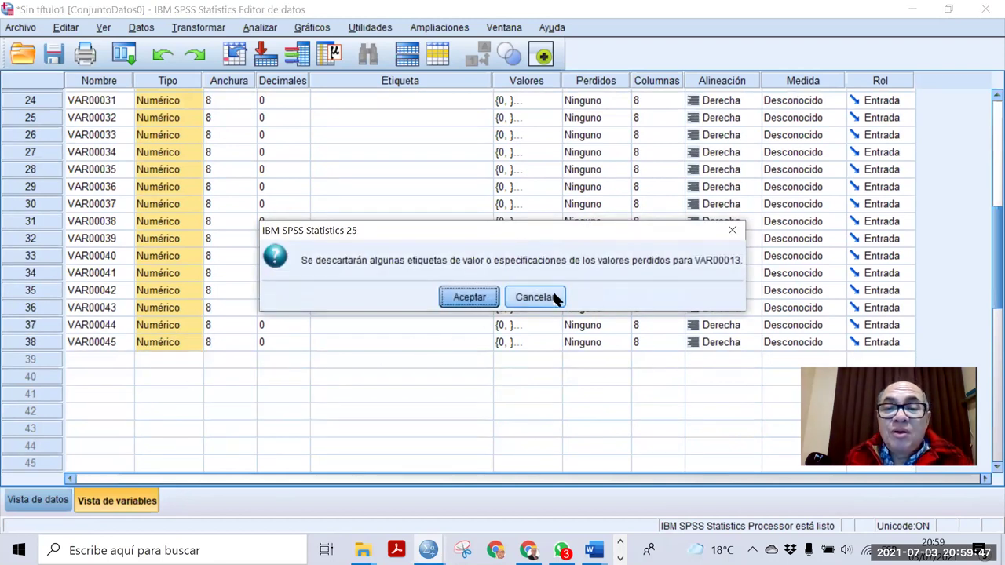
Step: Decline the Cadena type change for VAR00013 and for VAR00015 through VAR00029, accepting it only for VAR00014
left_click(553, 296)
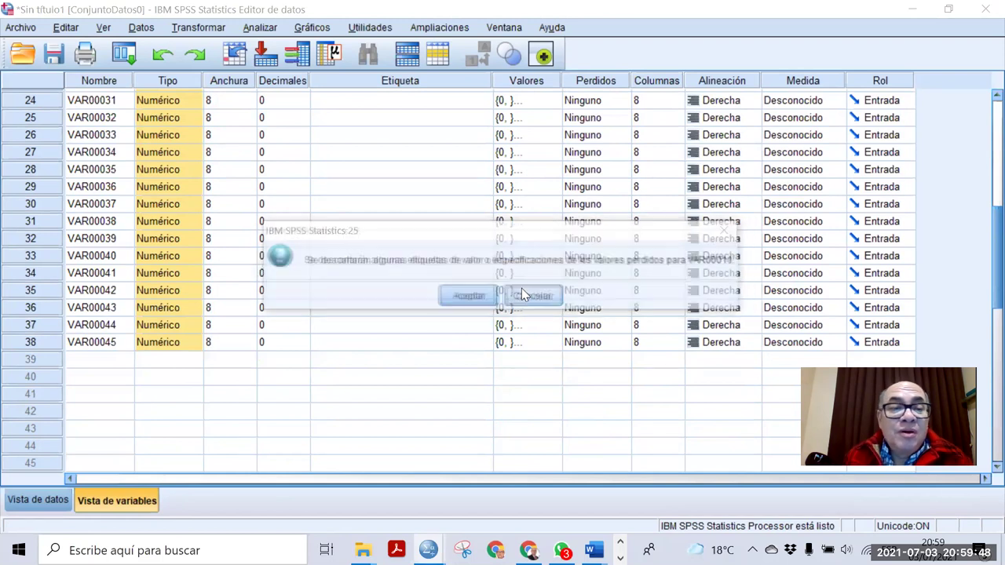
left_click(462, 299)
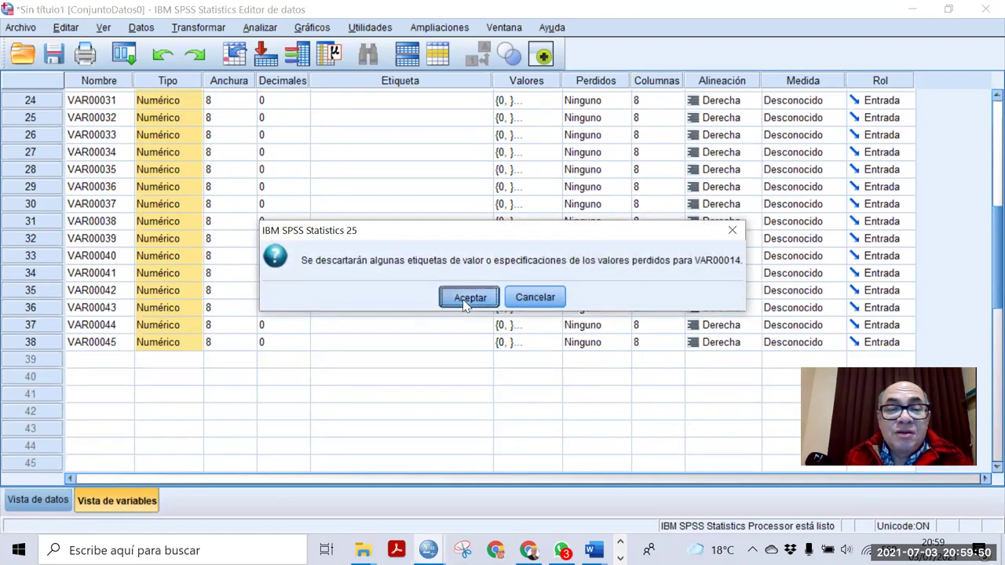
left_click(549, 295)
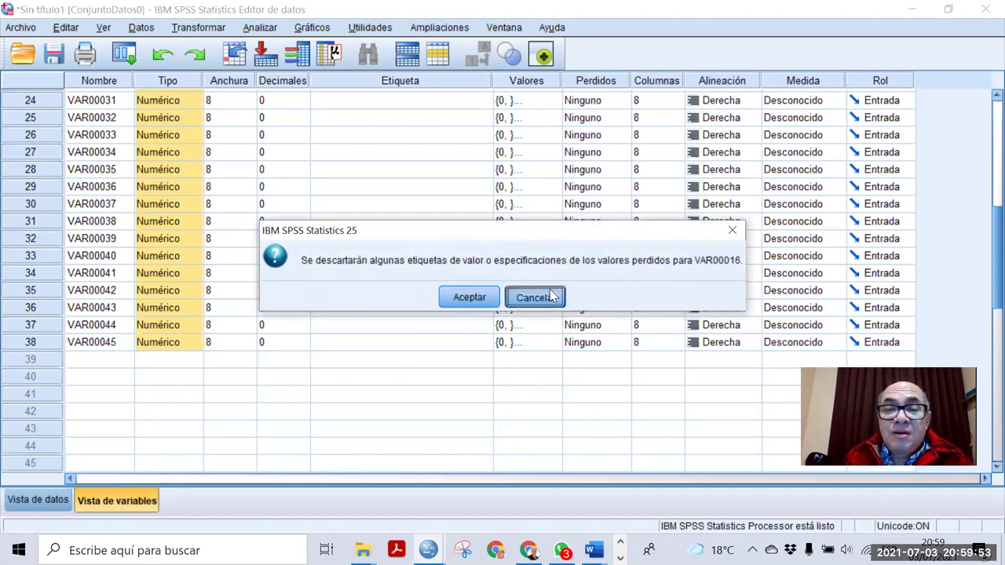
left_click(549, 295)
left_click(549, 295)
left_click(550, 295)
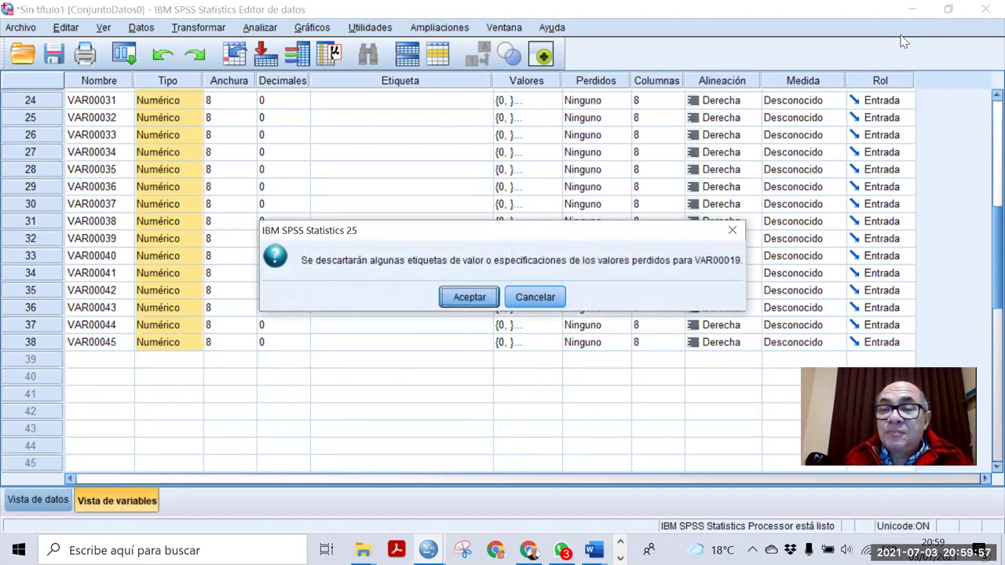
left_click(733, 232)
left_click(732, 233)
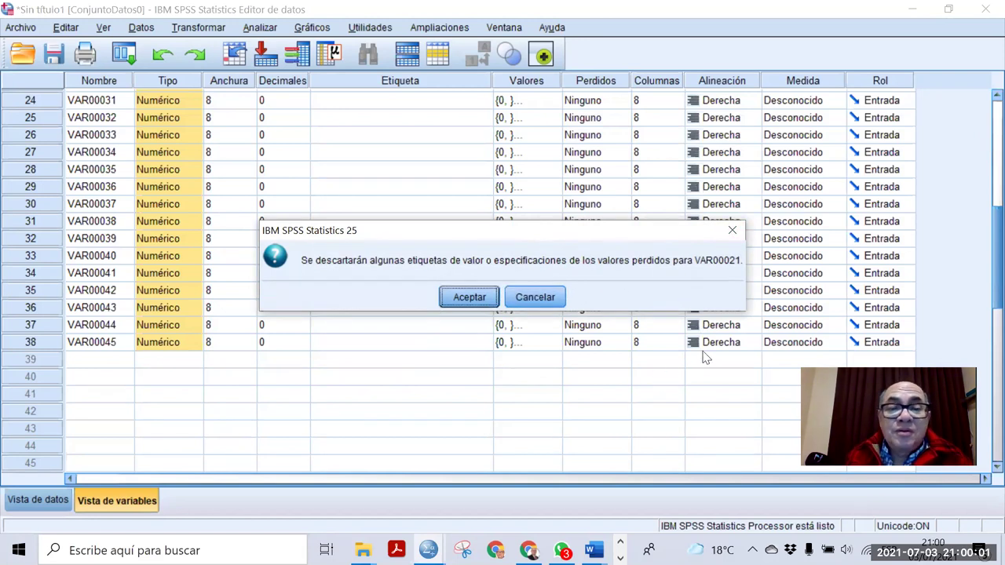
left_click(529, 297)
left_click(529, 297)
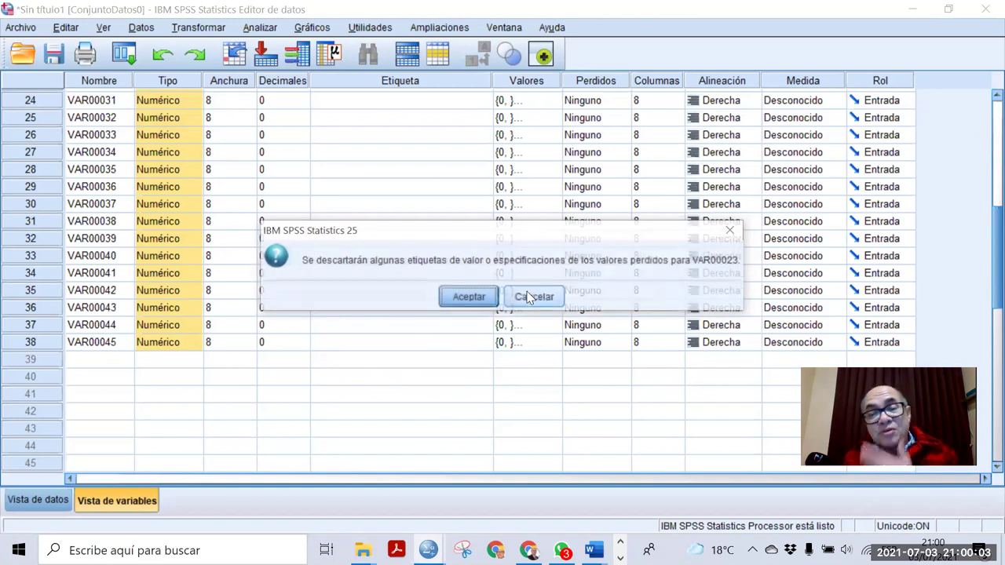
left_click(529, 298)
left_click(530, 299)
left_click(531, 301)
left_click(531, 300)
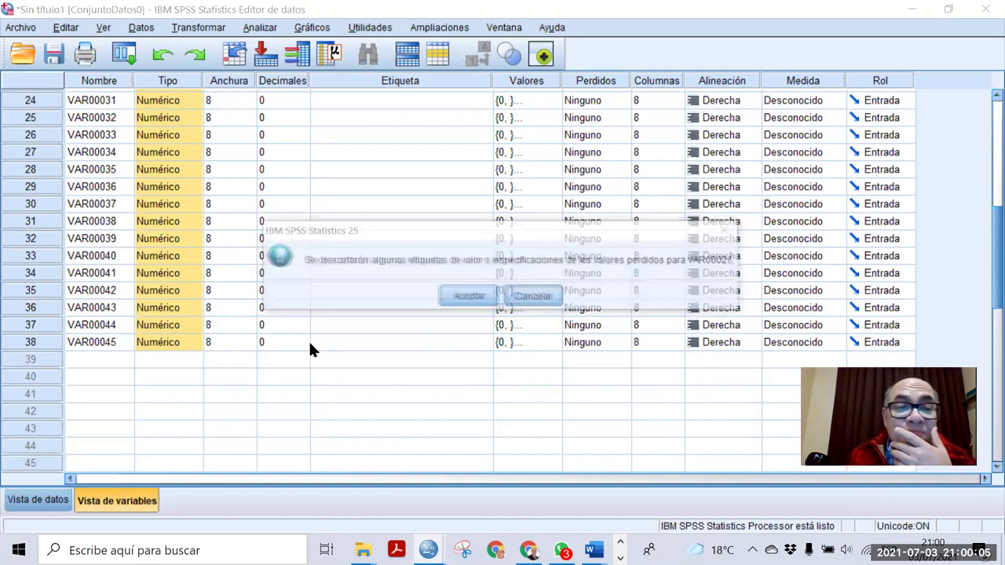
left_click(550, 301)
left_click(550, 300)
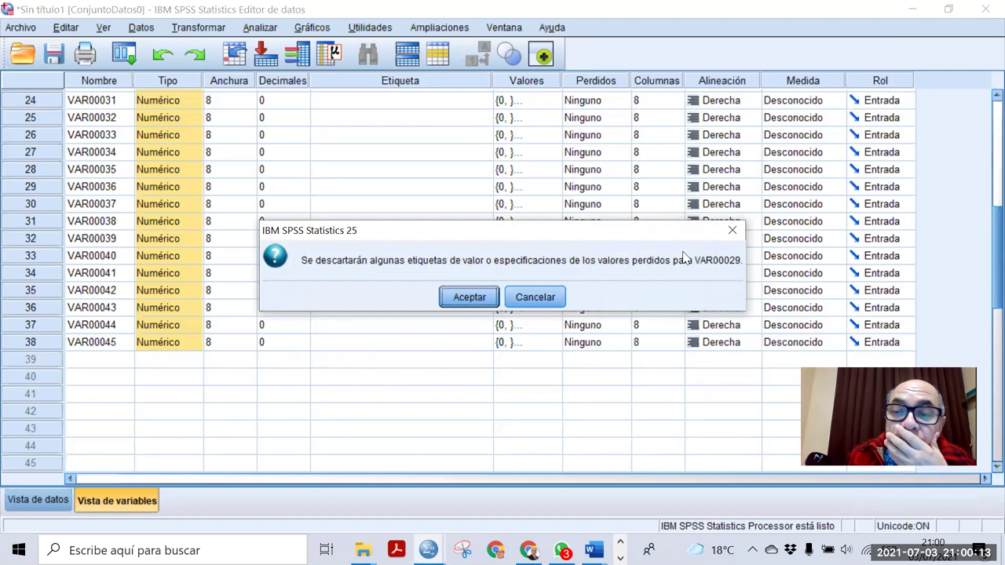
left_click(733, 230)
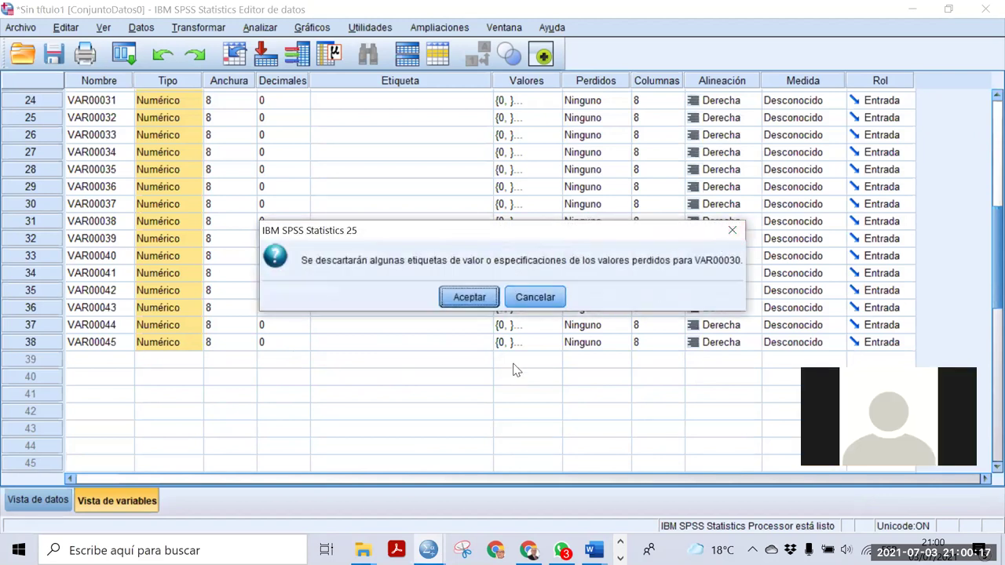
Step: Accept the Cadena type change for VAR00030 and for VAR00035 through VAR00045, declining it for VAR00031 through VAR00034
left_click(482, 304)
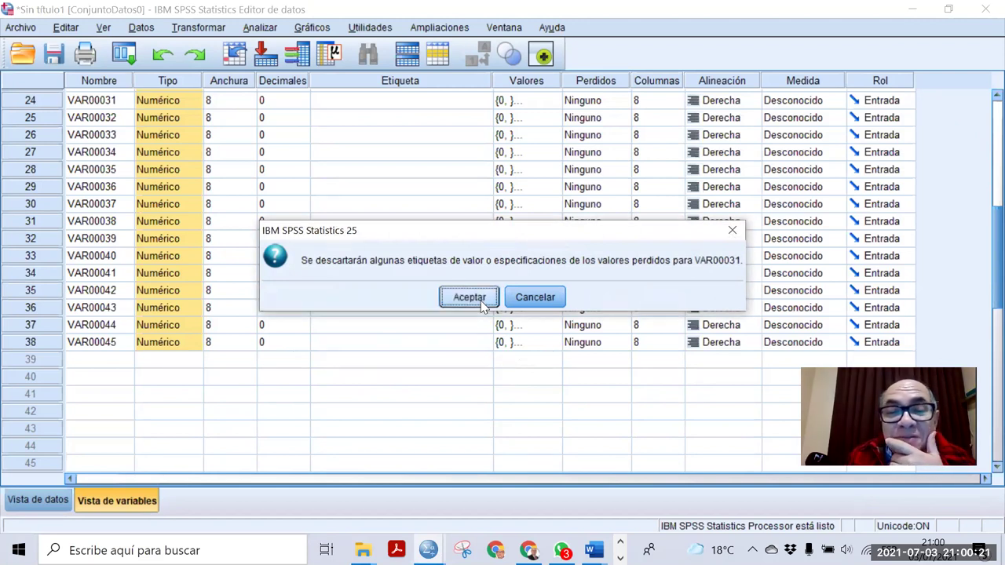
left_click(734, 231)
left_click(733, 229)
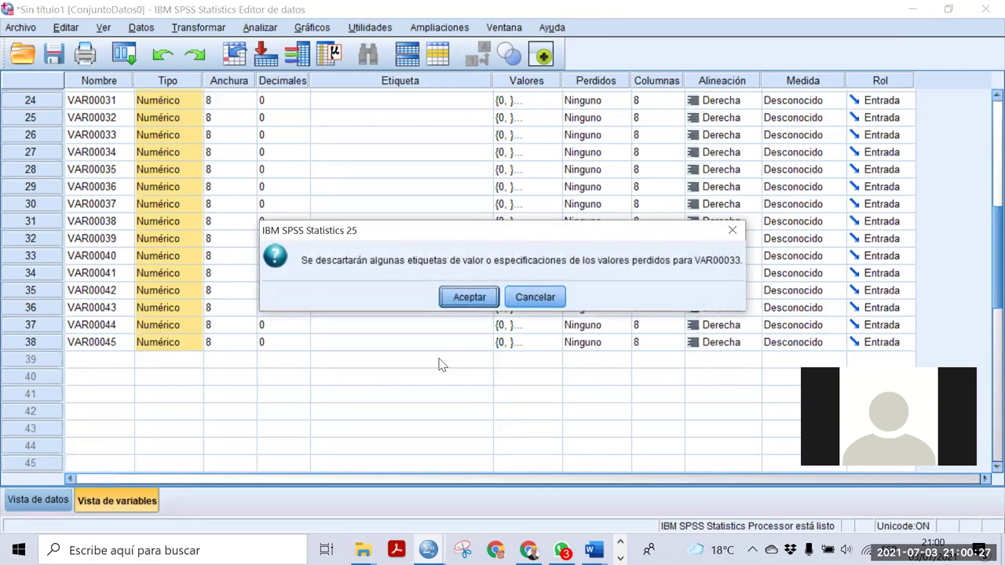
left_click(732, 231)
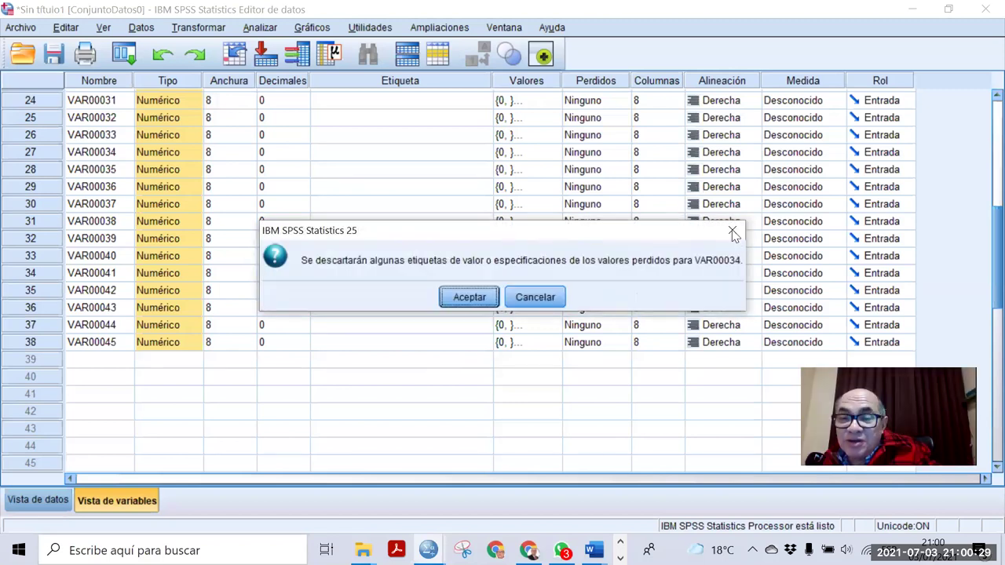
left_click(537, 297)
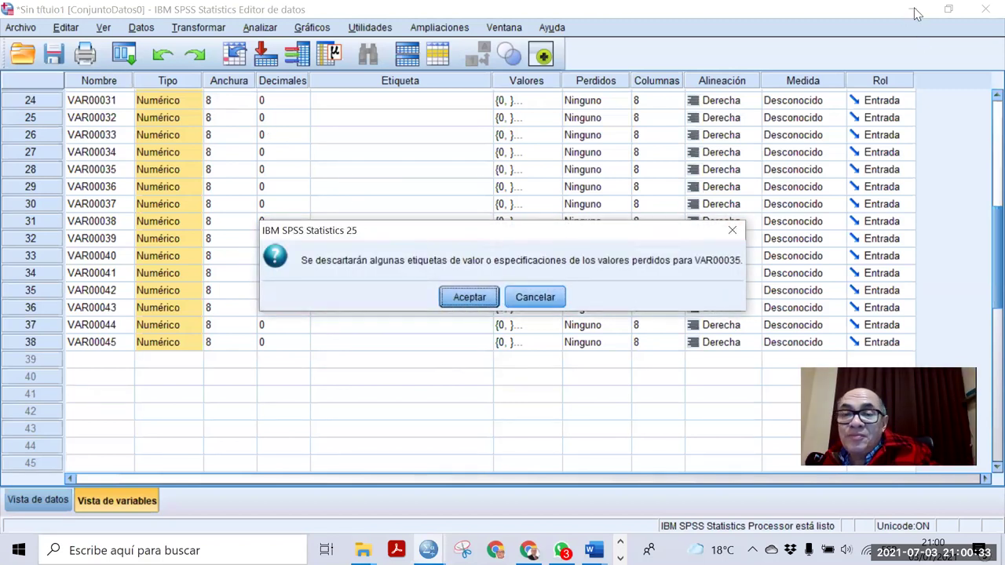
left_click(471, 299)
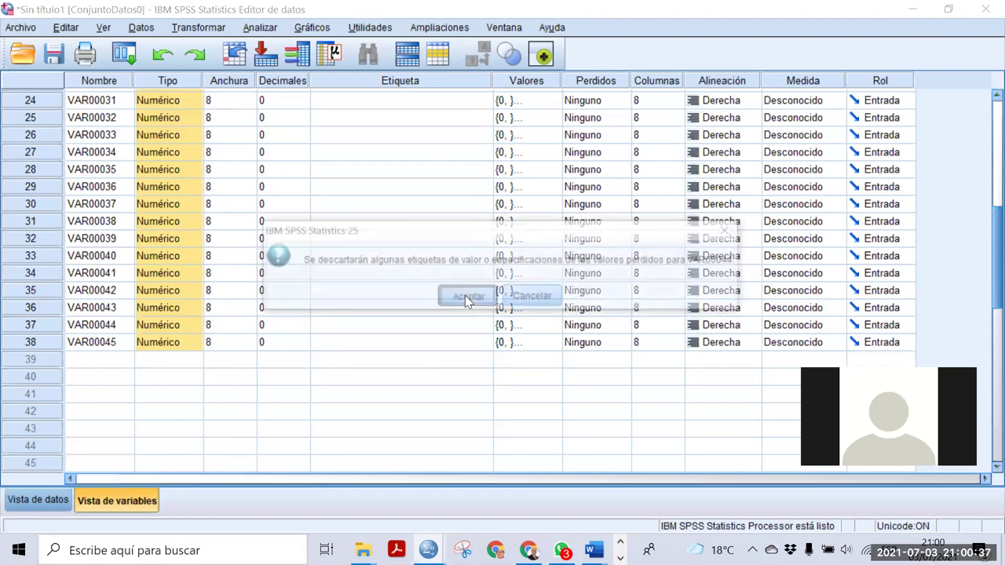
scroll(430, 339, "up", 4)
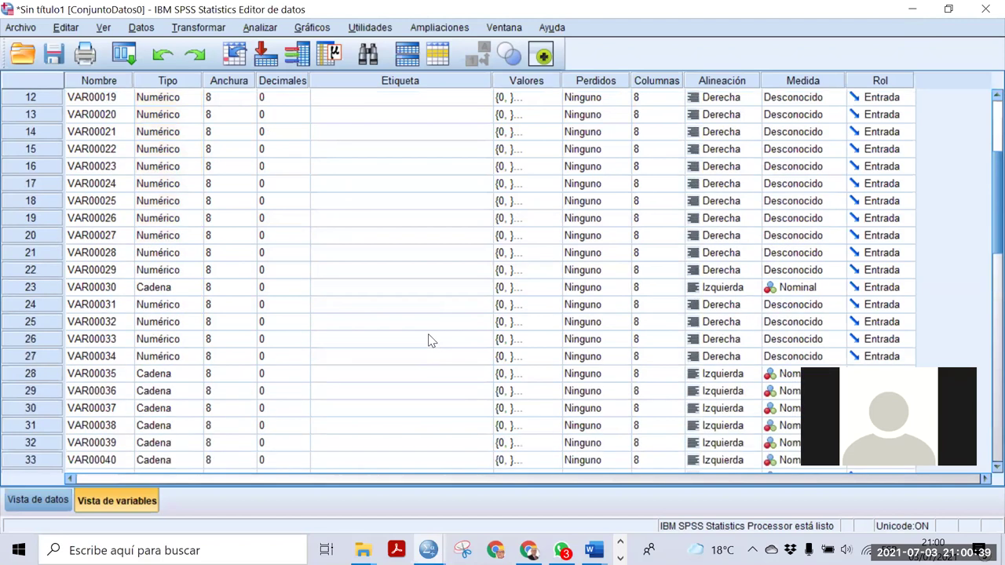
scroll(430, 339, "up", 4)
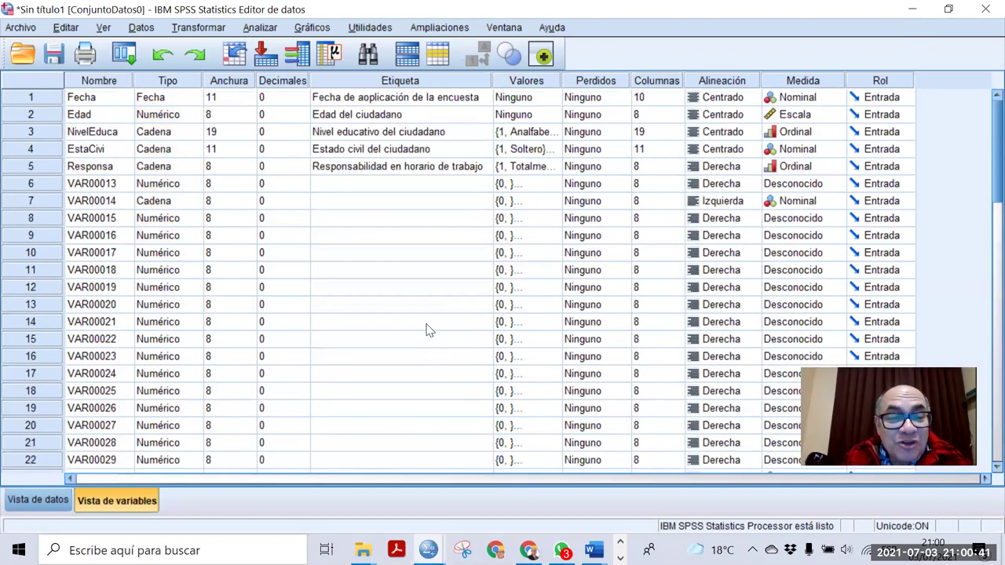
right_click(179, 206)
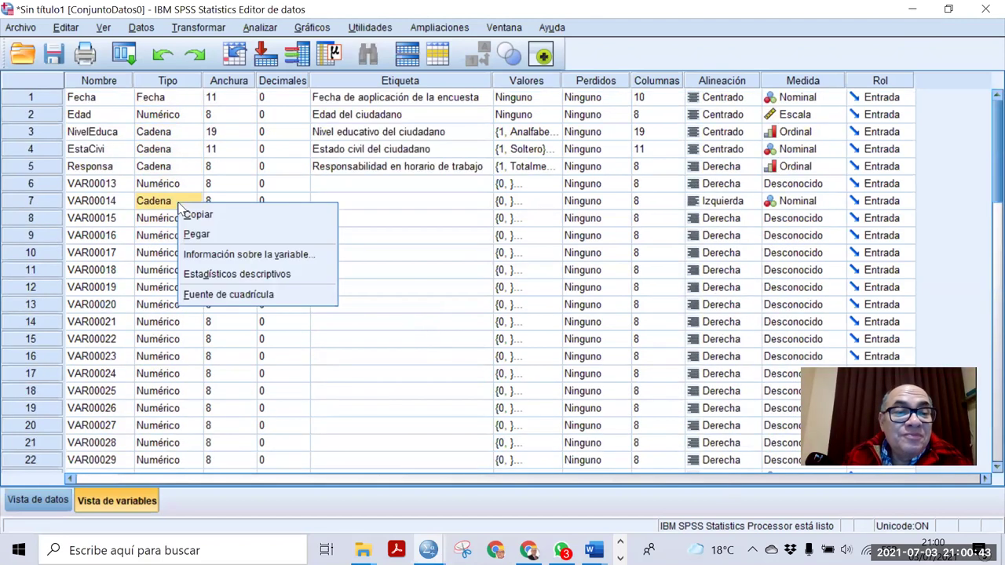
right_click(184, 168)
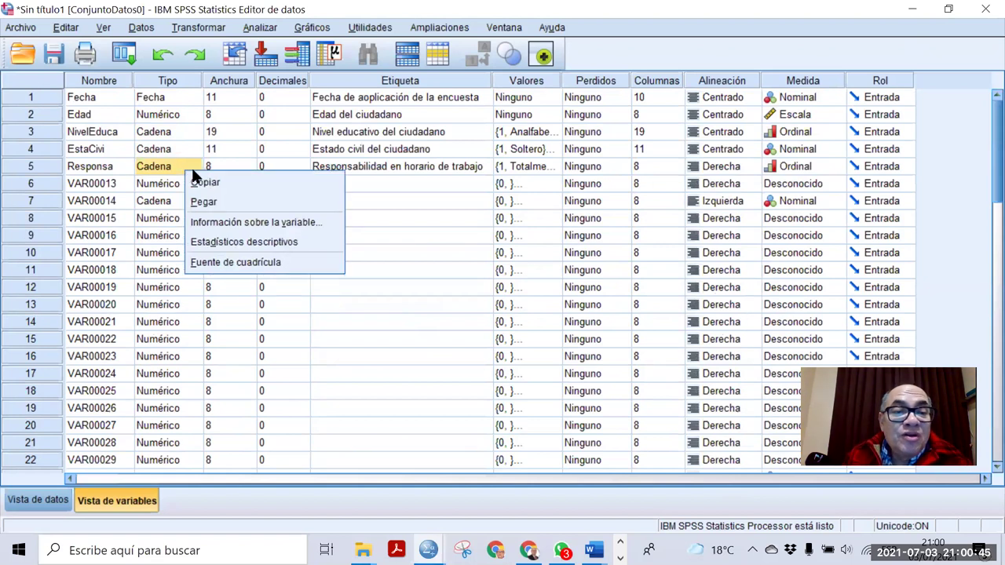
left_click(188, 195)
left_click(187, 189)
left_click(197, 184)
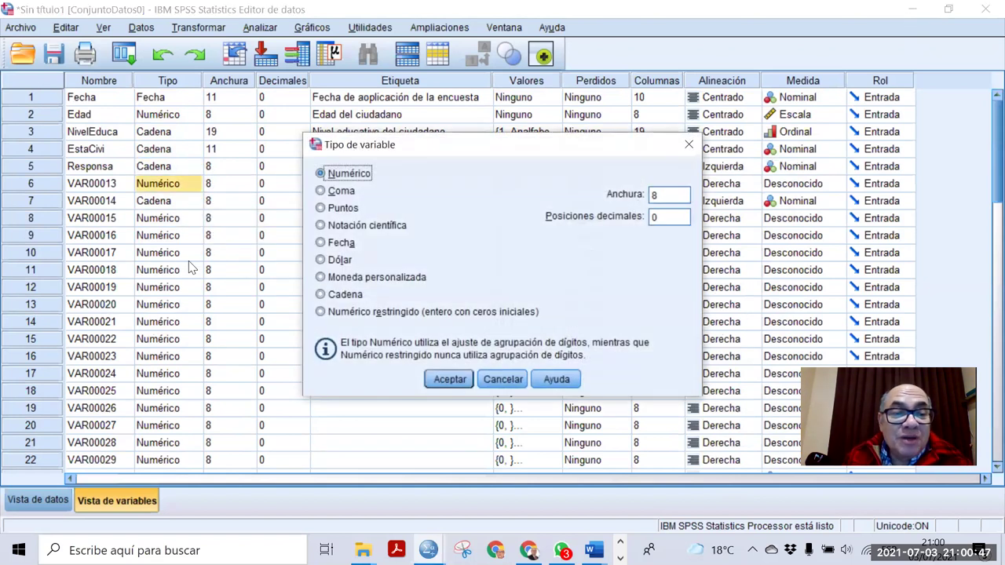
left_click(502, 379)
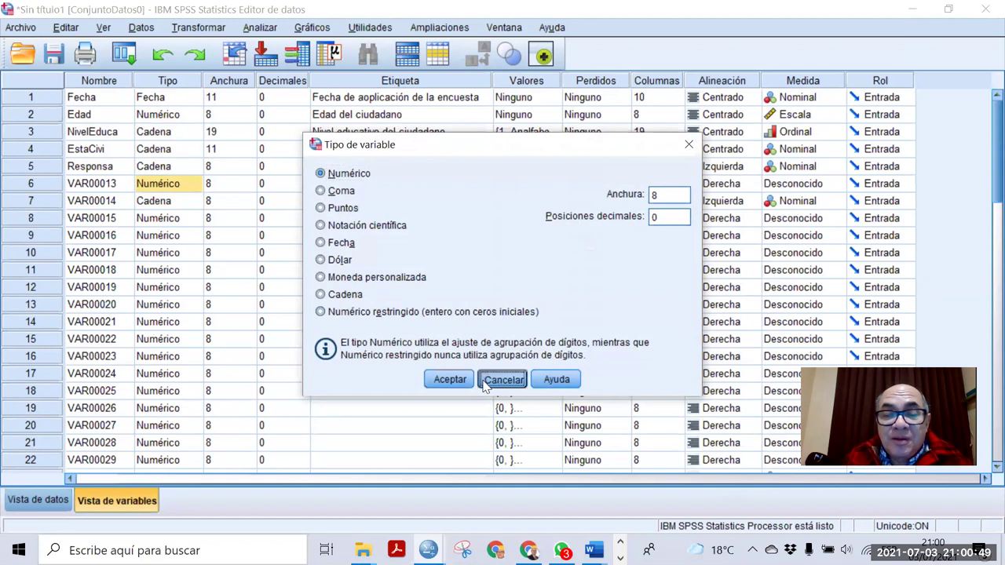
left_click(343, 243)
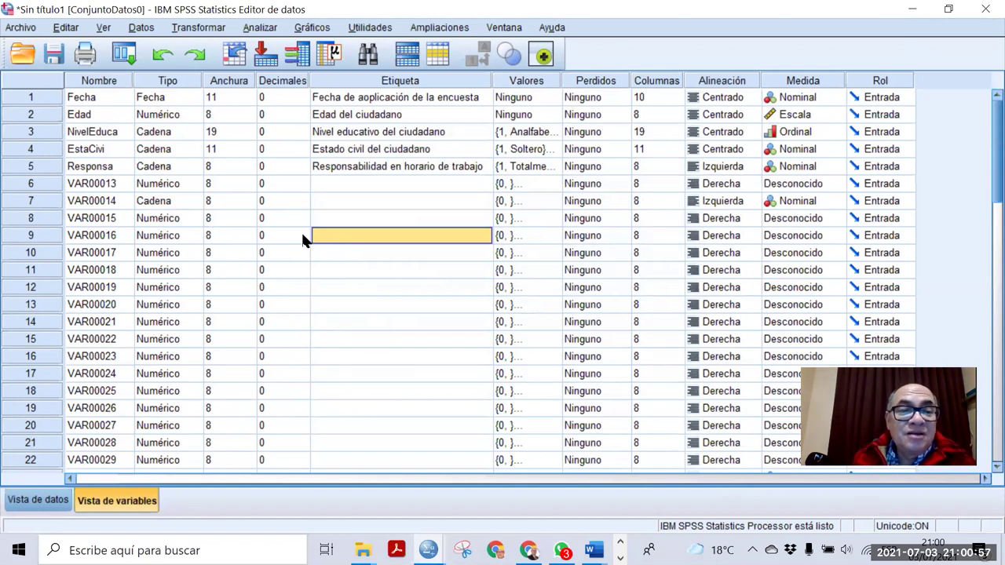
right_click(183, 166)
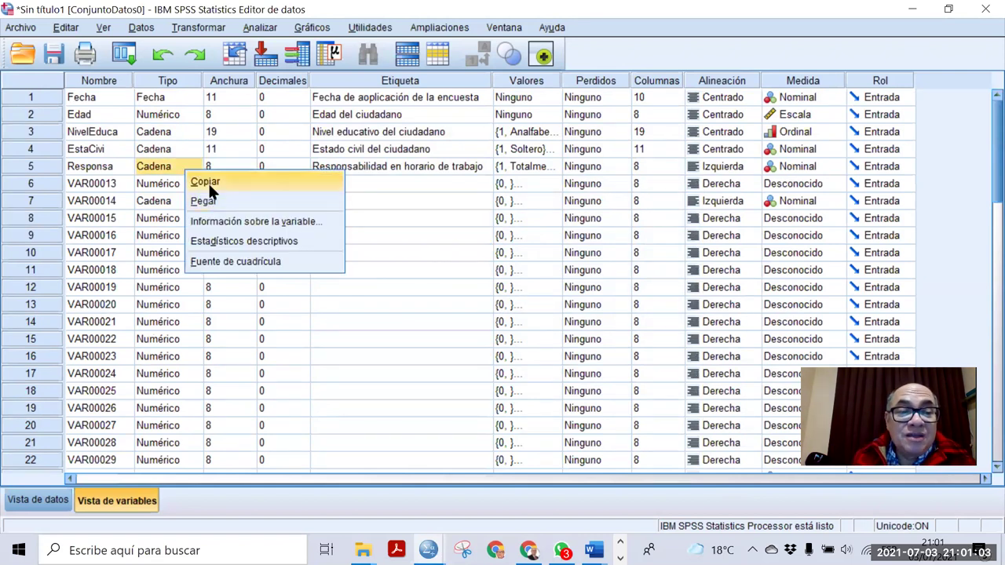
left_click(206, 181)
left_click(191, 183)
left_click(197, 183)
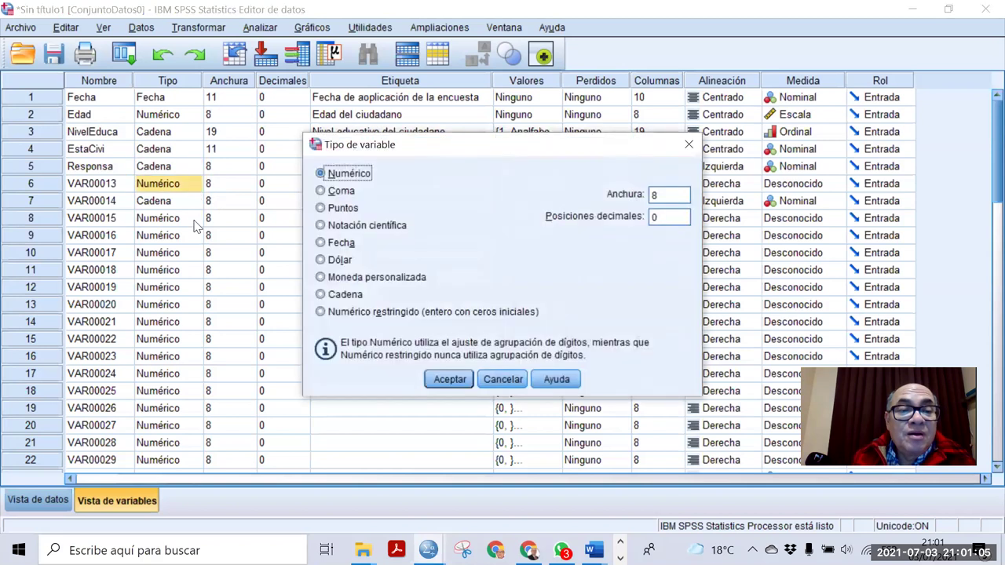
left_click(506, 380)
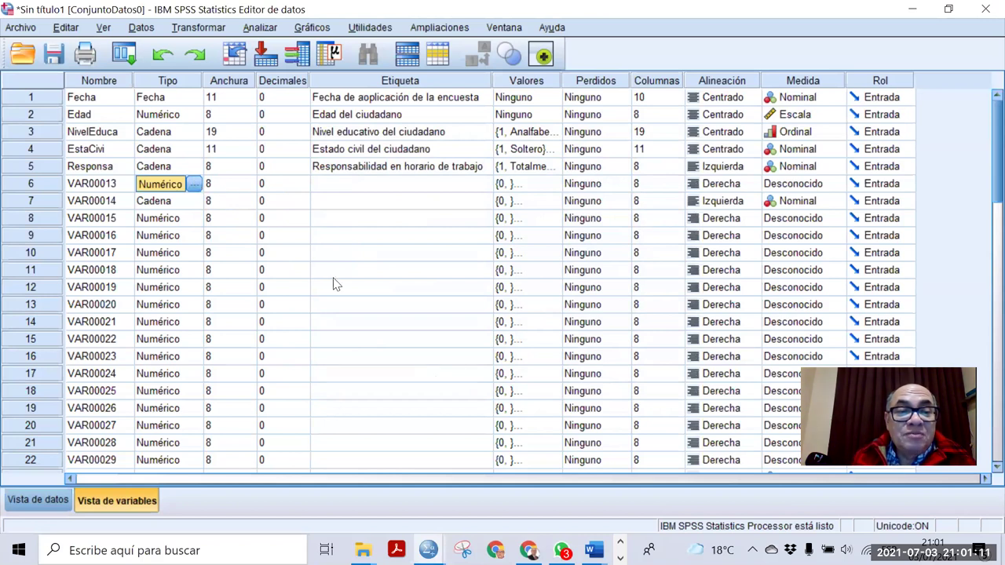
left_click(400, 322)
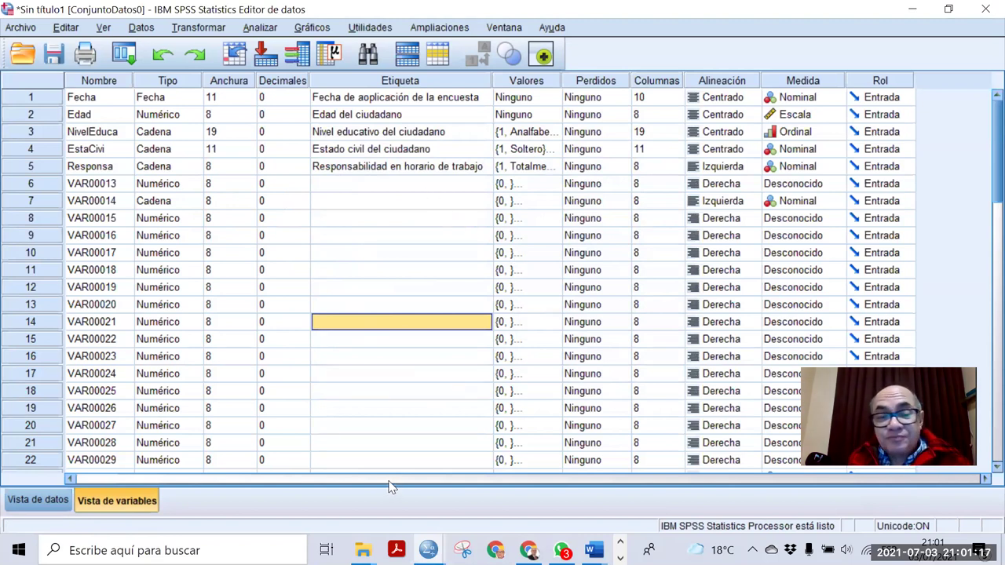
Step: Copy the Ordinal measurement level of NivelEduca to all variables from EstaCivi to VAR00045
scroll(390, 487, "down", 6)
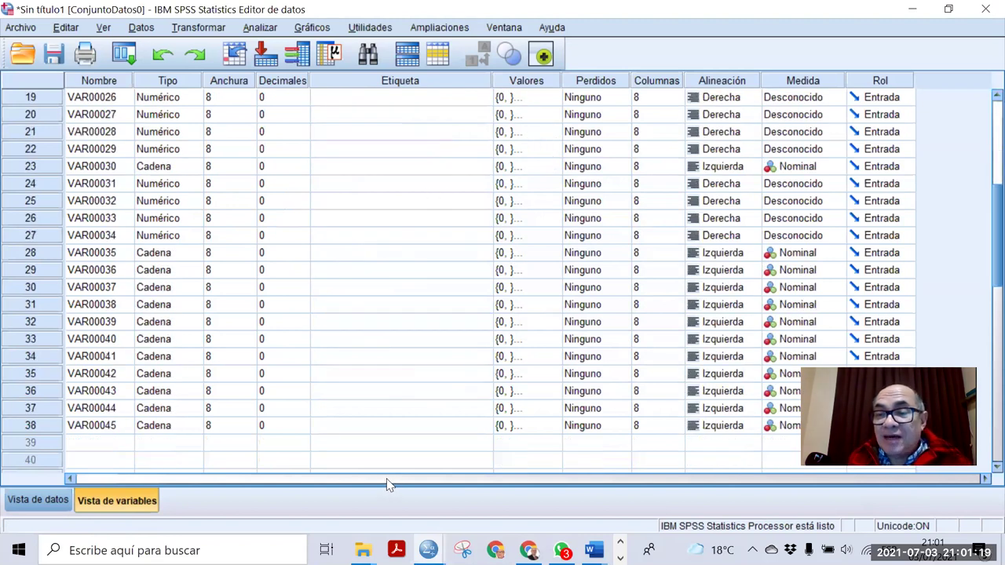
scroll(387, 484, "up", 6)
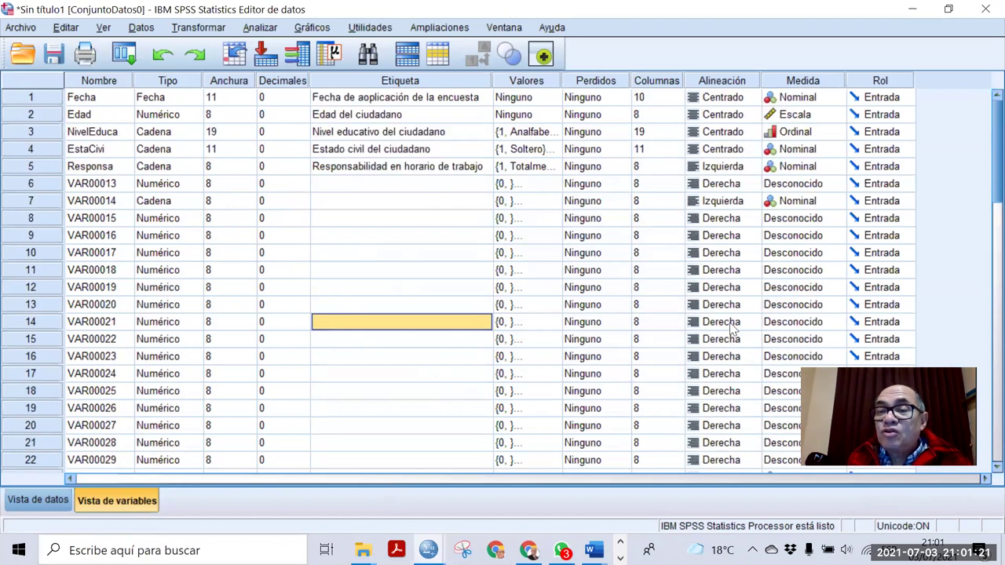
left_click(795, 136)
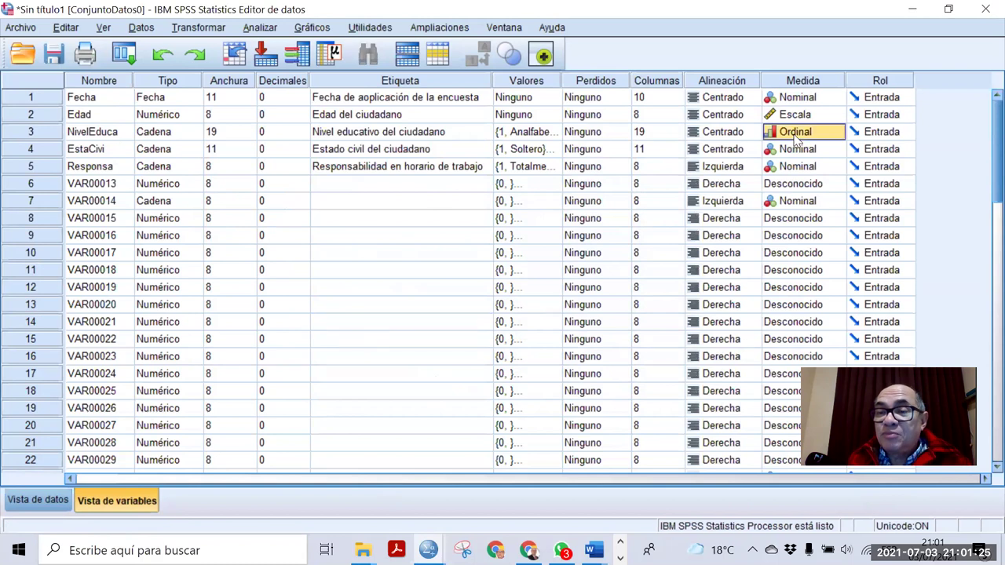
right_click(795, 138)
key("Escape")
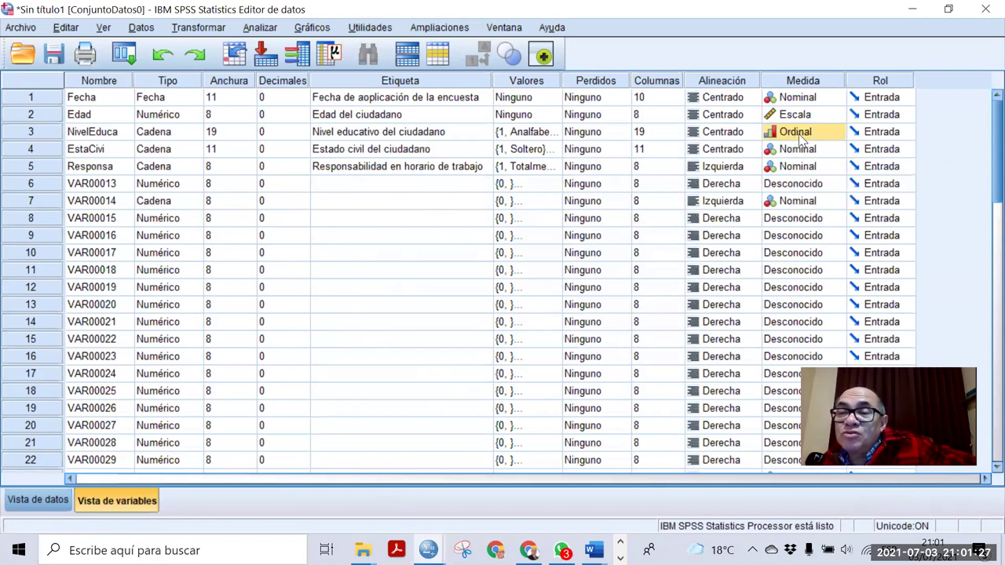
left_click_drag(795, 154, 776, 350)
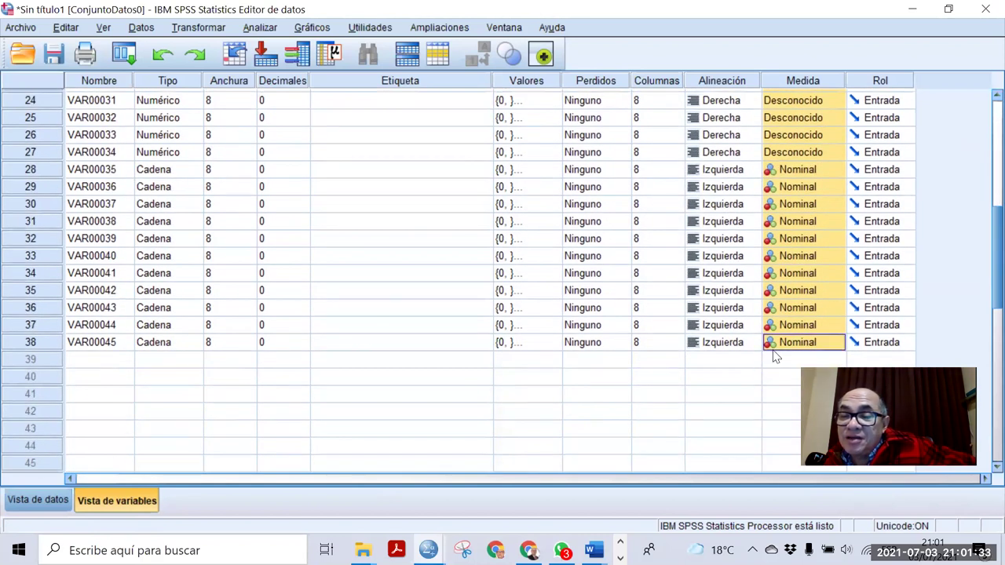
right_click(789, 343)
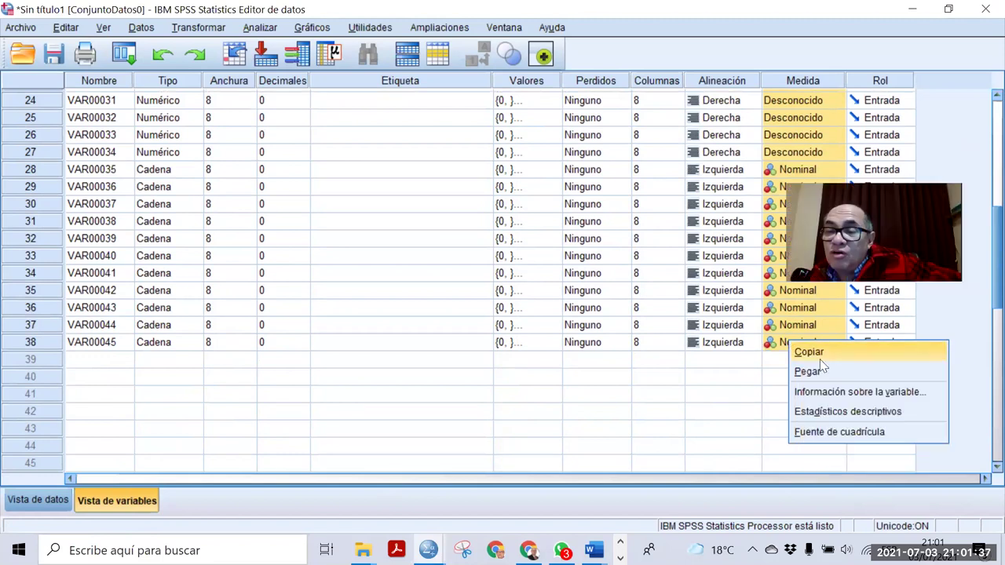
left_click(808, 371)
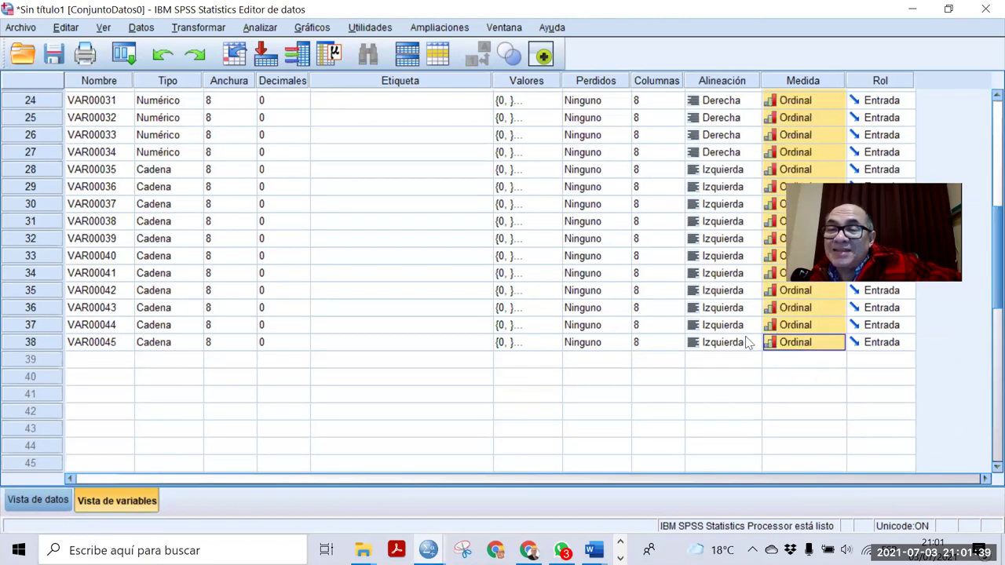
scroll(747, 342, "up", 8)
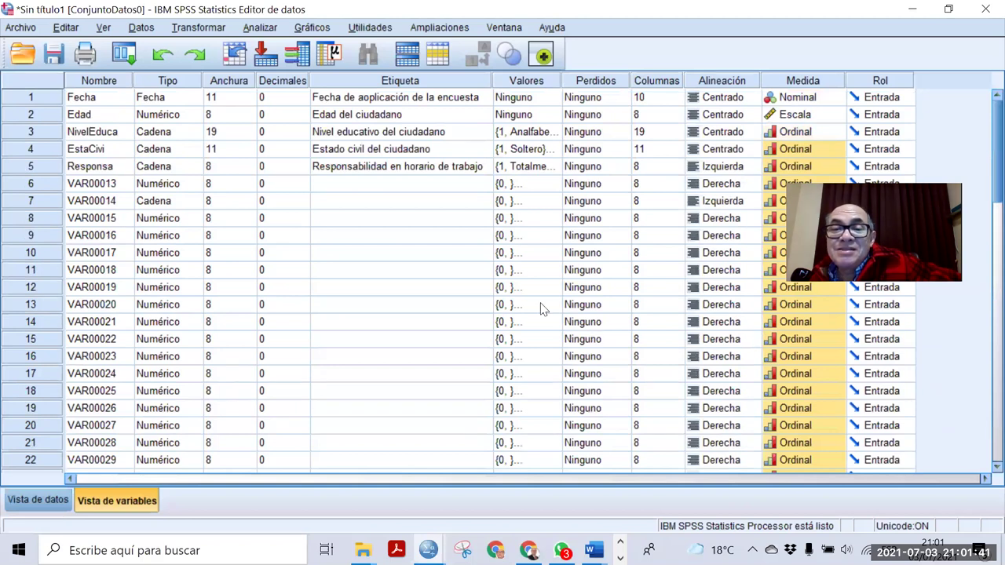
left_click(469, 270)
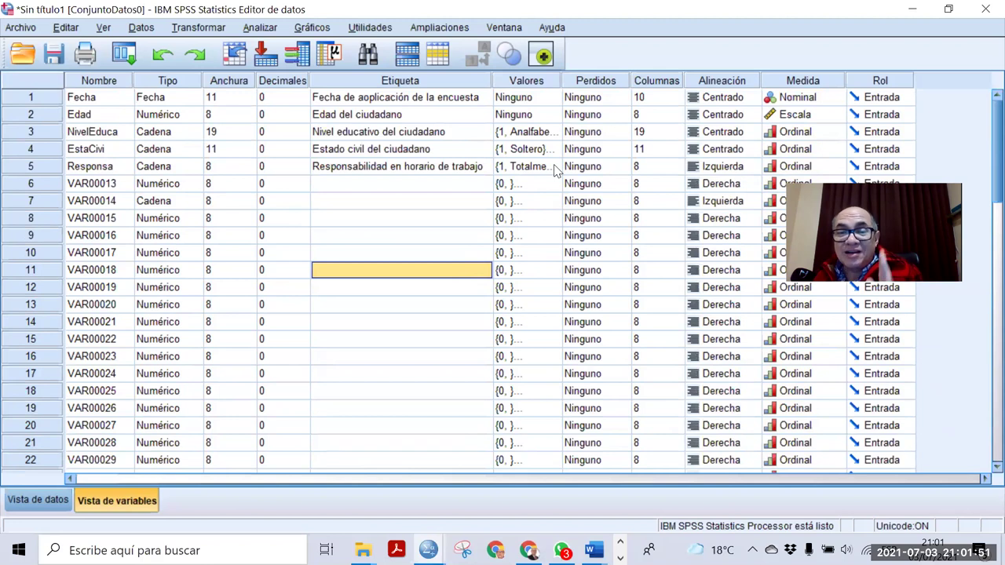
right_click(555, 170)
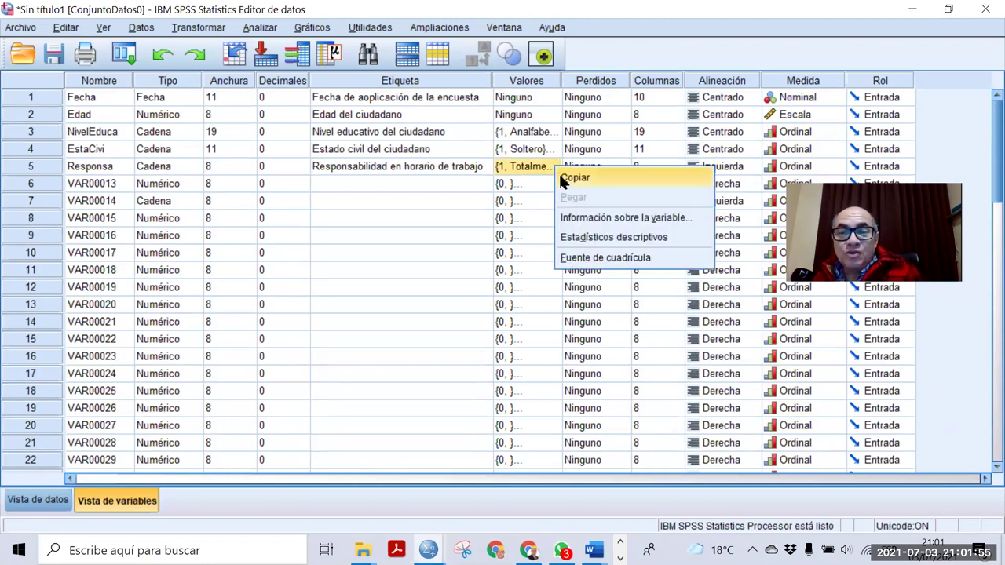
left_click(559, 178)
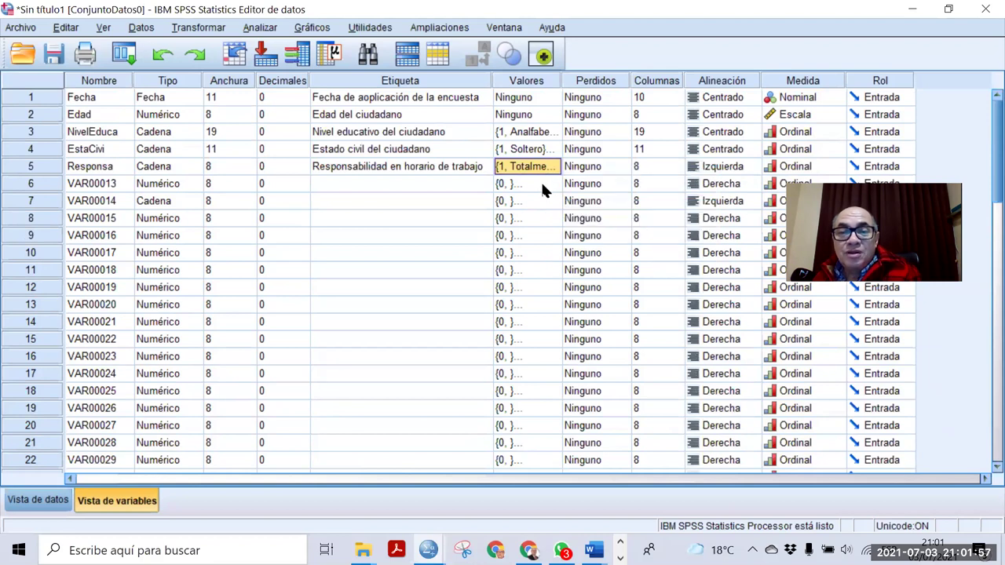
left_click_drag(541, 185, 524, 414)
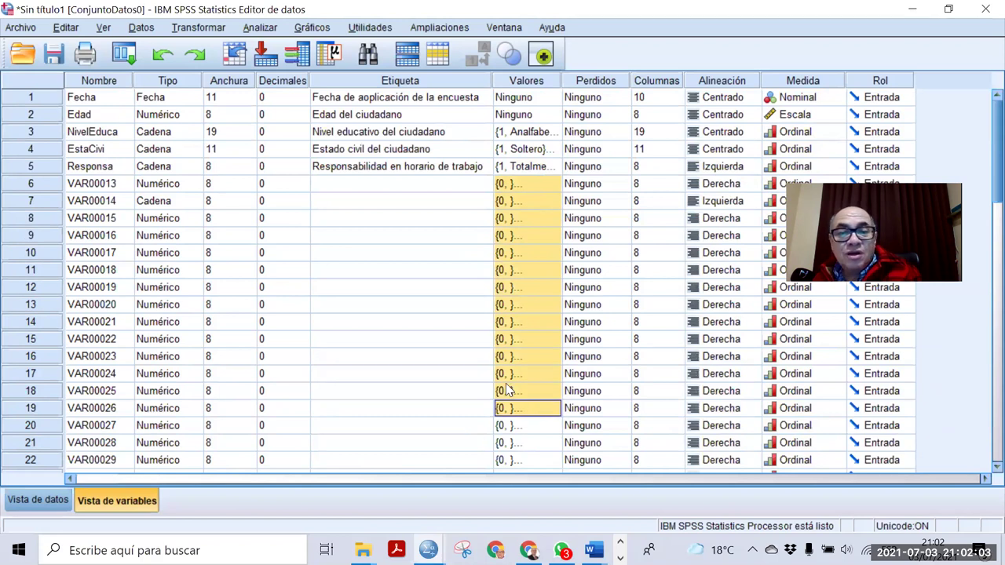
left_click(422, 271)
Step: Examine the value labels defined for VAR00013
left_click(524, 186)
left_click(552, 184)
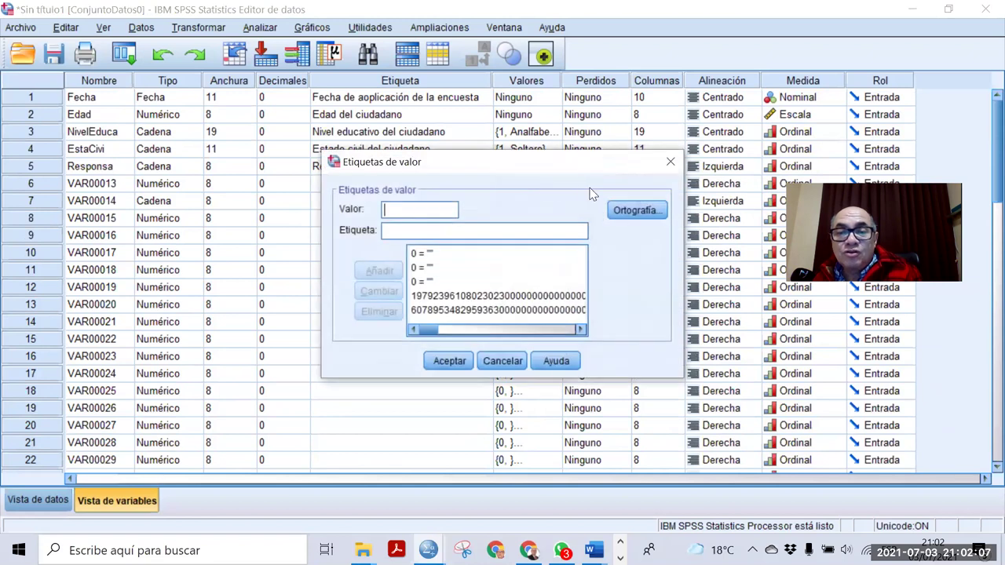
left_click(670, 162)
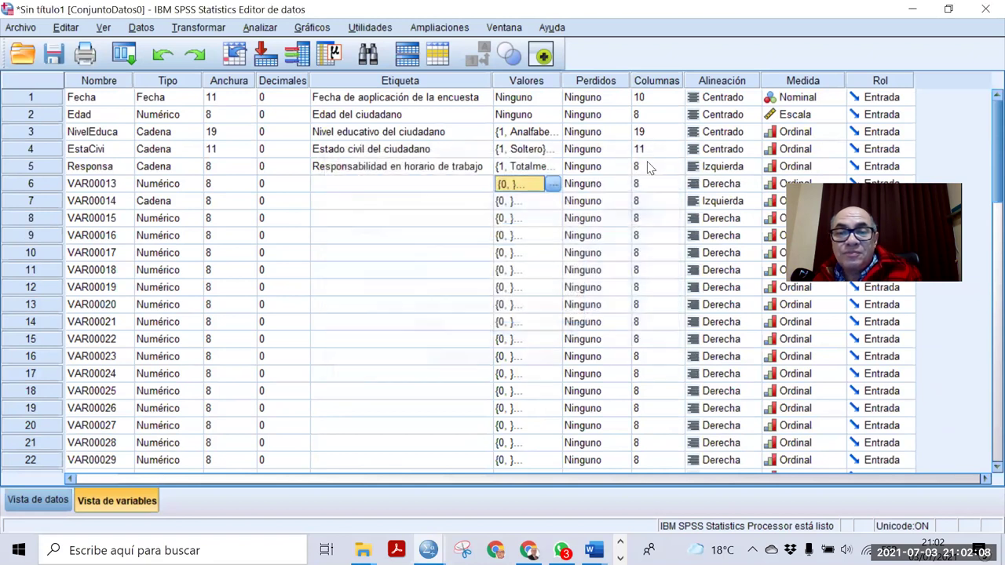
Step: Copy the value labels of Responsa and paste them onto VAR00045
right_click(539, 168)
left_click(555, 201)
left_click_drag(531, 187, 518, 271)
left_click_drag(512, 436, 515, 390)
right_click(514, 383)
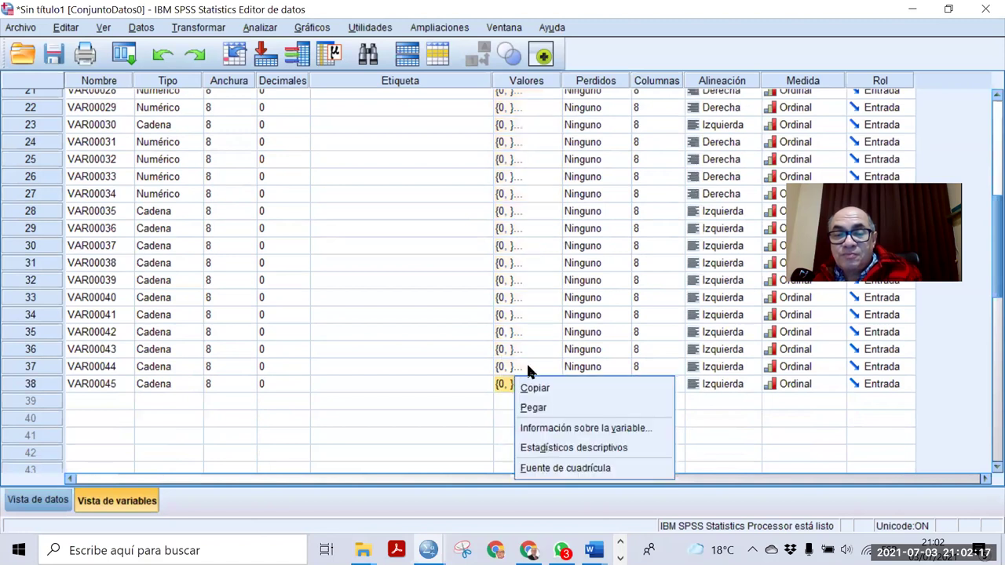
left_click(547, 406)
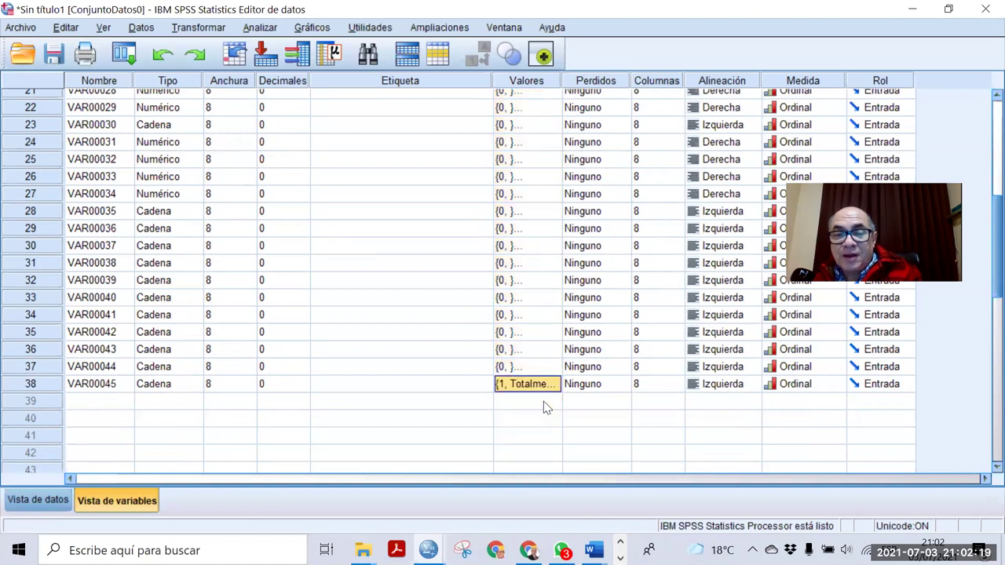
scroll(503, 302, "up", 5)
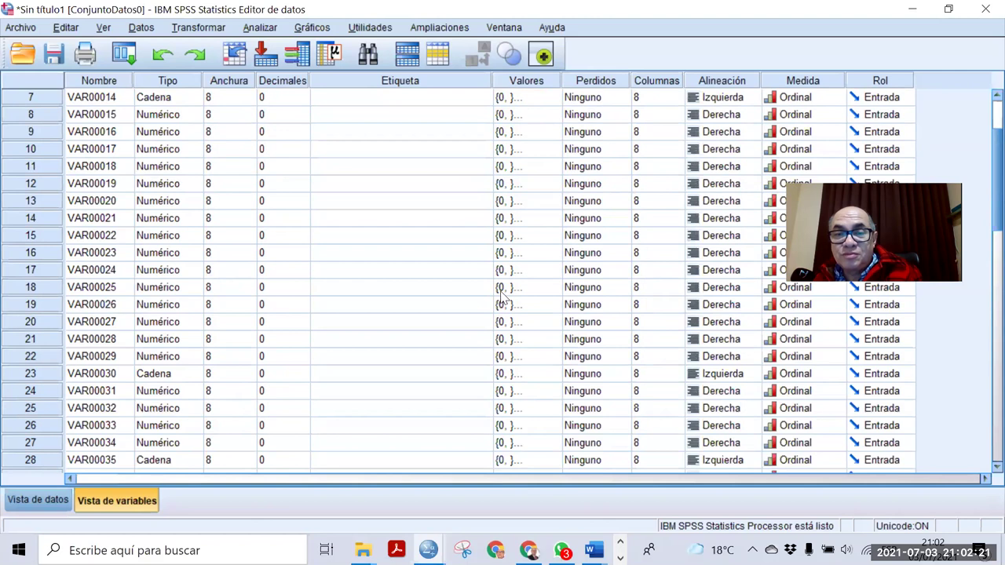
scroll(506, 282, "up", 2)
left_click_drag(534, 182, 527, 471)
right_click(533, 365)
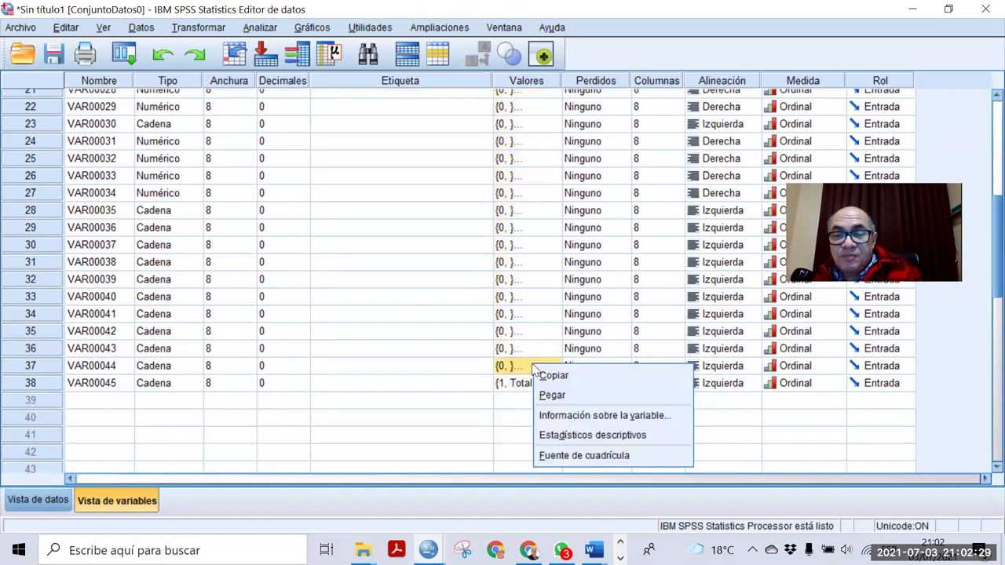
scroll(518, 275, "up", 7)
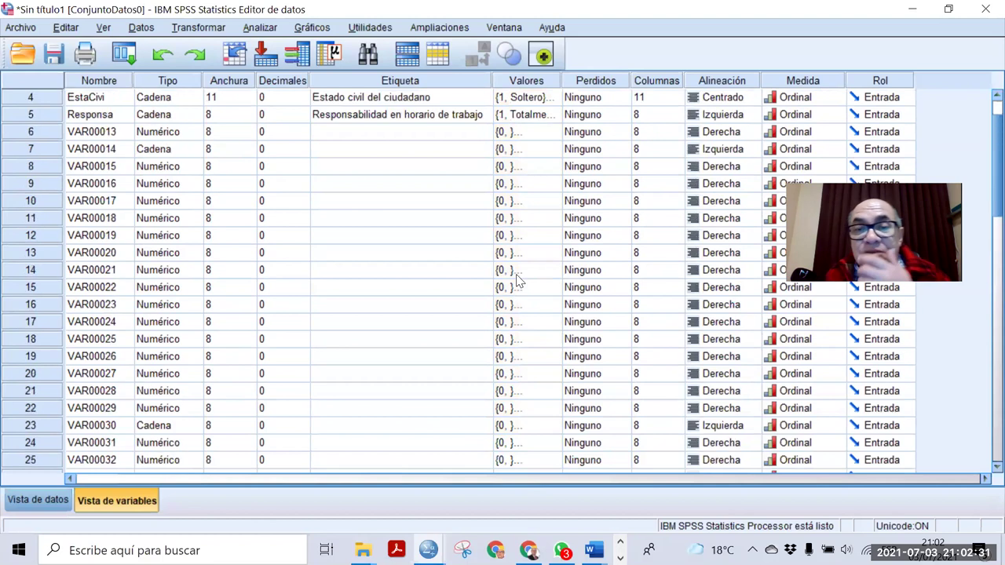
left_click_drag(540, 183, 540, 271)
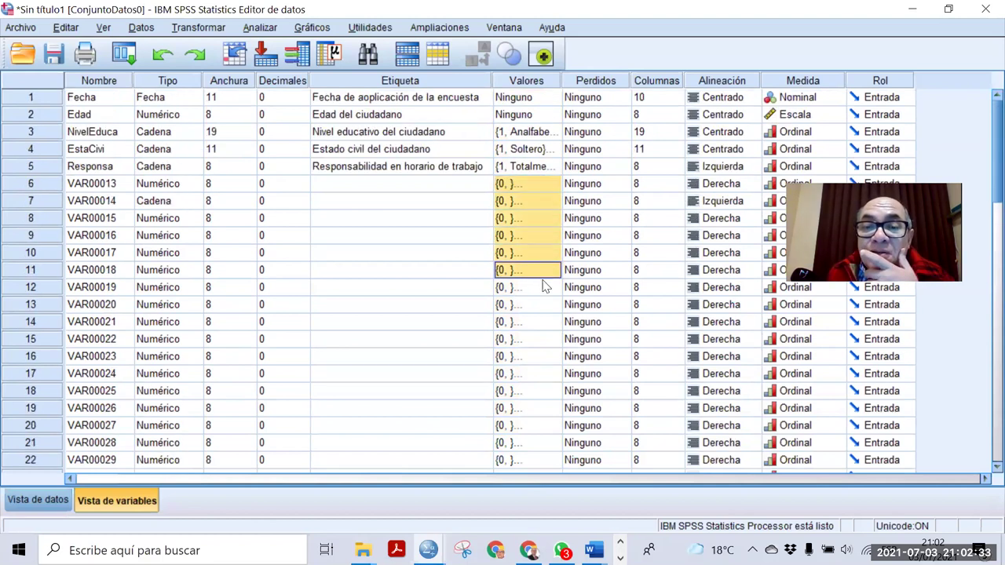
Step: Copy the value labels of Responsa and paste them onto all variables from VAR00013 to VAR00044
right_click(540, 170)
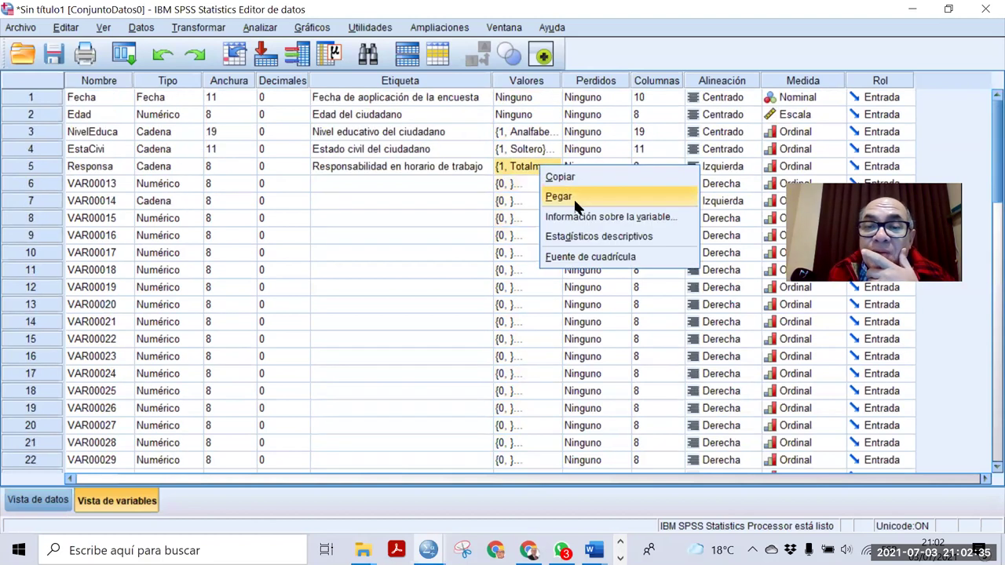
left_click(571, 177)
left_click_drag(540, 185, 567, 161)
left_click(554, 160)
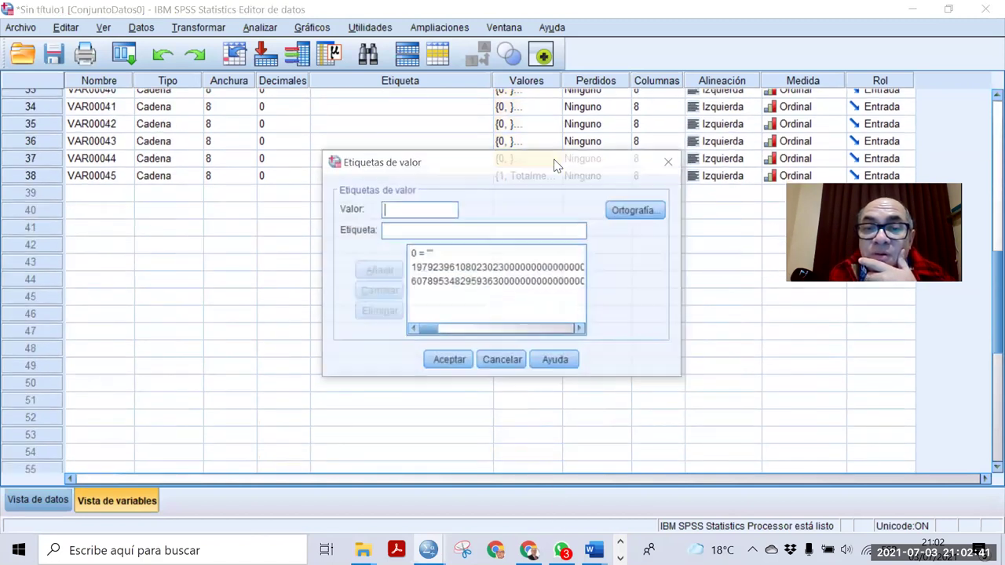
left_click(668, 164)
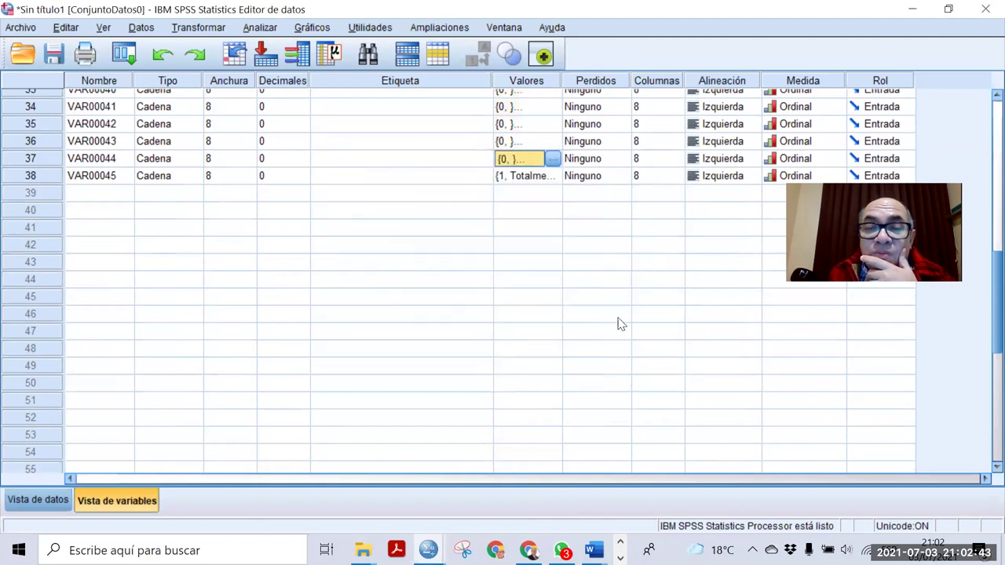
scroll(616, 319, "up", 10)
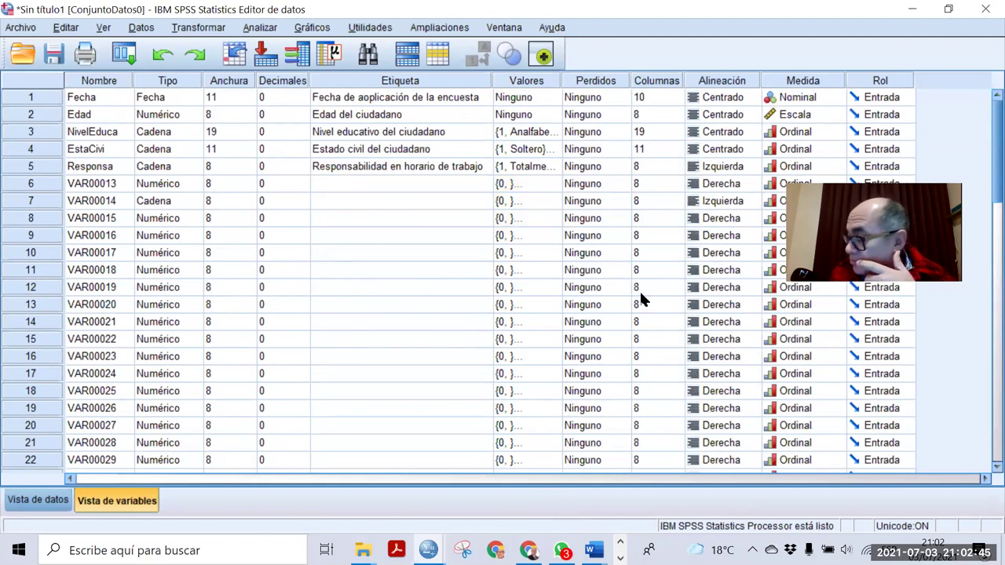
left_click_drag(516, 185, 542, 316)
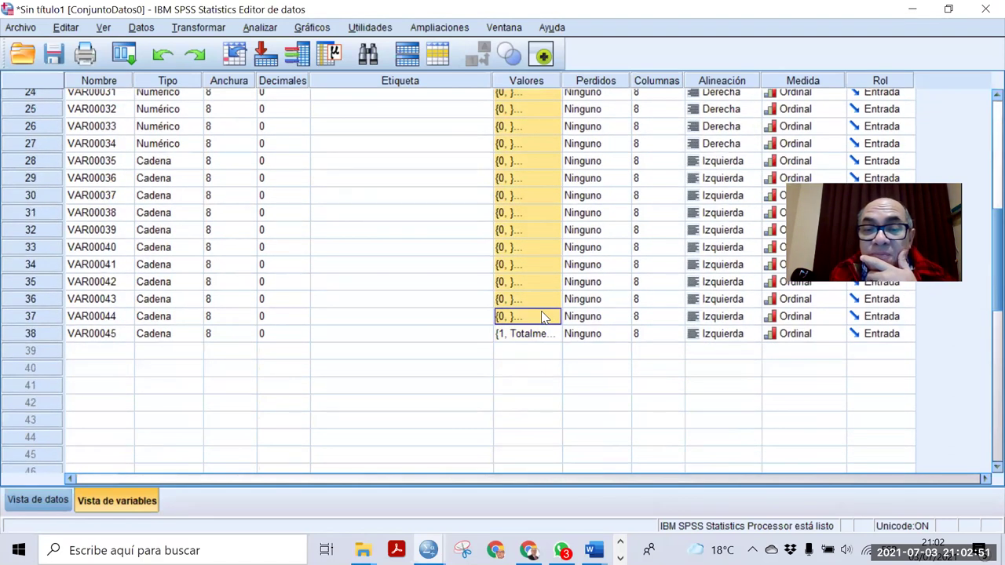
right_click(540, 314)
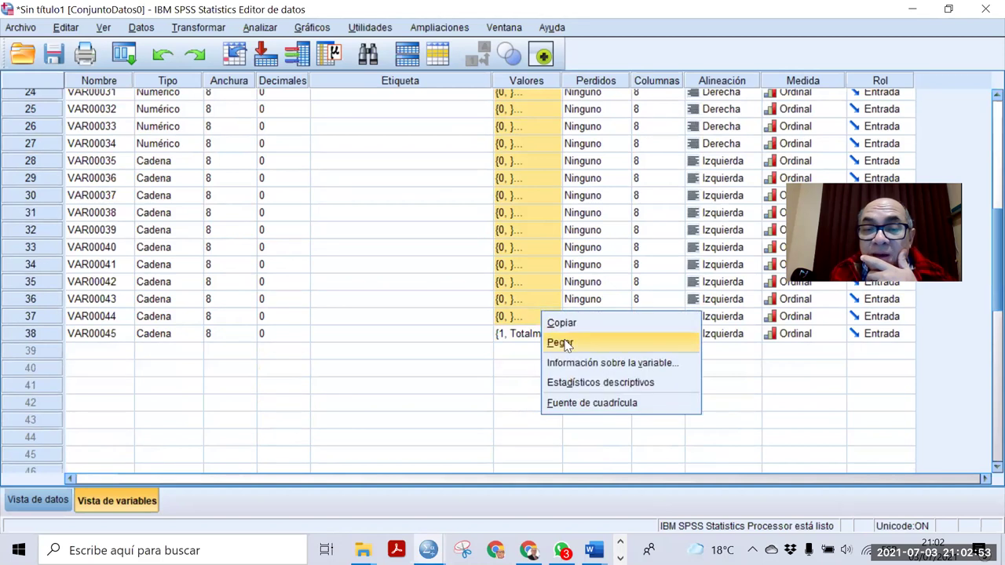
left_click(564, 340)
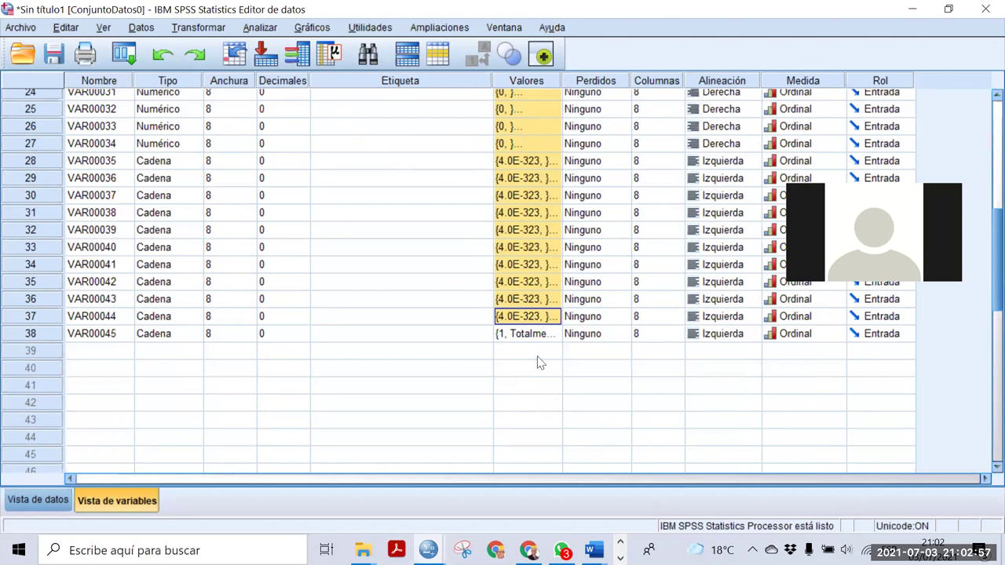
Step: Copy the value labels of Responsa onto VAR00013 alone and examine that variable's value label definitions
scroll(550, 425, "up", 4)
scroll(550, 426, "up", 3)
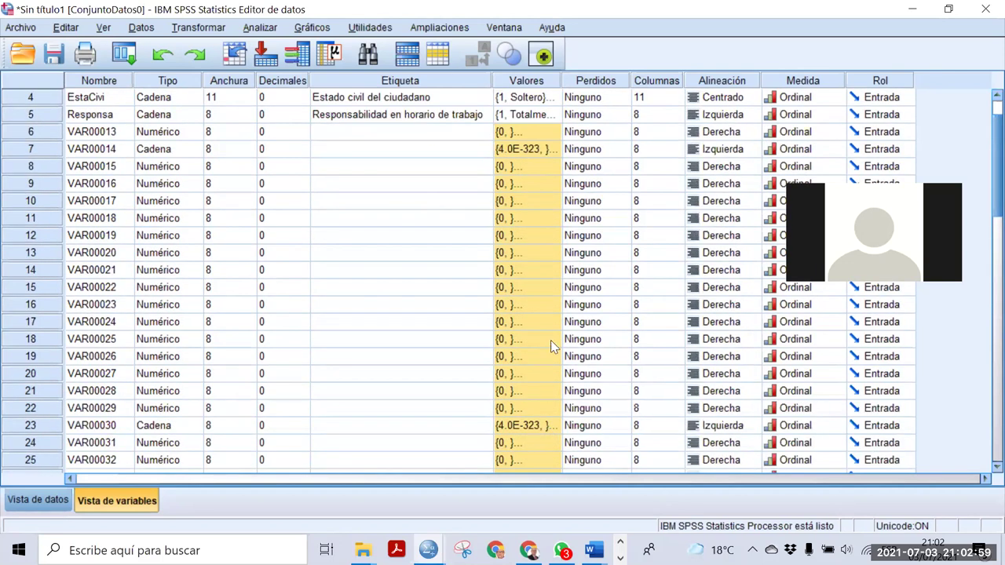
scroll(550, 340, "up", 1)
left_click(535, 182)
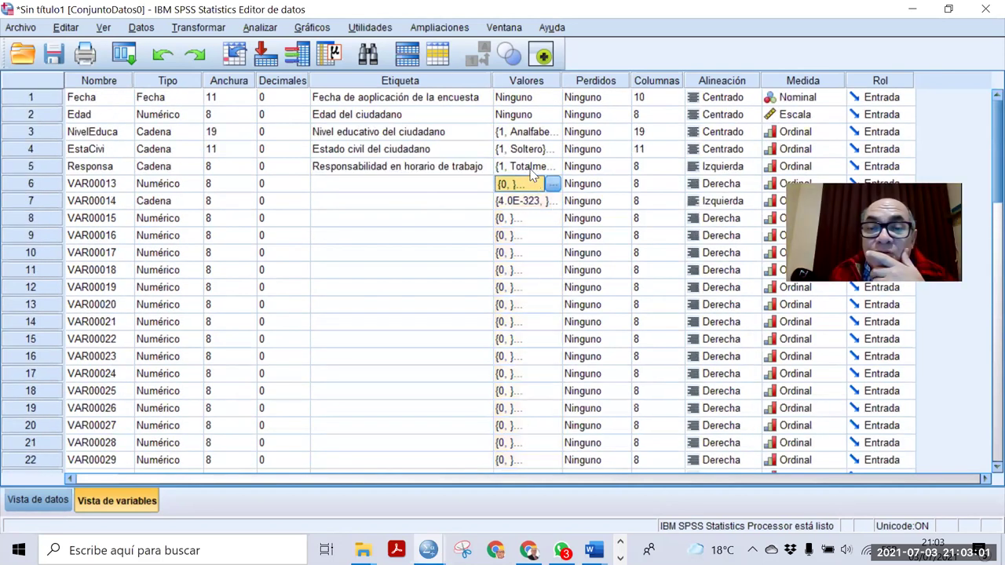
left_click(531, 171)
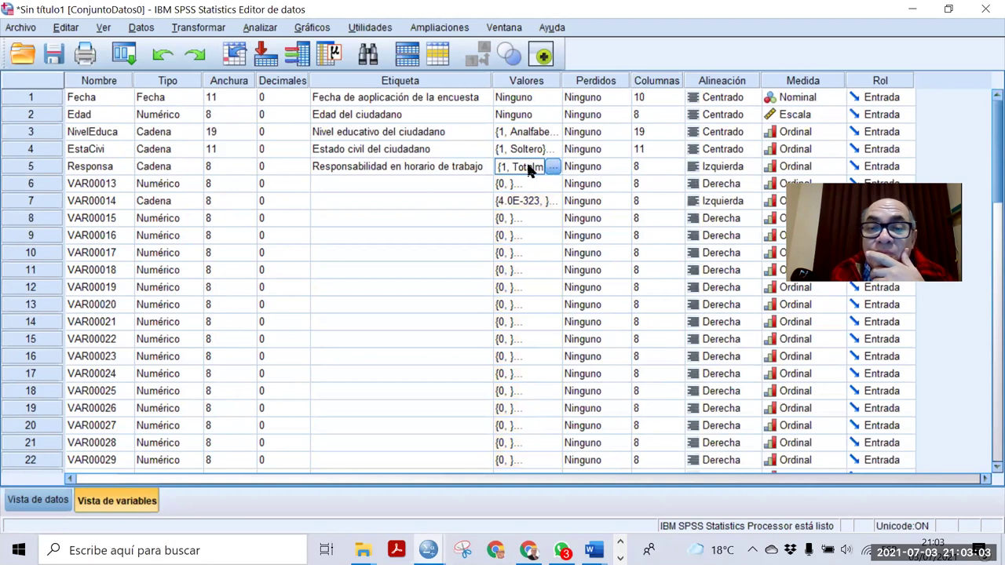
right_click(526, 165)
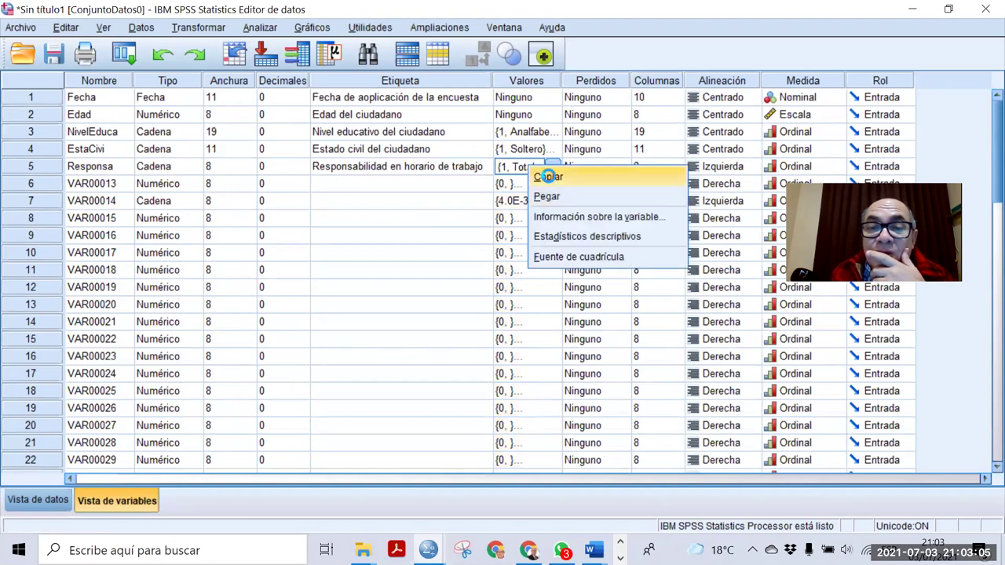
left_click(531, 182)
left_click(530, 189)
right_click(531, 188)
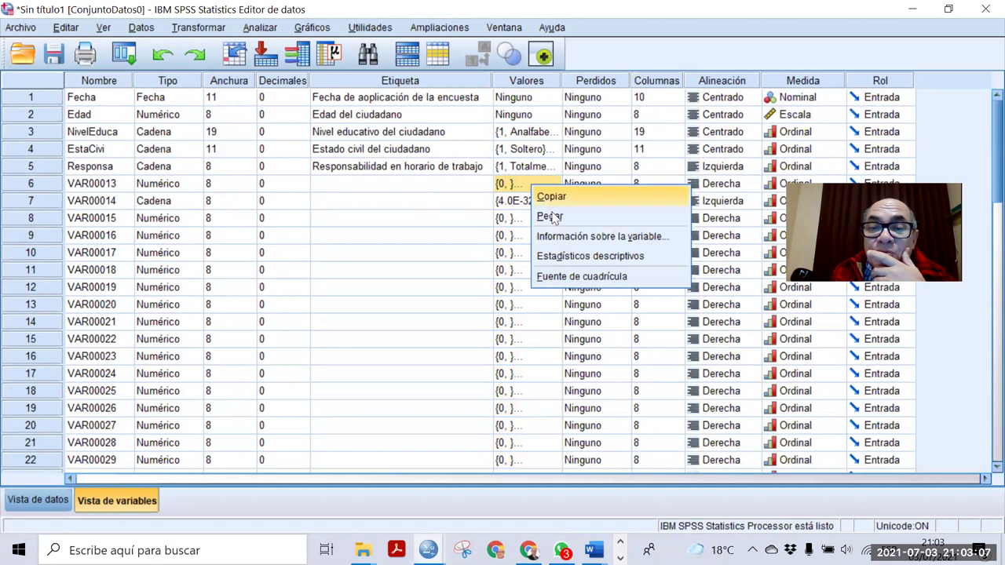
left_click(550, 217)
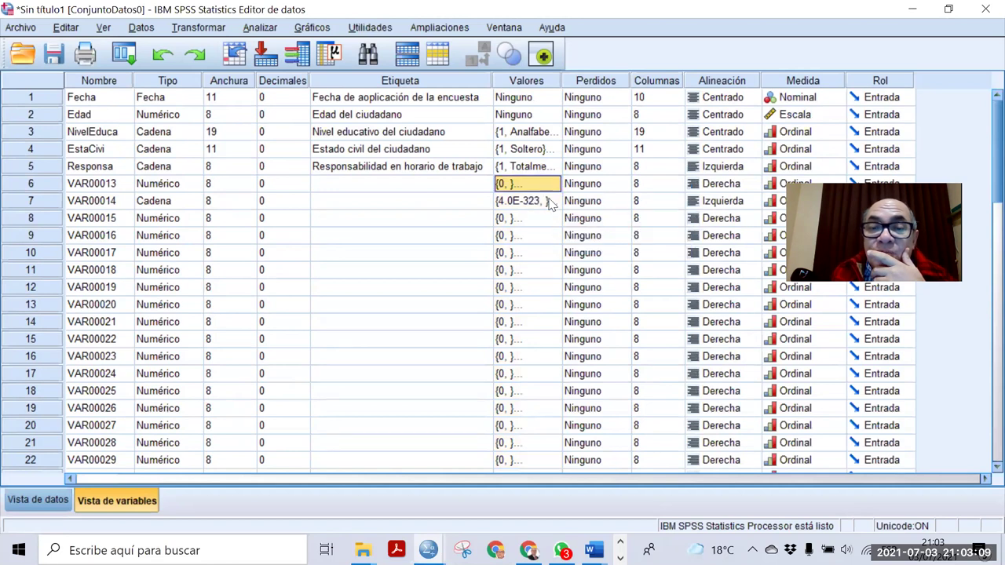
left_click(549, 183)
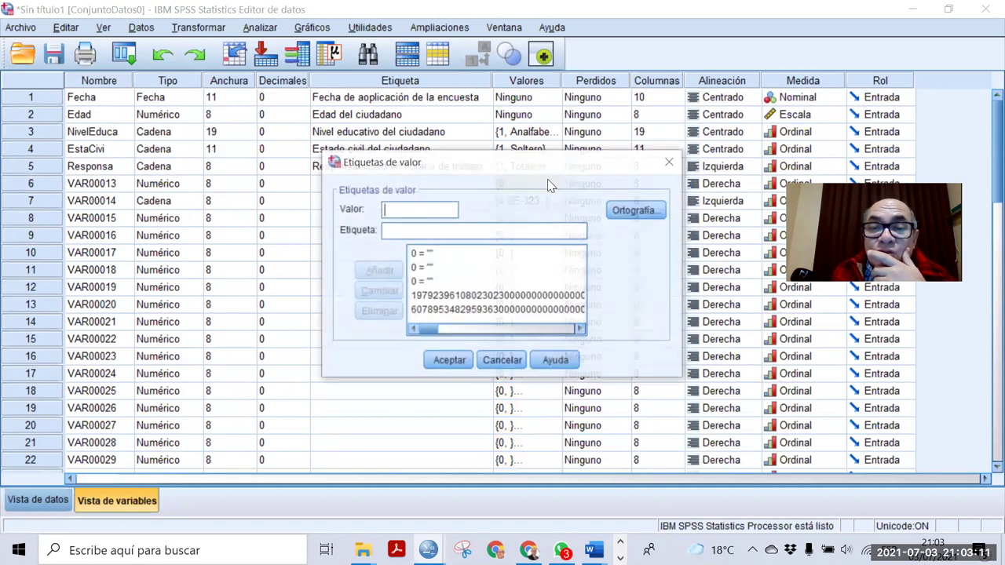
left_click(498, 361)
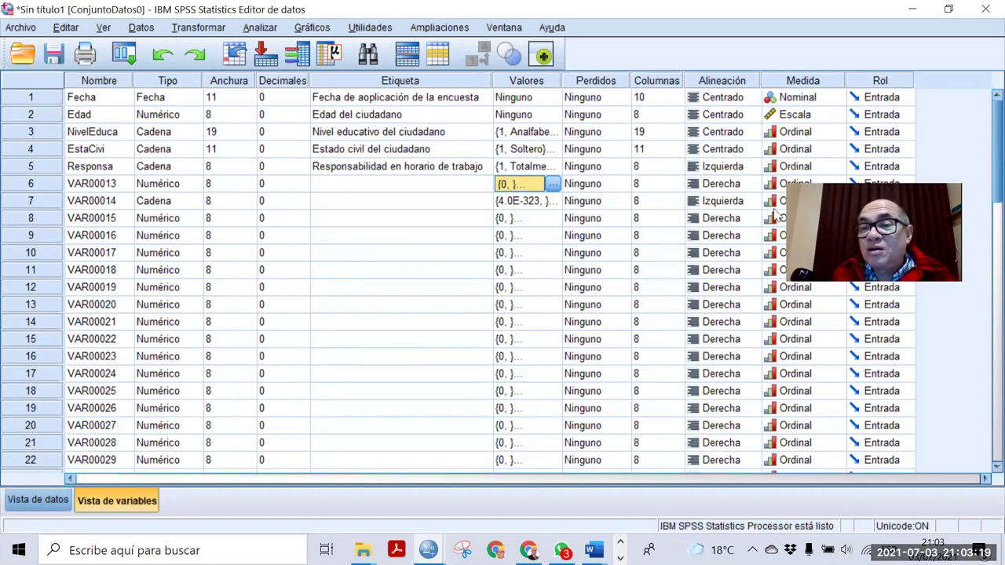
Step: Try to copy the value labels of Responsa once more onto the variables from VAR00013 to VAR00044
left_click(527, 168)
right_click(530, 171)
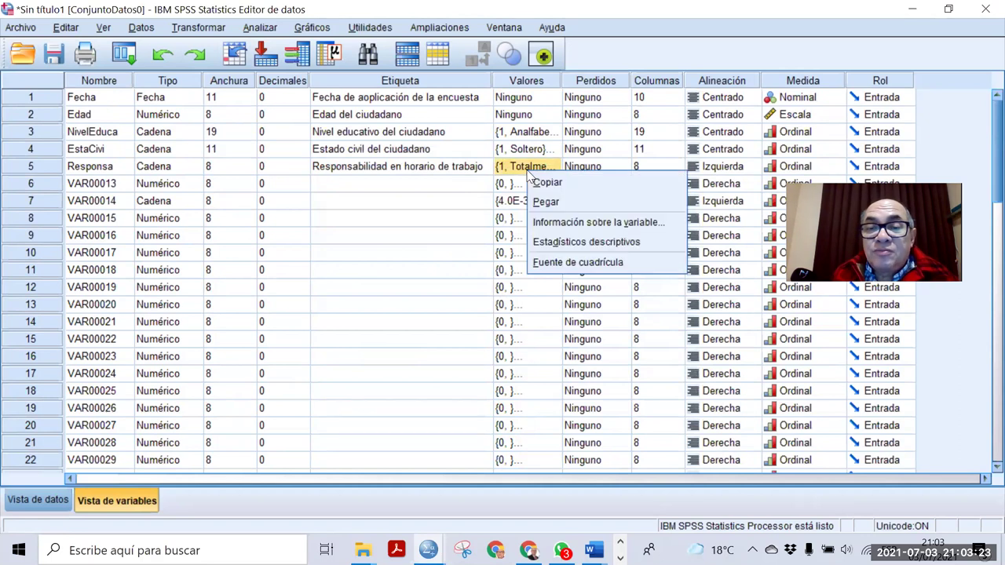
left_click(549, 183)
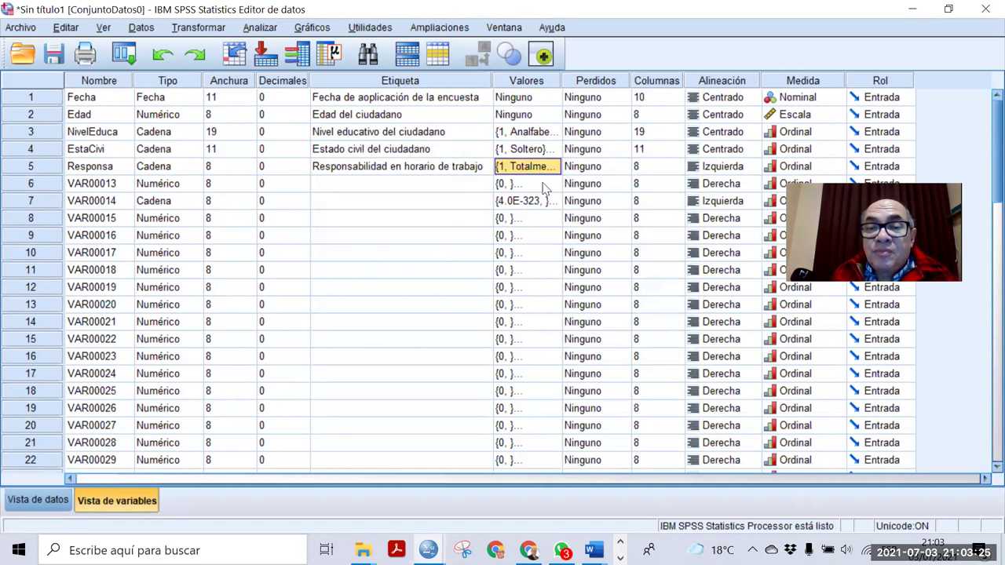
right_click(527, 218)
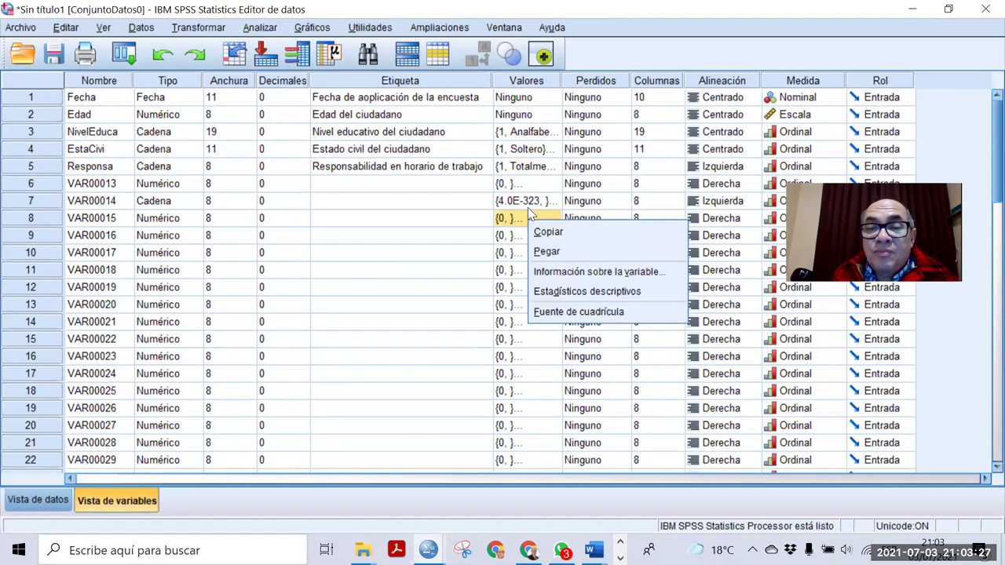
left_click(526, 237)
left_click_drag(526, 237, 552, 340)
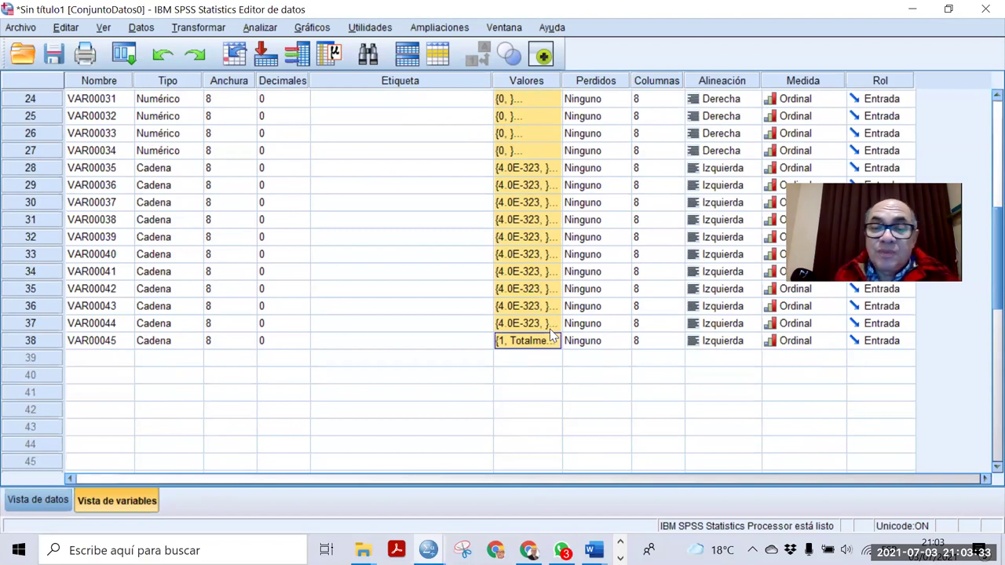
left_click(532, 324)
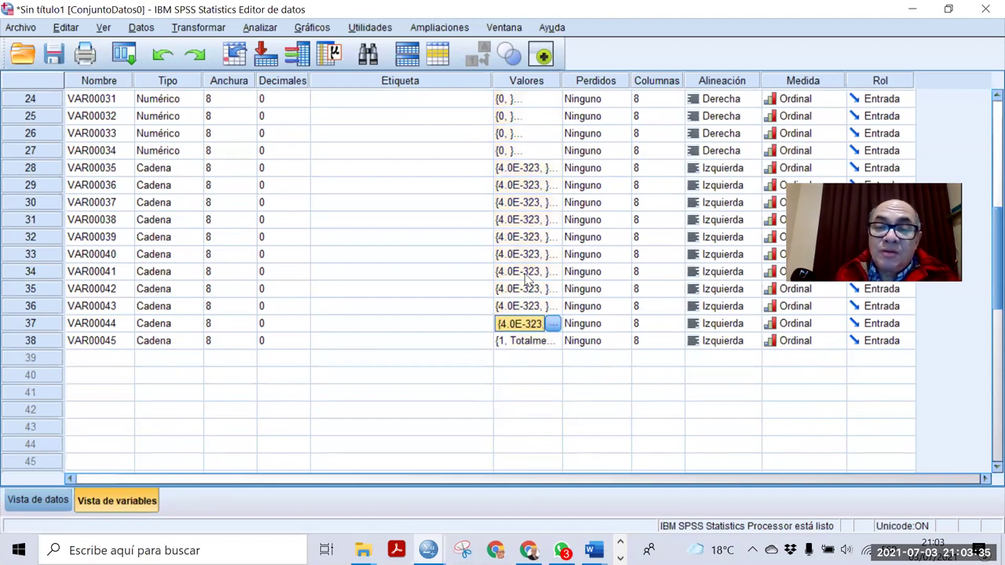
scroll(476, 295, "up", 8)
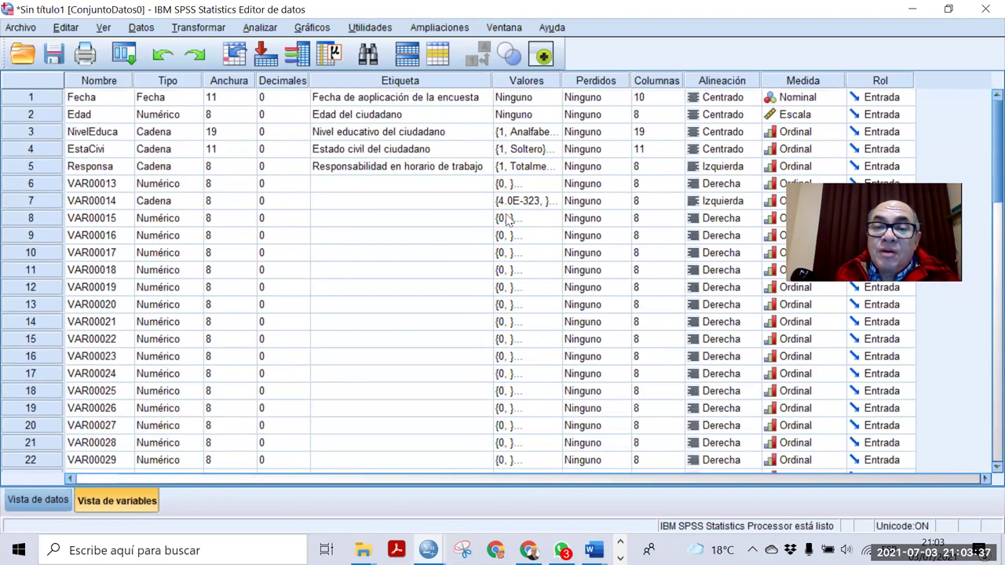
left_click_drag(515, 188, 532, 277)
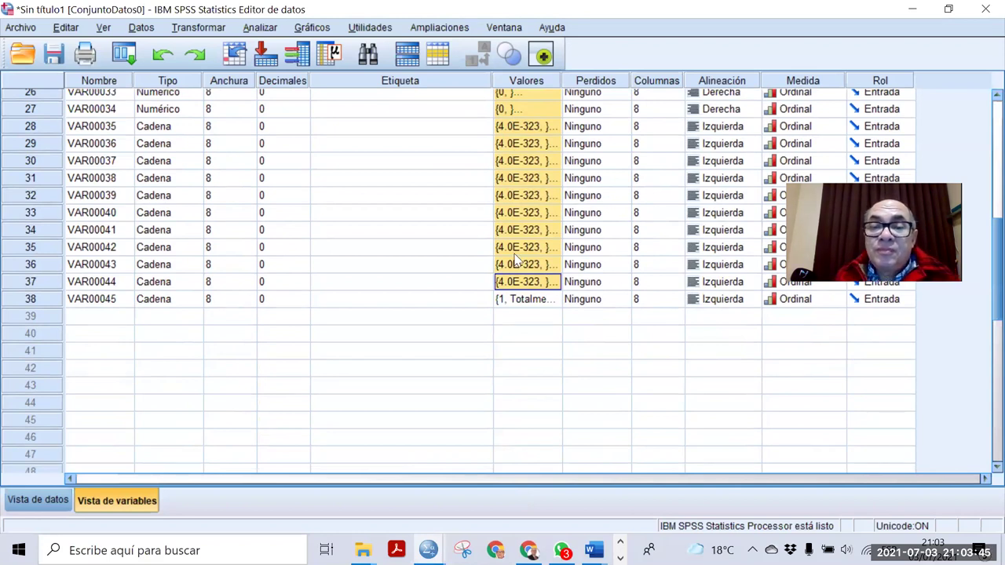
right_click(516, 257)
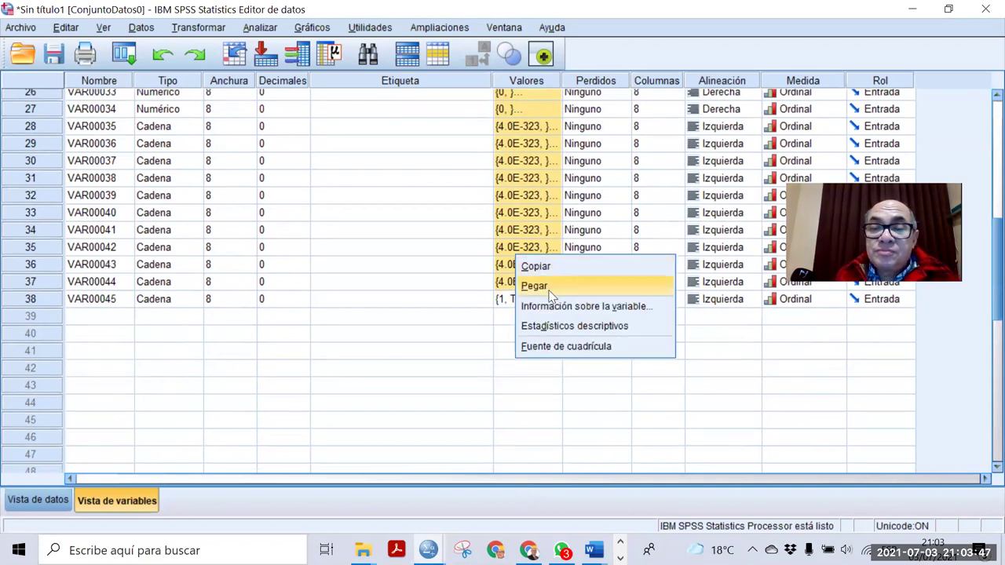
left_click(513, 214)
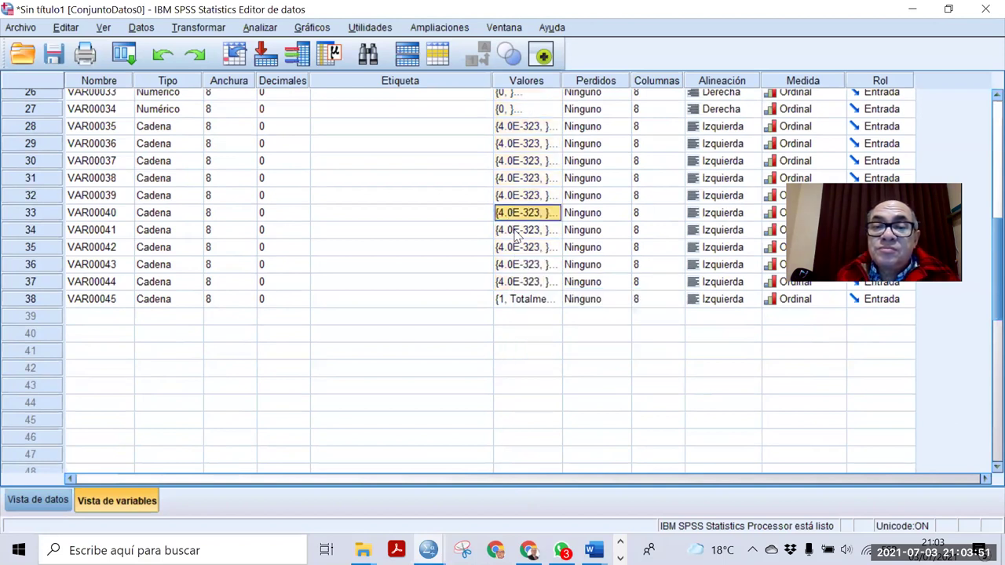
Step: Open VAR00013's value label definitions and try to clear the values of the two long-number entries
scroll(520, 232, "up", 5)
scroll(520, 234, "up", 4)
left_click(511, 183)
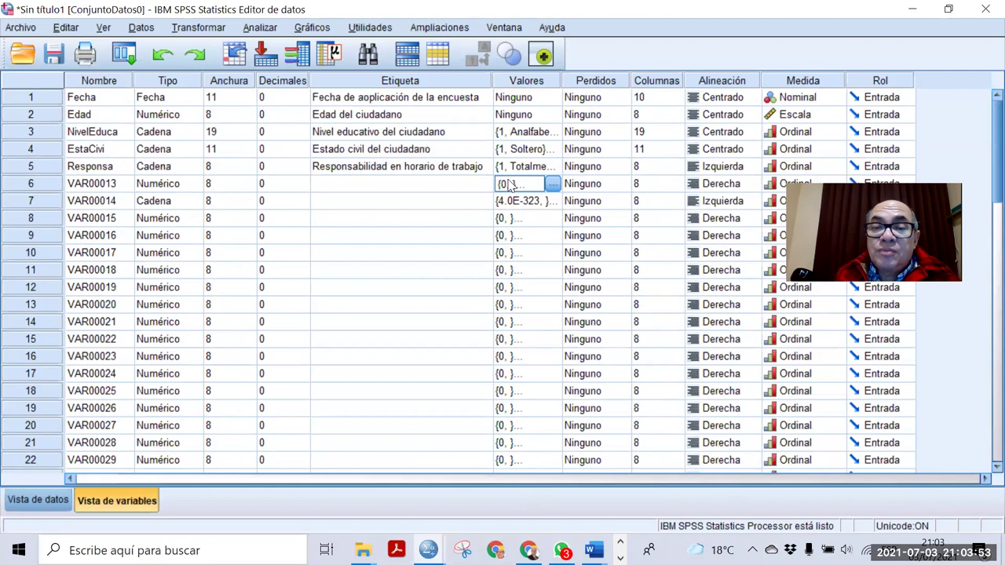
left_click(553, 184)
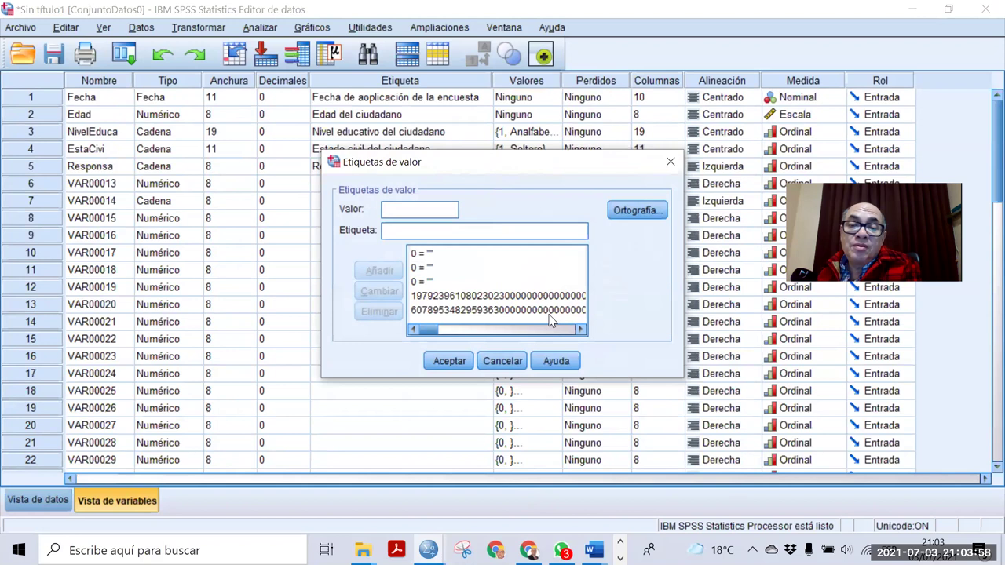
left_click(418, 268)
left_click(436, 310)
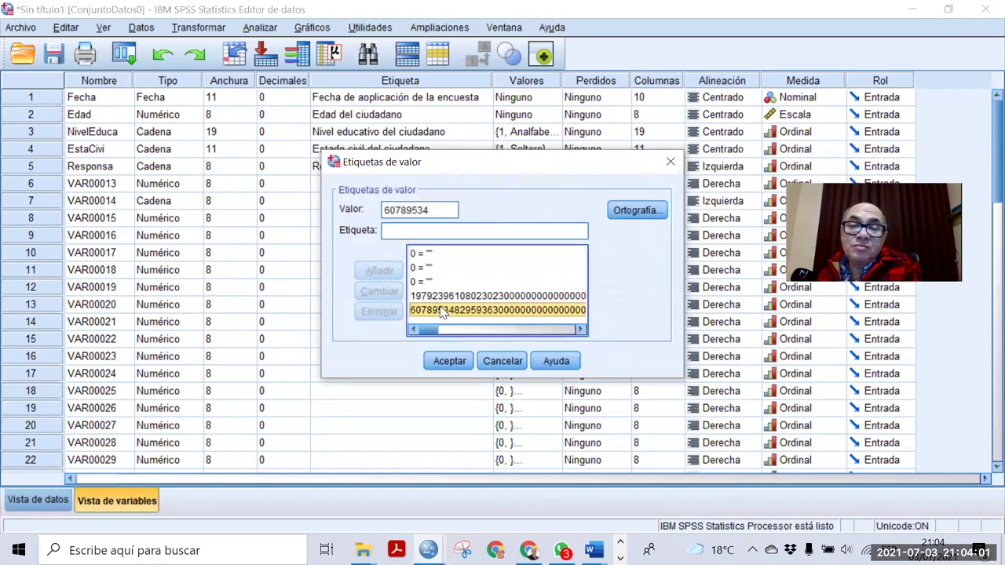
left_click_drag(435, 210, 383, 210)
key("BackSpace")
left_click(430, 317)
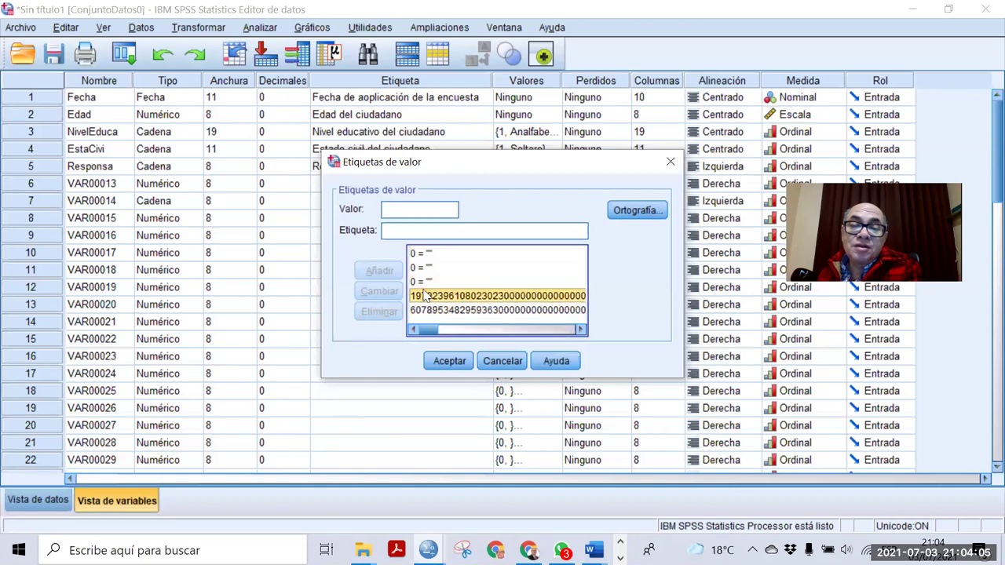
left_click(430, 317)
left_click_drag(430, 211, 369, 207)
key("BackSpace")
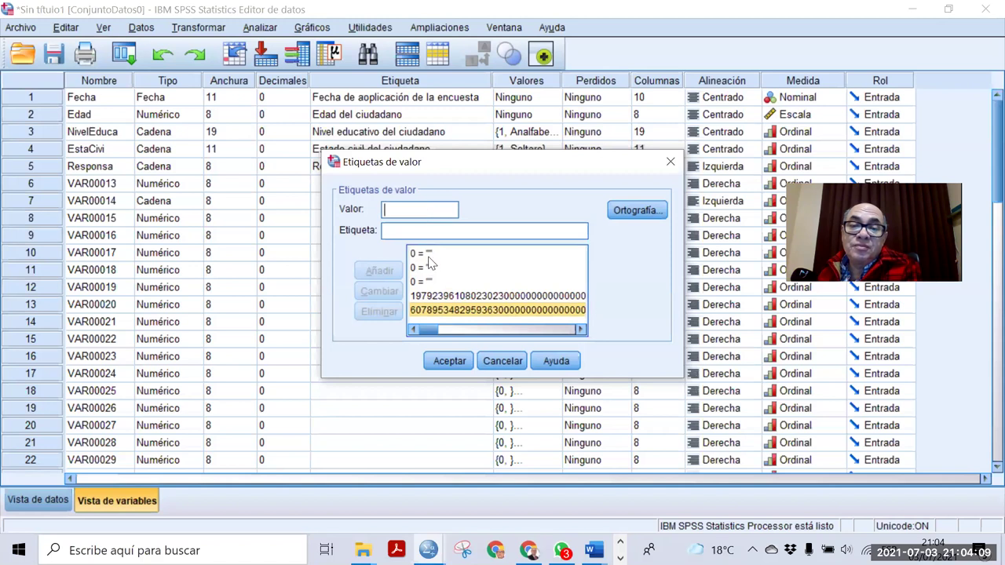
Step: Try to clear the value of the 0 entries in VAR00013's value labels
left_click(428, 254)
left_click_drag(401, 211, 363, 209)
key("BackSpace")
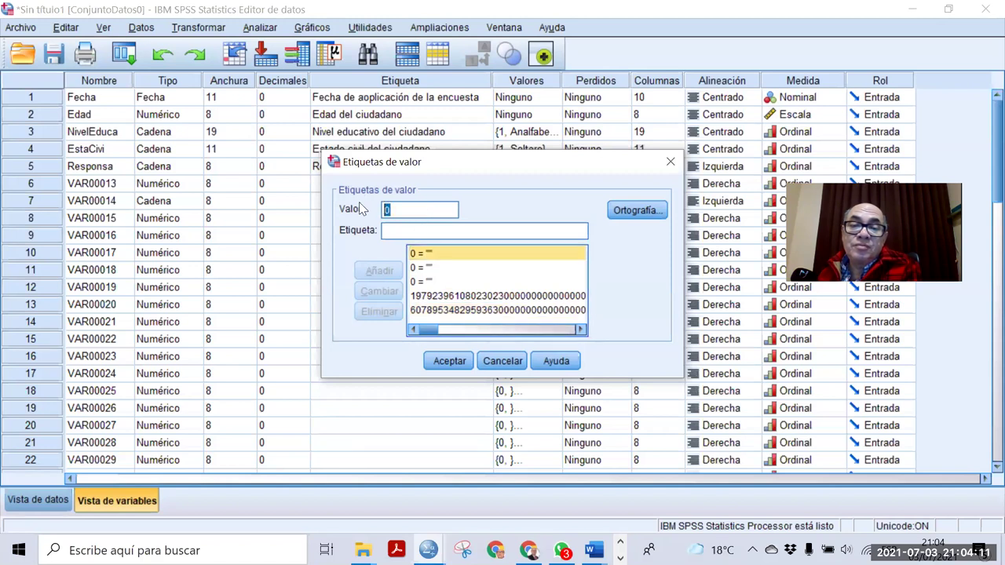
left_click(432, 267)
left_click(424, 280)
left_click(400, 211)
Step: Try again to clear the long-number entries in VAR00013's value labels, and discard the changes
left_click(438, 296)
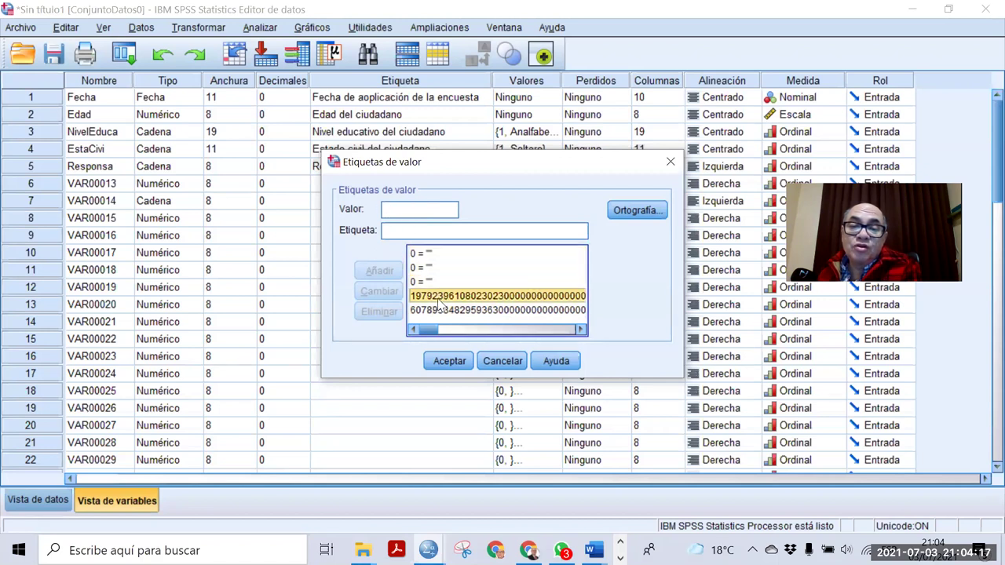
left_click_drag(442, 209, 350, 194)
key("BackSpace")
left_click(461, 311)
left_click_drag(432, 210, 365, 202)
key("BackSpace")
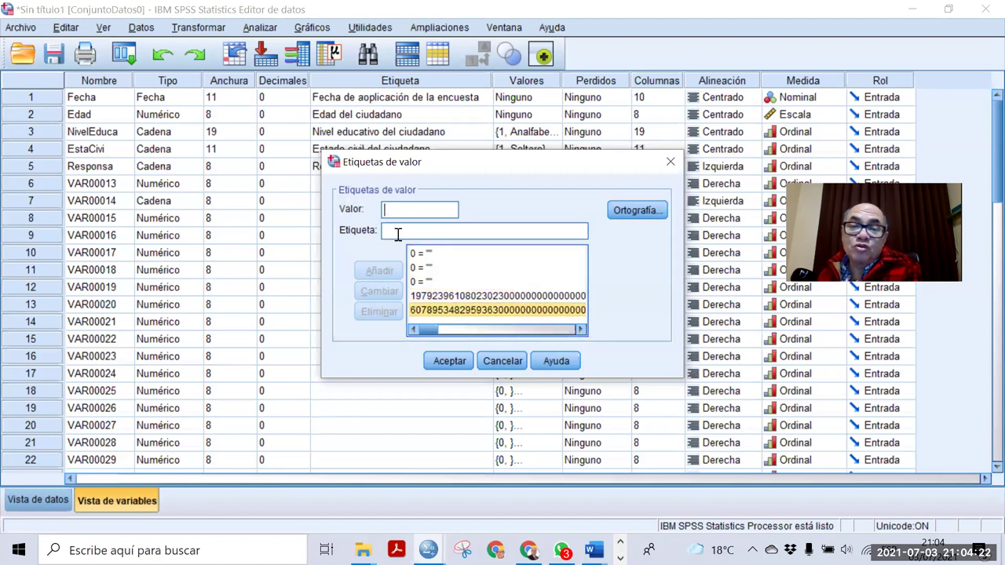
left_click(448, 296)
left_click_drag(433, 211, 366, 208)
key("BackSpace")
left_click(471, 312)
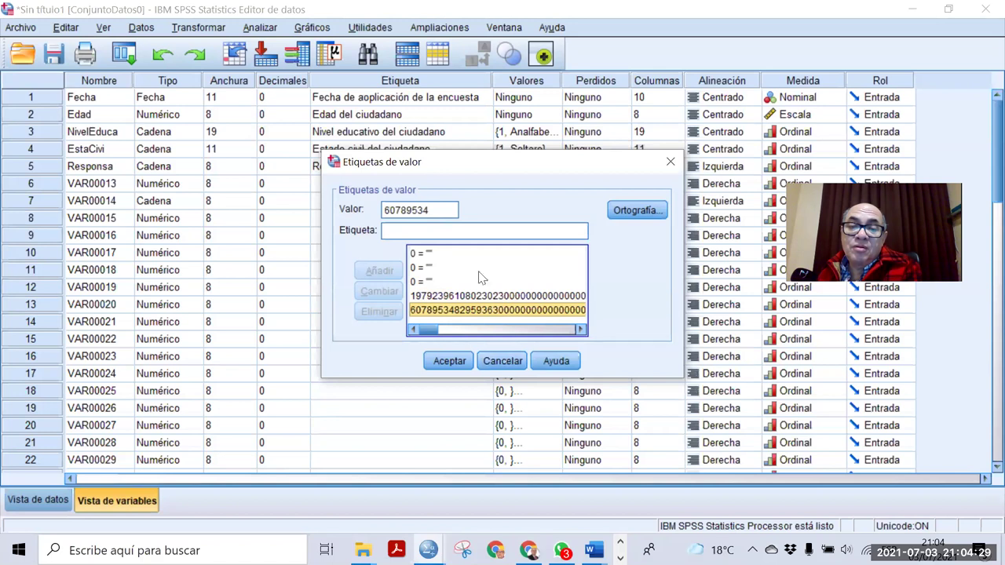
left_click_drag(428, 208, 359, 208)
key("BackSpace")
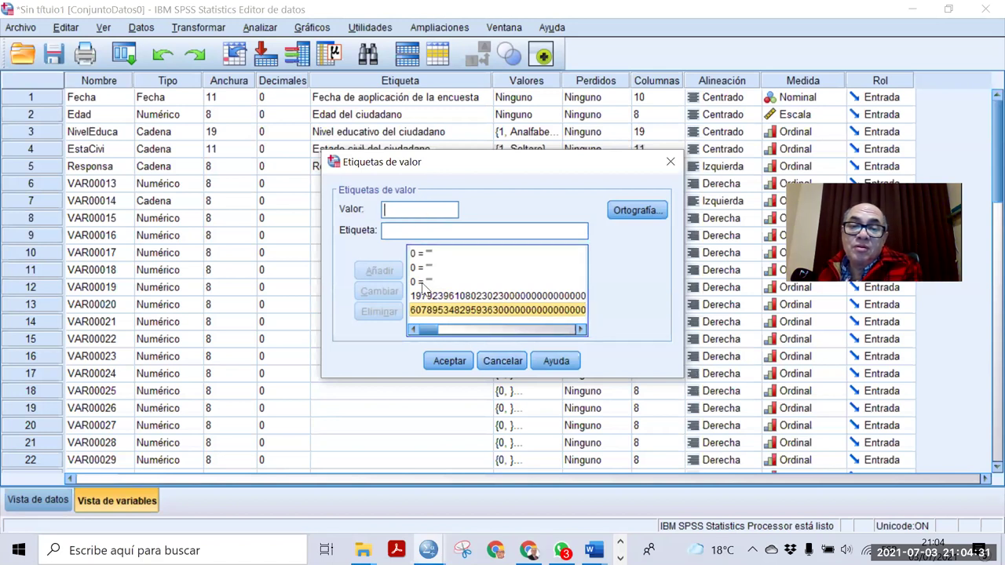
left_click(453, 300)
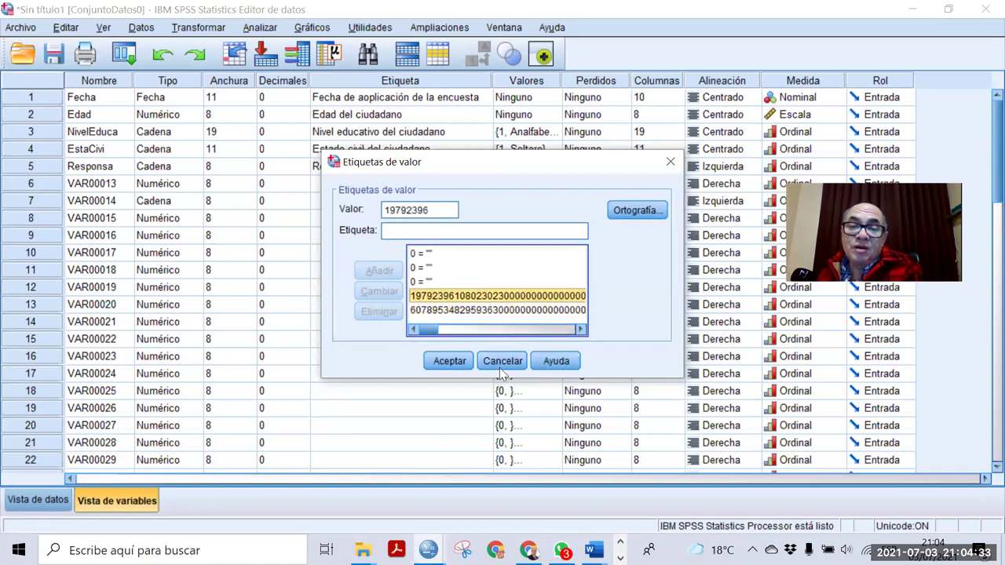
left_click(501, 365)
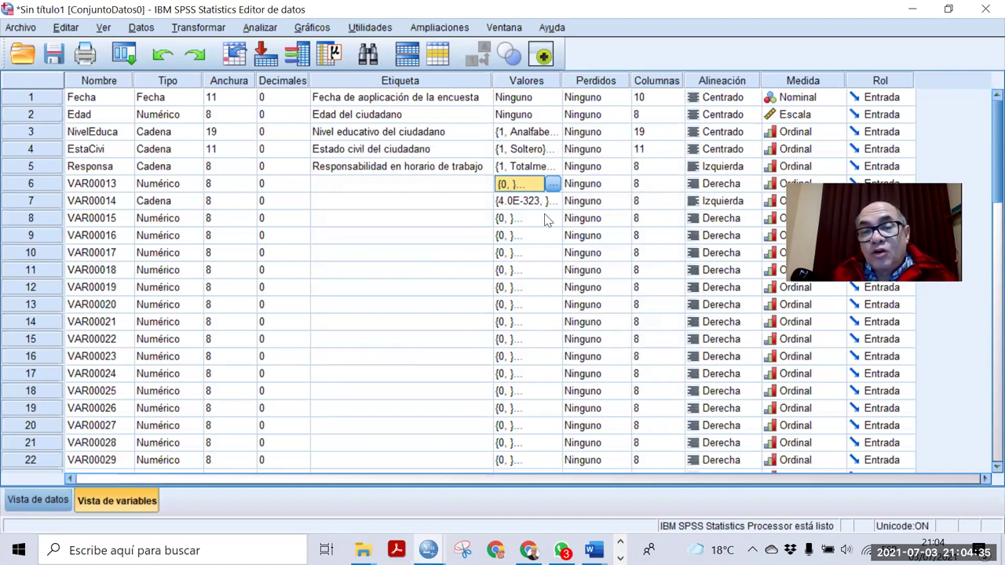
Step: Examine Responsa's value label definitions, the case data and the settings in the variable list
left_click(547, 167)
left_click(553, 166)
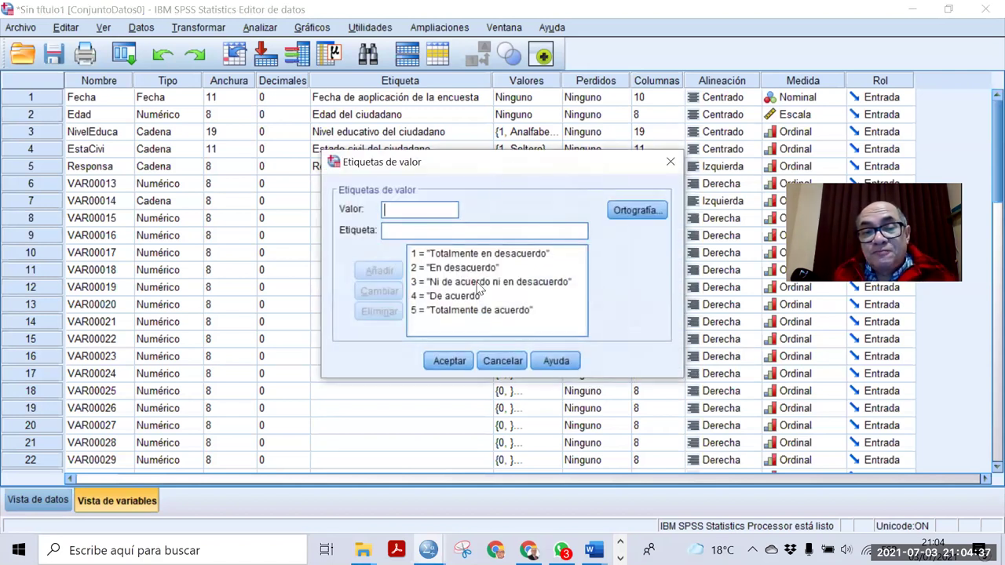
left_click(518, 366)
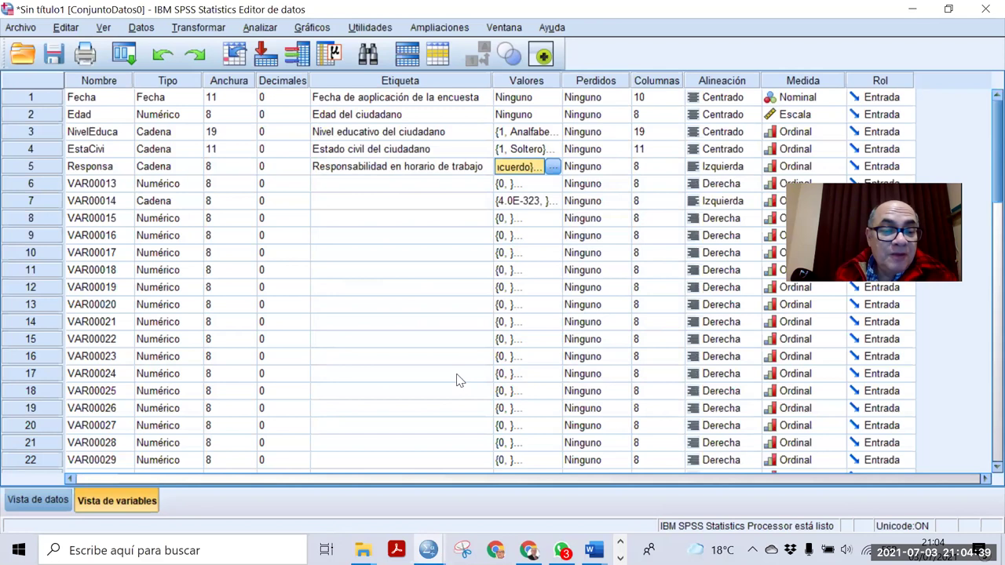
left_click(32, 500)
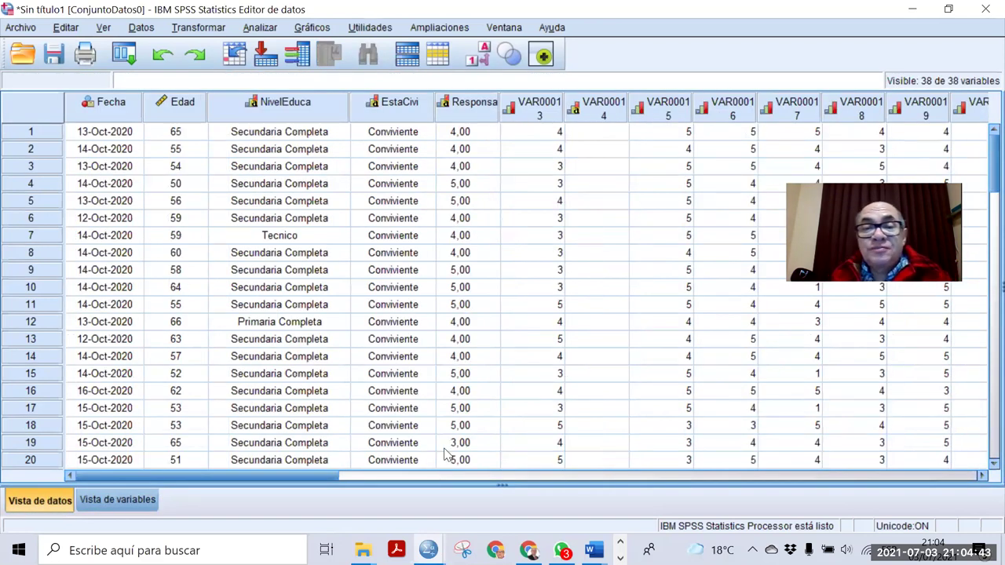
left_click(139, 500)
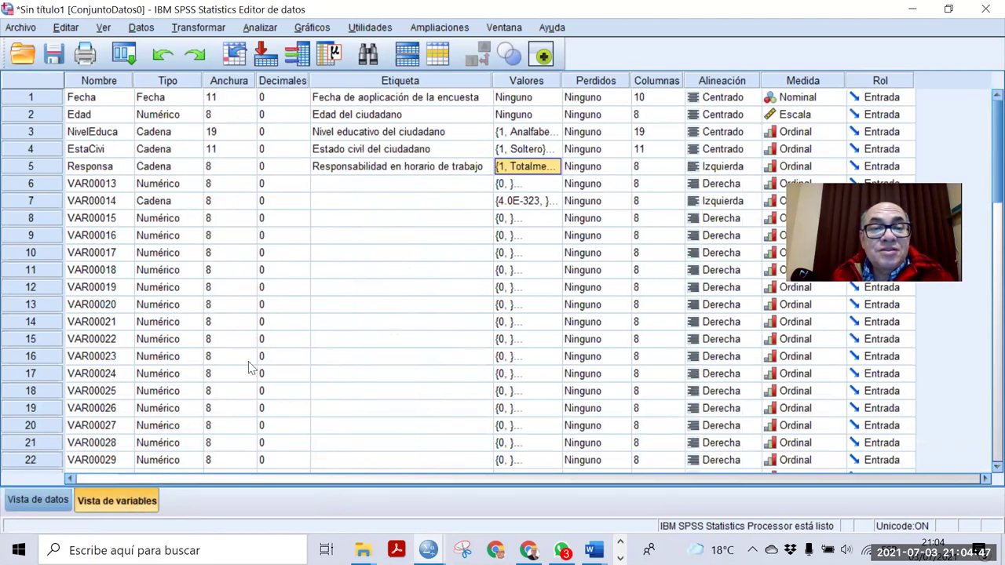
scroll(250, 362, "down", 4)
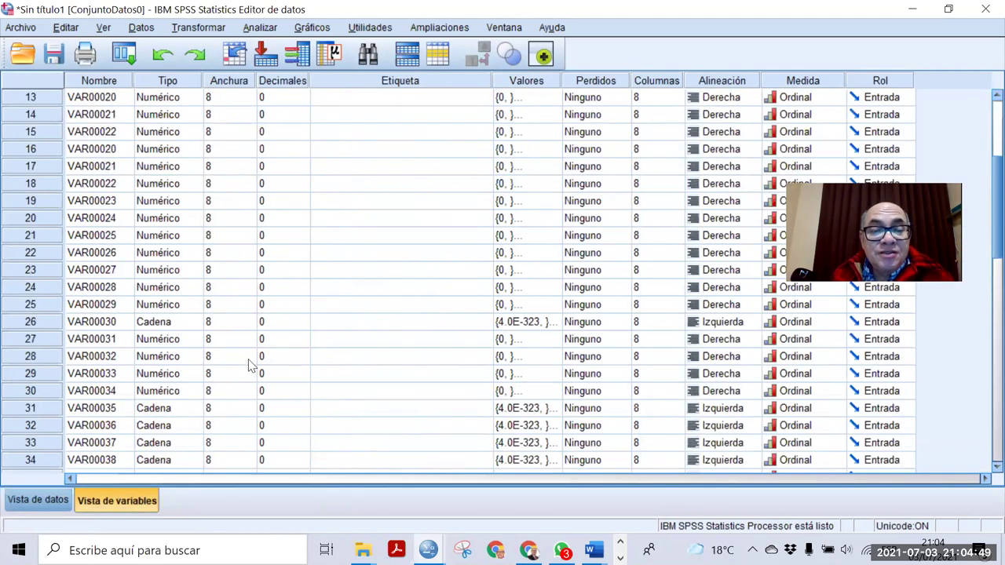
scroll(249, 362, "up", 4)
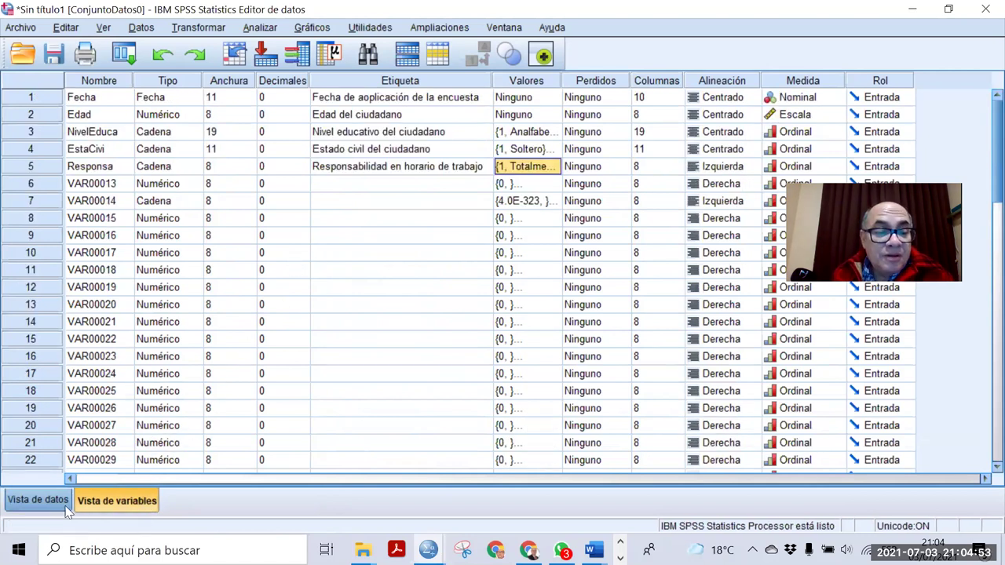
Step: Turn on the display of value labels in the data view and select Responsa's first case
left_click(37, 500)
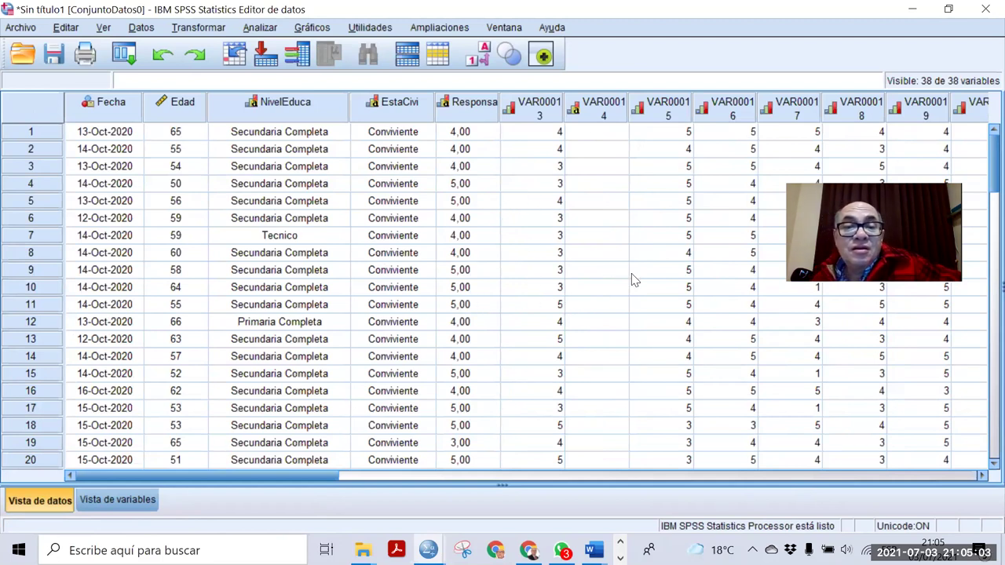
left_click(103, 29)
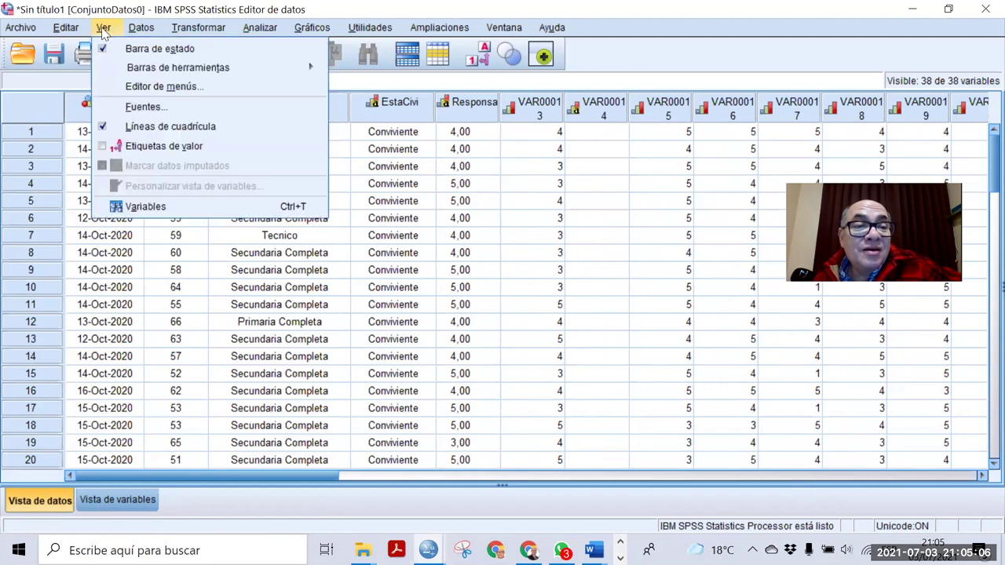
left_click(105, 150)
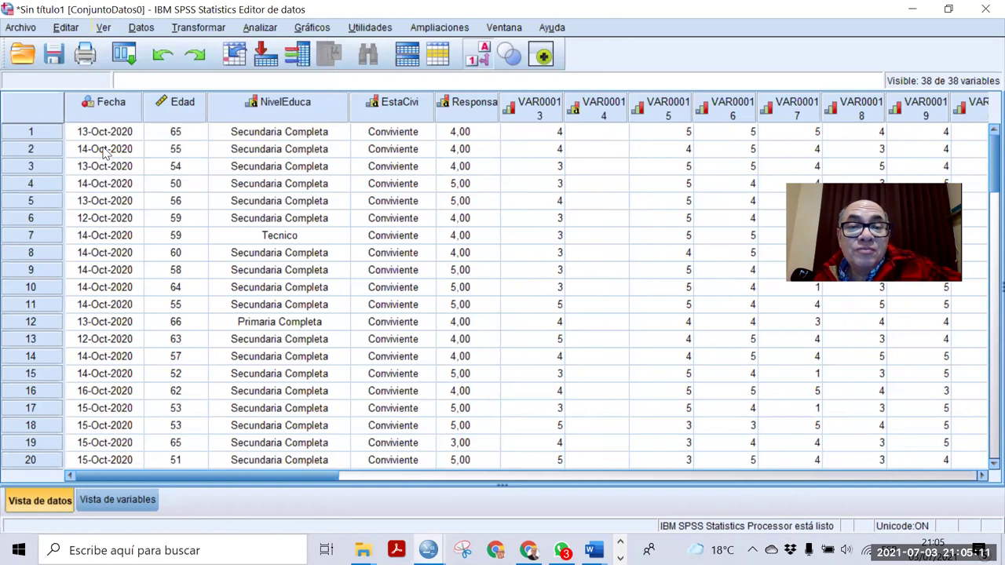
left_click(484, 135)
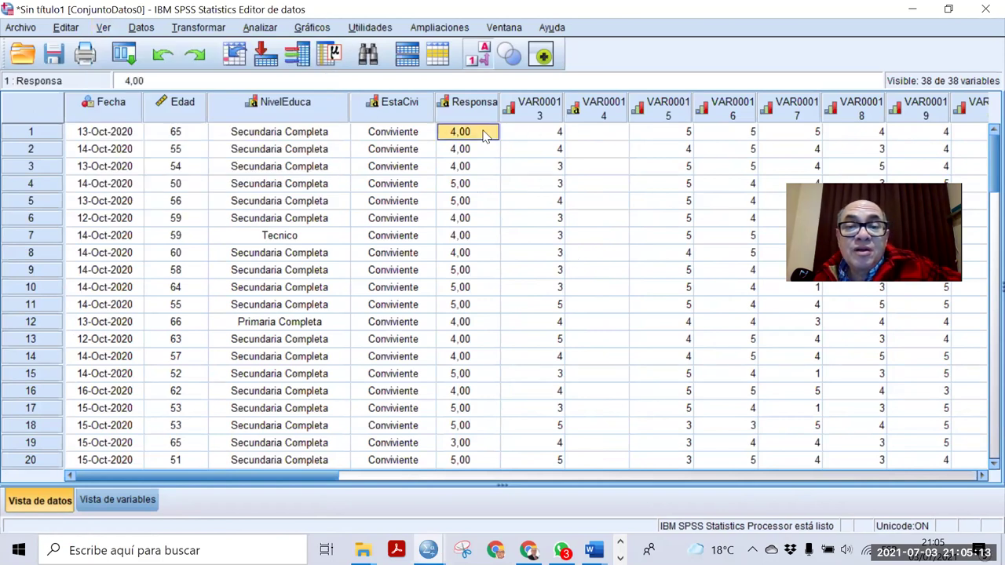
Step: Review Responsa's width, decimals, variable type and value label definitions in the variable view
left_click(110, 503)
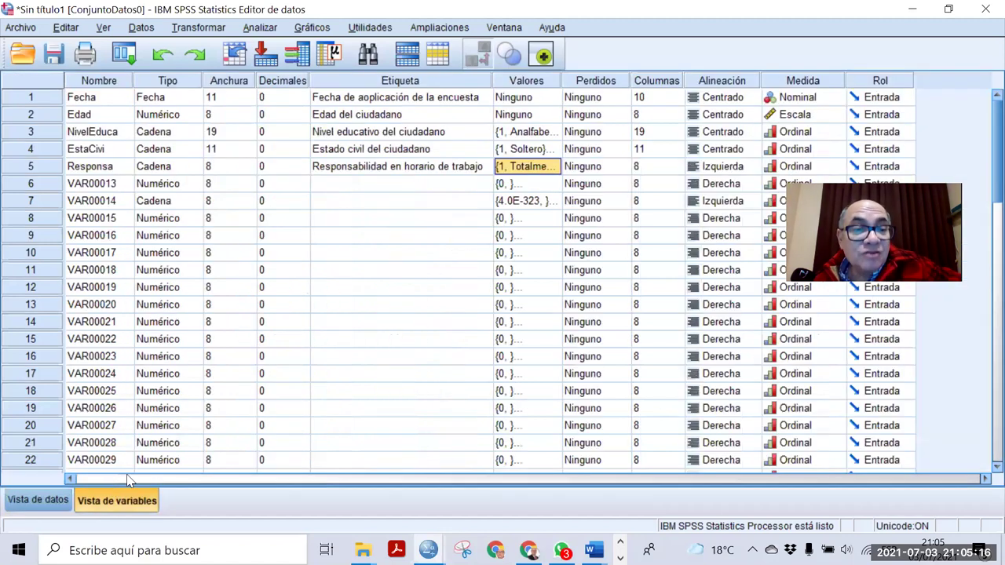
left_click(221, 171)
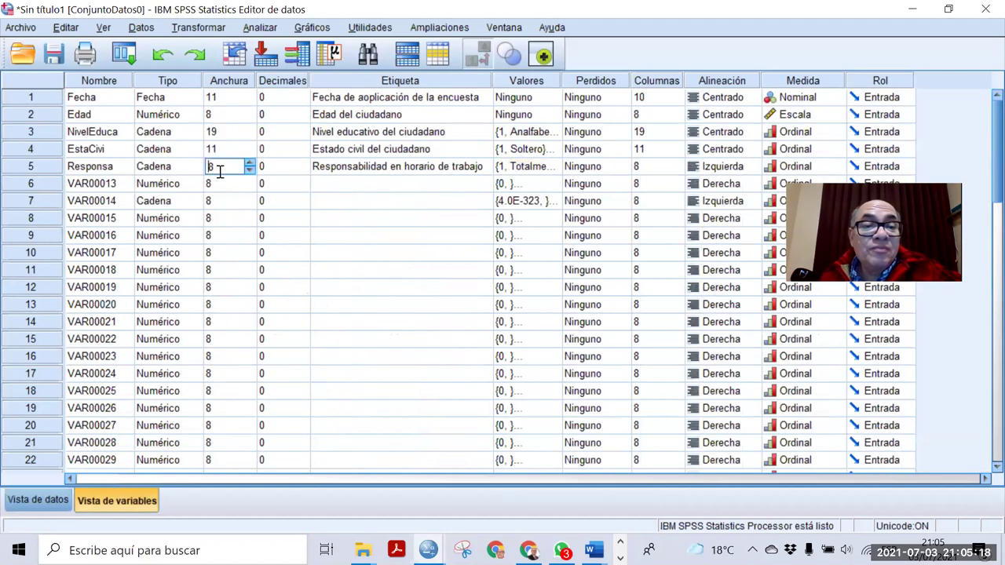
left_click(285, 173)
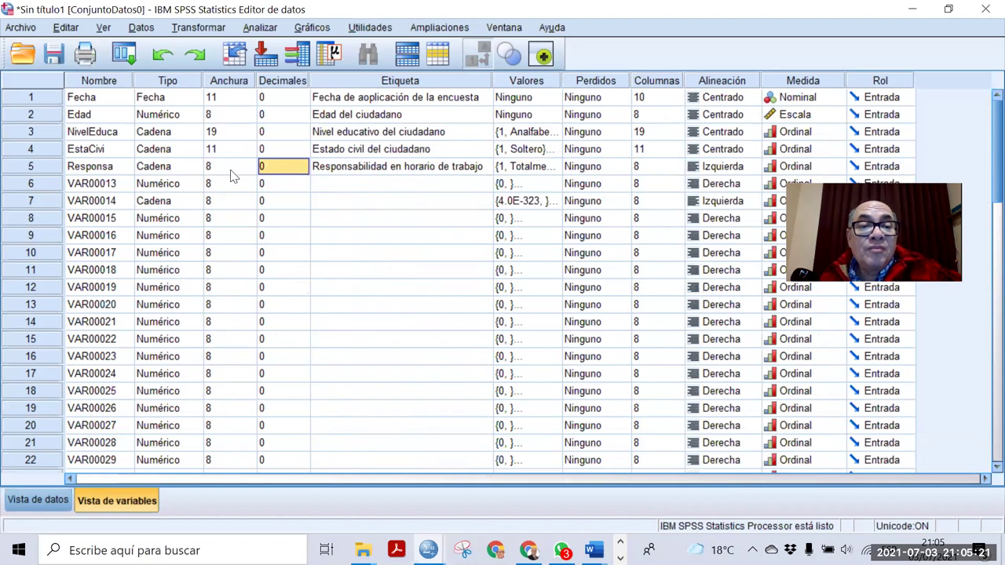
left_click(165, 169)
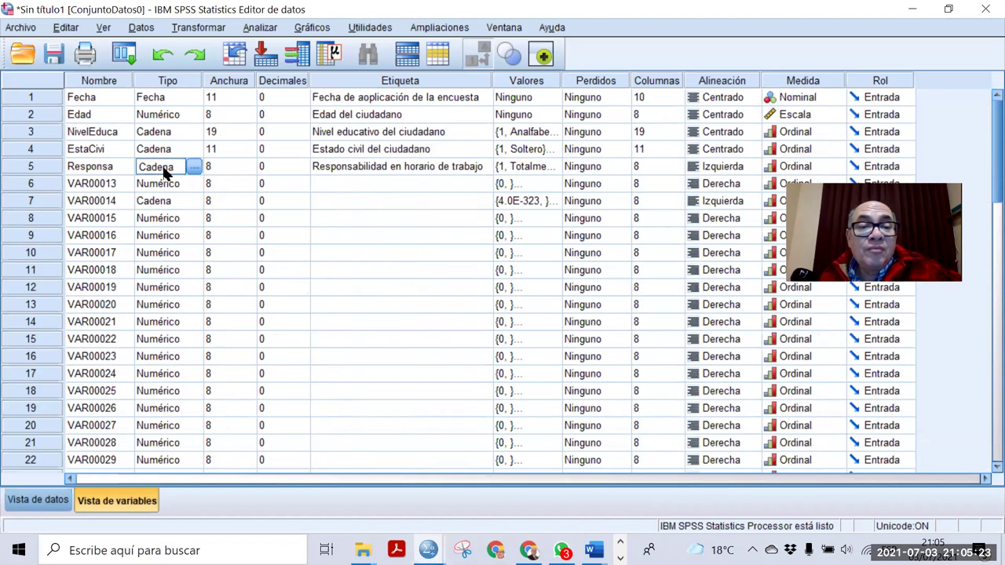
left_click(194, 167)
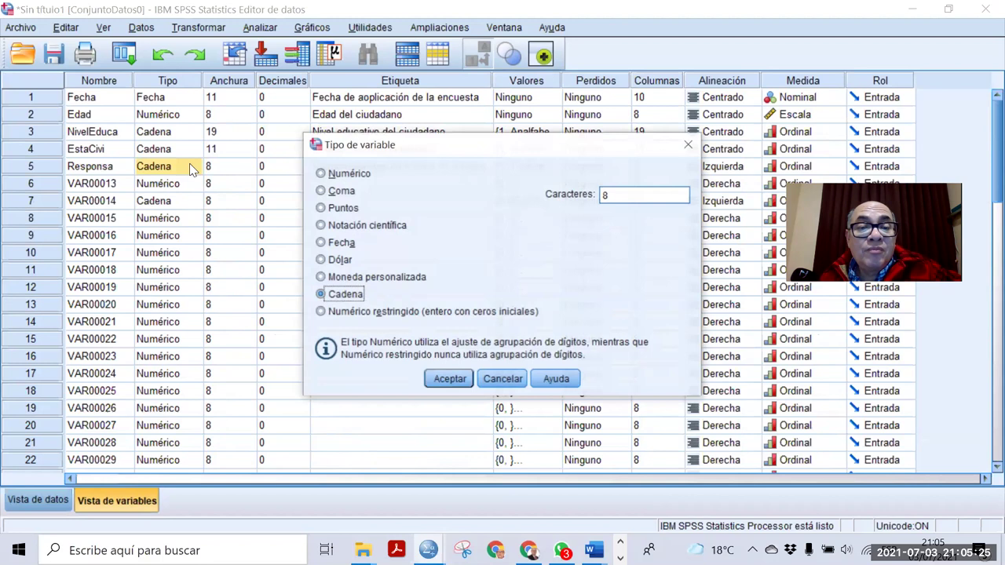
left_click(448, 380)
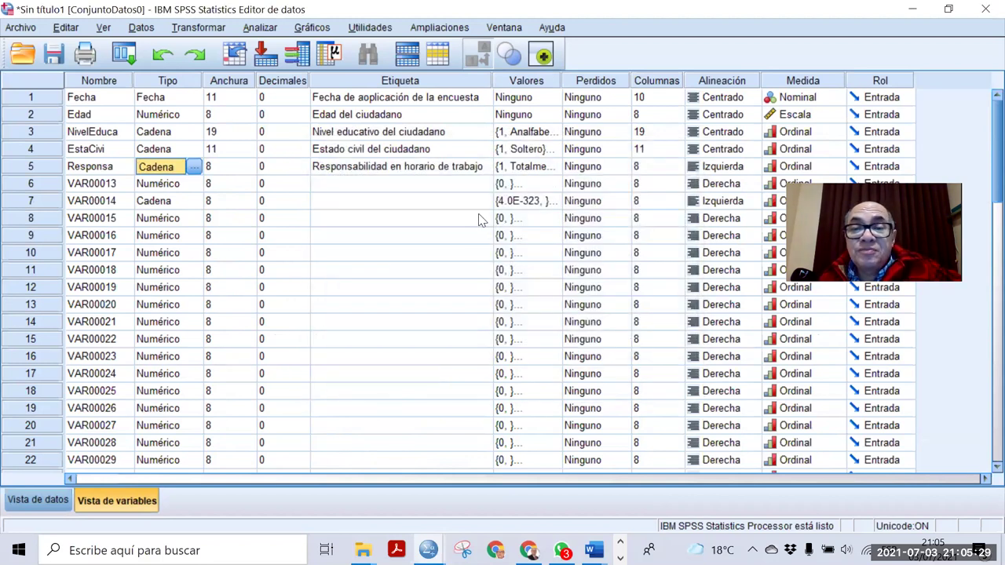
left_click(547, 167)
left_click(554, 166)
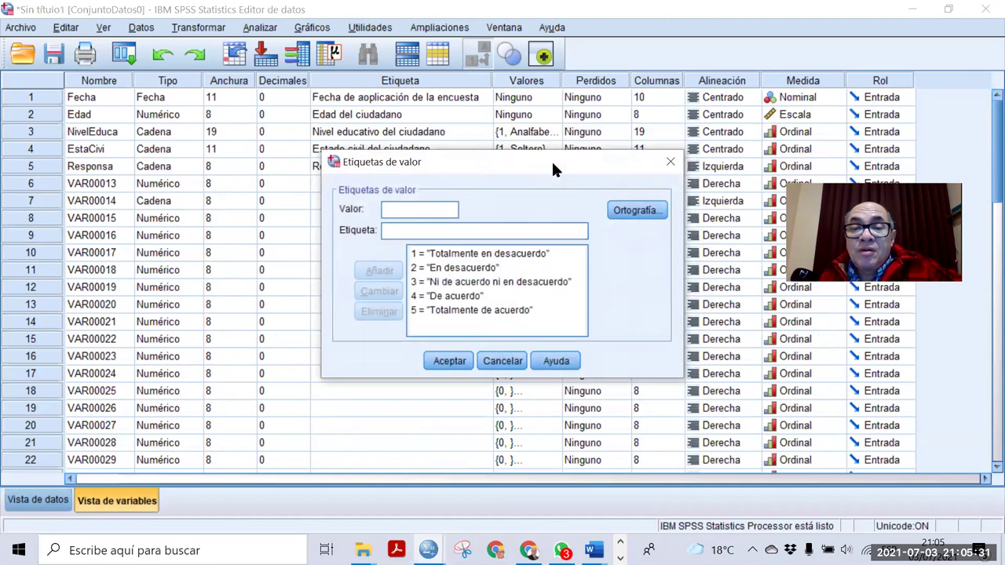
left_click(503, 360)
Step: Check the value label display option in the data view and look through the data of the item variables
left_click(38, 500)
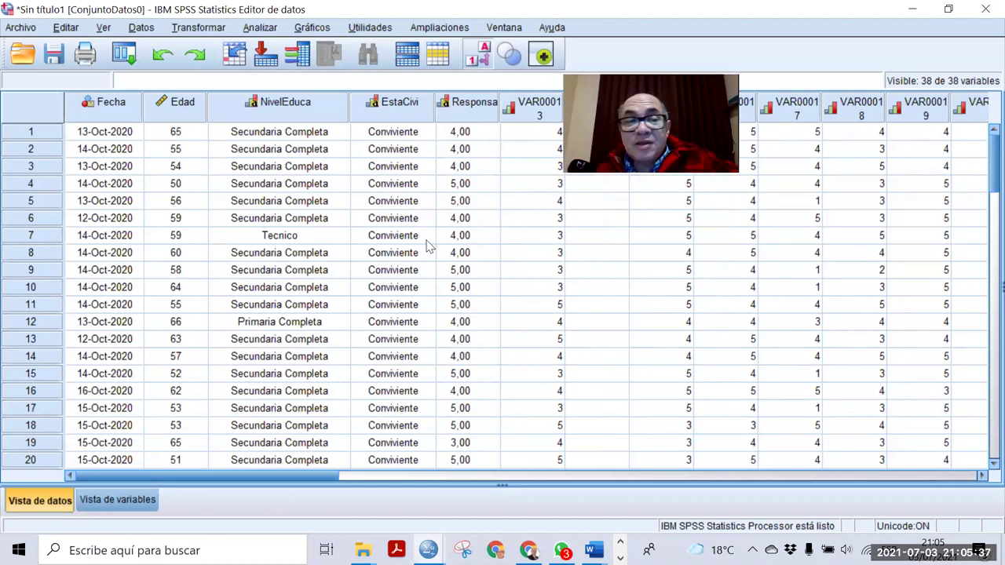
left_click(103, 27)
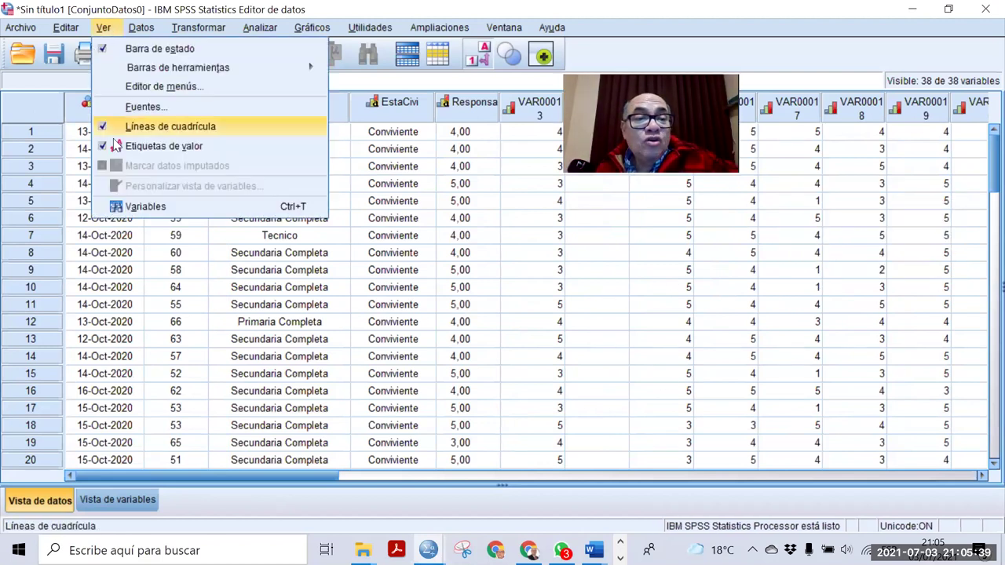
key("Escape")
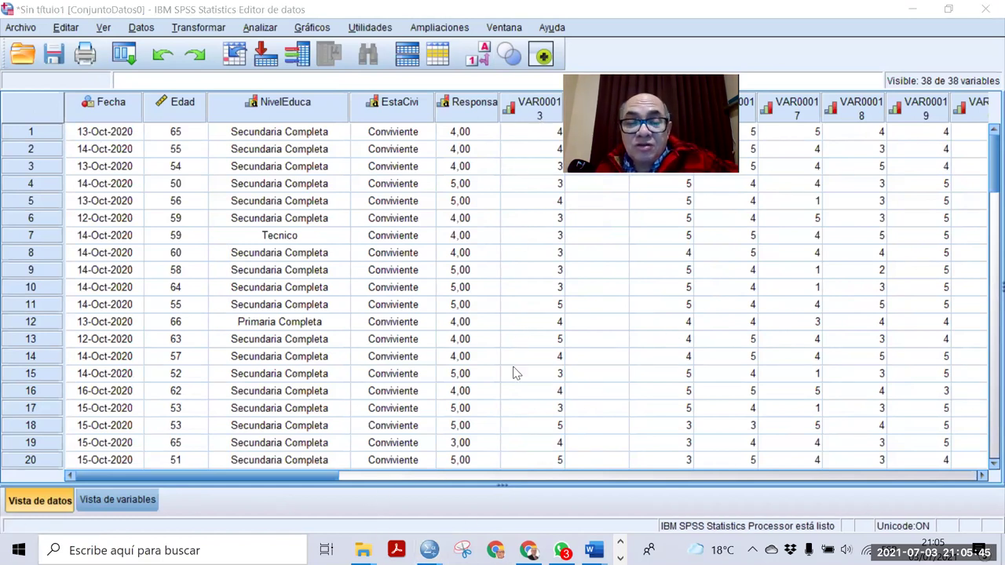
left_click(444, 478)
left_click_drag(551, 461, 417, 495)
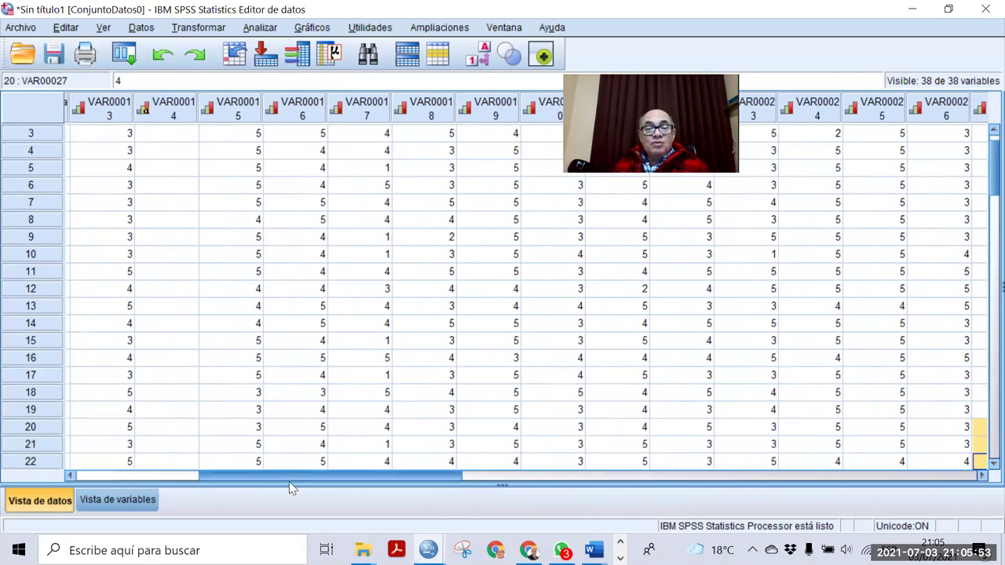
left_click(487, 479)
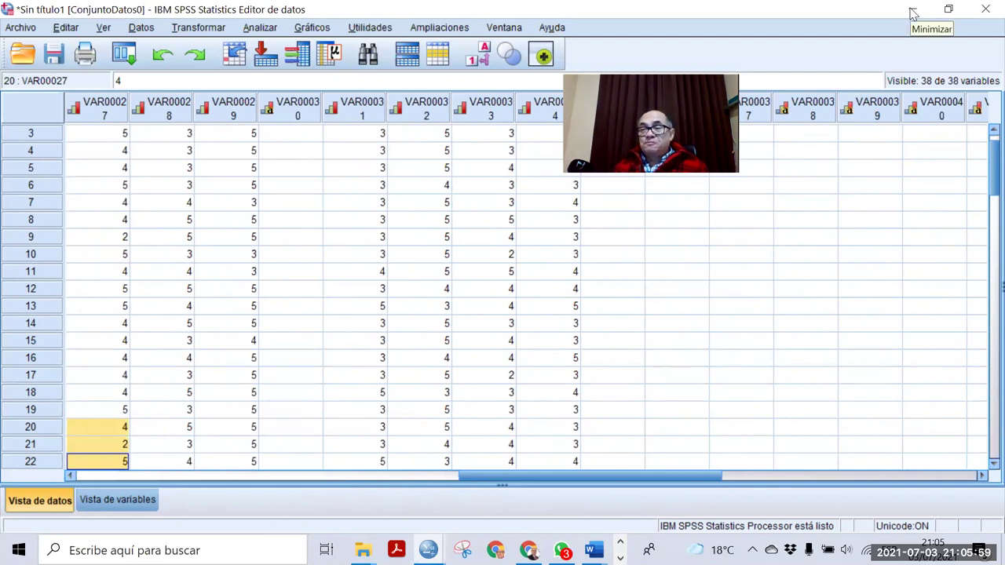
Step: Close SPSS without saving the output or the untitled dataset, and minimise the Word questionnaire document
left_click(985, 9)
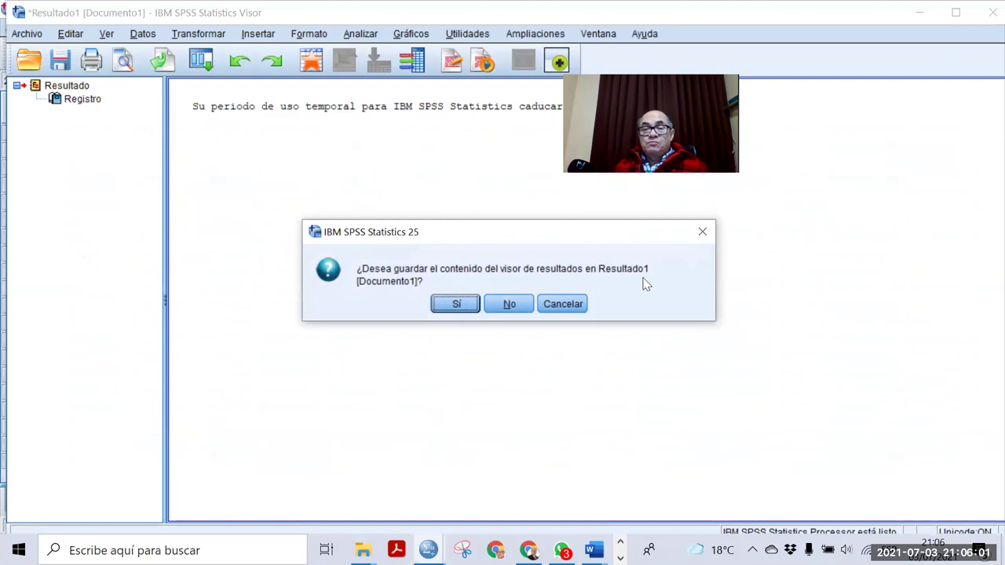
left_click(521, 307)
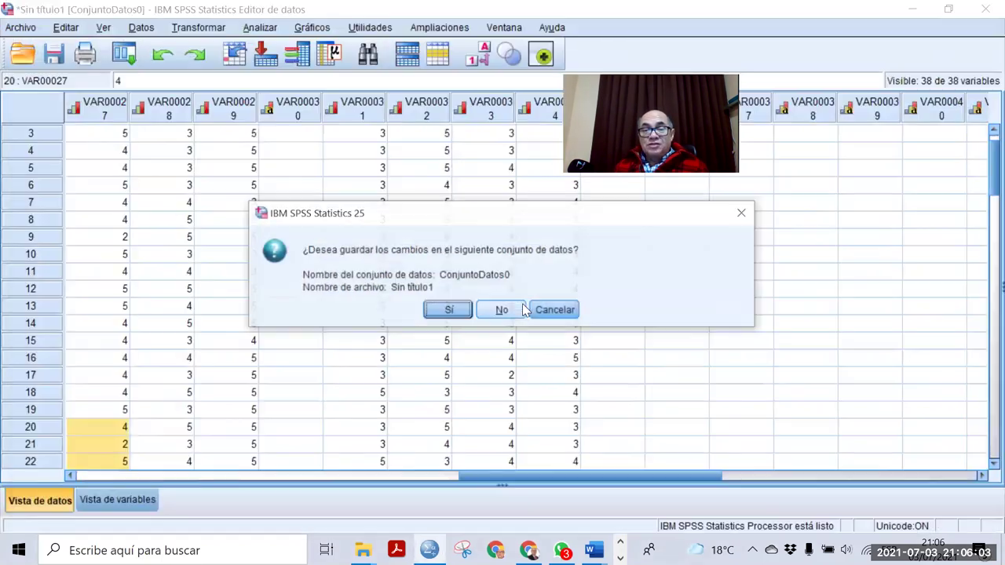
left_click(523, 310)
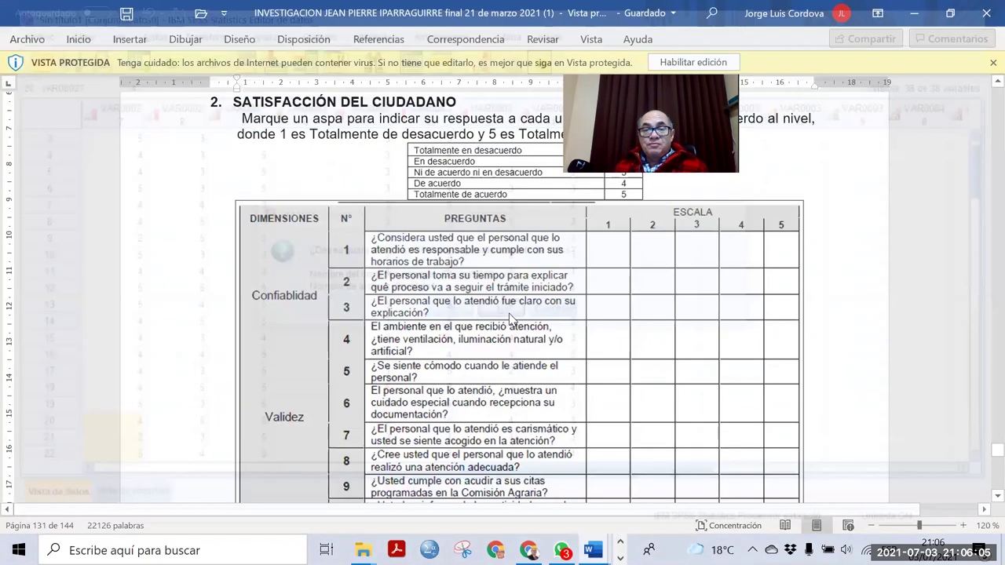
left_click(913, 14)
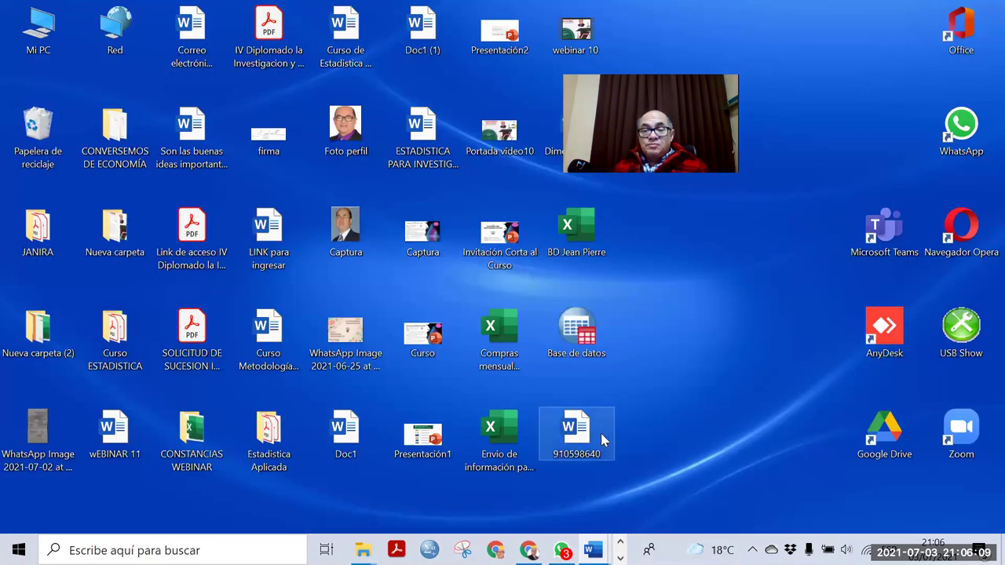
Step: Open the Base de datos file from the desktop in SPSS and show its variable list
double_click(598, 349)
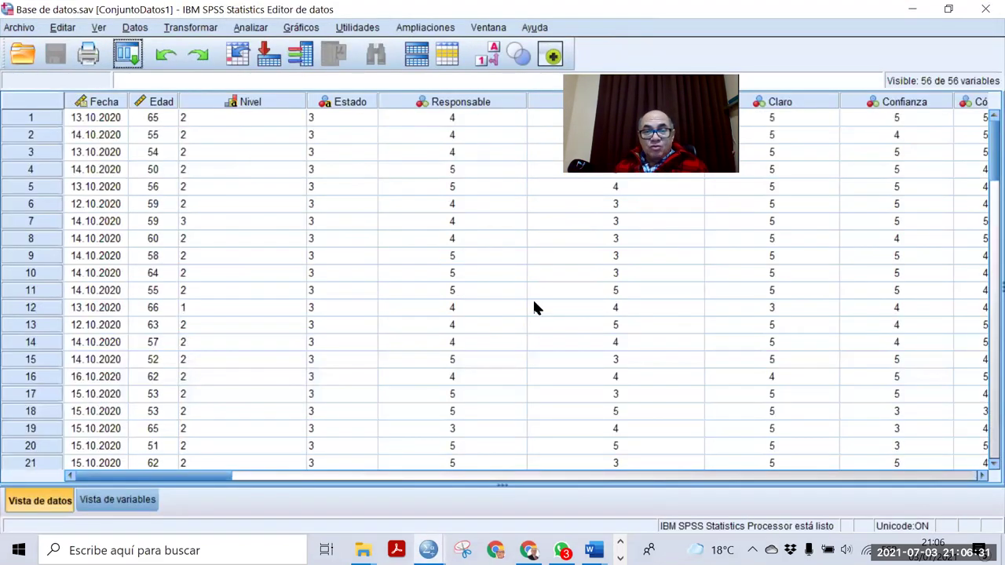
left_click_drag(532, 307, 540, 290)
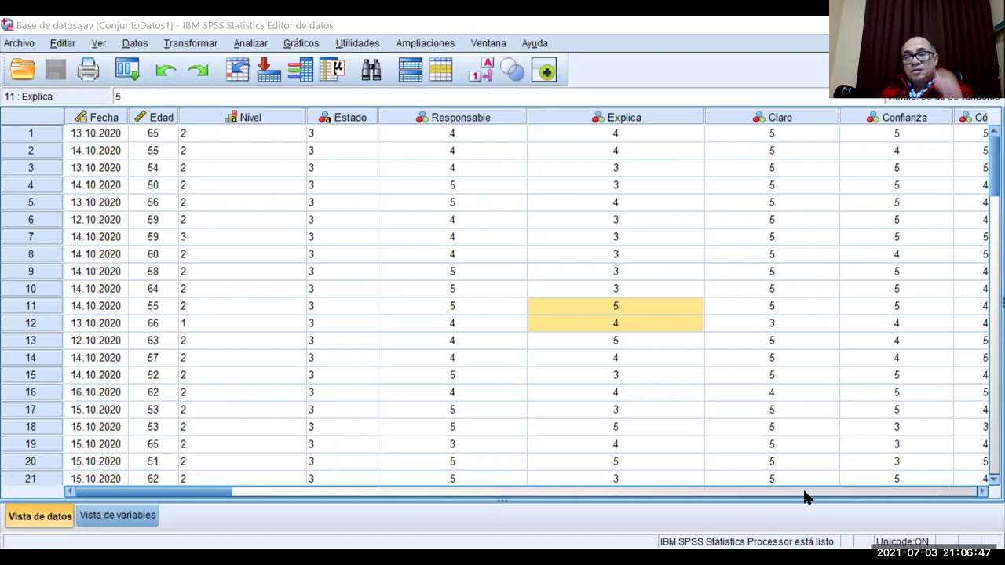
left_click(116, 518)
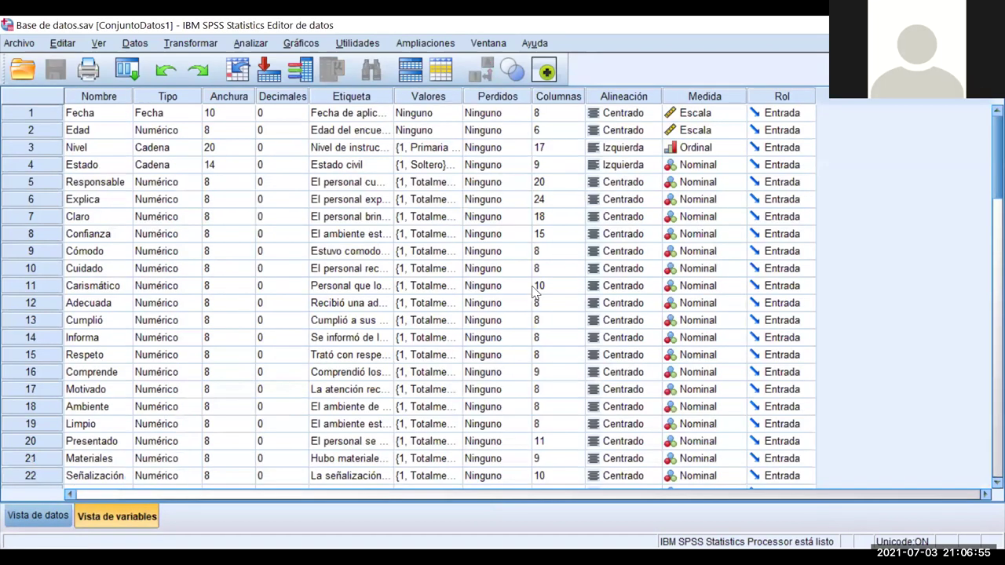
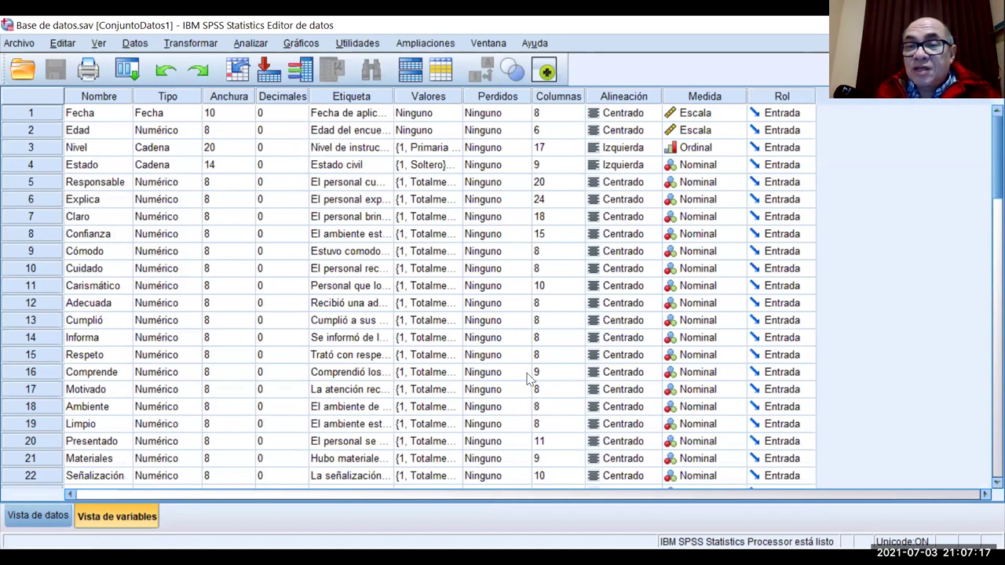
Step: Look through the variable list down to the dimension and level variables and mark the row of Explicación
scroll(660, 275, "down", 2)
scroll(771, 471, "down", 7)
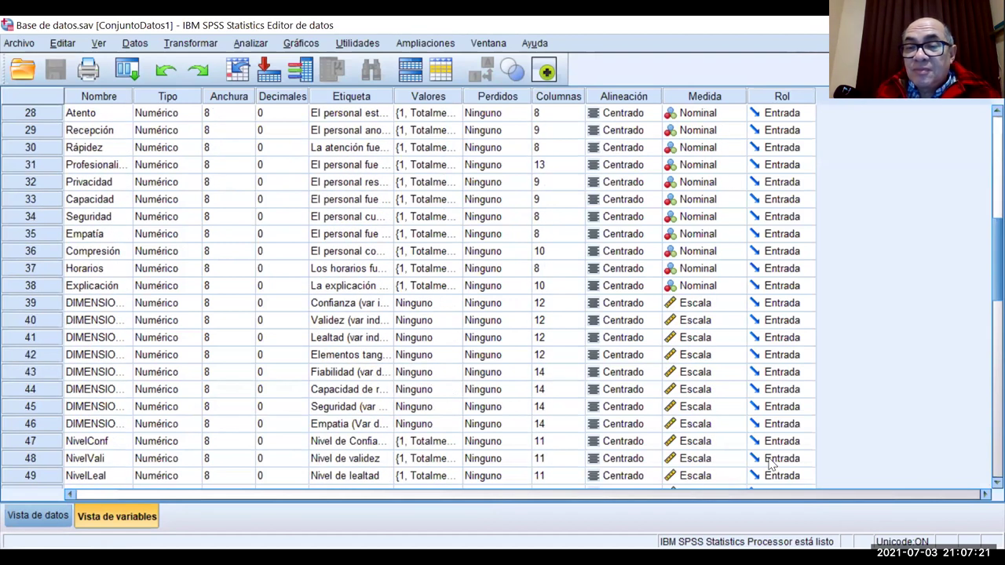
scroll(771, 464, "down", 1)
scroll(771, 463, "up", 1)
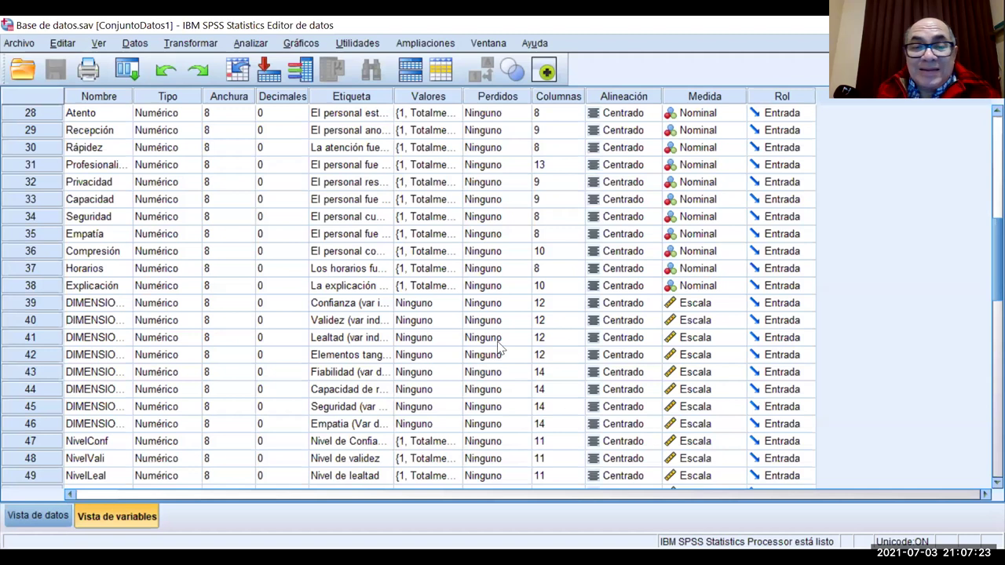
left_click(54, 286)
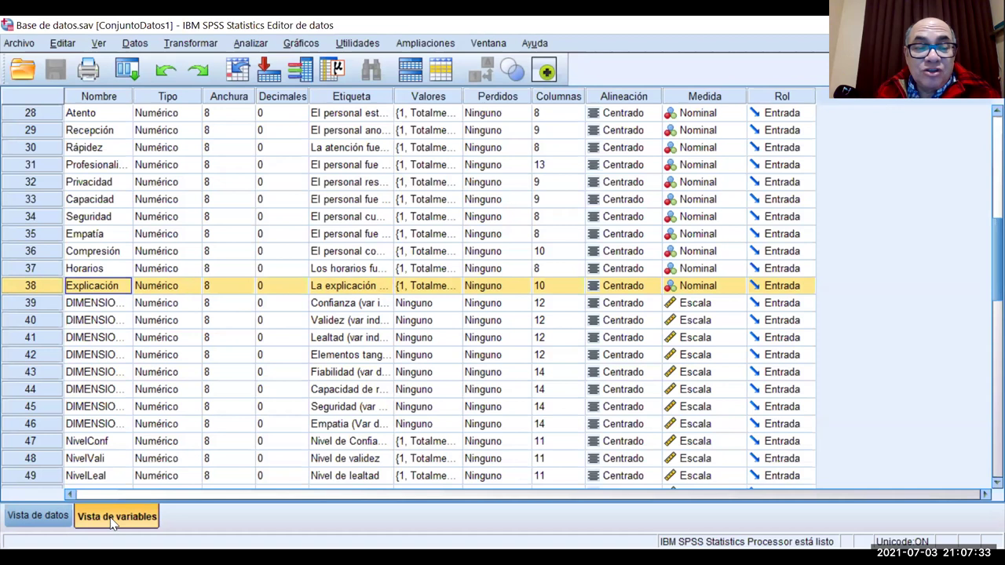
Step: Turn on the display of value labels in the data view
left_click(47, 519)
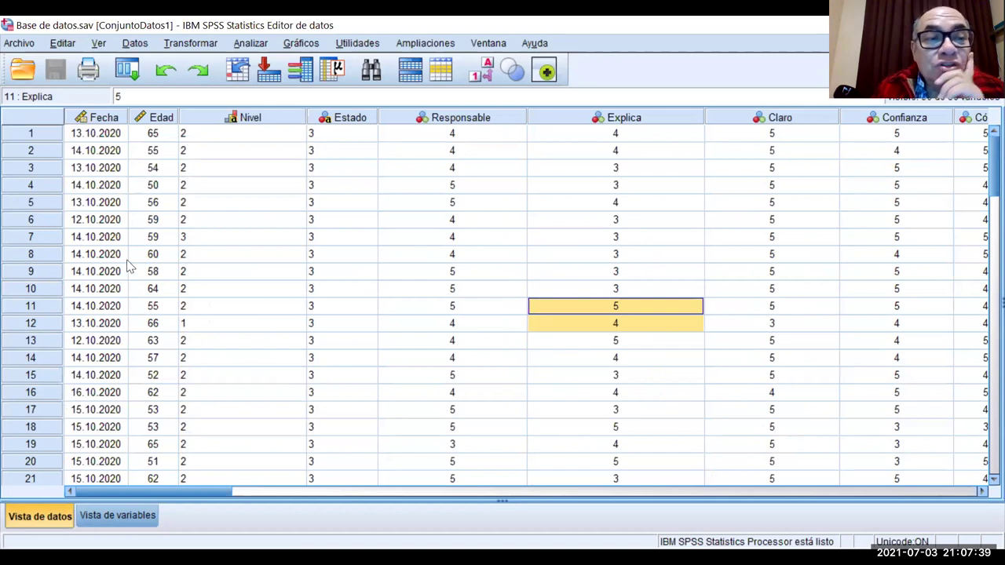
left_click(95, 44)
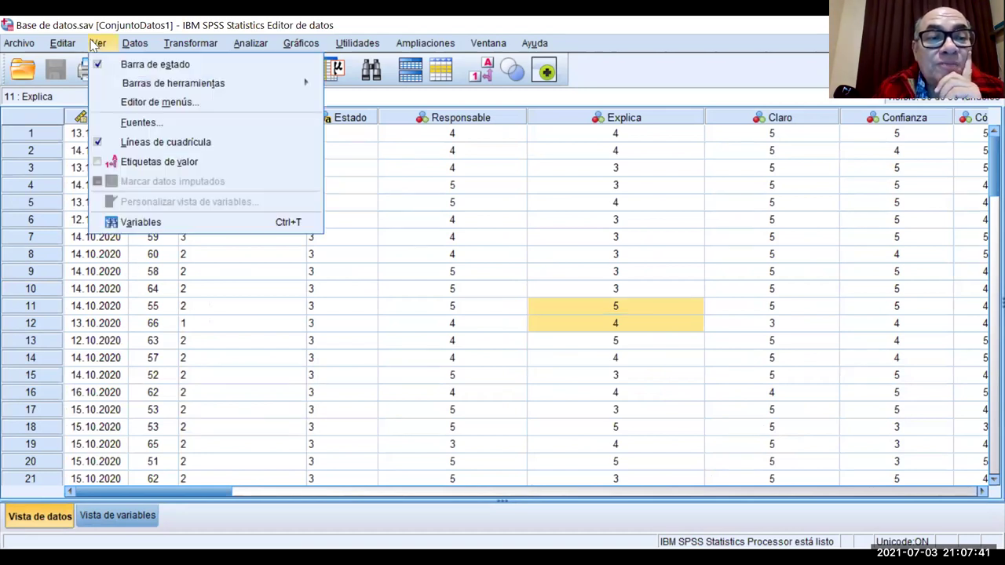
left_click(97, 164)
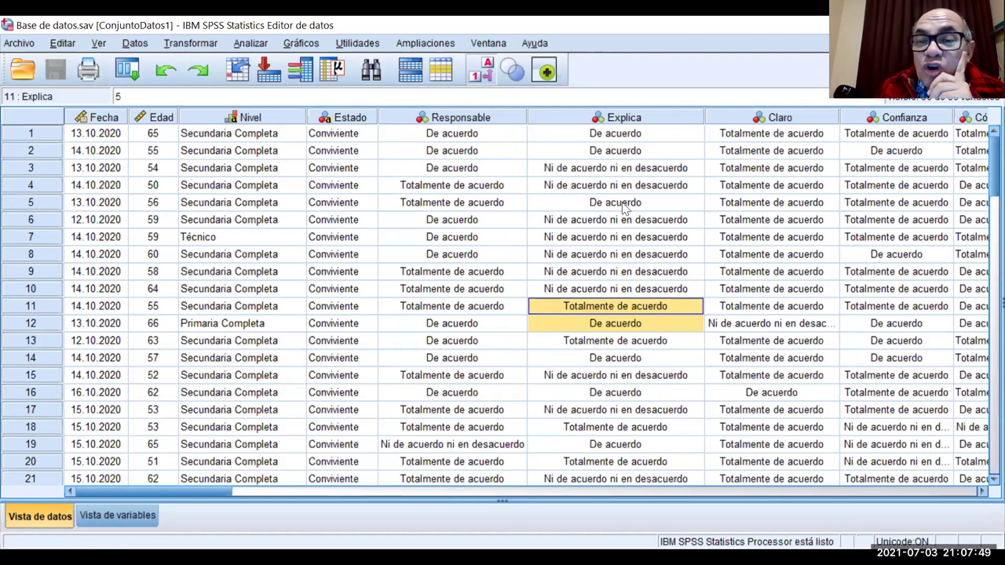
Step: Compare the variable definitions, including the values setting of the Validez dimension, with the labelled case data
left_click(92, 515)
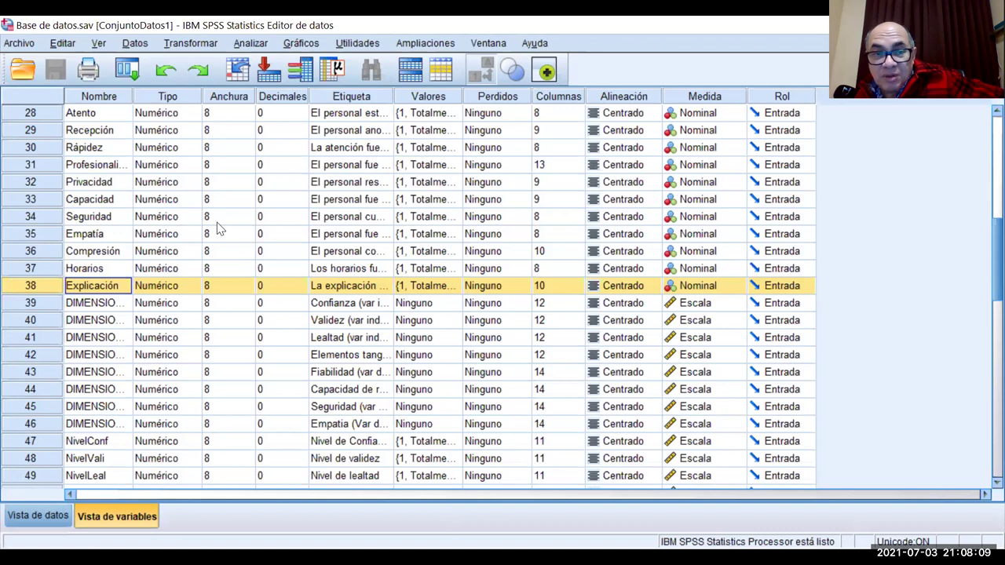
left_click(412, 320)
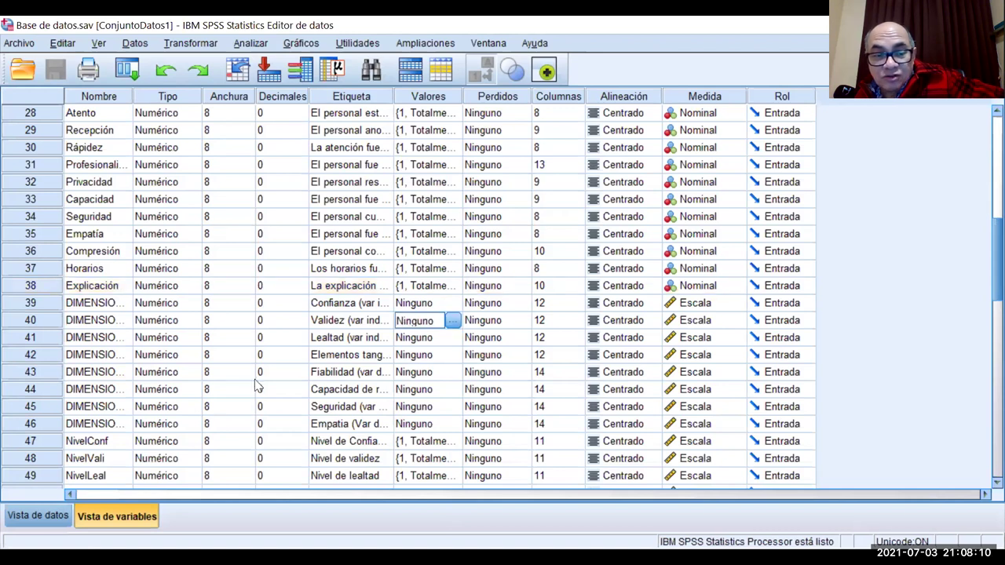
left_click(56, 518)
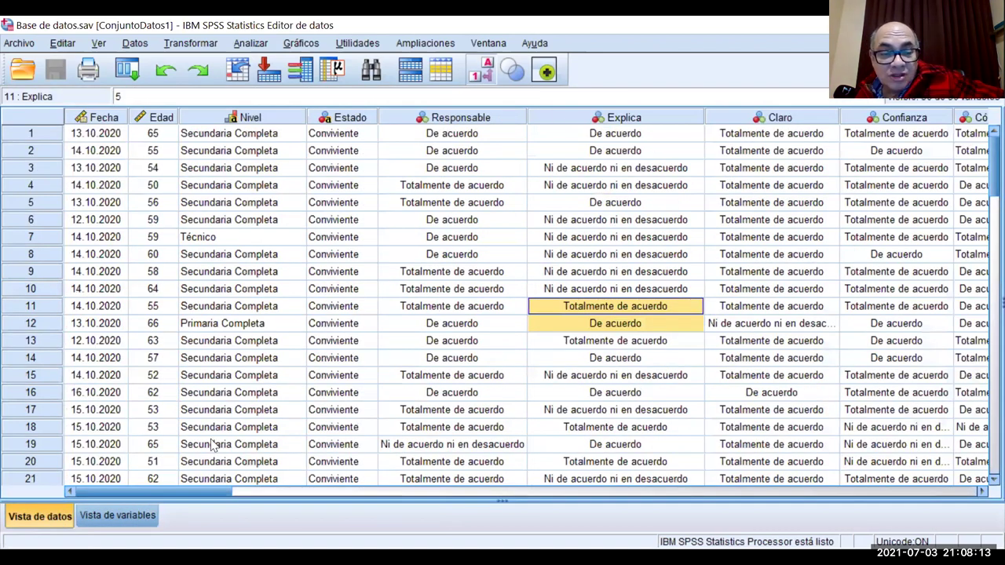
left_click(135, 520)
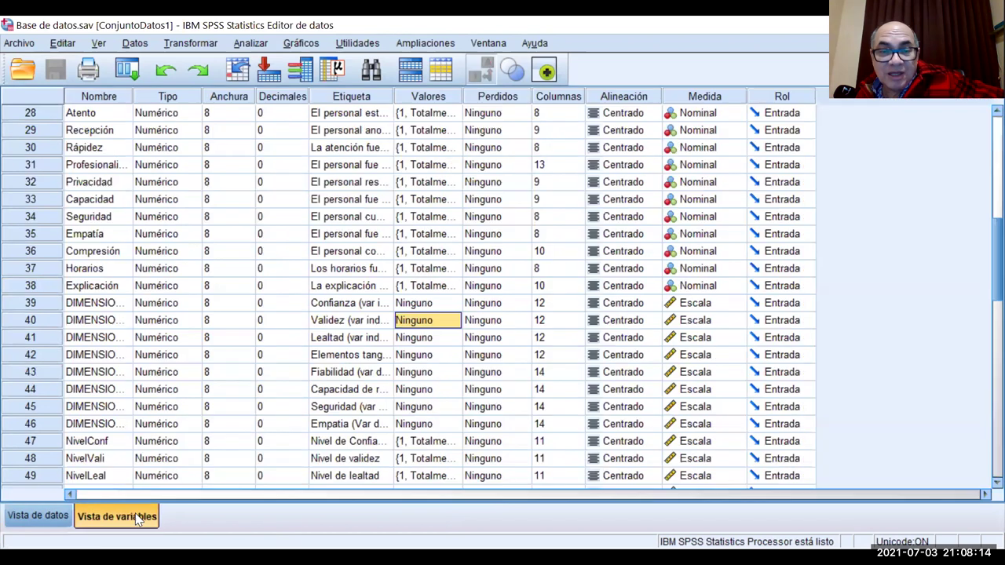
left_click(70, 522)
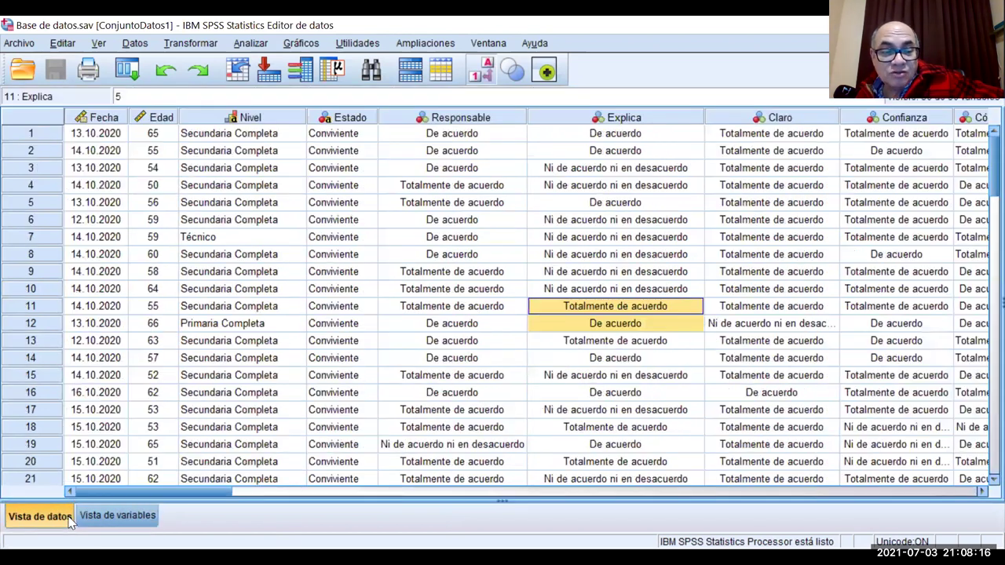
Step: Switch the value labels in the data view off and back on
left_click(97, 44)
left_click(157, 161)
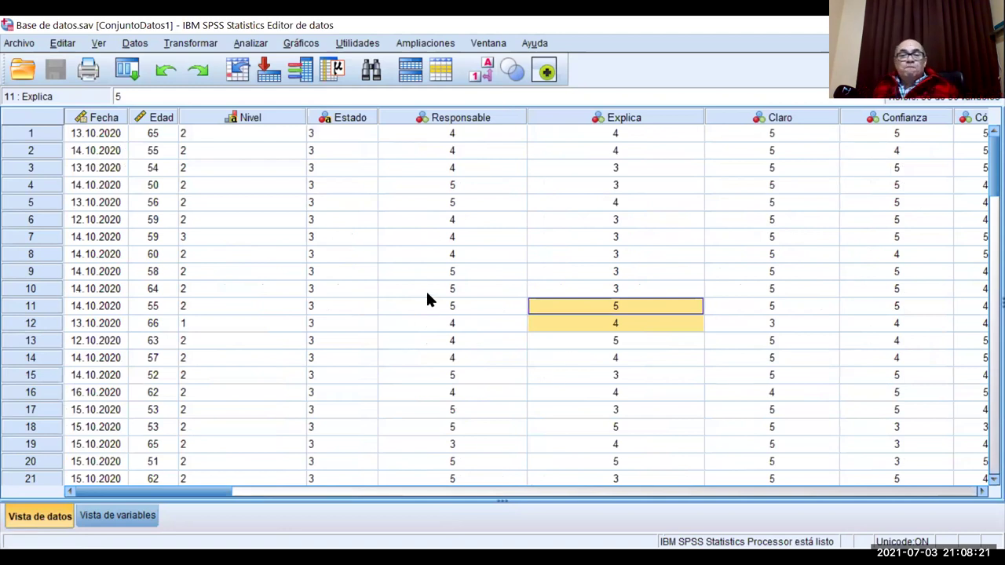
left_click(98, 44)
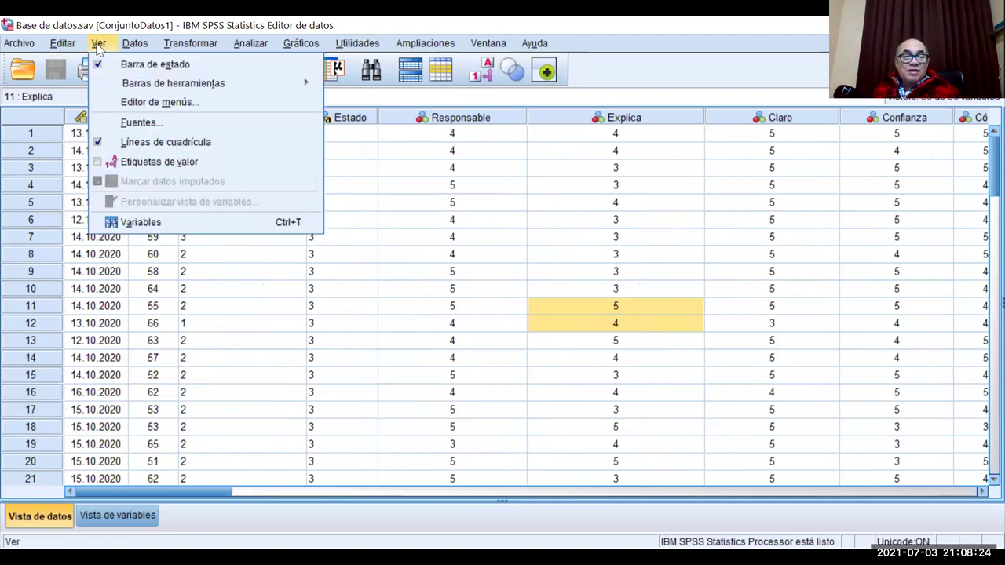
left_click(96, 162)
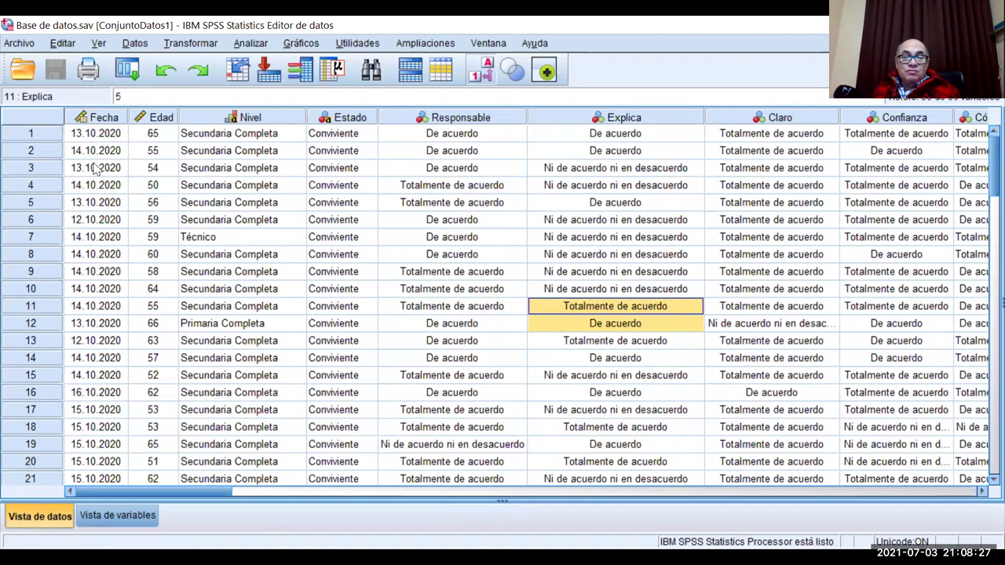
Step: Select Explica's case 16, check the variable list and look through the labelled item columns from Cómodo onward
left_click(596, 395)
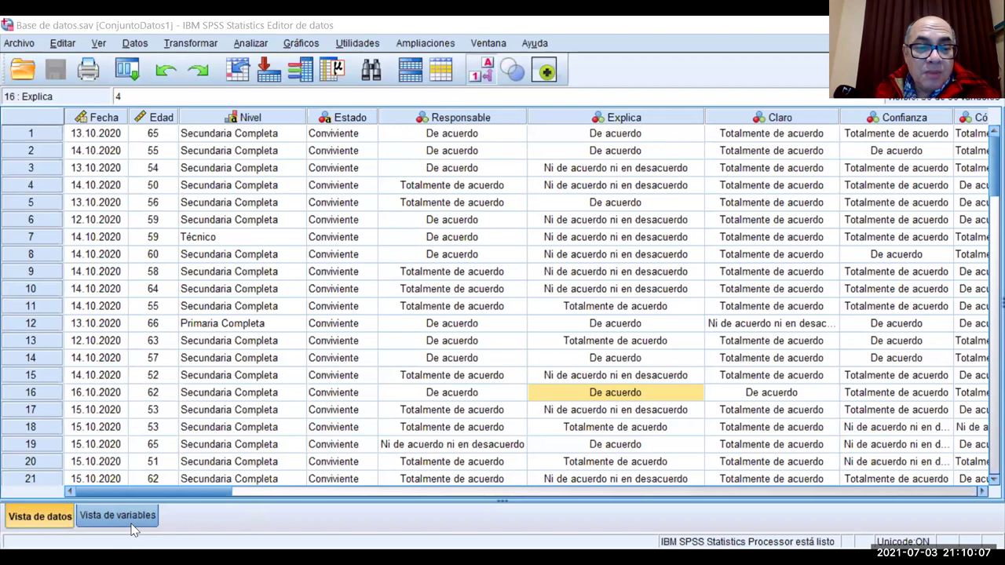
left_click(124, 518)
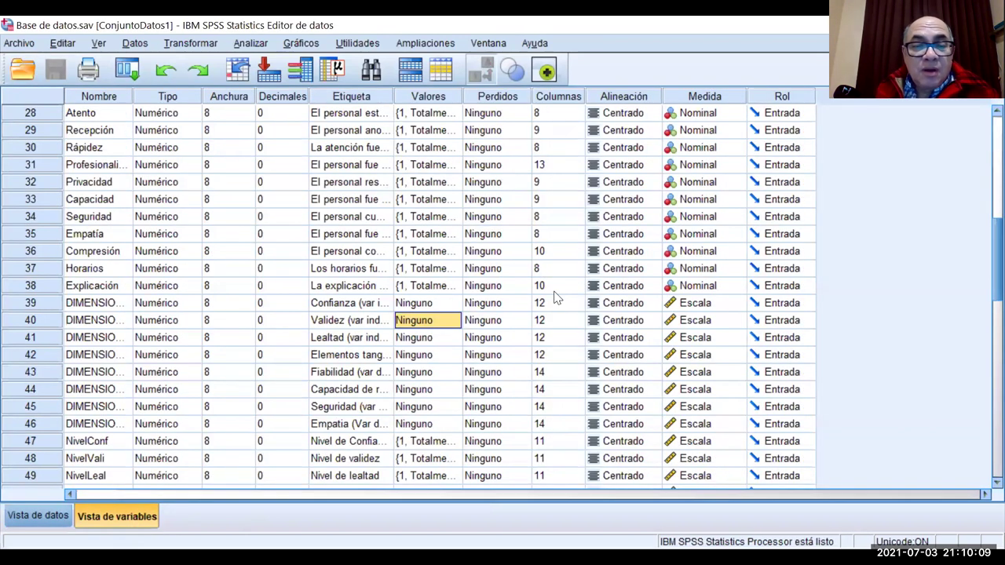
left_click(41, 517)
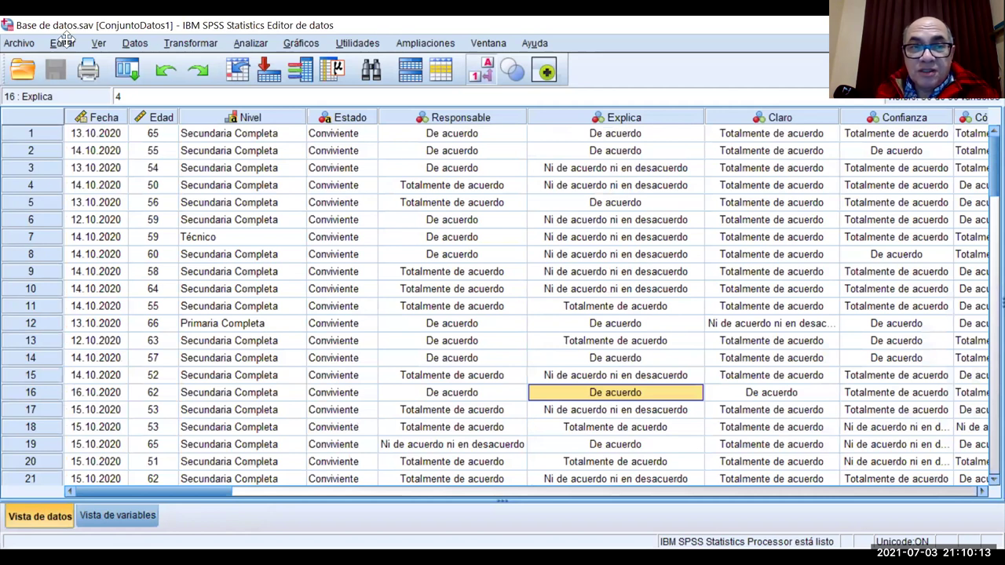
left_click(289, 493)
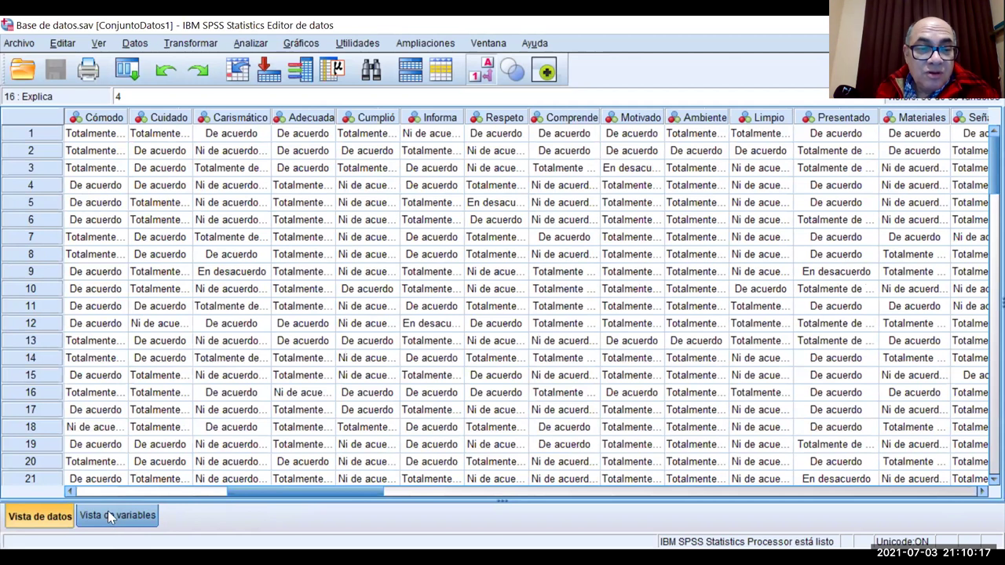
Step: Highlight the dimension variables in rows 39 to 46 of the variable list and review the item variables above them
key("ctrl+t")
left_click_drag(49, 303, 30, 426)
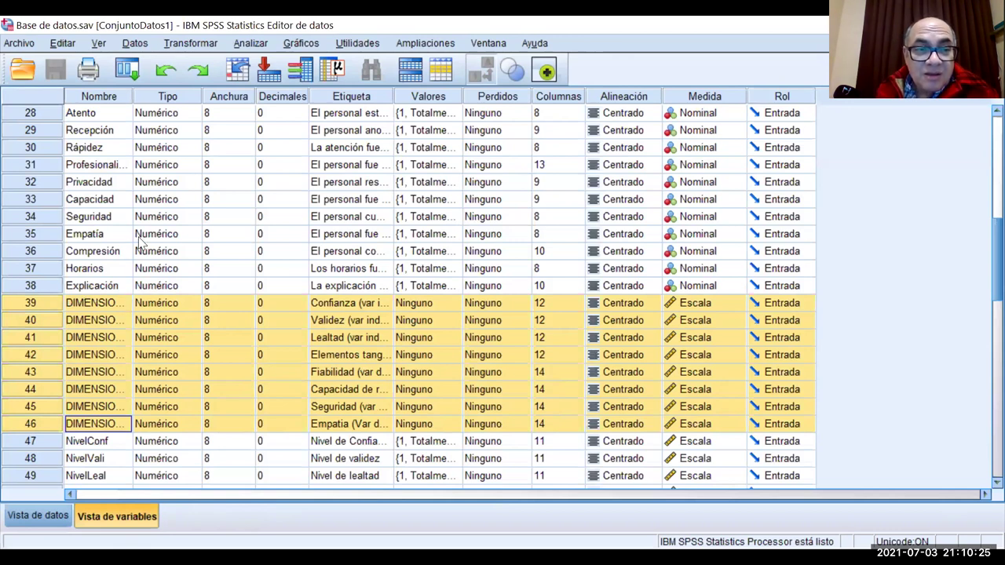
scroll(139, 244, "up", 2)
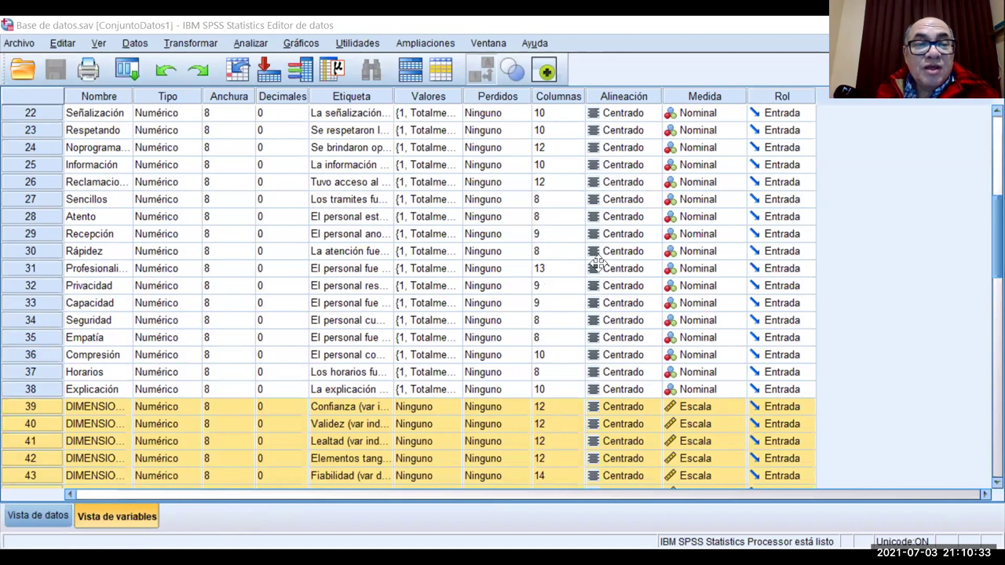
Step: Start the Compute Variable command and enter DIMENS 1 as the target variable
left_click(136, 44)
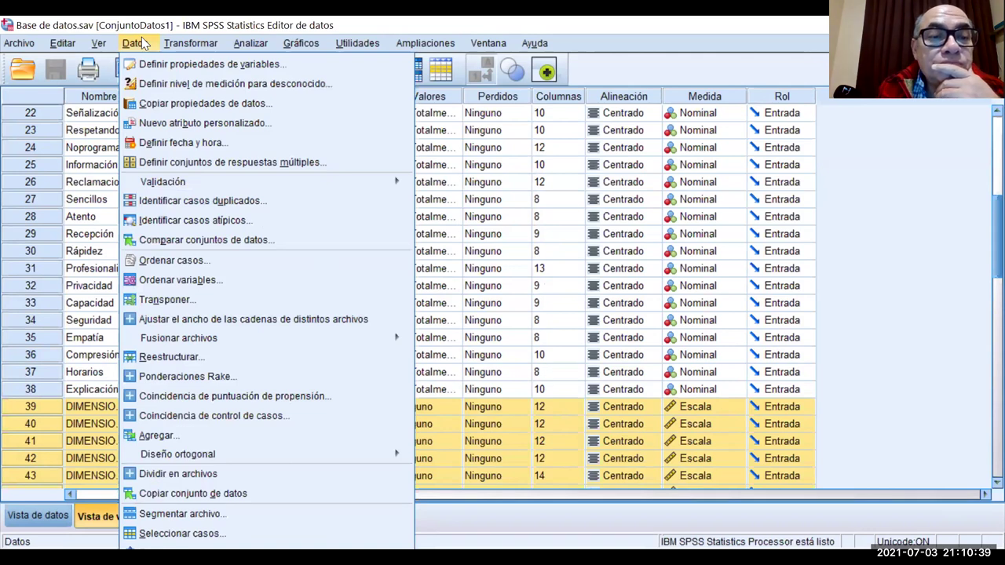
mouse_move(166, 44)
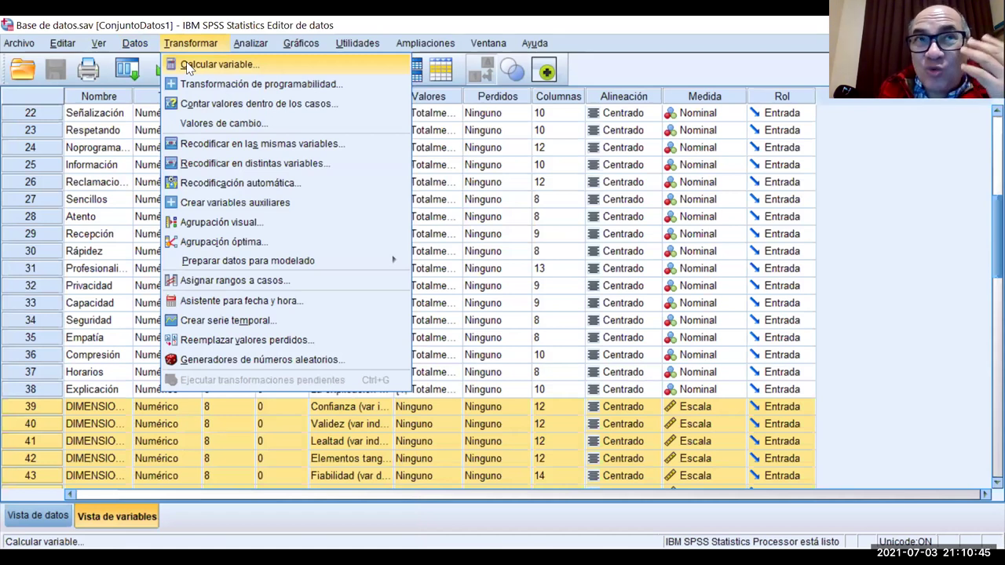
left_click(186, 64)
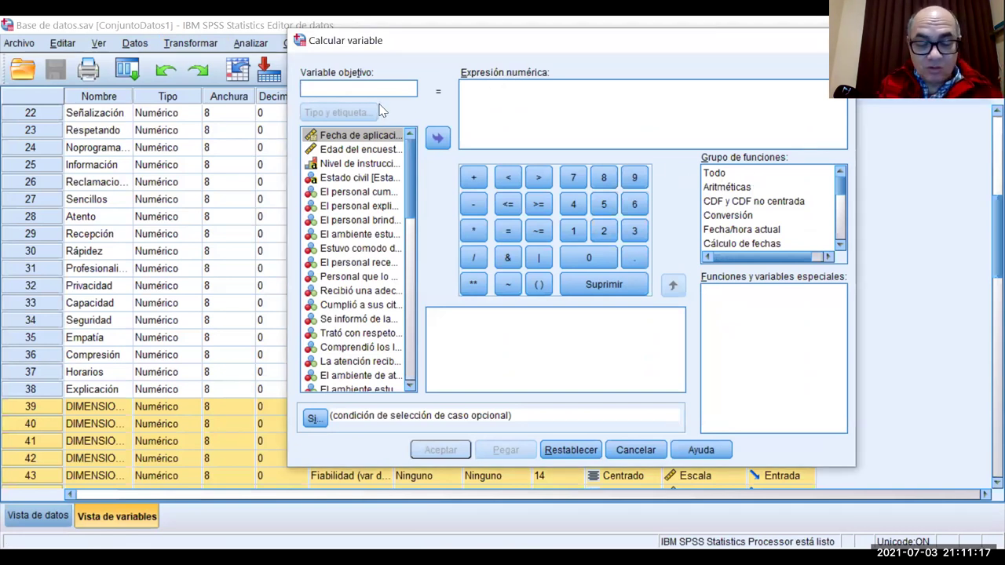
type("DI")
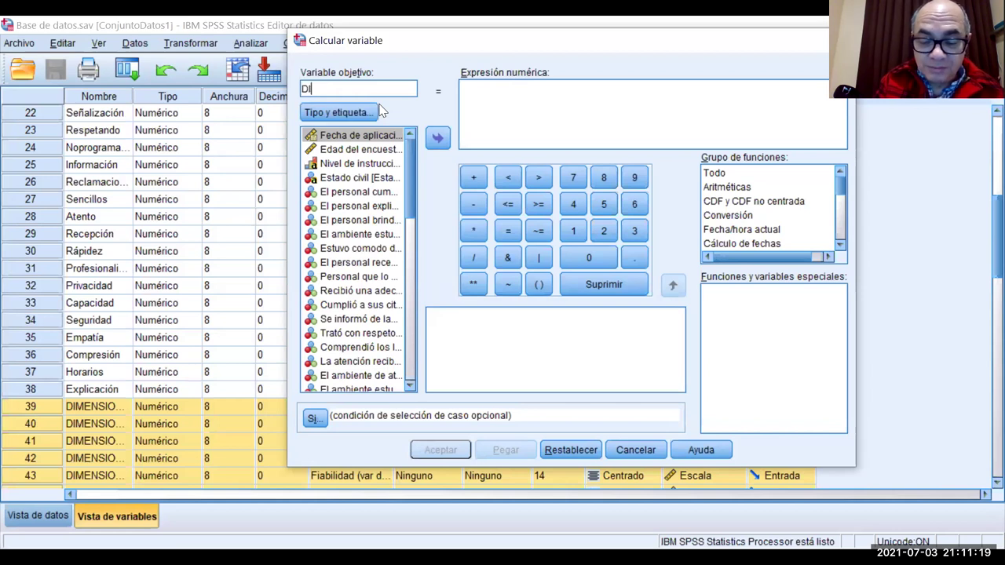
type("MENS1")
key("BackSpace")
type("1")
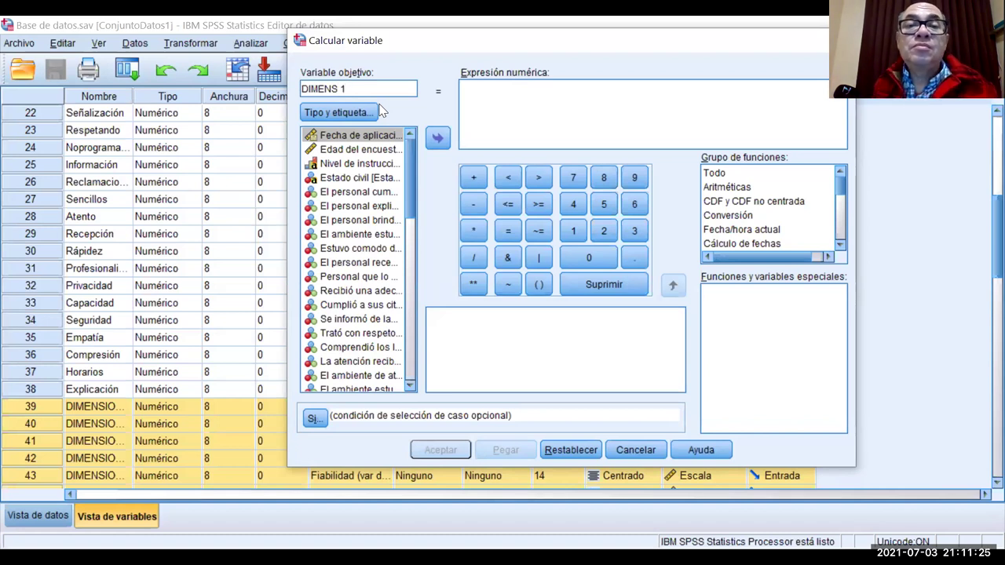
Step: Build the numeric expression Responsable + Explica + Claro + Confianza for the target variable
left_click(472, 85)
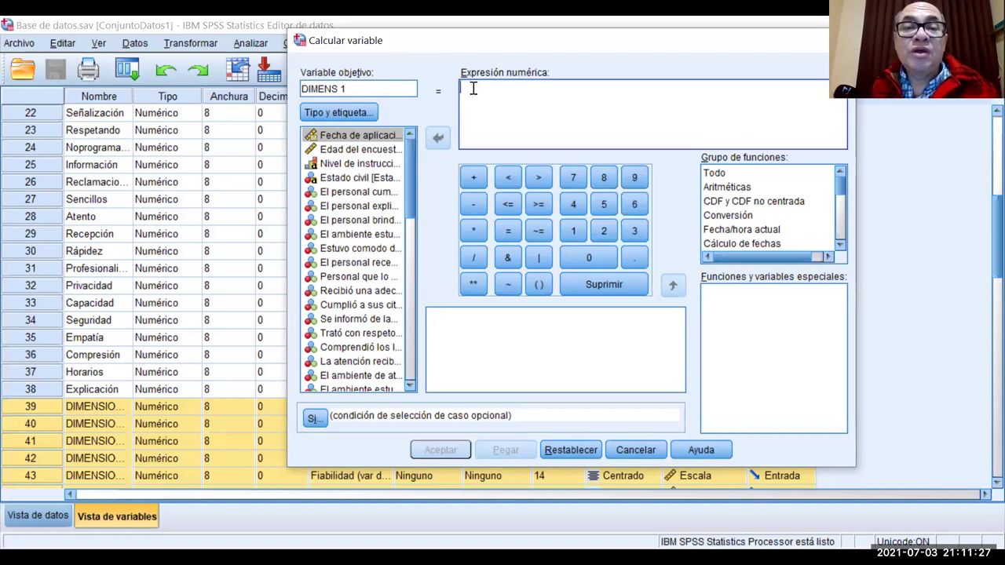
left_click(354, 193)
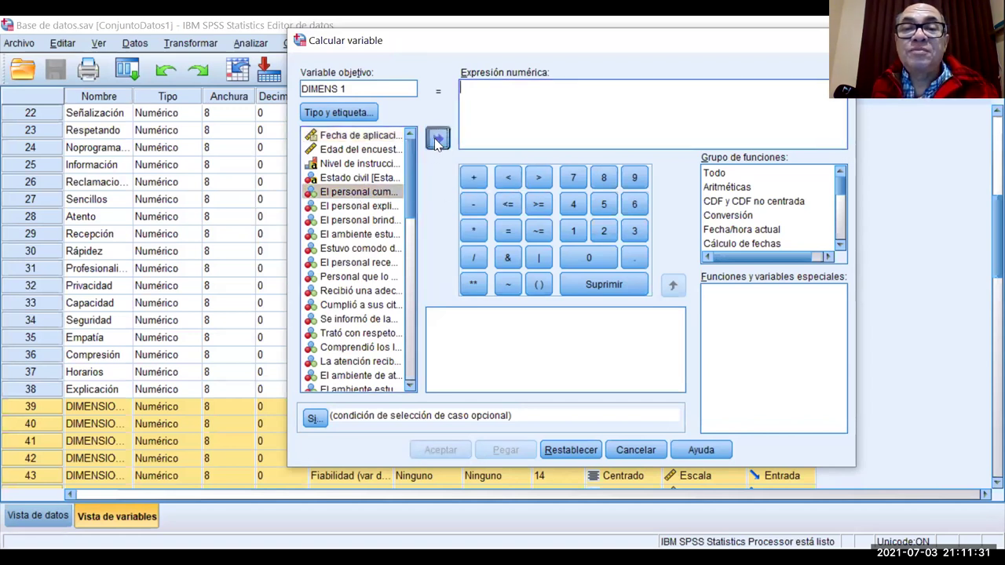
left_click(437, 139)
left_click(473, 177)
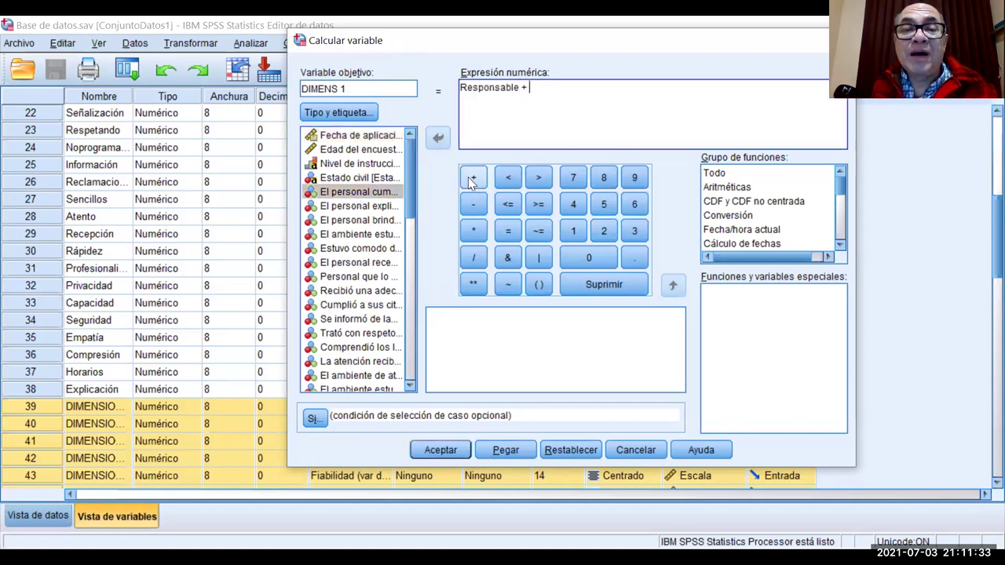
left_click(379, 206)
left_click(438, 146)
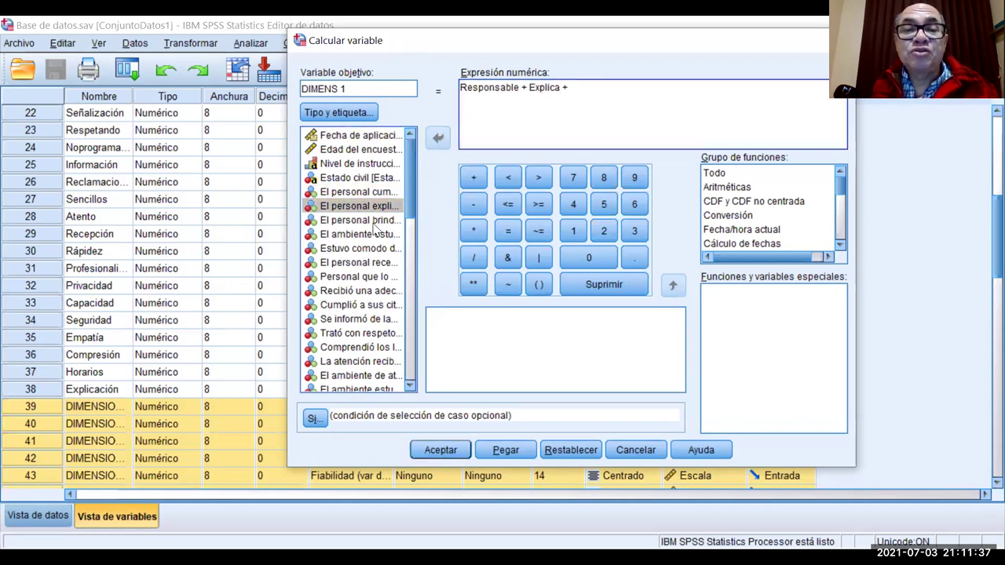
left_click(375, 222)
left_click(440, 139)
left_click(473, 179)
left_click(369, 235)
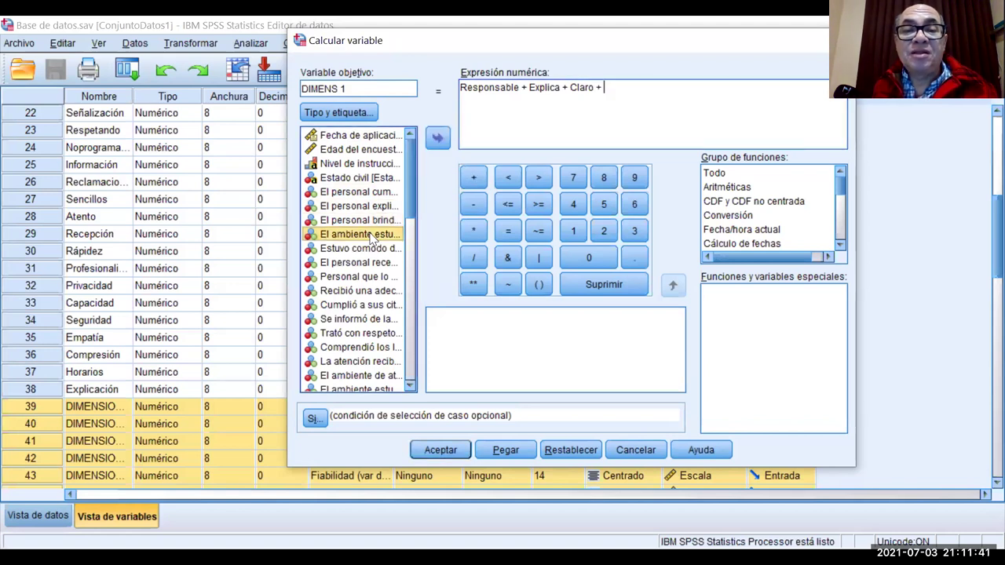
left_click(440, 145)
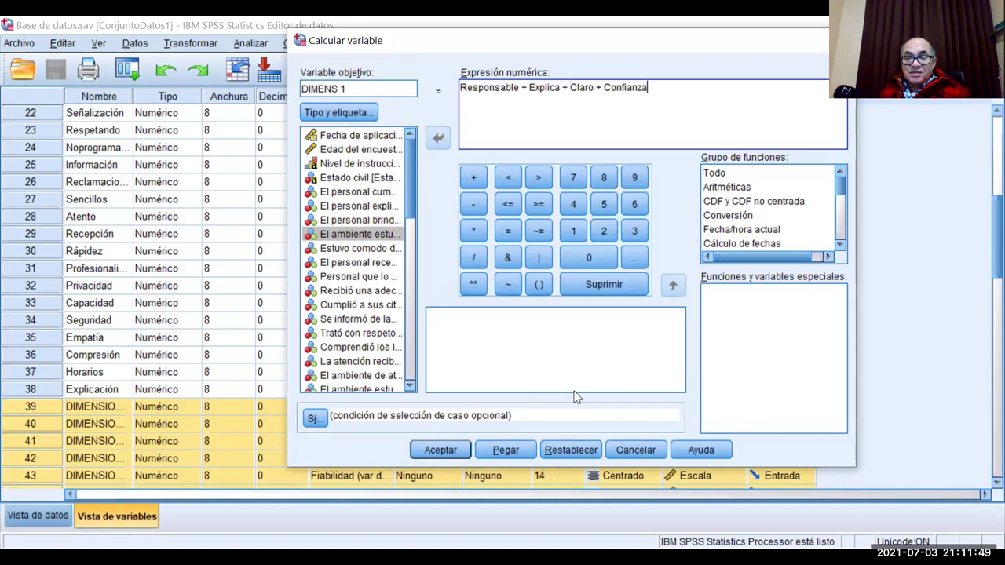
Step: Switch to the Word research document and consult its table of variables, dimensions and indicators
left_click(769, 485)
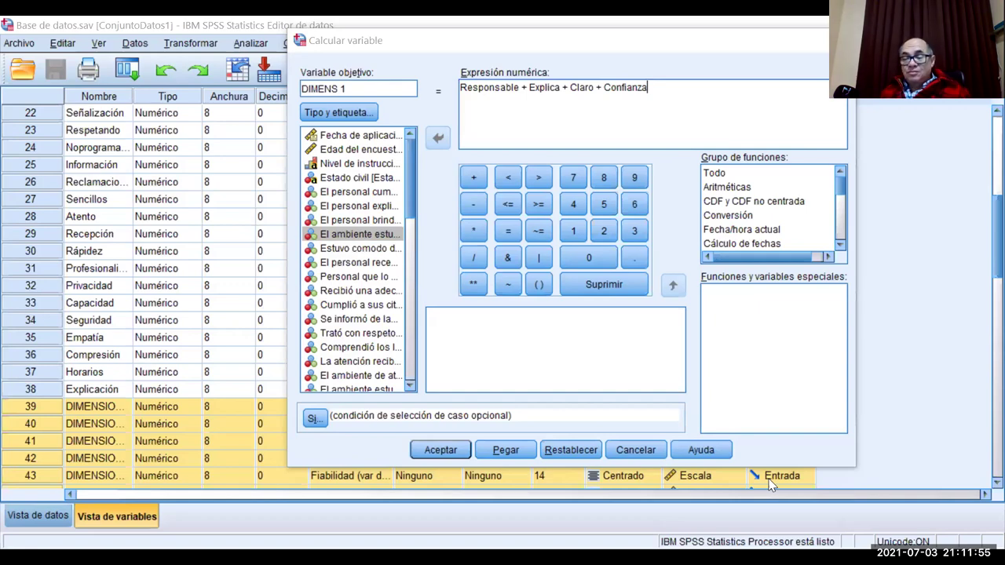
key("alt+Tab")
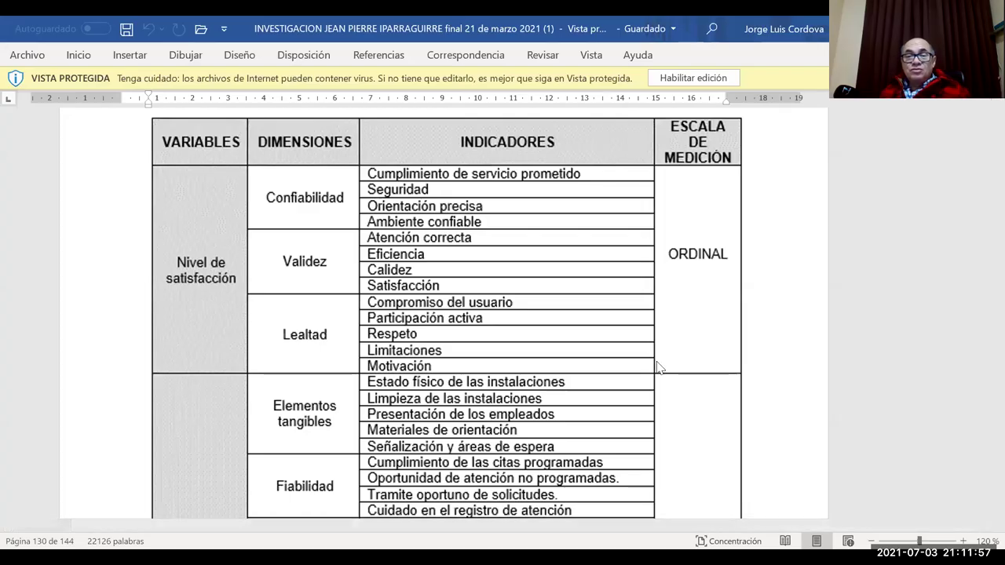
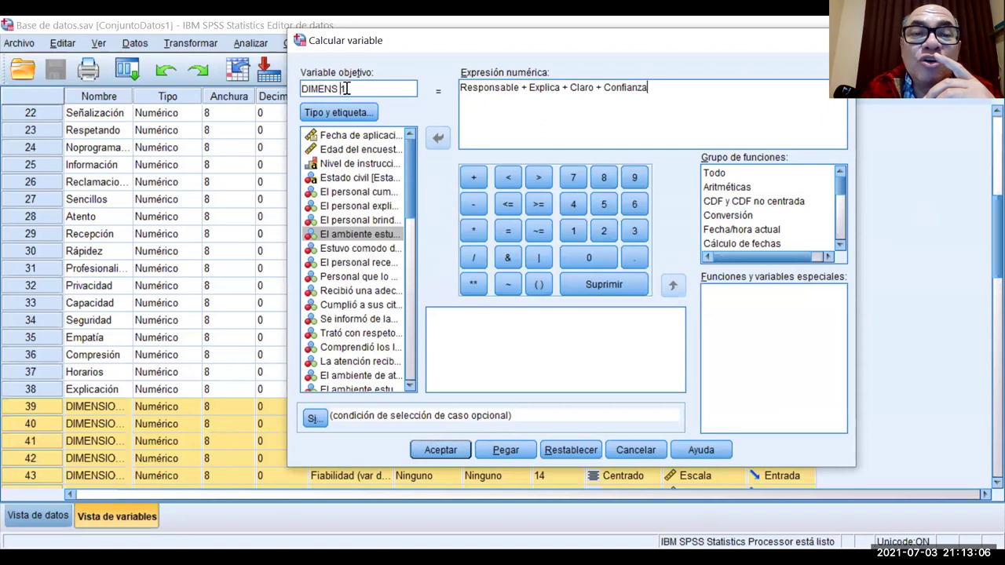
Step: Remove the space from the target variable name so it reads DIMENS1, and run the computation
key("Left")
key("BackSpace")
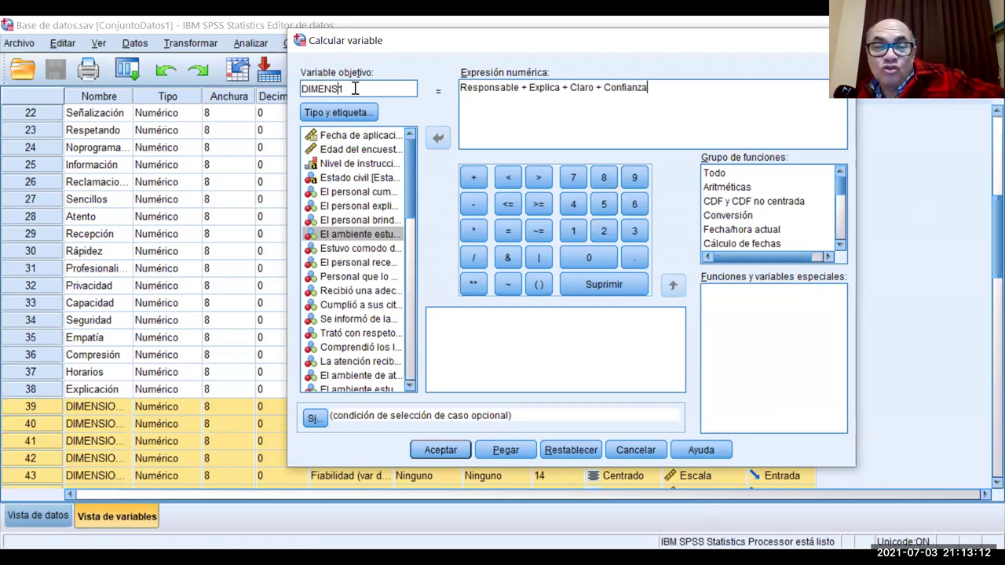
left_click(446, 452)
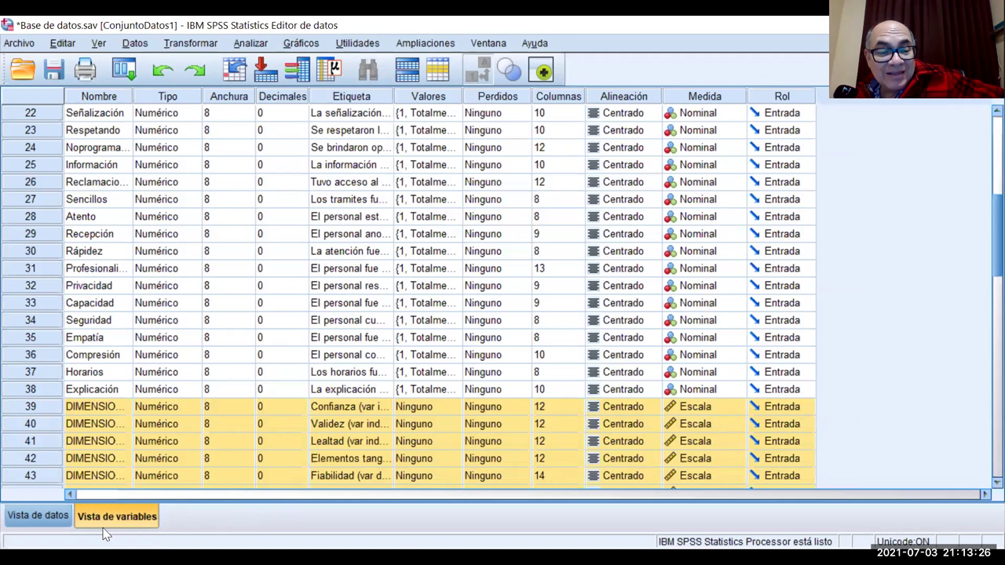
Step: Show the computed DIMENS1 column at the end of the case data
left_click(55, 515)
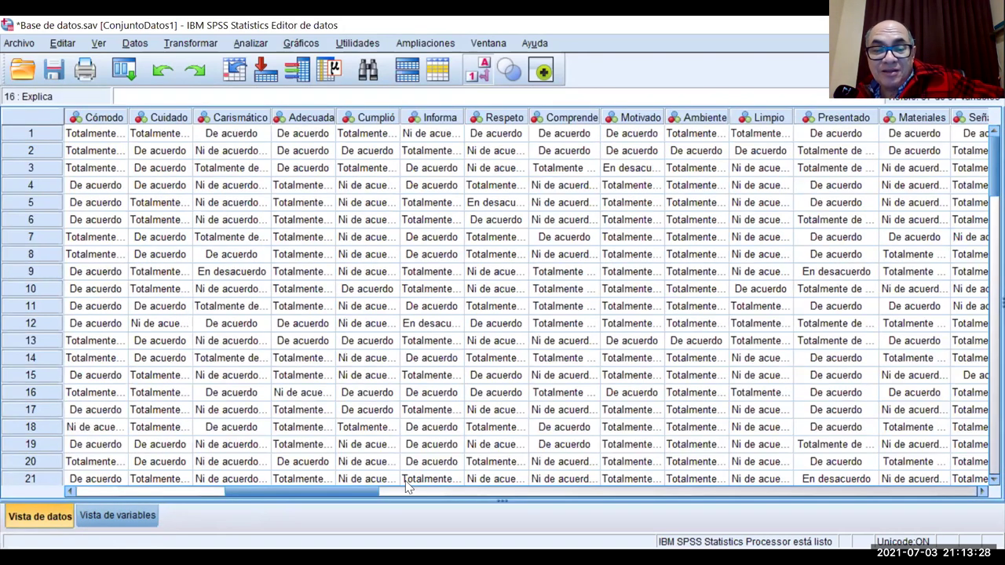
scroll(405, 480, "right", 5)
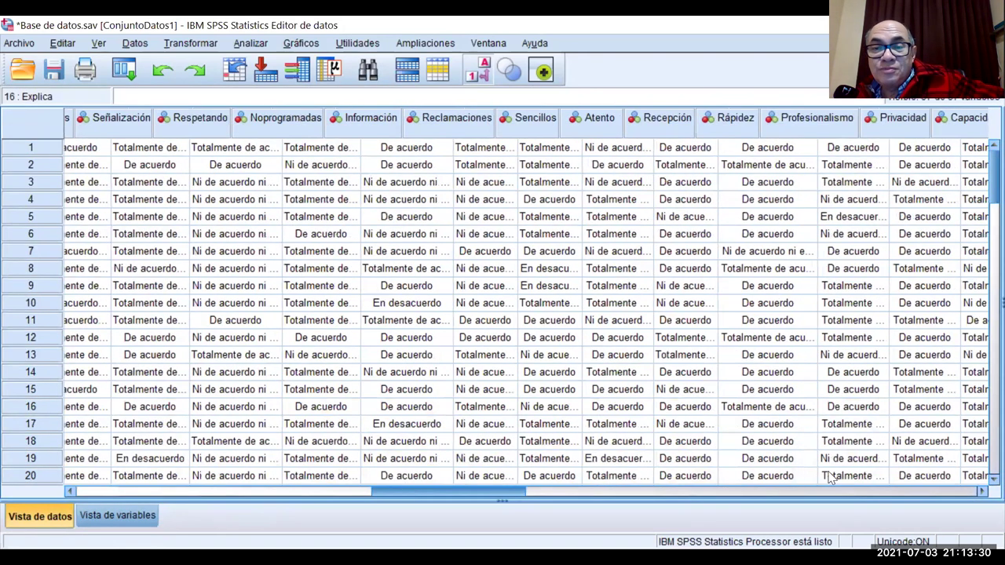
scroll(863, 469, "right", 5)
scroll(722, 299, "right", 3)
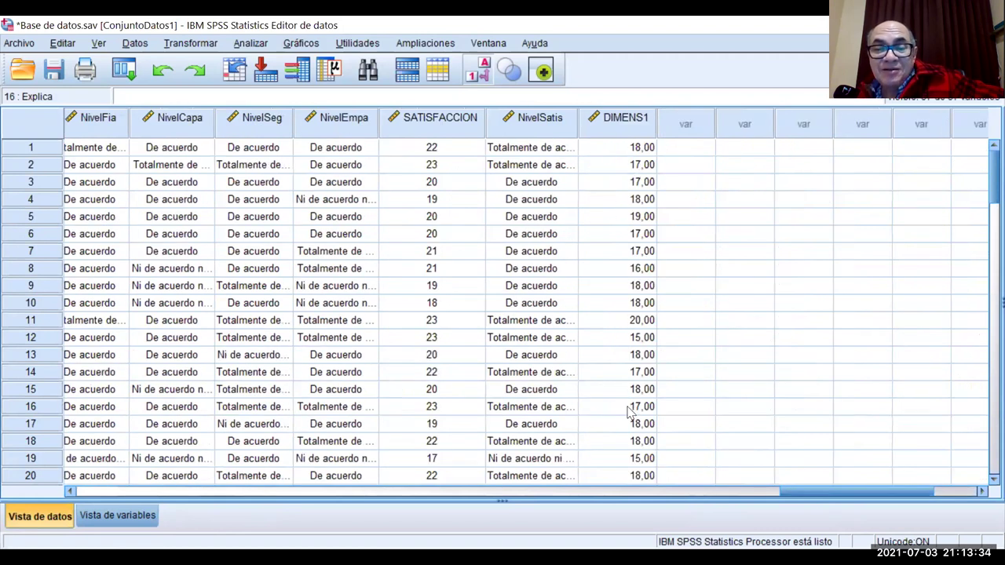
Step: Set the decimals of the DIMENS1 variable in row 57 of the variable list to 0
left_click(133, 513)
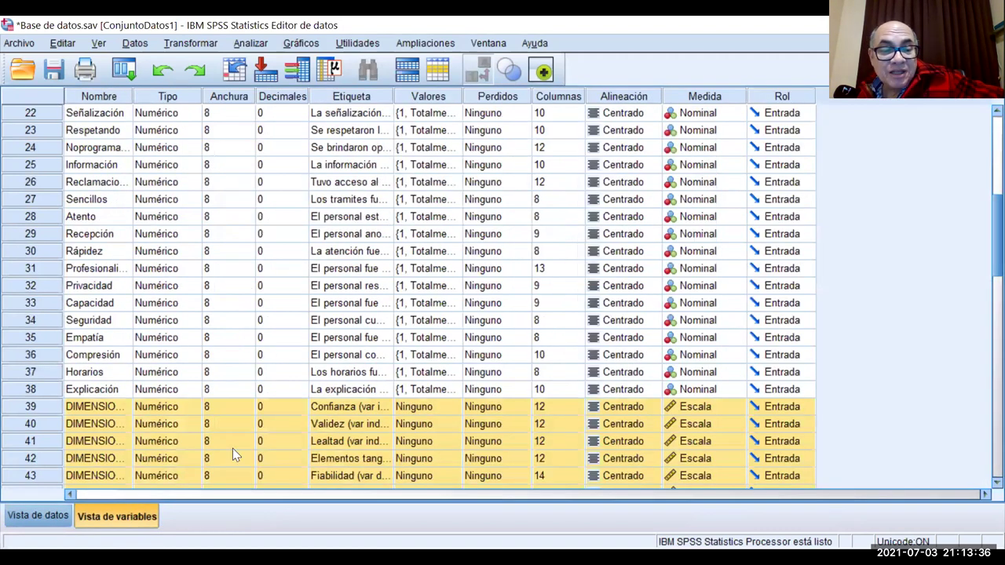
scroll(233, 452, "down", 10)
scroll(259, 334, "up", 2)
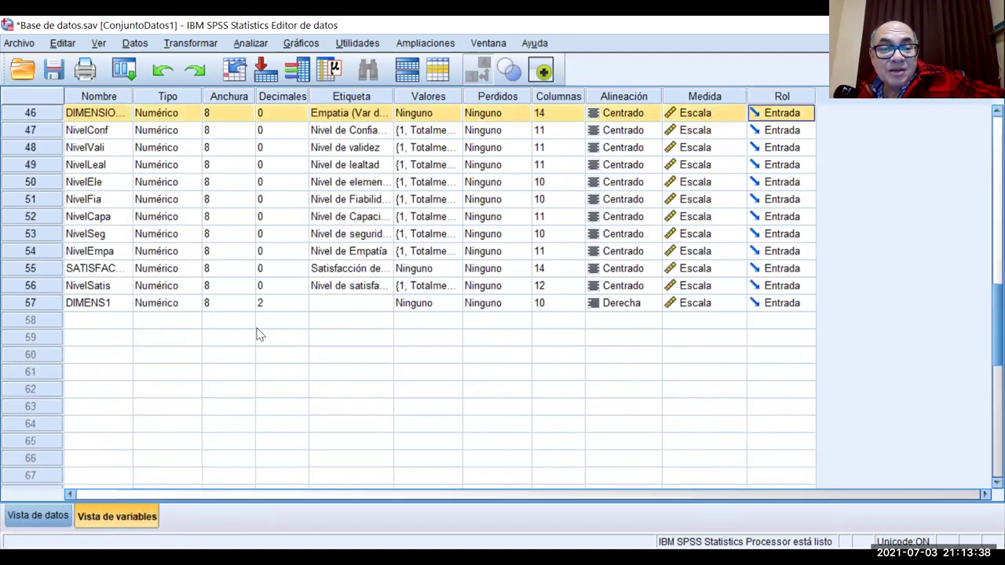
left_click(287, 306)
left_click(300, 306)
left_click(301, 306)
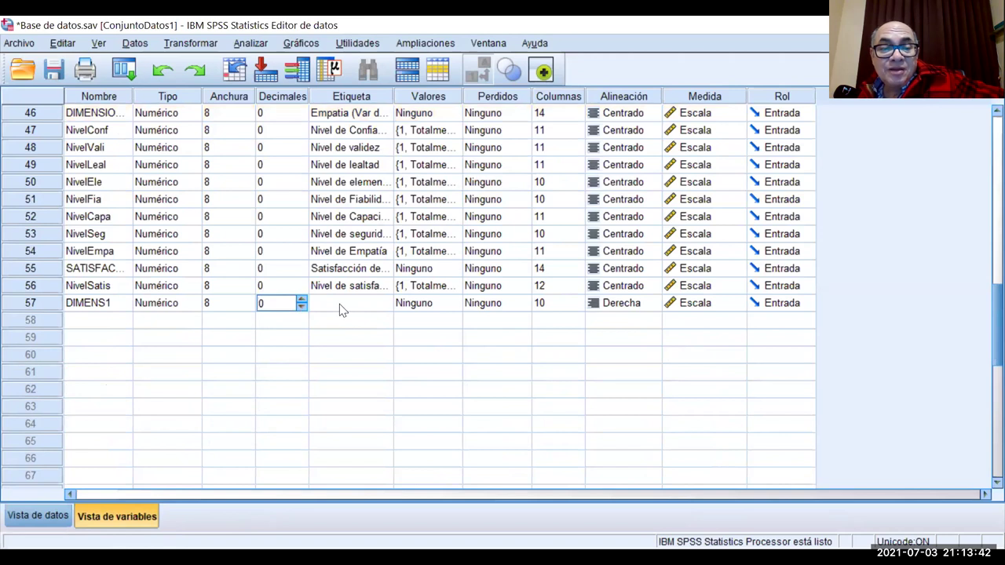
Step: Enter "Dimesnón 1: Confiabilidad" as the label of the DIMENS1 variable
left_click(342, 306)
left_click(342, 314)
type("di")
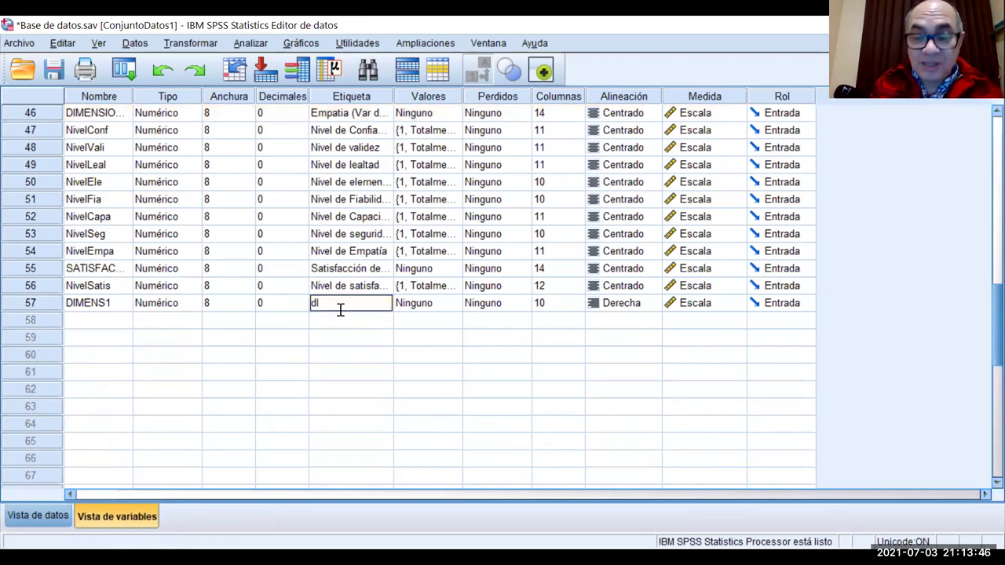
key("BackSpace")
key("BackSpace")
type("D")
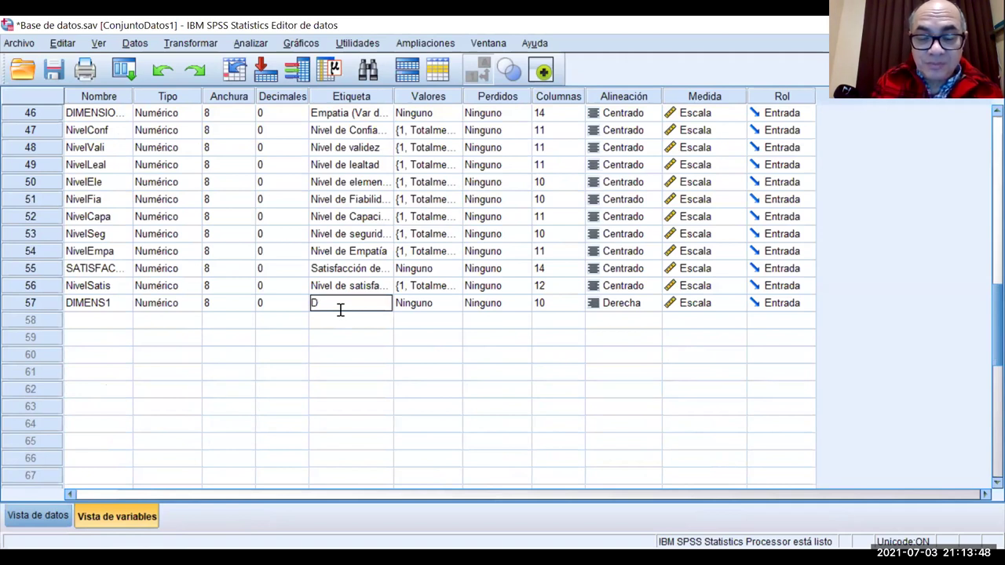
type("imensión 1: Conf")
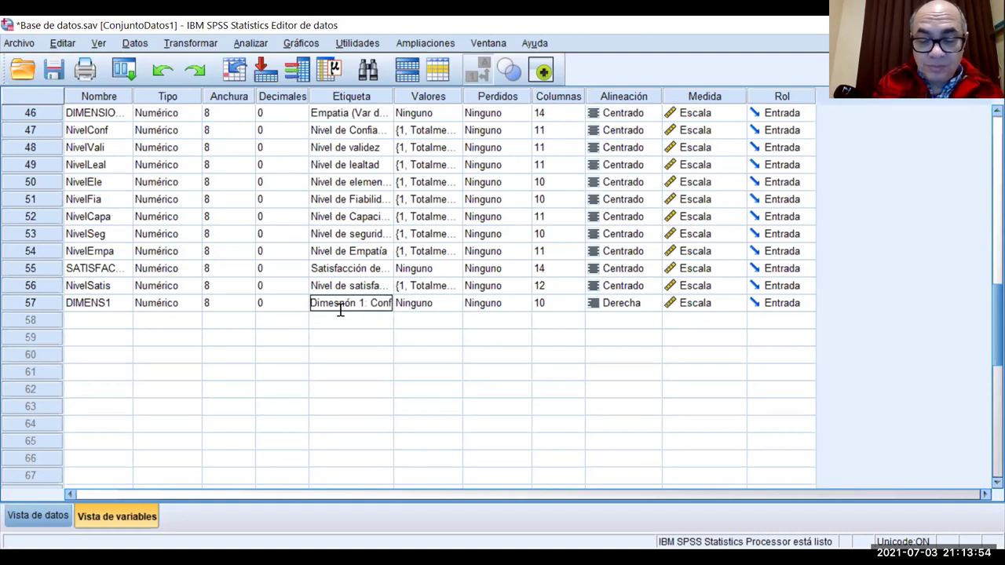
type("iabilidad")
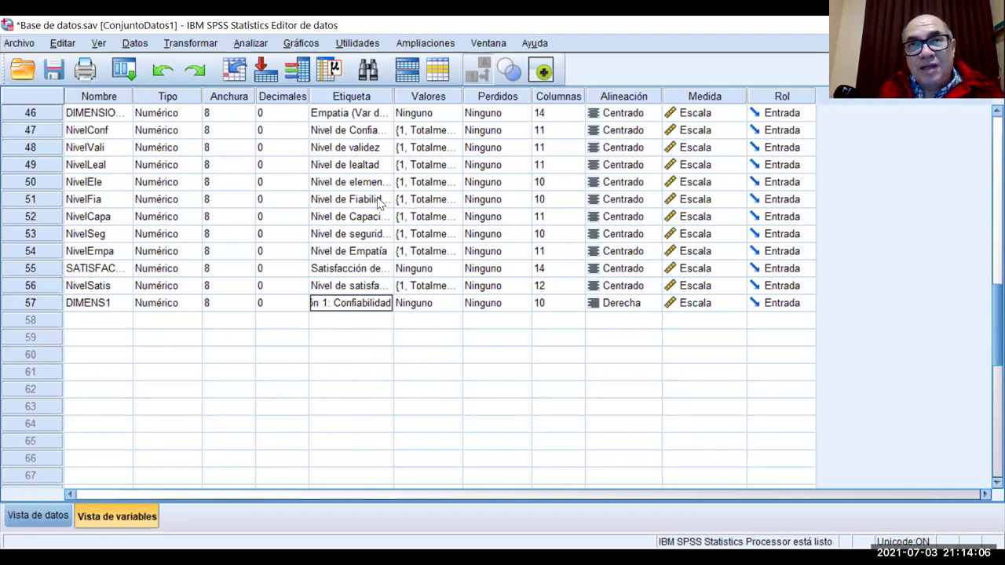
left_click(416, 388)
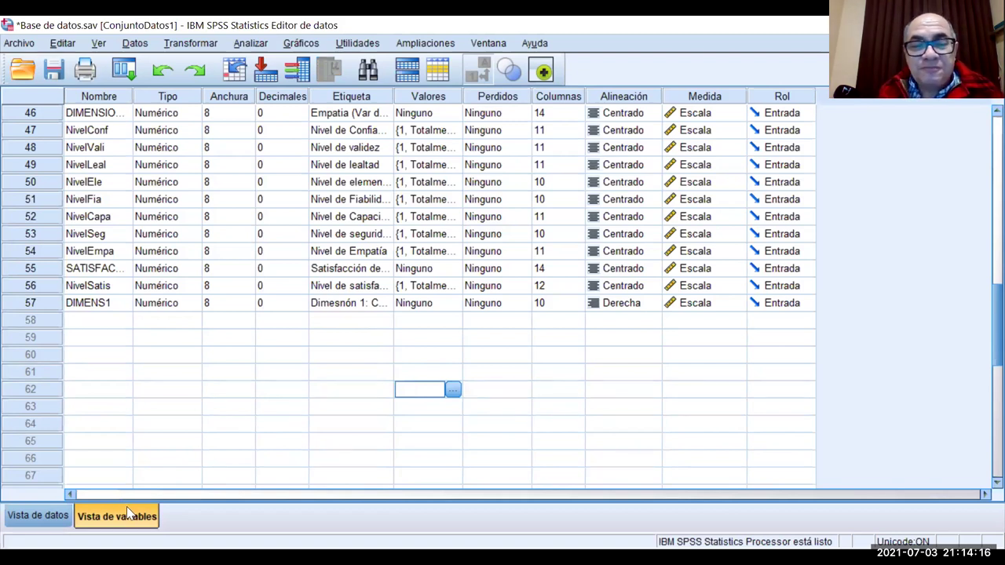
Step: Check the DIMENS1 values down to the last case and look back across the earlier dimension columns
left_click(65, 514)
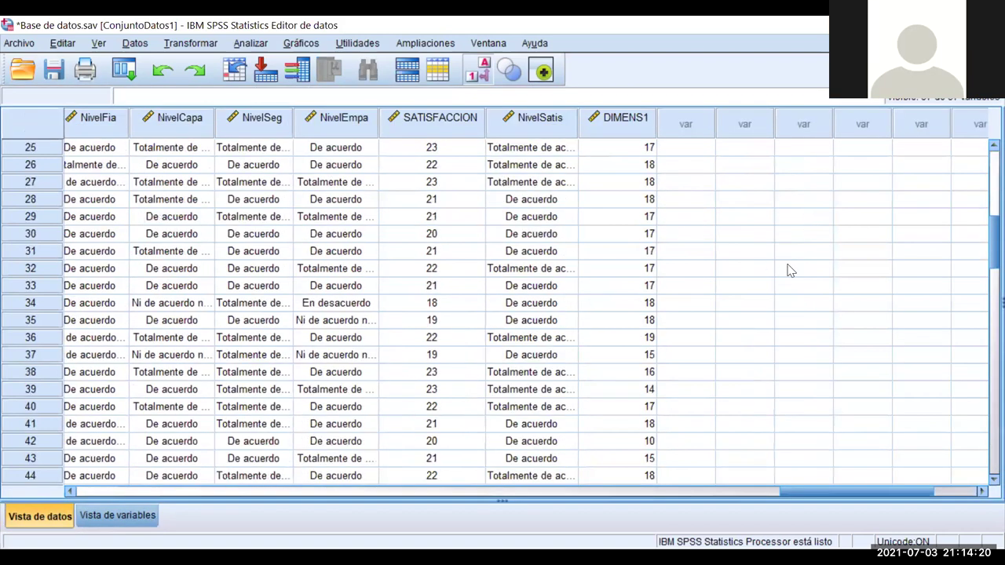
scroll(788, 271, "down", 15)
scroll(789, 271, "up", 4)
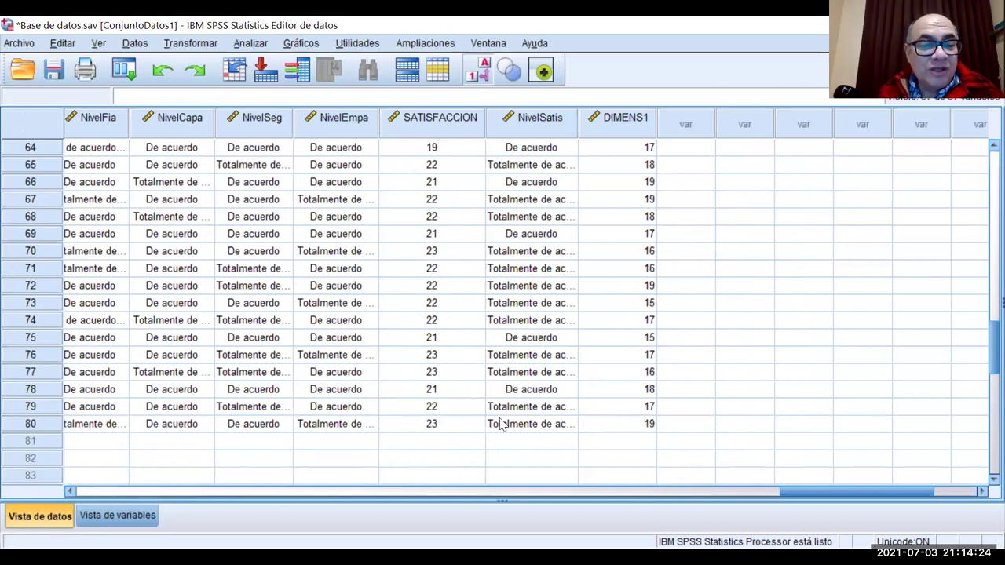
left_click(432, 491)
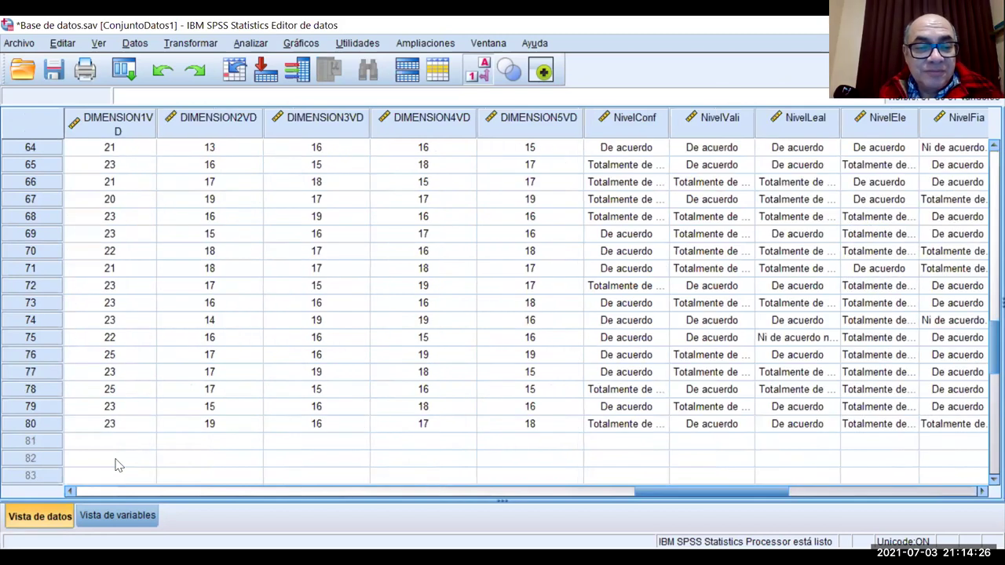
left_click(108, 491)
Step: Widen the Etiqueta column of the variable list to fit the full variable labels
left_click(101, 512)
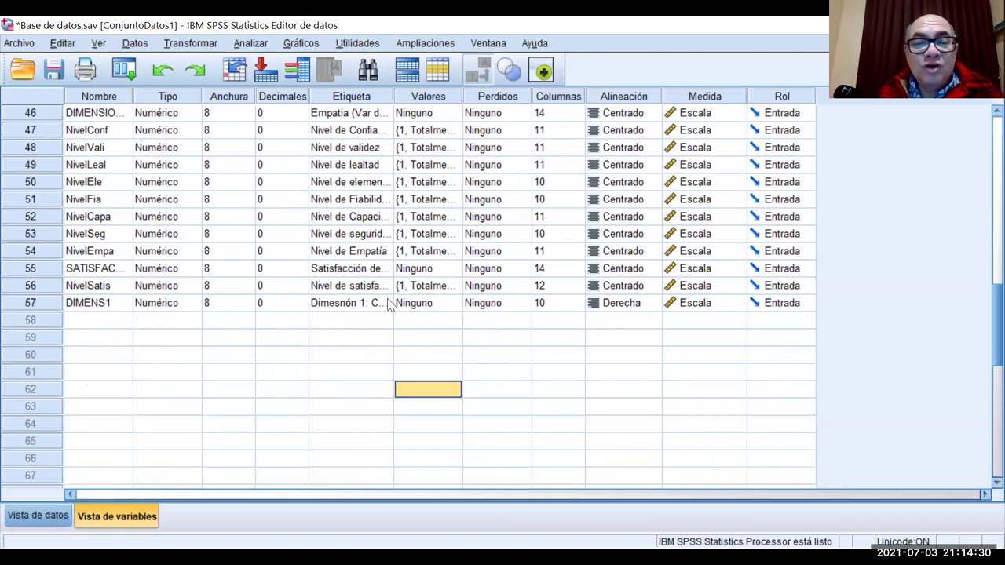
double_click(393, 94)
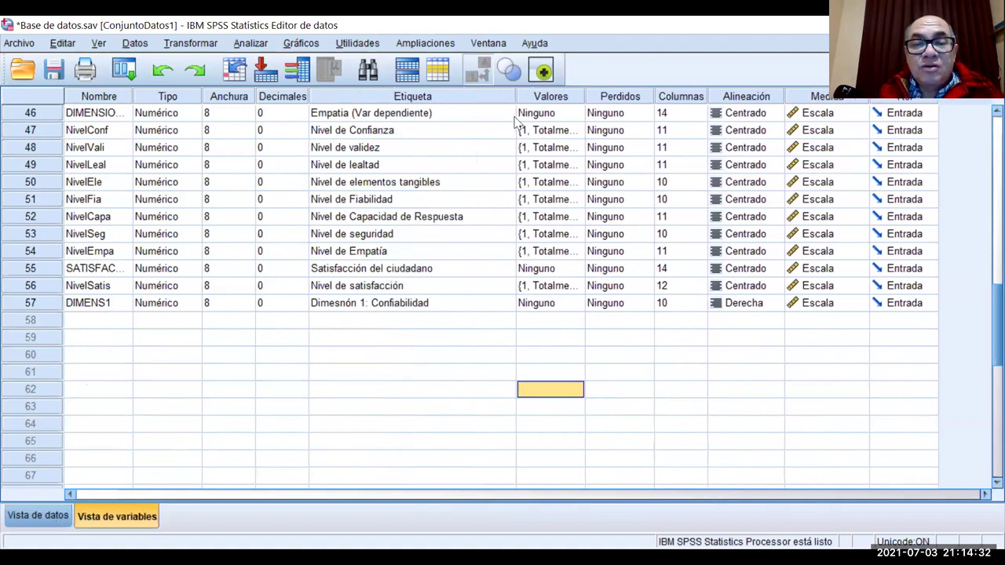
left_click_drag(491, 144, 475, 144)
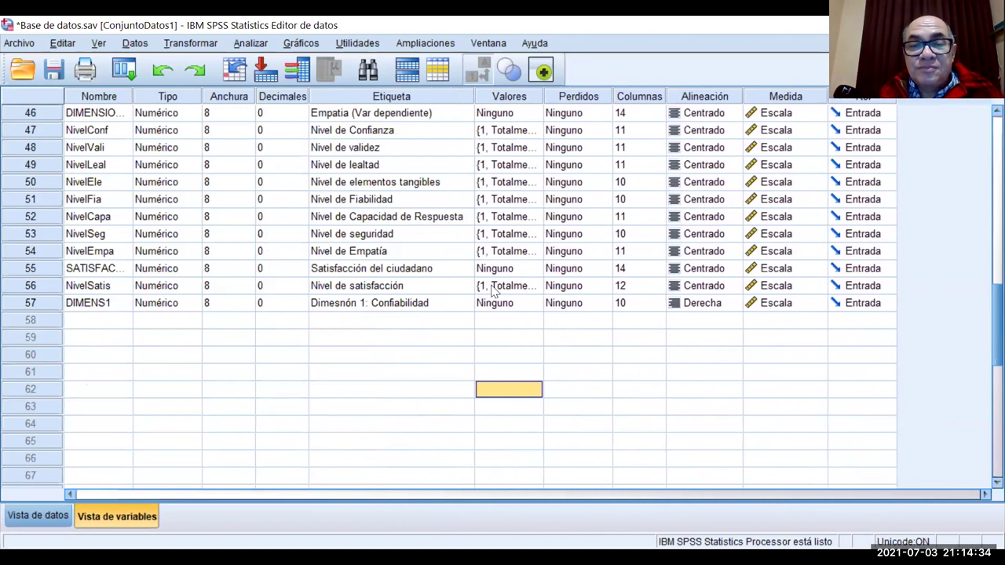
left_click(583, 379)
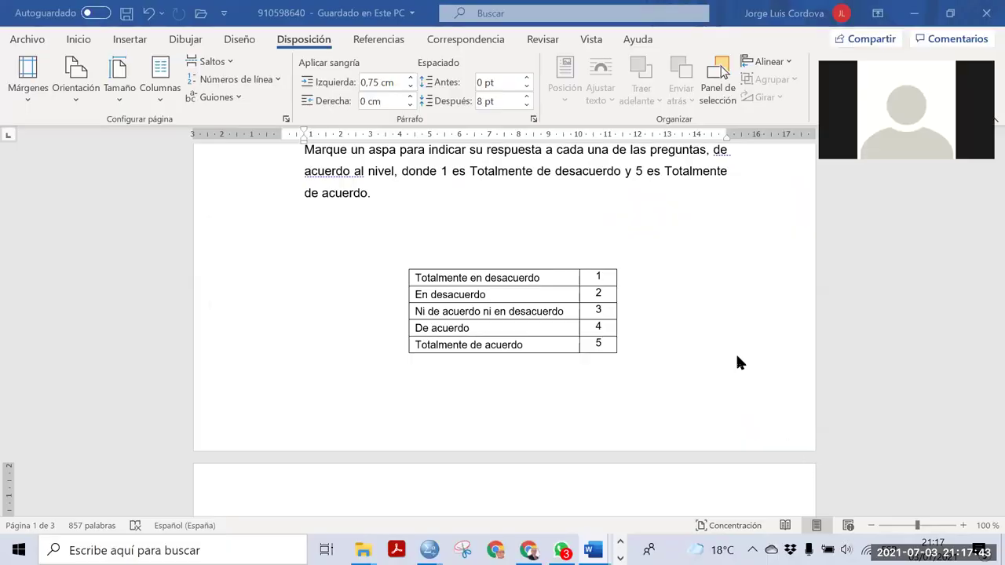
Step: Examine the Word questionnaire's 1-to-5 response scale and the items grouped under each satisfaction dimension
scroll(735, 352, "up", 3)
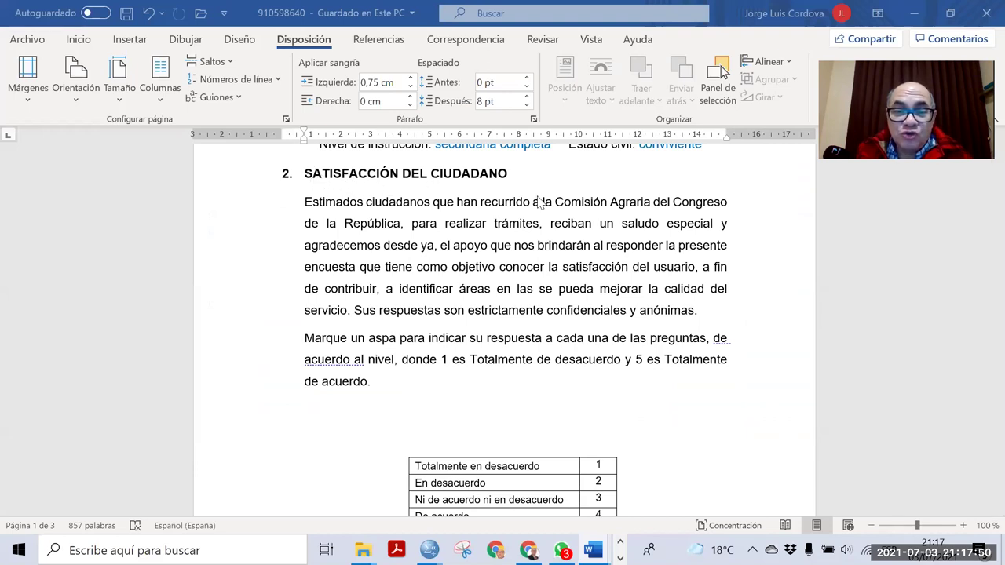
scroll(570, 318, "down", 3)
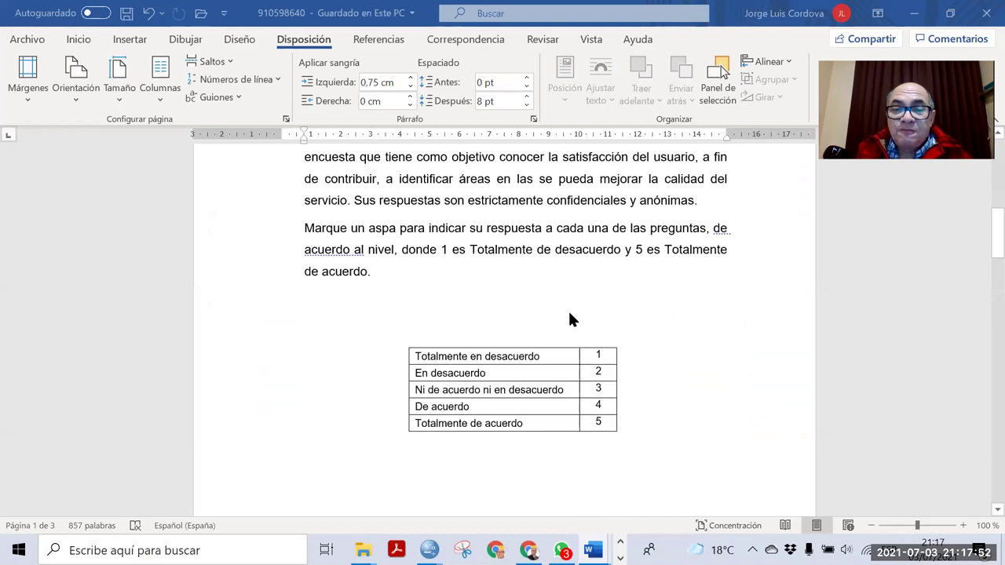
scroll(569, 319, "down", 3)
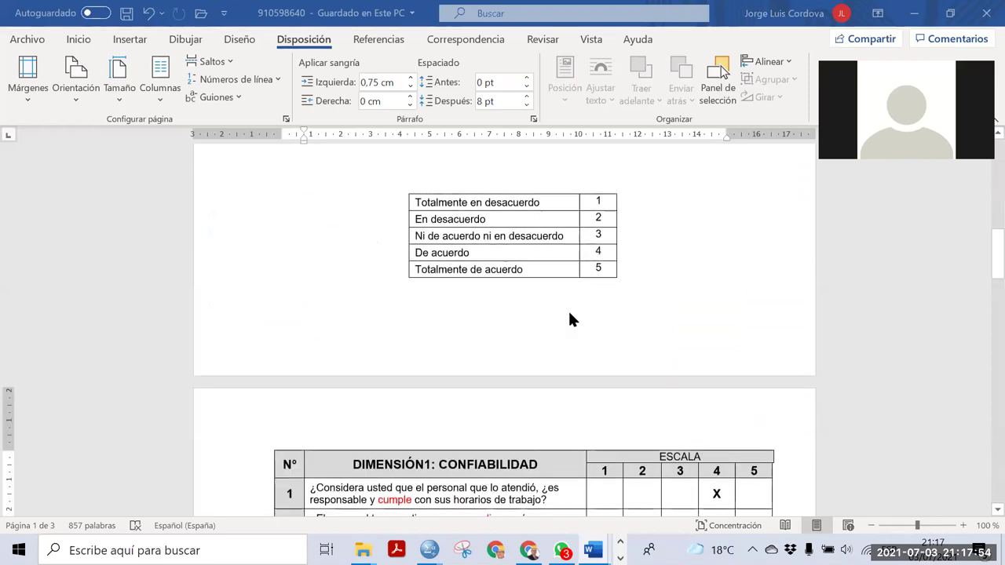
scroll(514, 203, "down", 15)
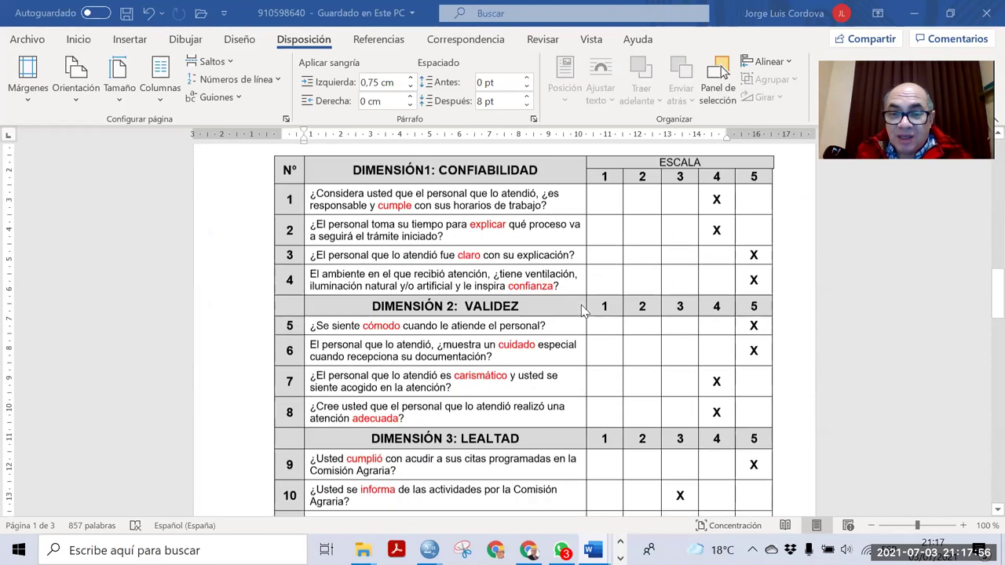
scroll(582, 311, "down", 3)
scroll(582, 311, "up", 8)
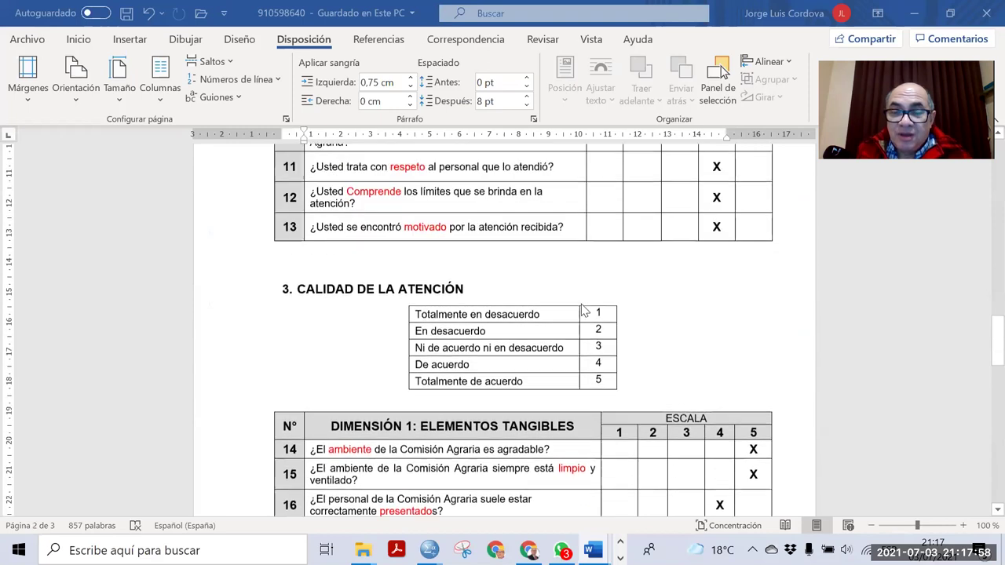
scroll(582, 305, "up", 3)
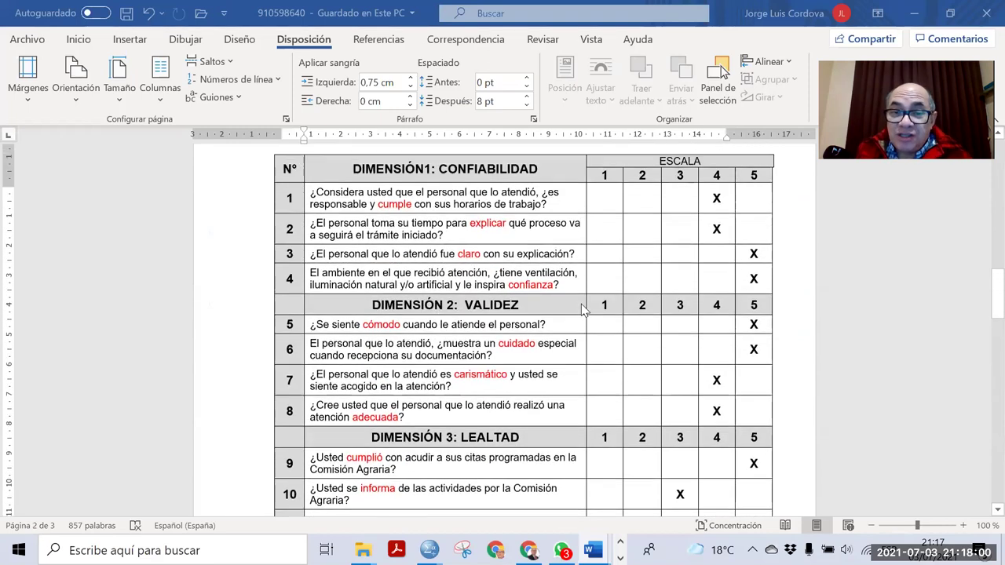
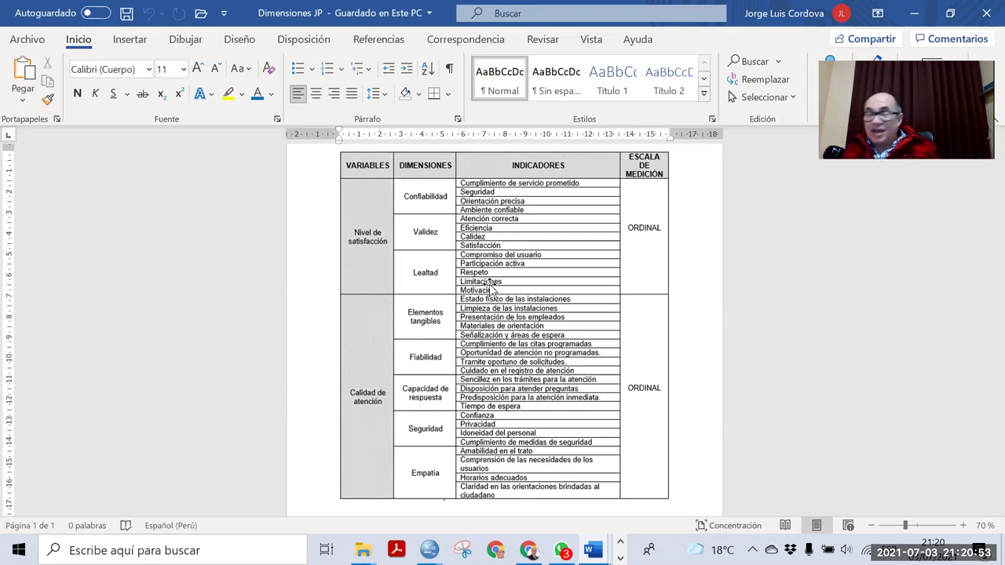
Step: Minimize the open Word documents to return to the SPSS variable list and widen its Etiqueta column to show the longer item labels
left_click(914, 14)
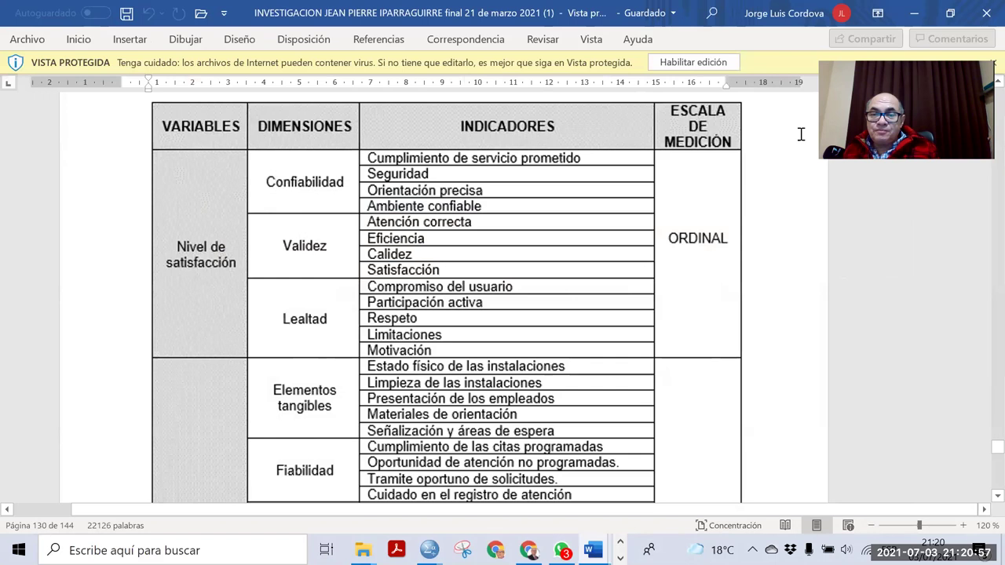
left_click(914, 14)
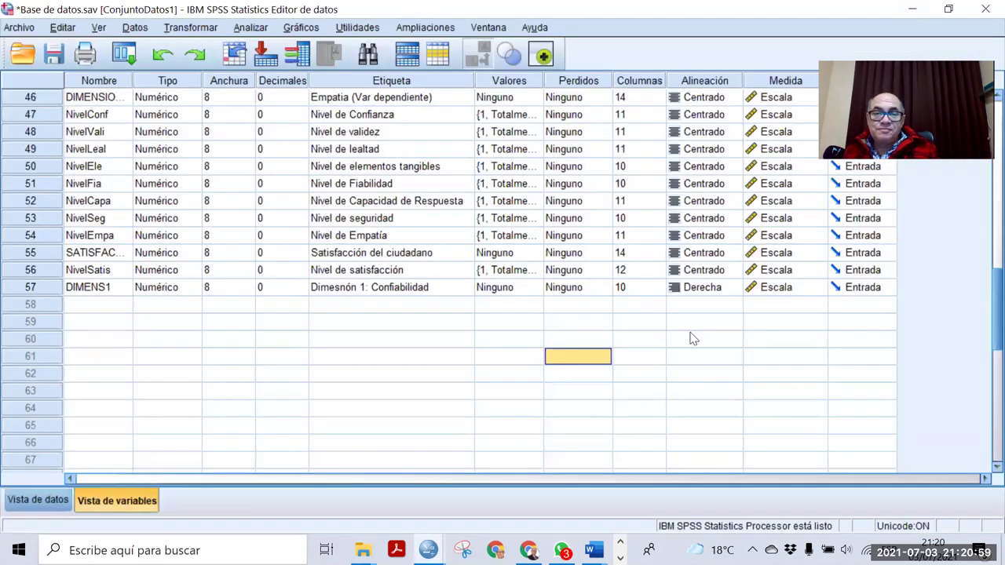
scroll(659, 348, "up", 12)
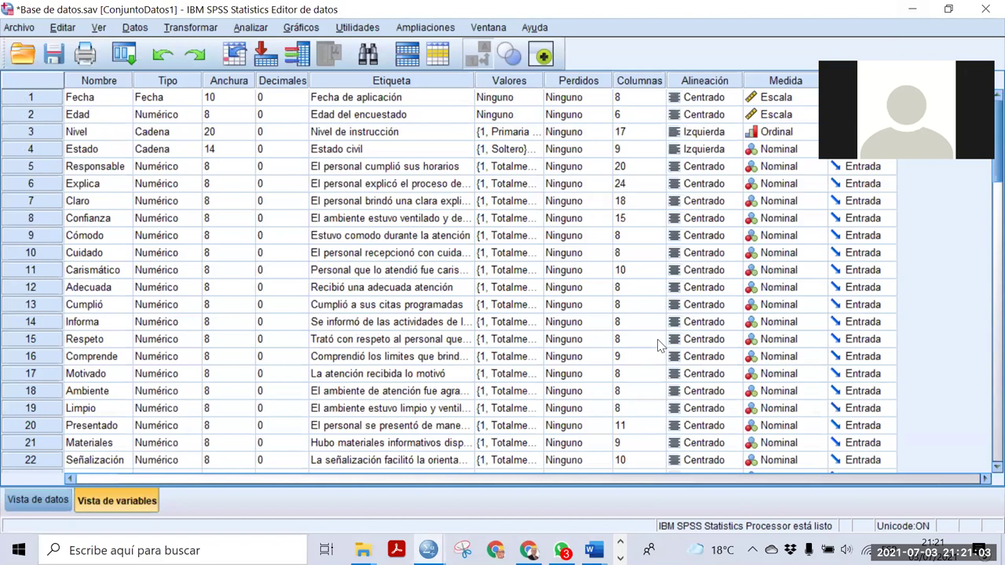
scroll(660, 348, "down", 6)
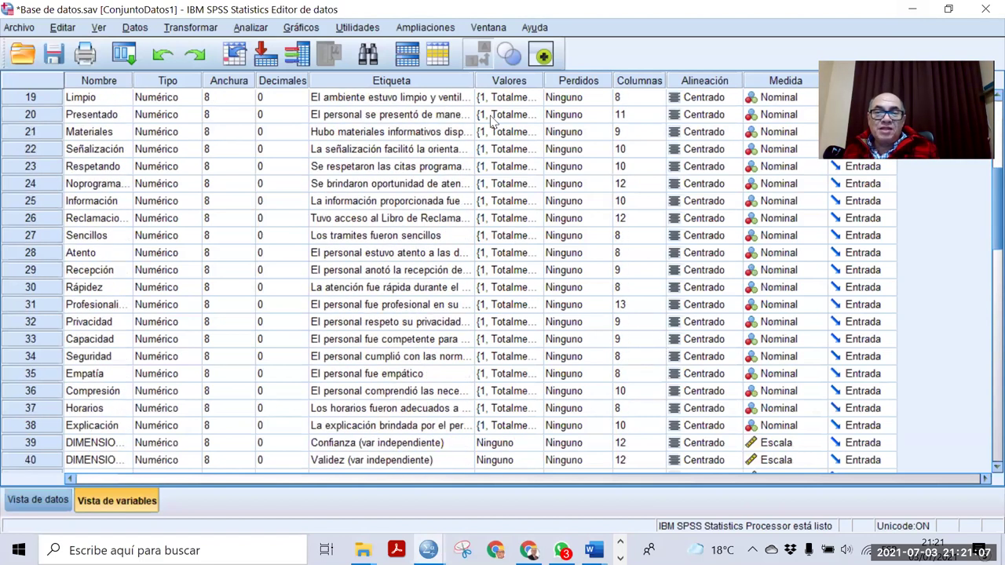
left_click_drag(471, 81, 612, 113)
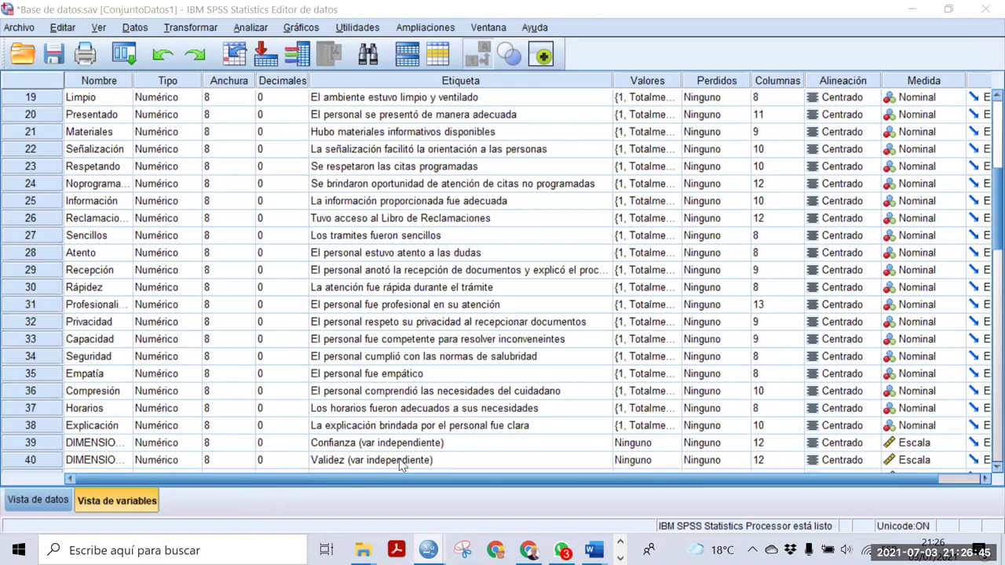
Step: Close SPSS, discarding both the Resultado1 output and the changes to the Base de datos.sav dataset
left_click(984, 10)
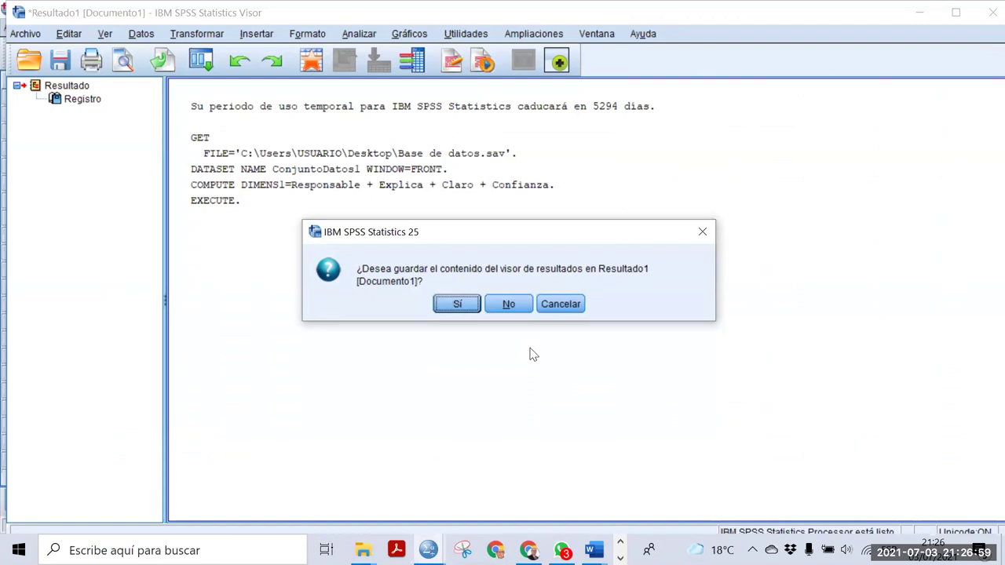
left_click(509, 305)
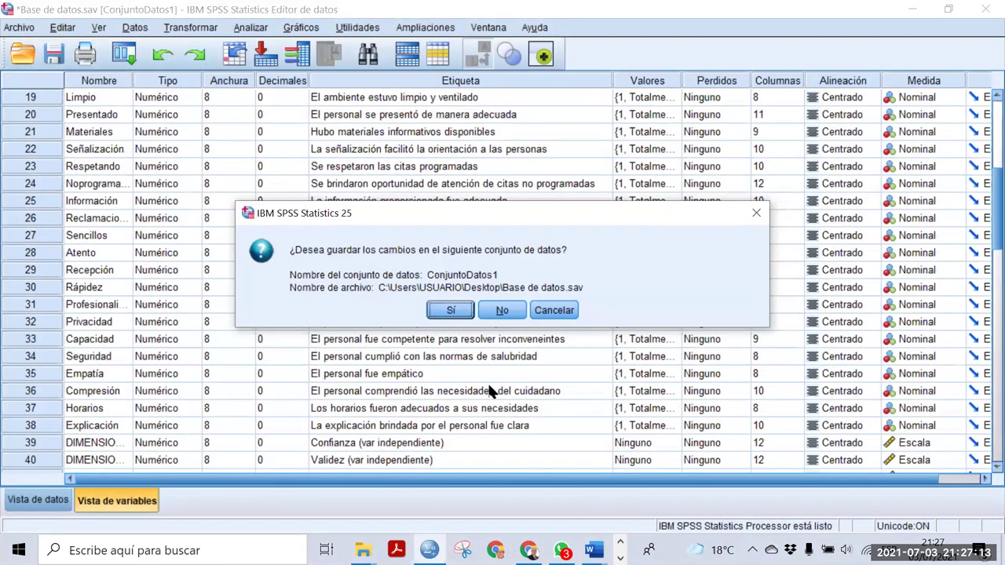
left_click(502, 311)
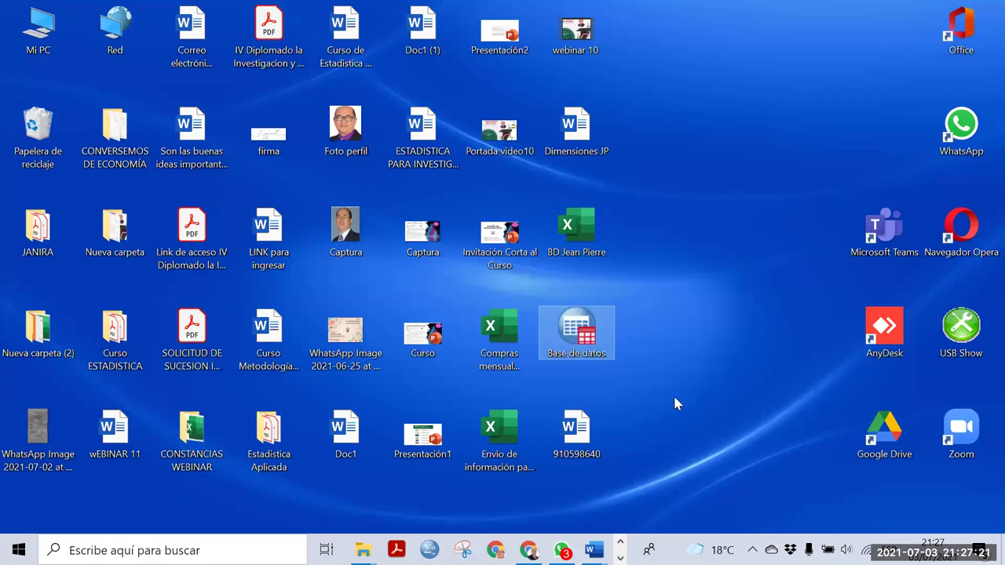
left_click(785, 350)
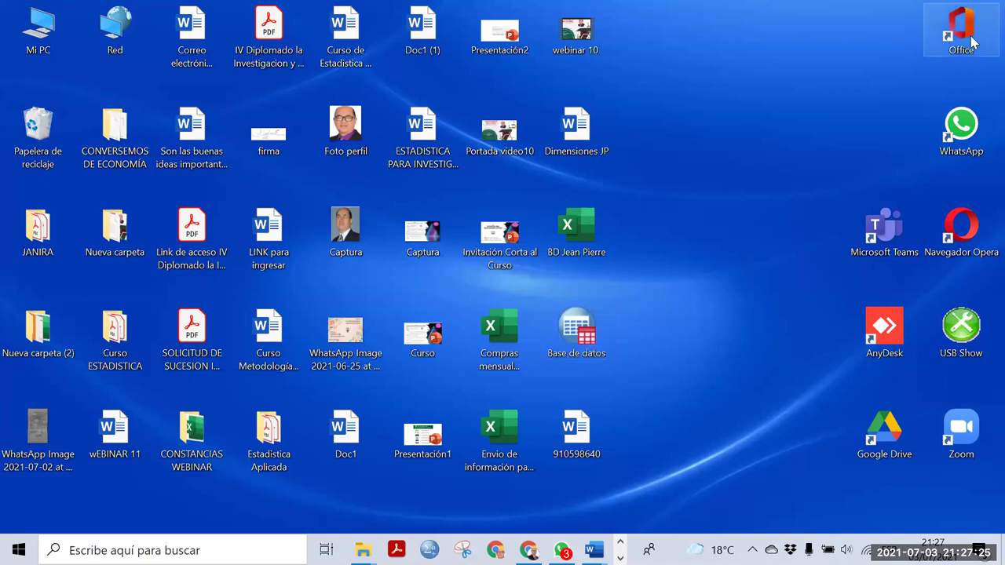